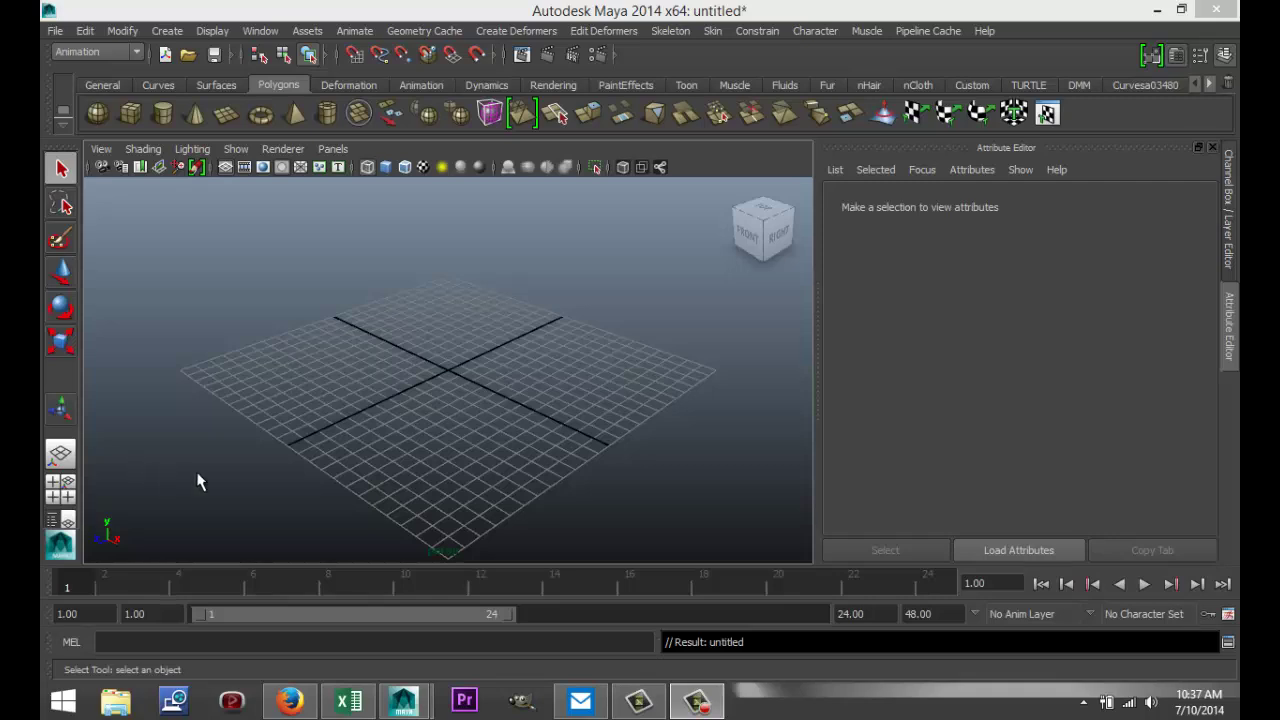
# Switch to the Polygons menu set and drag out a polygon sphere at the grid centre
pyautogui.keyDown('alt'); pyautogui.moveTo(262, 455); pyautogui.dragTo(320, 477); pyautogui.keyUp('alt')
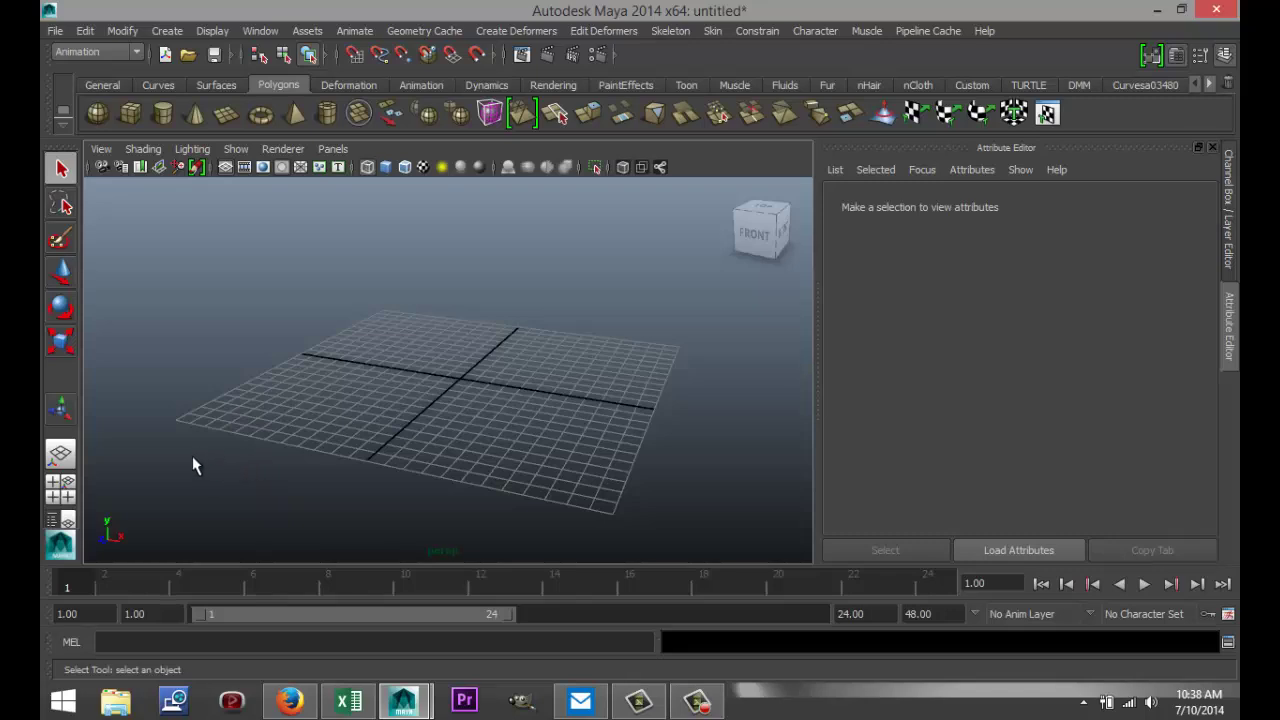
pyautogui.keyDown('alt'); pyautogui.moveTo(193, 432); pyautogui.dragTo(244, 455); pyautogui.keyUp('alt')
pyautogui.scroll(-3, 244, 452)
pyautogui.scroll(-2, 245, 452)
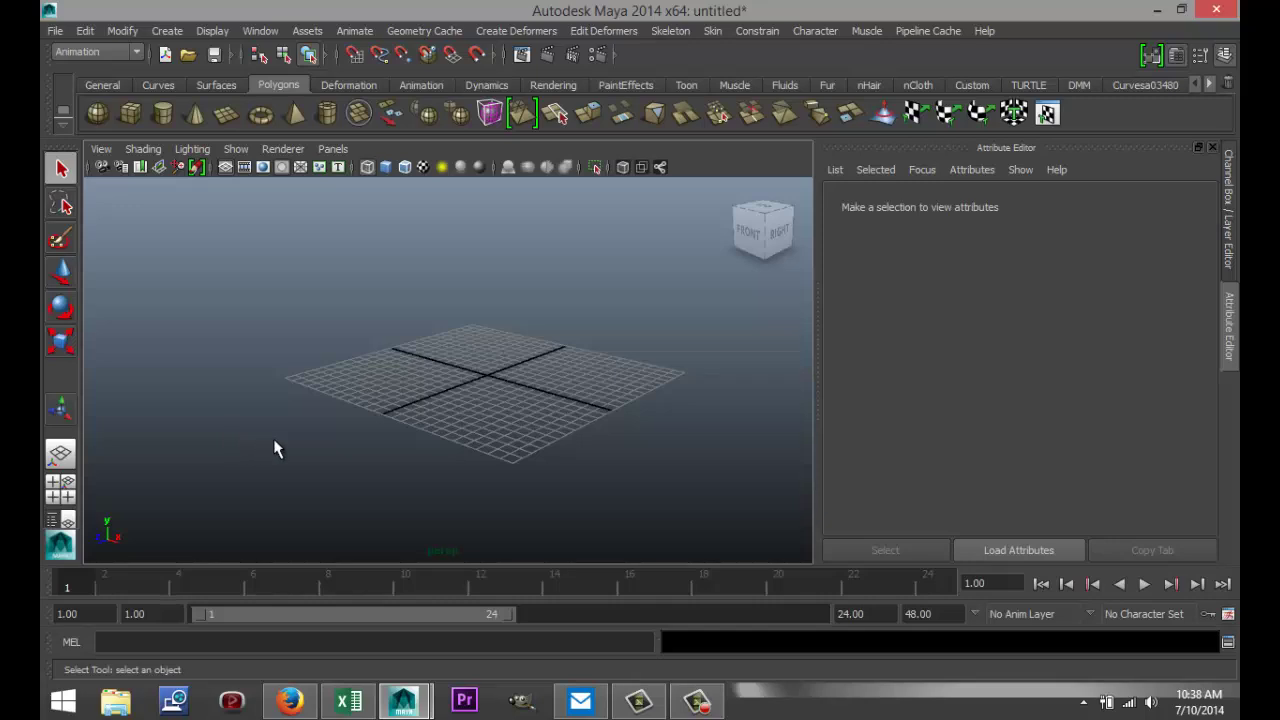
pyautogui.click(134, 52)
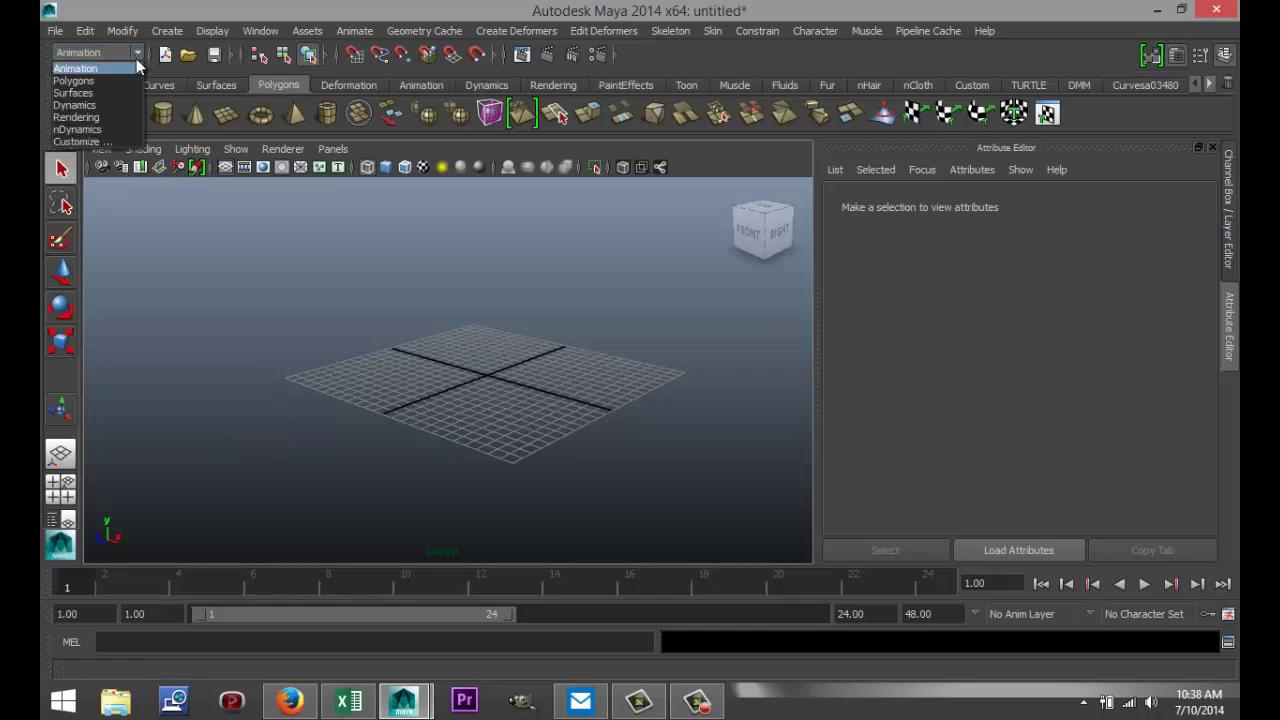
pyautogui.click(90, 63)
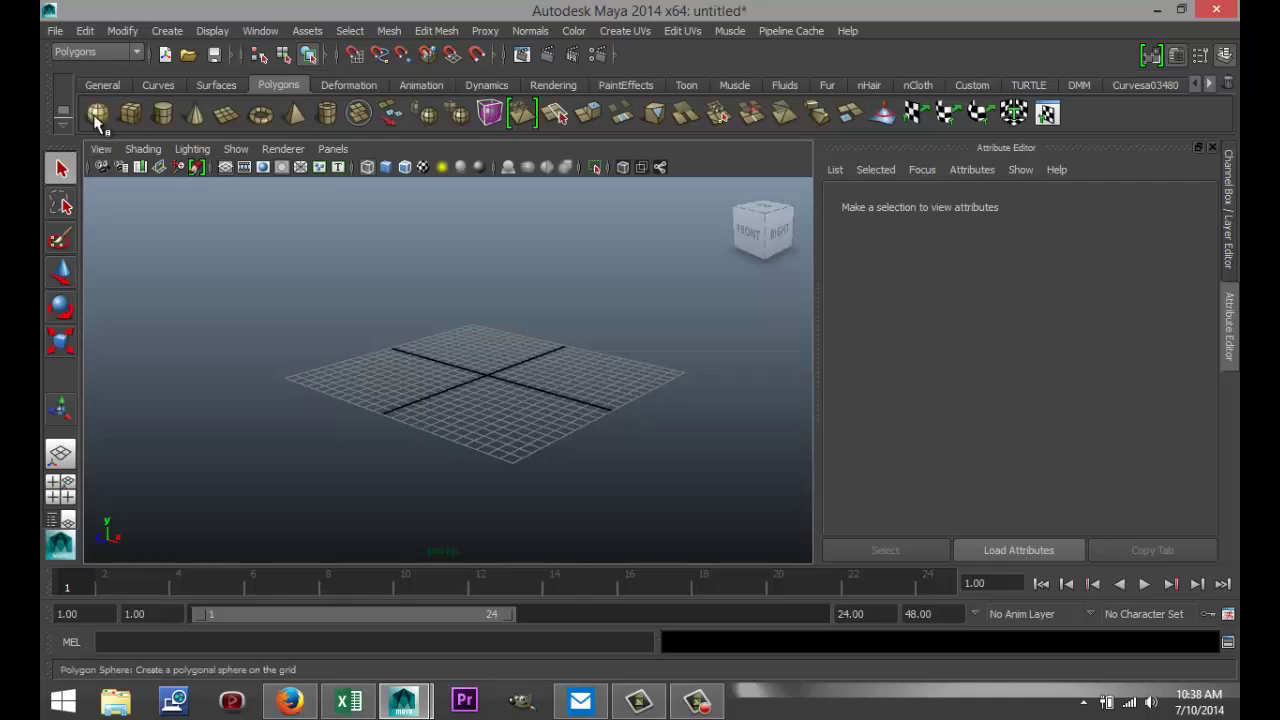
pyautogui.click(98, 120)
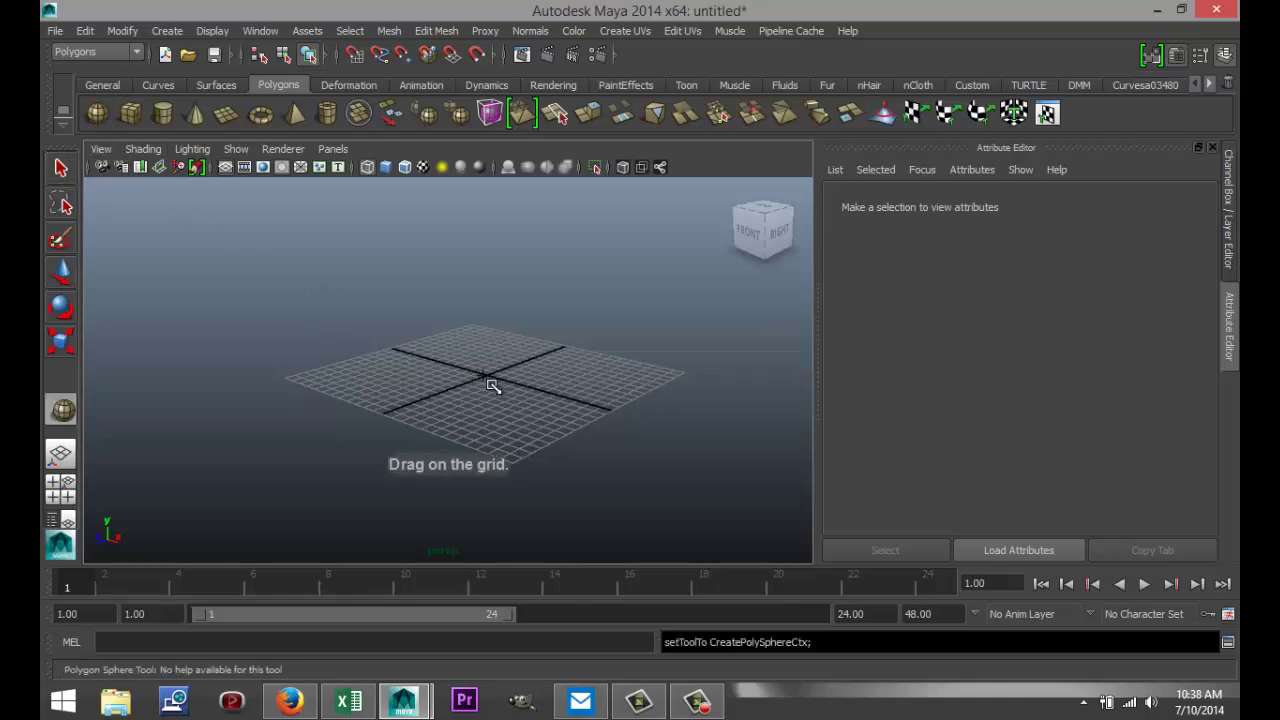
pyautogui.moveTo(484, 376); pyautogui.dragTo(514, 389)
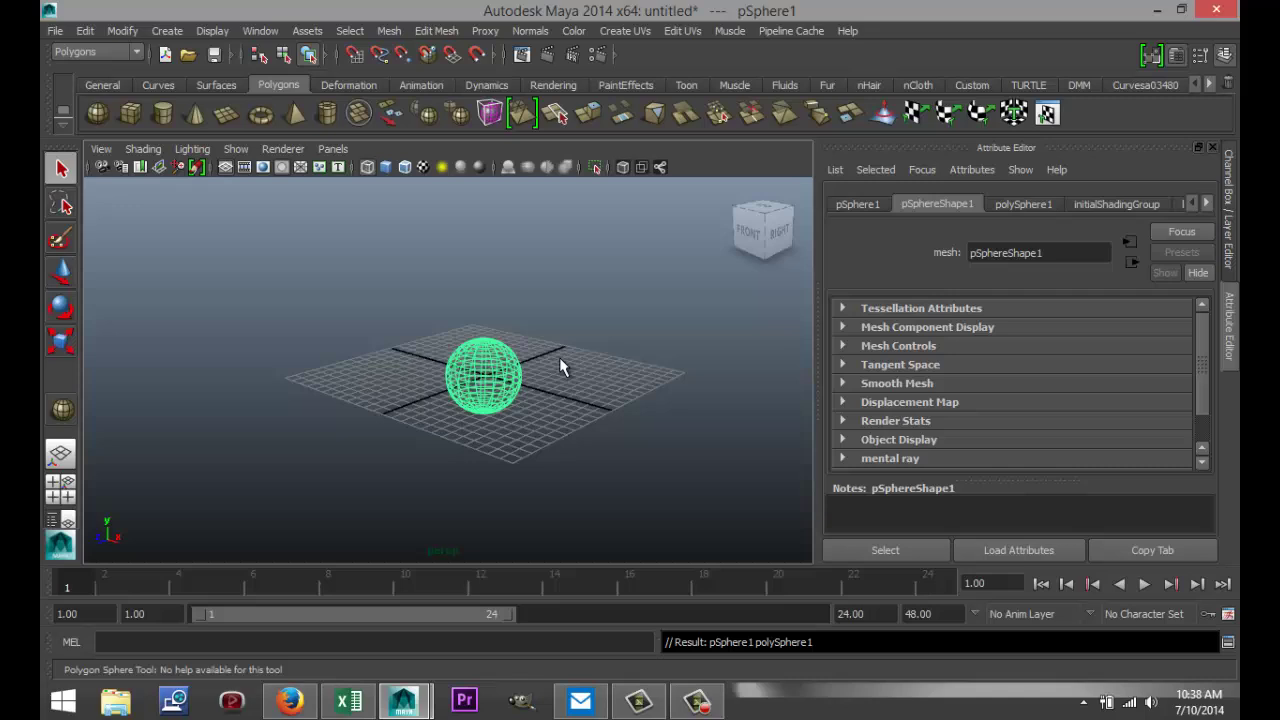
# Set the sphere's Subdivisions Axis and Height to 60, then deselect it
pyautogui.click(1023, 204)
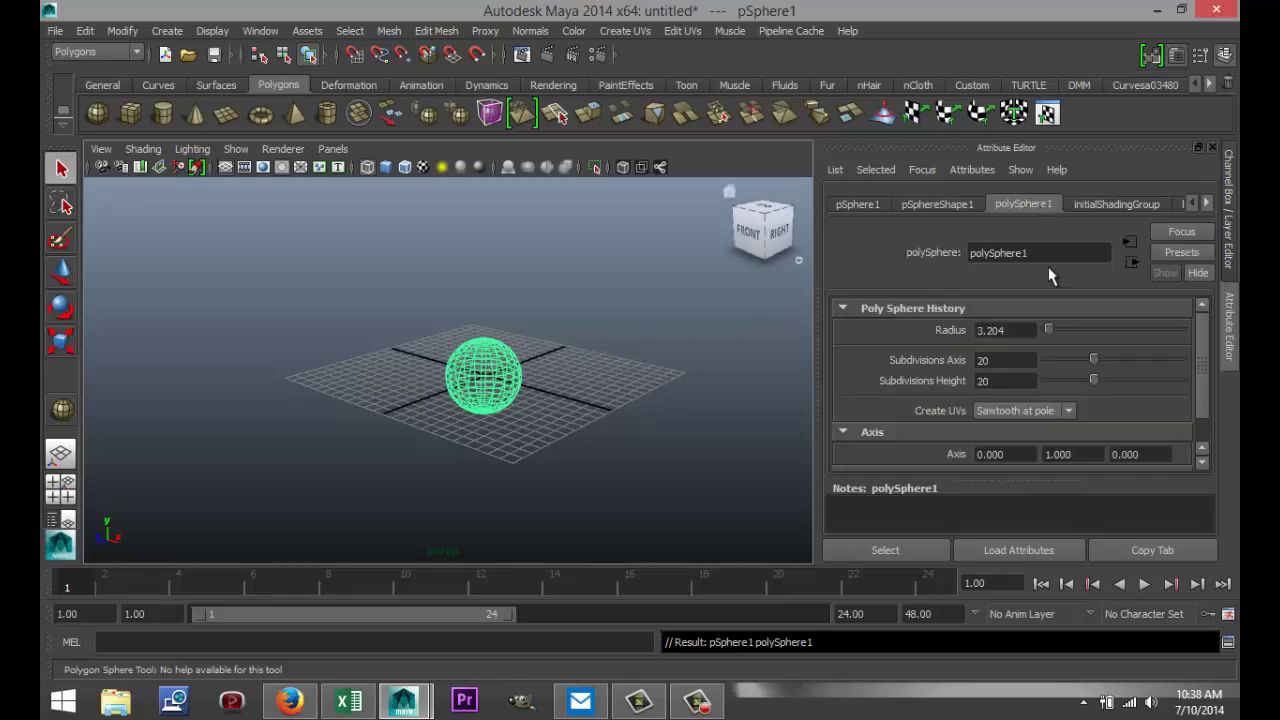
pyautogui.click(1020, 362)
pyautogui.click(997, 380)
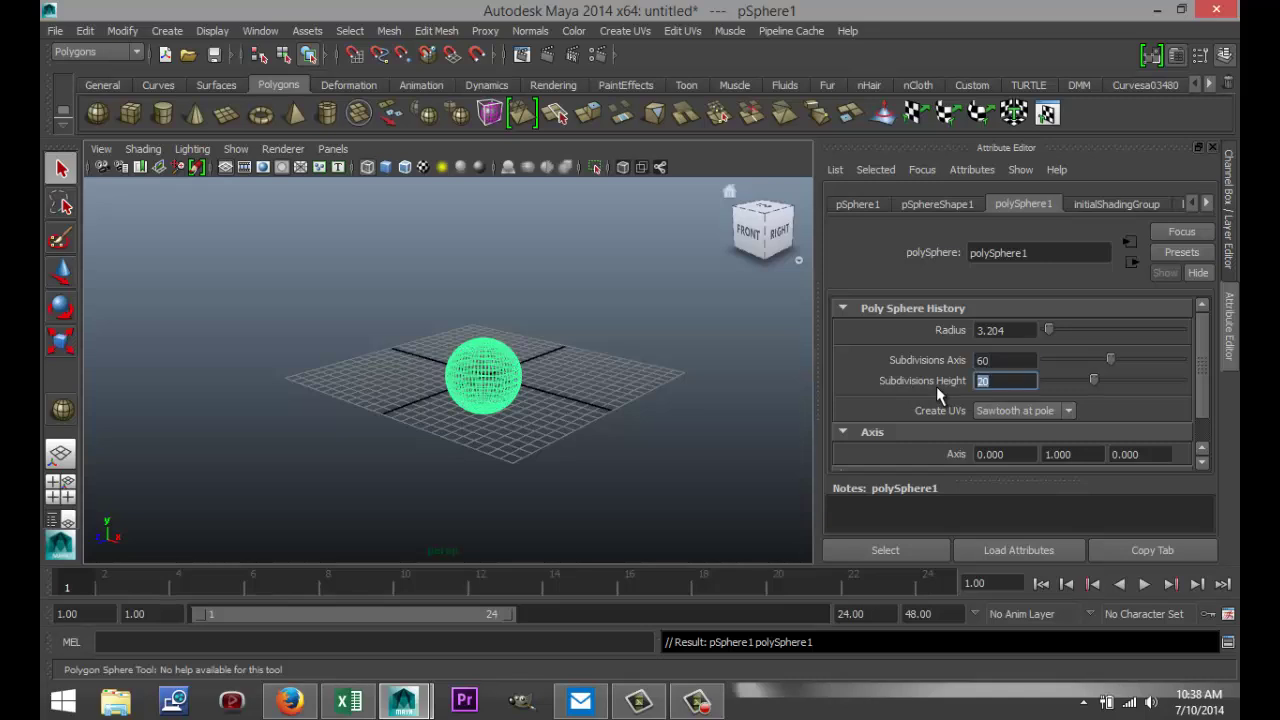
pyautogui.write('60')
pyautogui.click(651, 497)
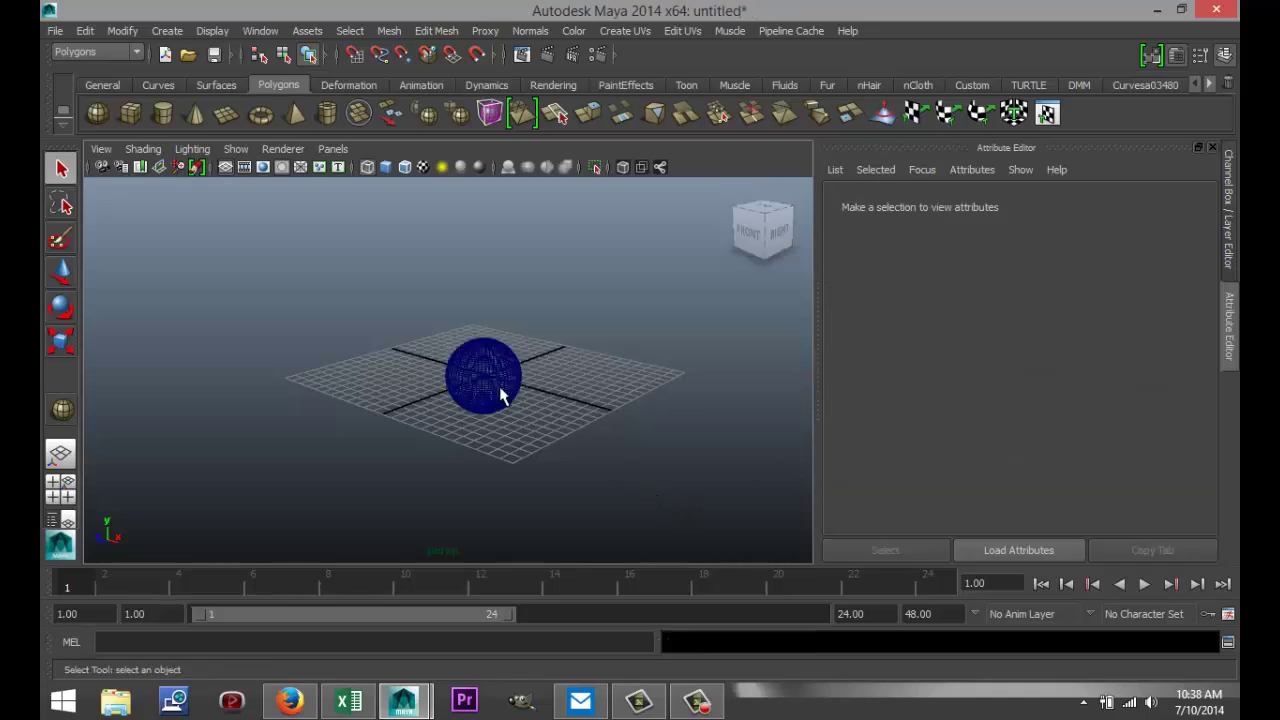
# Turn on smooth shading and scale the sphere about 4.26 times taller along Y
pyautogui.press('5')
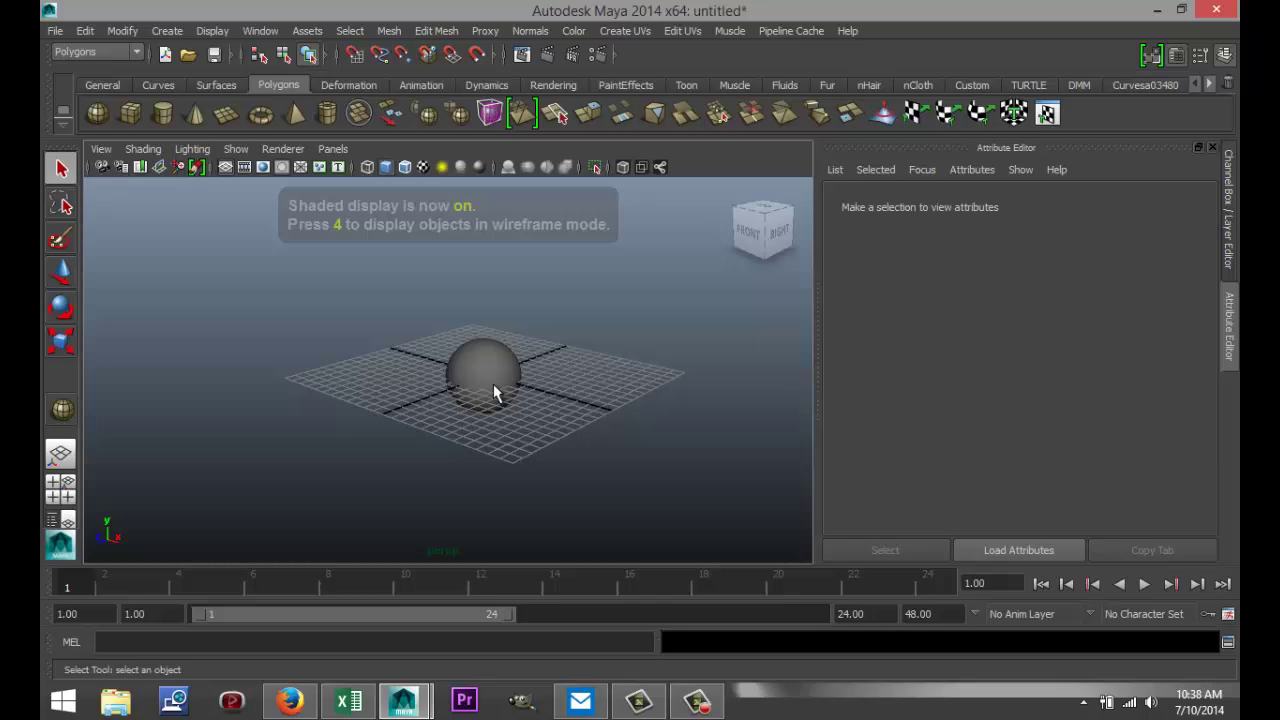
pyautogui.press('r')
pyautogui.click(489, 363)
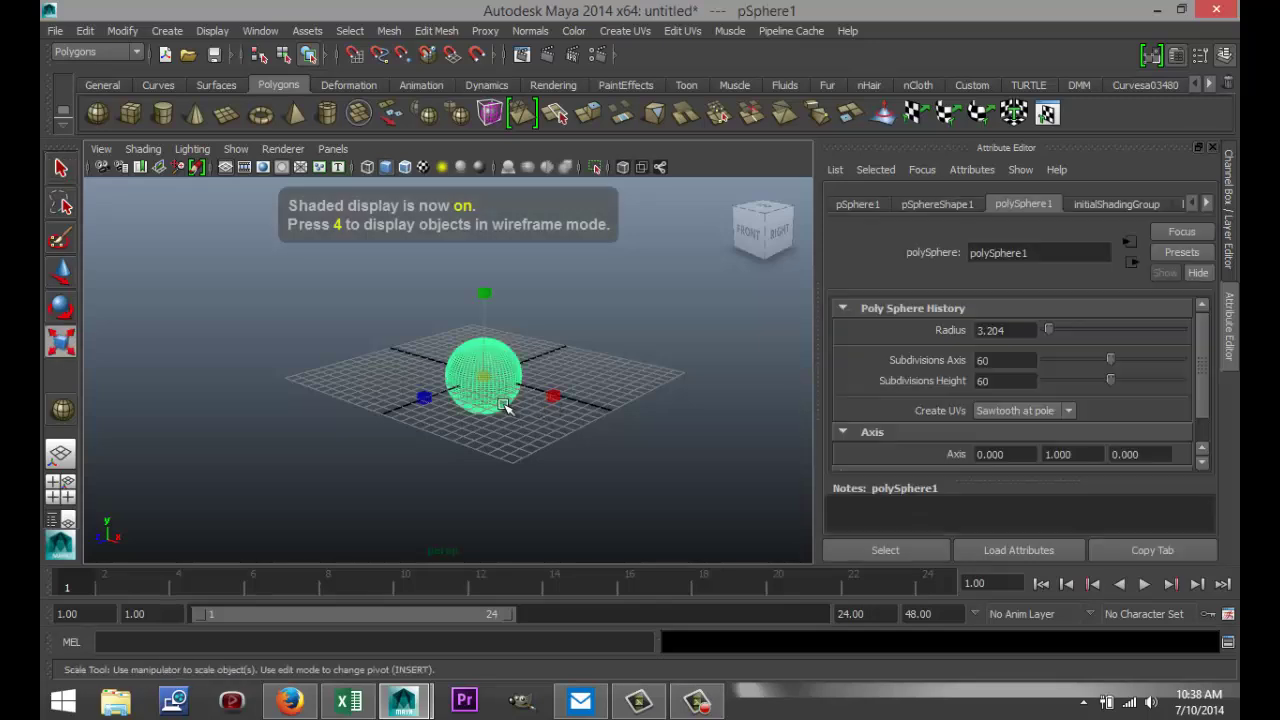
pyautogui.moveTo(483, 290); pyautogui.dragTo(490, 258)
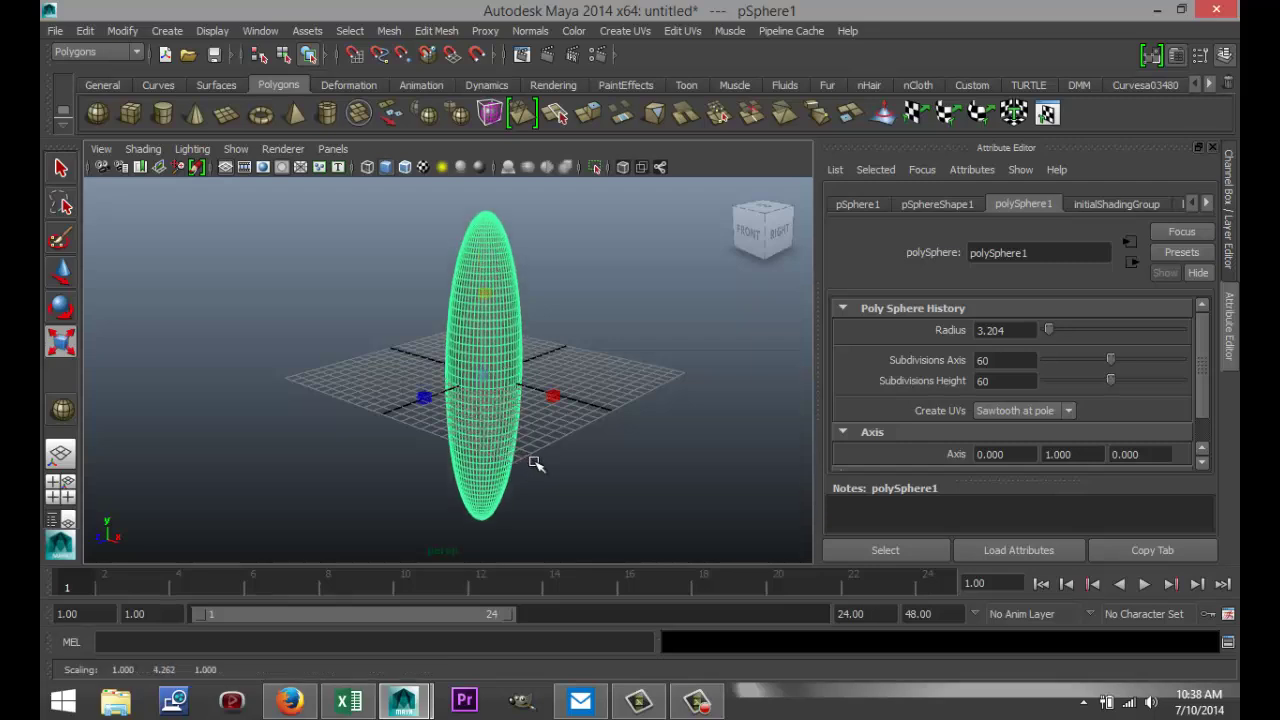
pyautogui.keyDown('alt'); pyautogui.moveTo(534, 460); pyautogui.dragTo(578, 462); pyautogui.keyUp('alt')
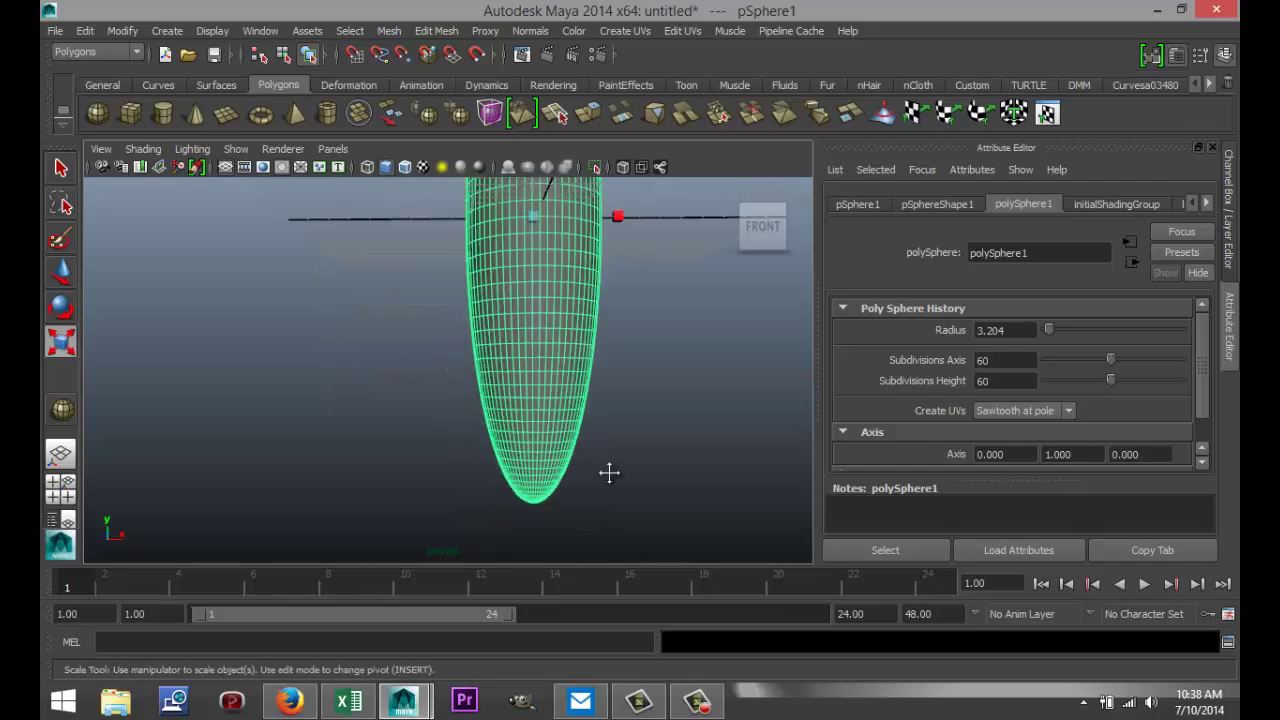
# Select and delete the ellipsoid's bottom faces, then undo that deletion
pyautogui.keyDown('alt'); pyautogui.moveTo(609, 473); pyautogui.dragTo(557, 437, button='middle'); pyautogui.keyUp('alt')
pyautogui.scroll(2, 557, 437)
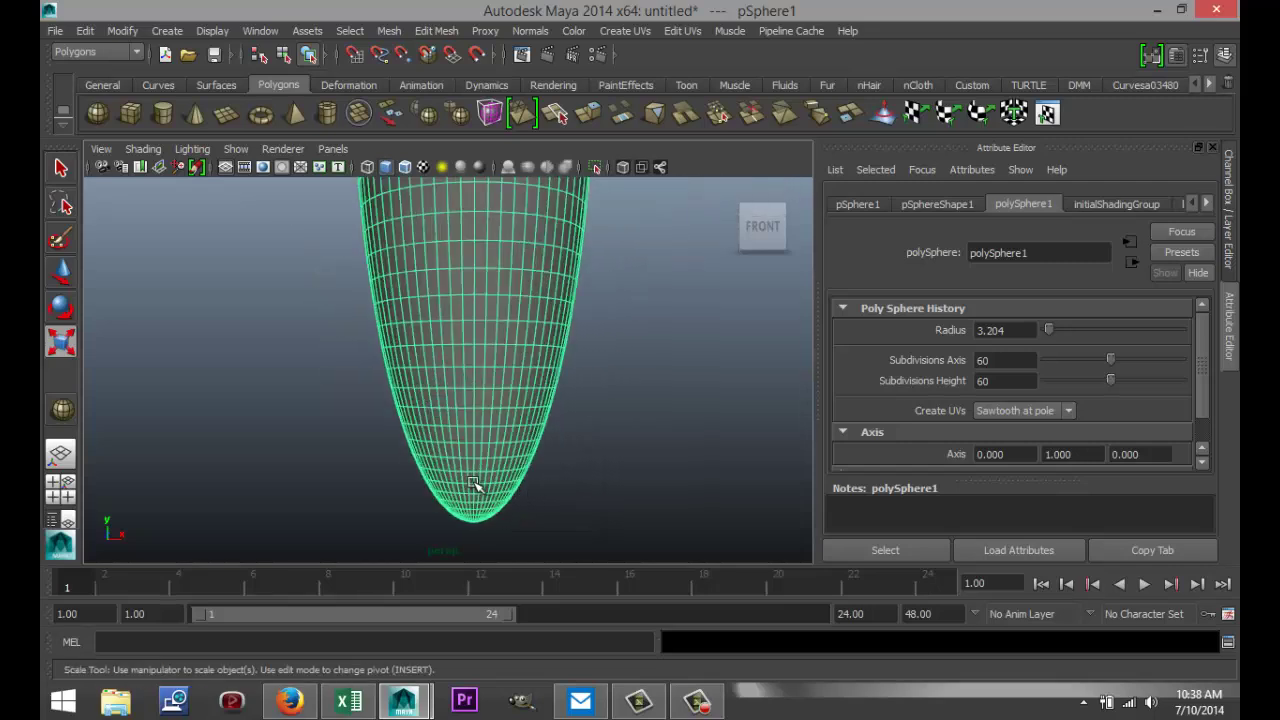
pyautogui.moveTo(475, 485); pyautogui.dragTo(470, 318, button='right')
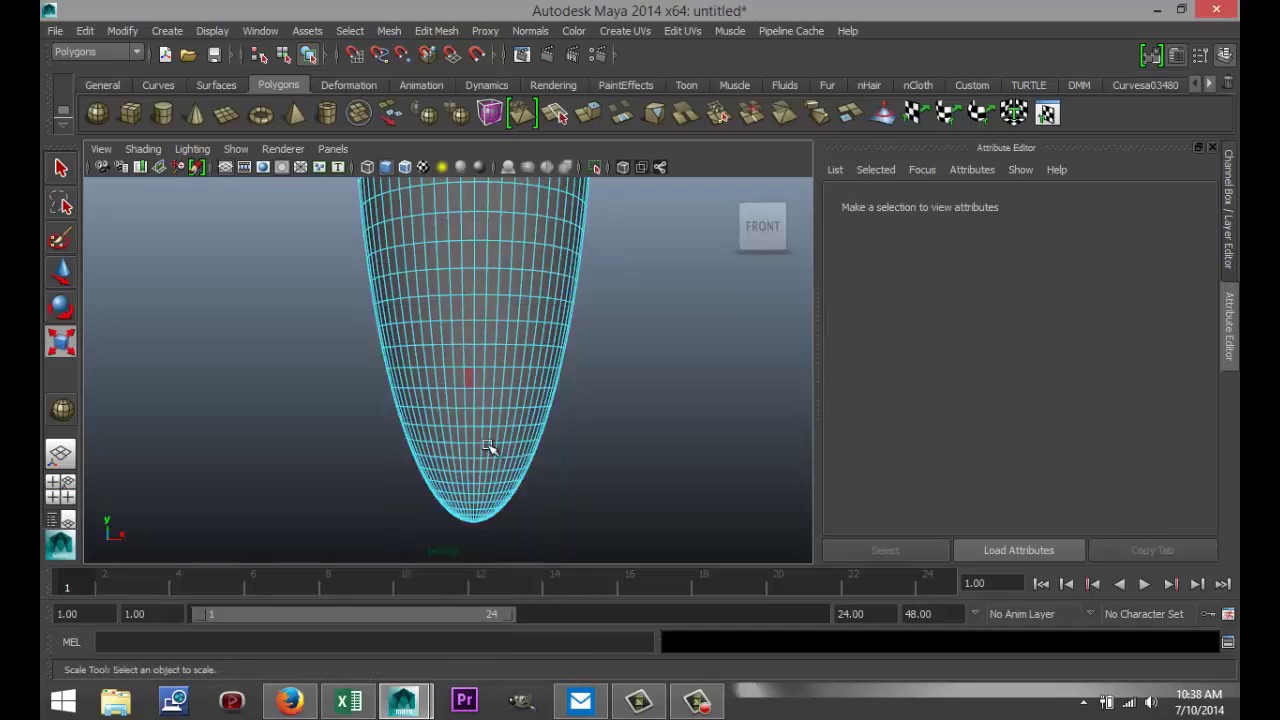
pyautogui.moveTo(385, 477); pyautogui.dragTo(571, 543)
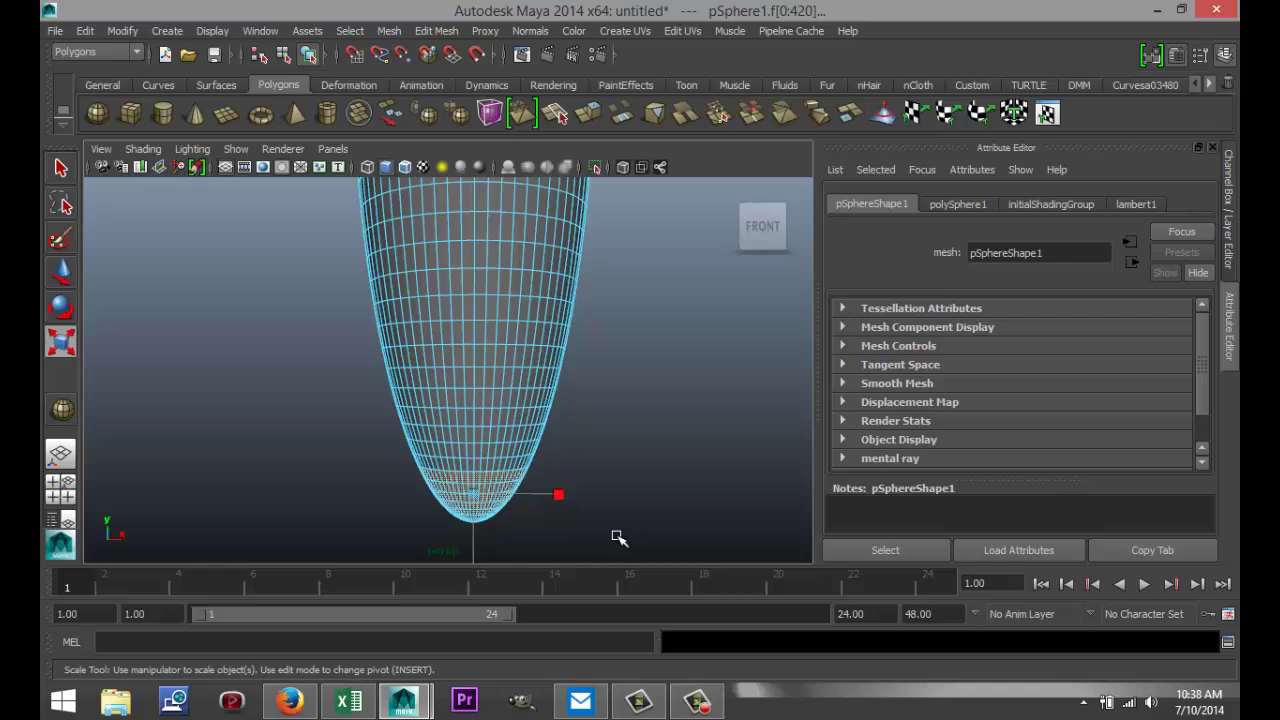
pyautogui.press('Delete')
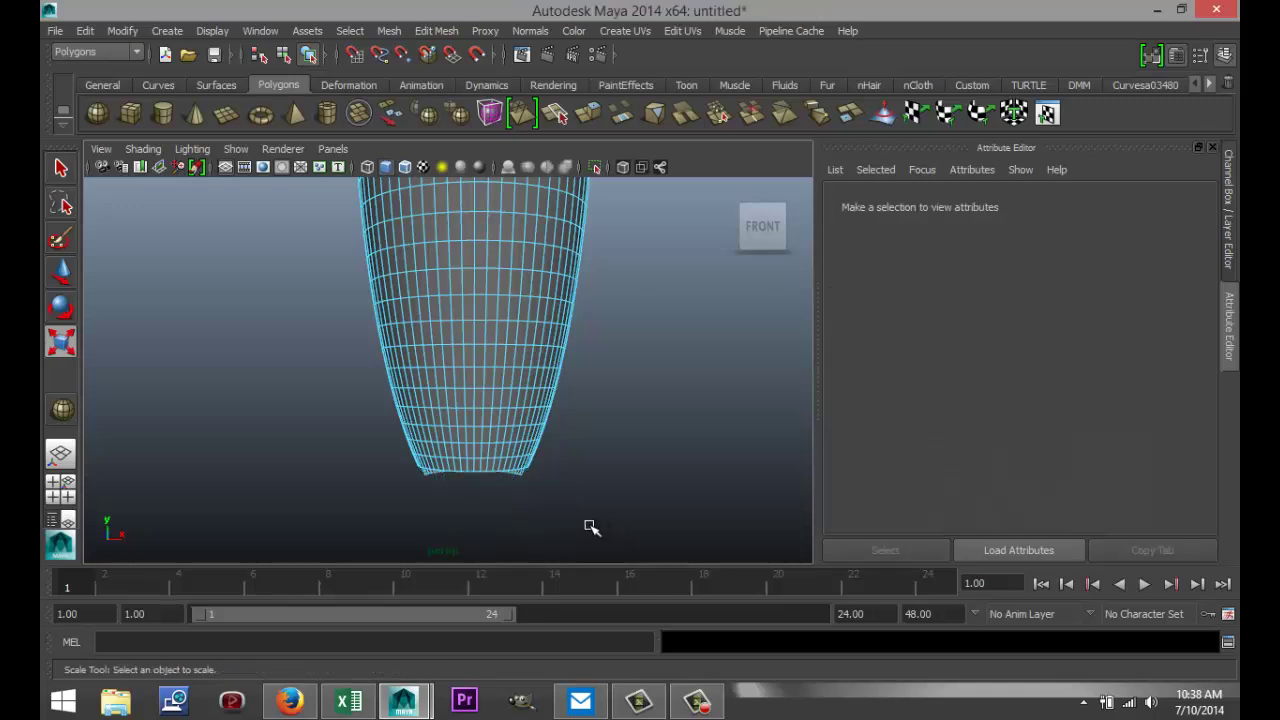
pyautogui.hotkey('ctrl', 'z')
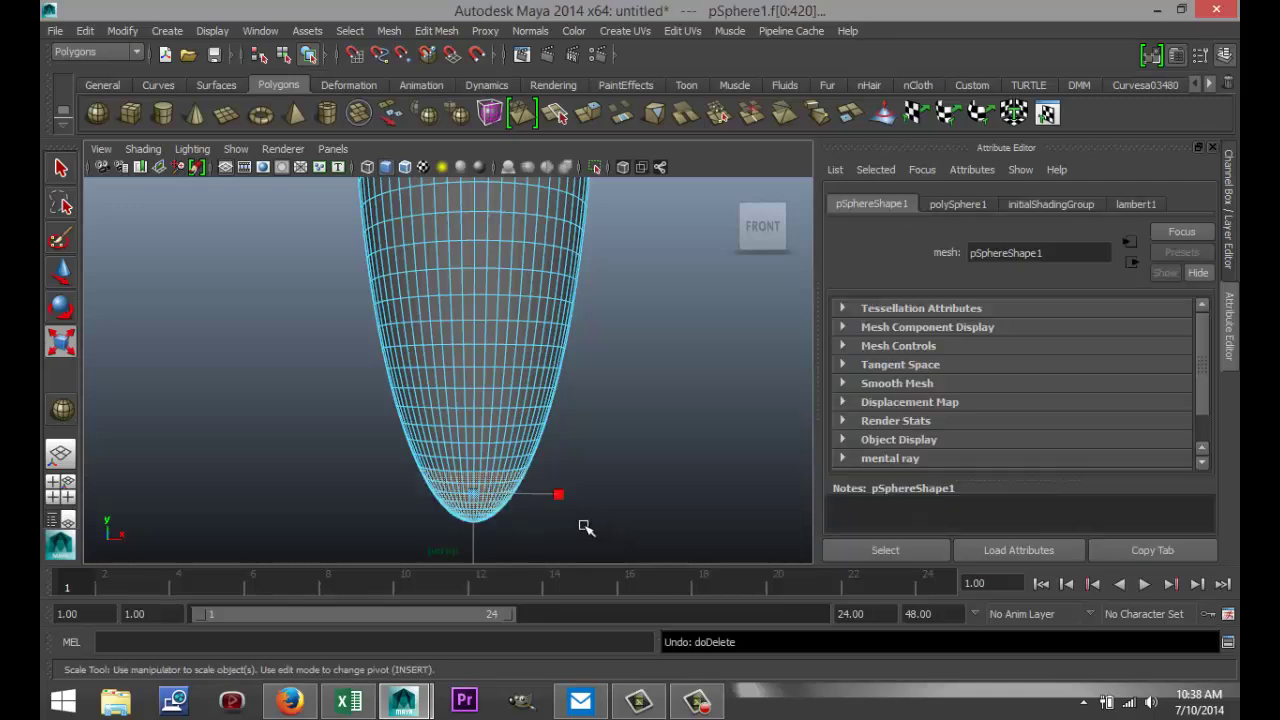
# In the maximised side view, delete the bottom cap faces and select the lowest face rows
pyautogui.click(60, 489)
pyautogui.scroll(-3, 560, 512)
pyautogui.press('space')
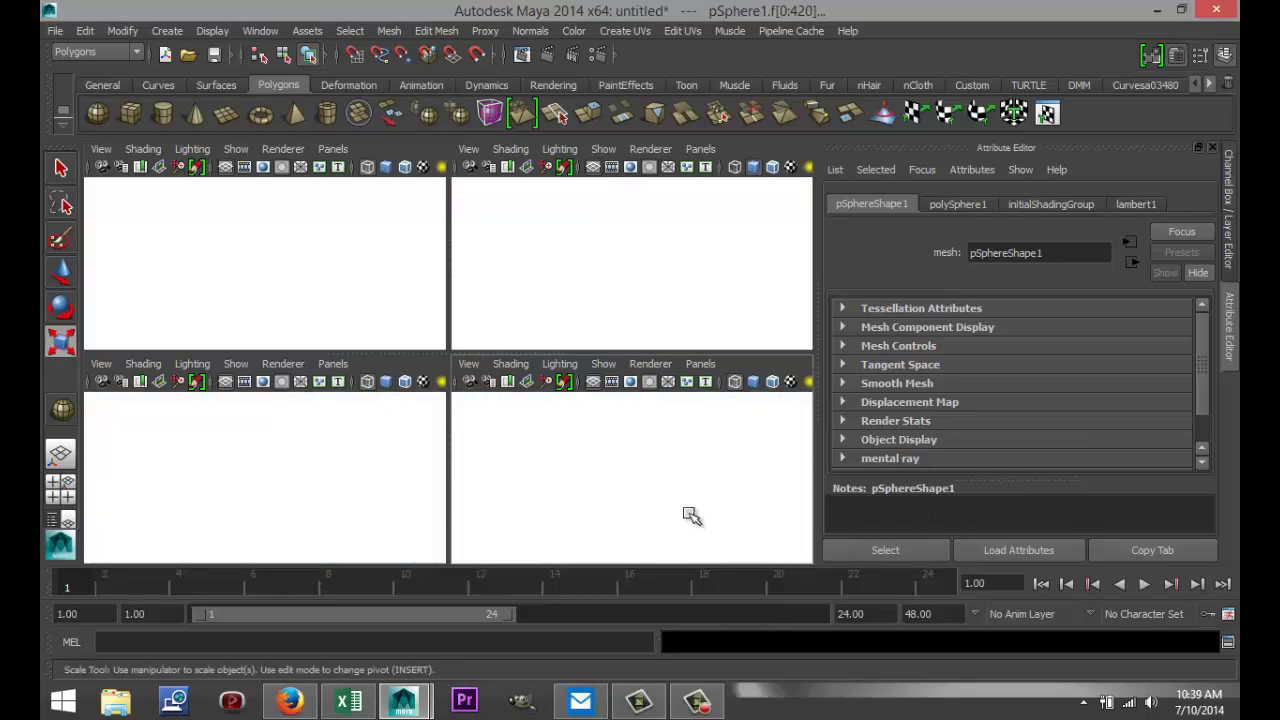
pyautogui.scroll(3, 571, 538)
pyautogui.scroll(5, 580, 500)
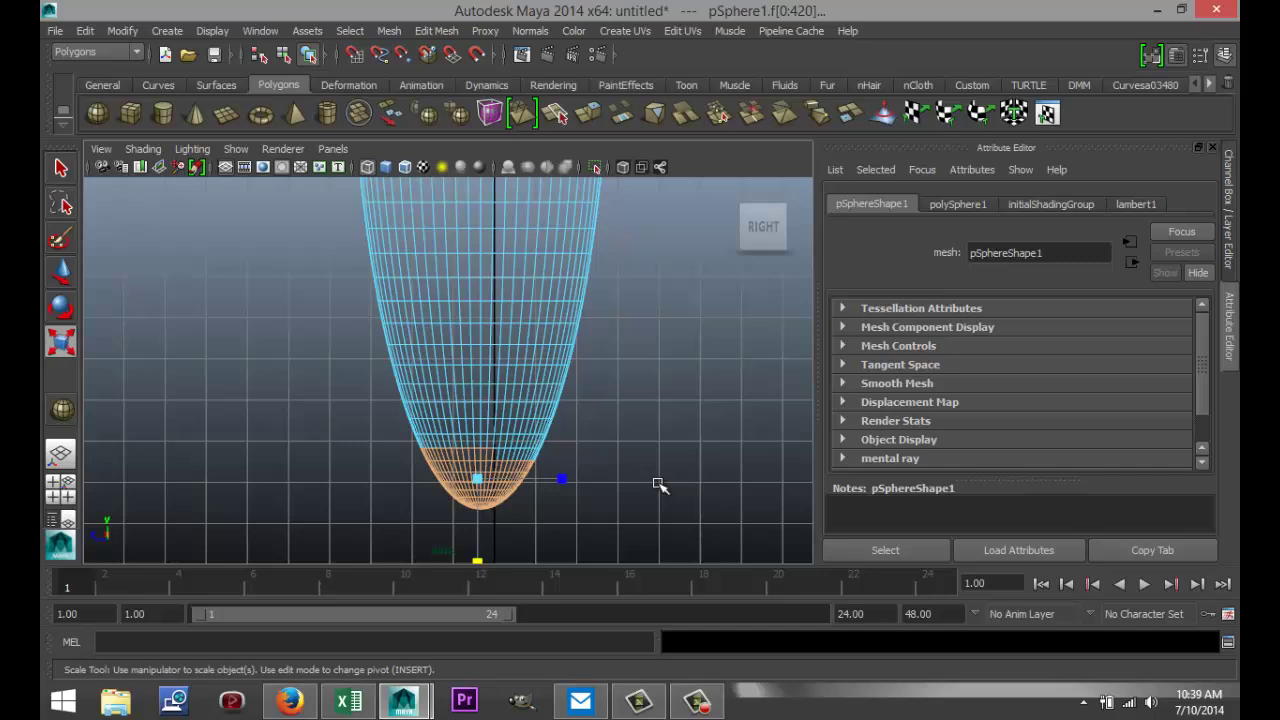
pyautogui.click(620, 480)
pyautogui.moveTo(380, 449); pyautogui.dragTo(590, 525)
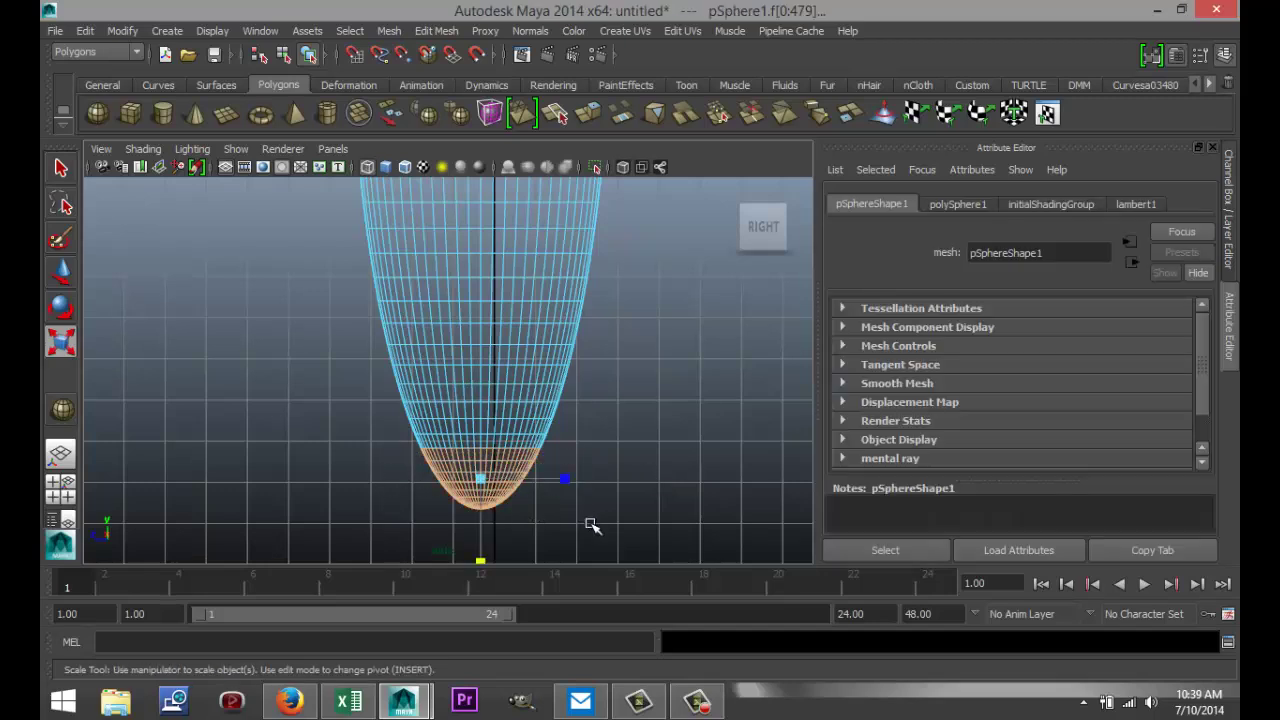
pyautogui.press('Delete')
pyautogui.scroll(1, 638, 513)
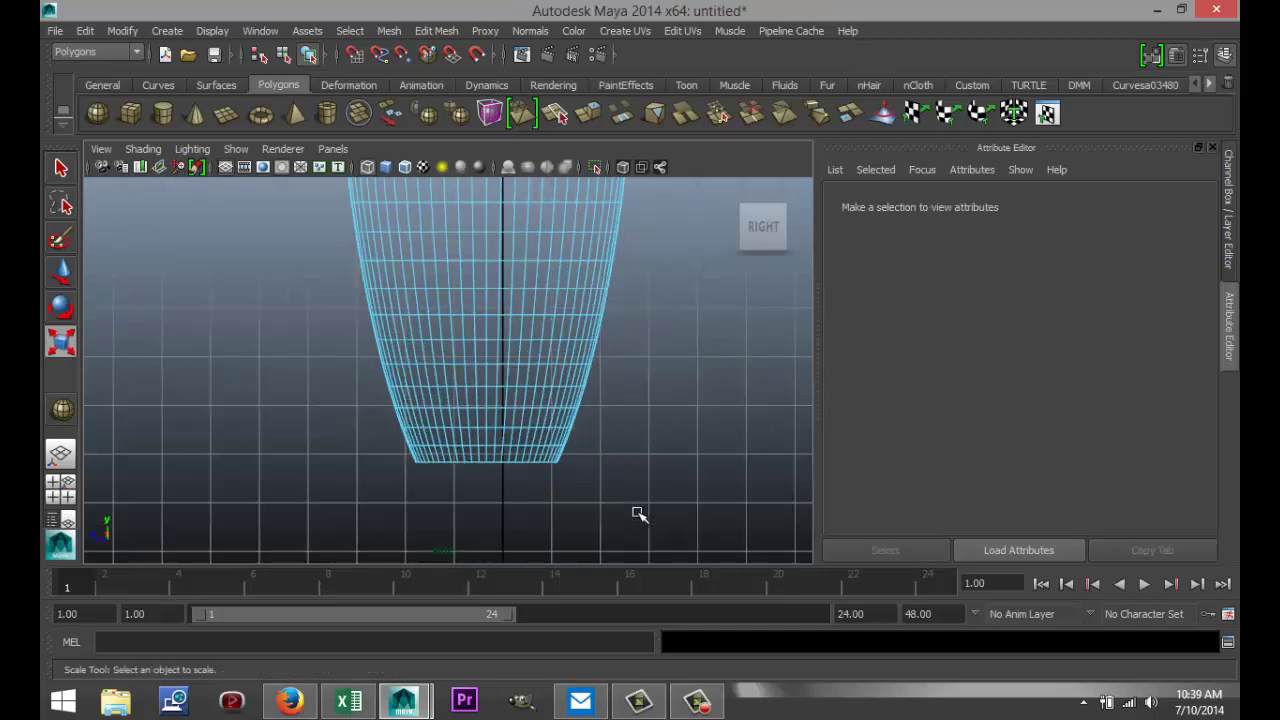
pyautogui.moveTo(378, 418); pyautogui.dragTo(620, 488)
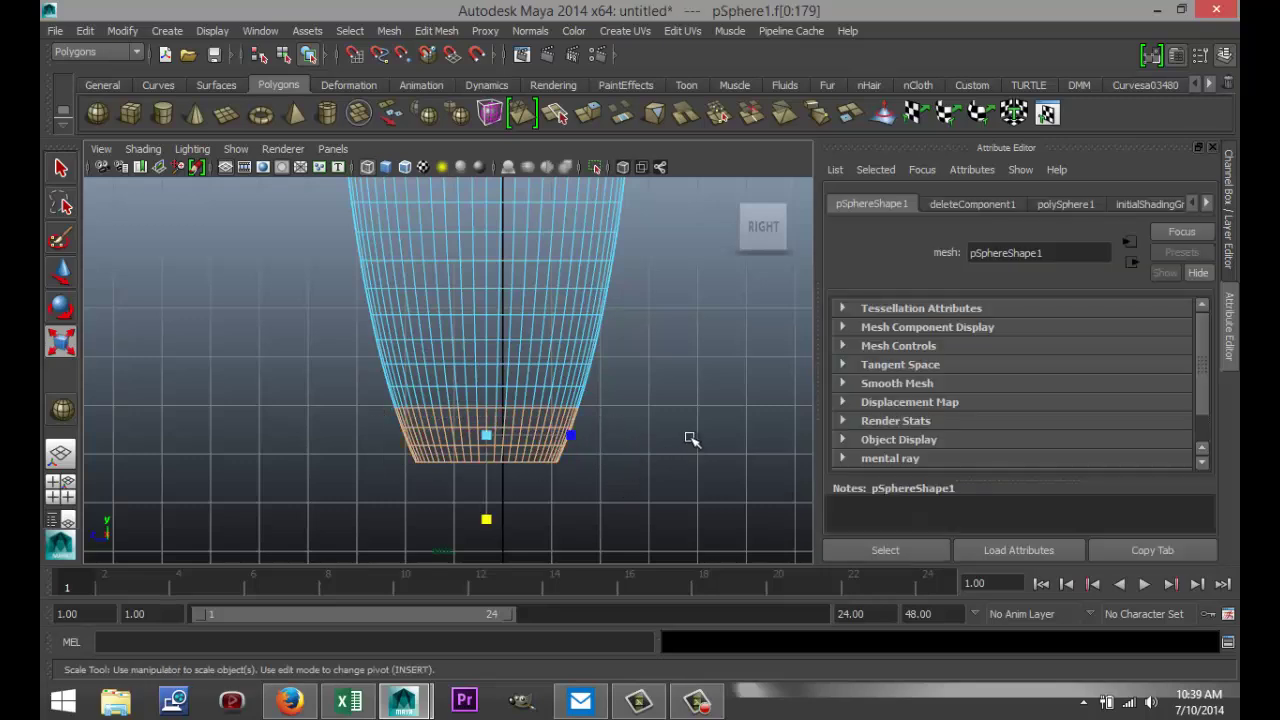
# Extrude the lowest face ring, scale it outward and push it down along Y
pyautogui.click(436, 30)
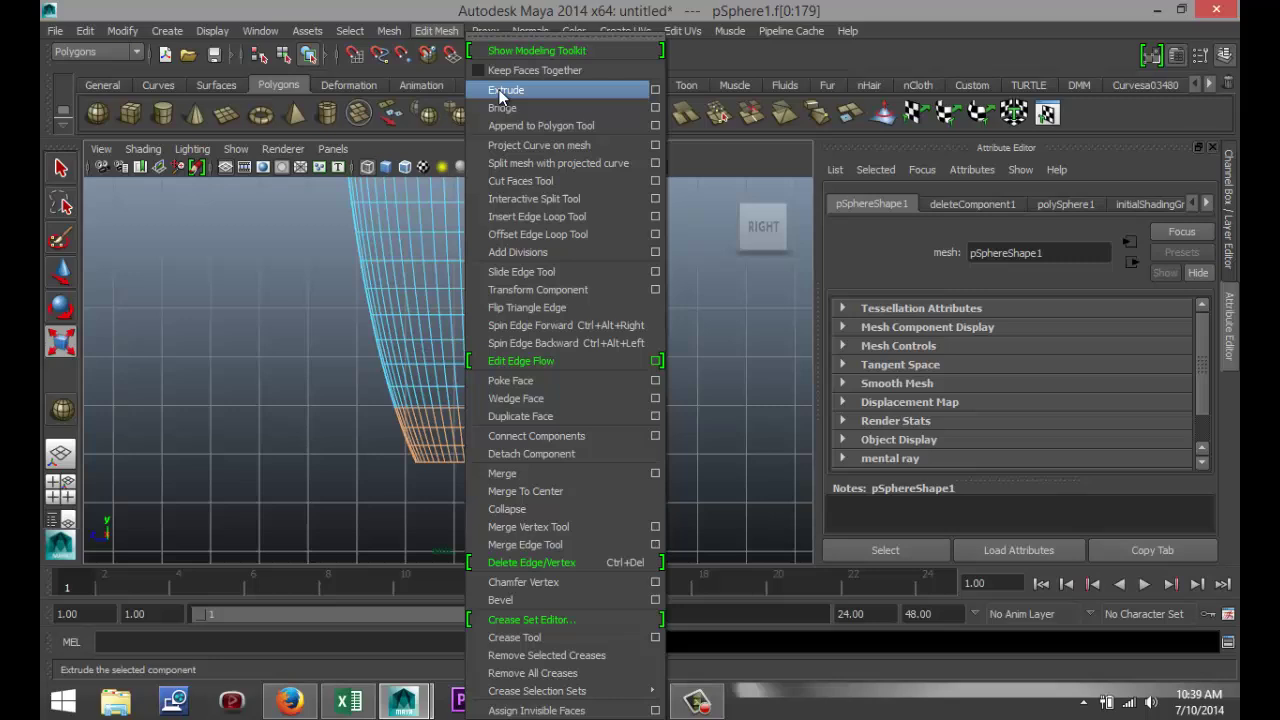
pyautogui.click(503, 92)
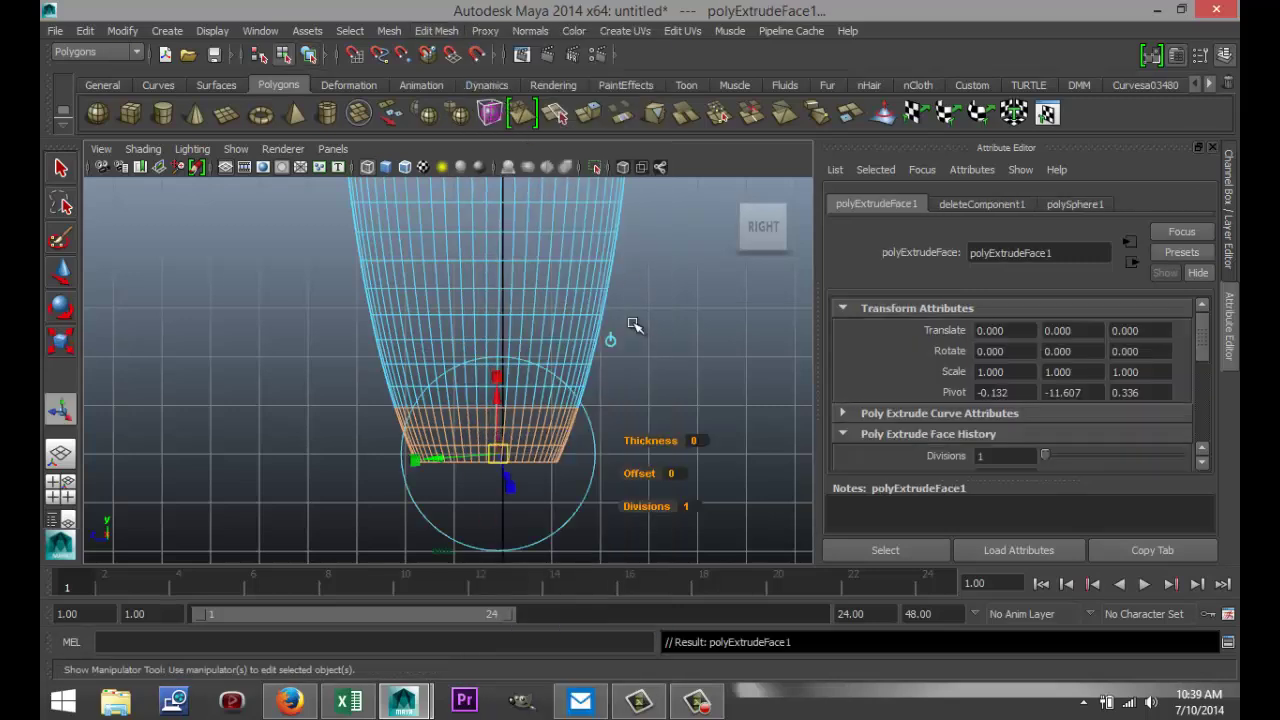
pyautogui.press('r')
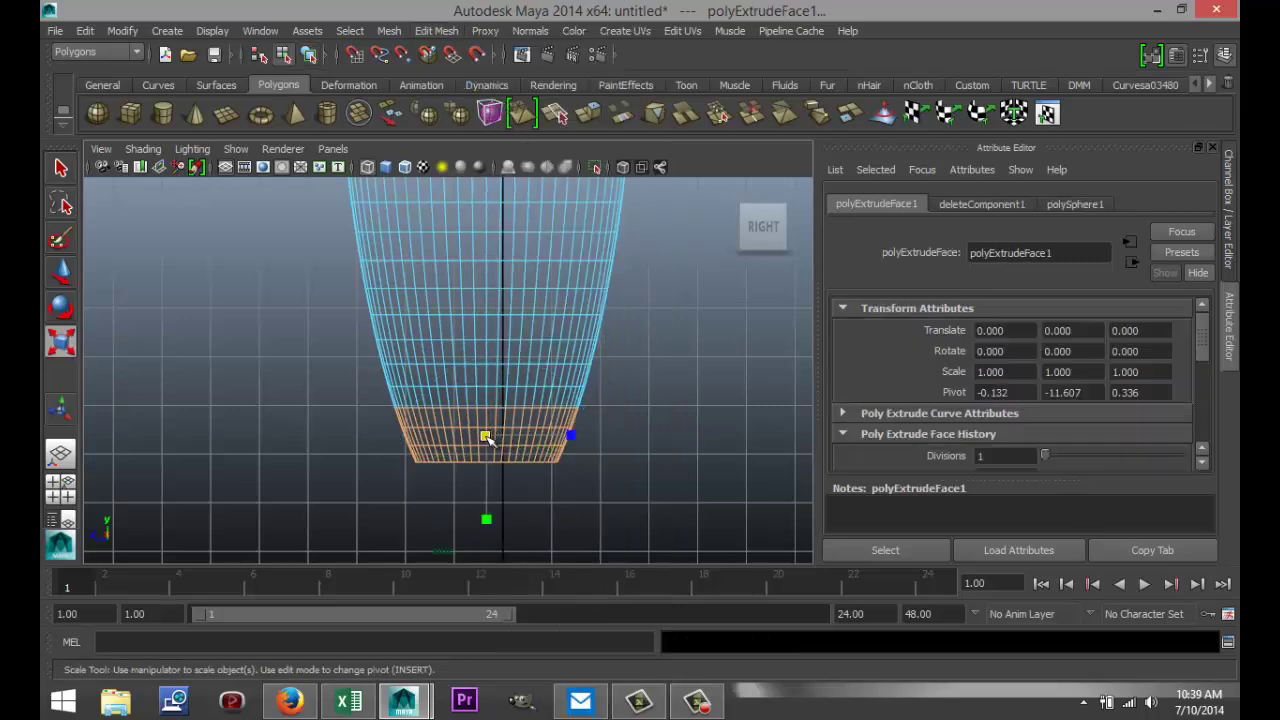
pyautogui.moveTo(486, 437)
pyautogui.mouseDown()
pyautogui.moveTo(525, 420)
pyautogui.moveTo(503, 444)
pyautogui.mouseUp()
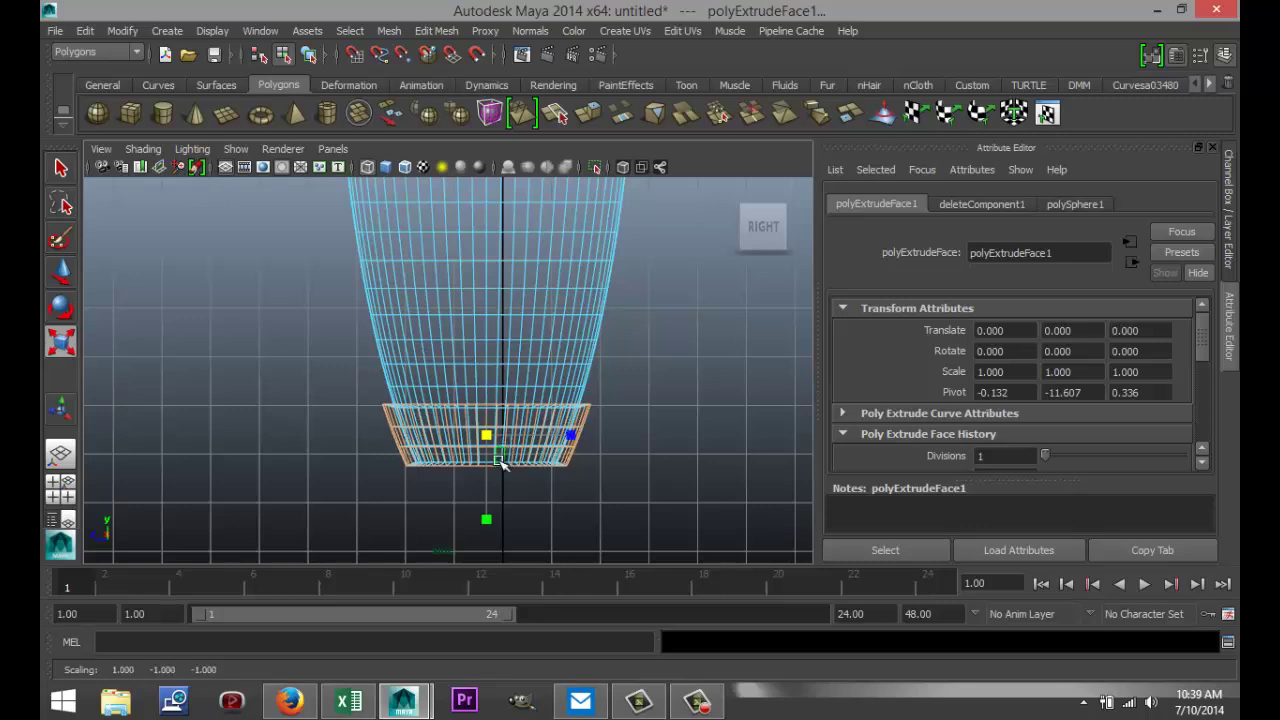
pyautogui.press('w')
pyautogui.moveTo(487, 378); pyautogui.dragTo(489, 398)
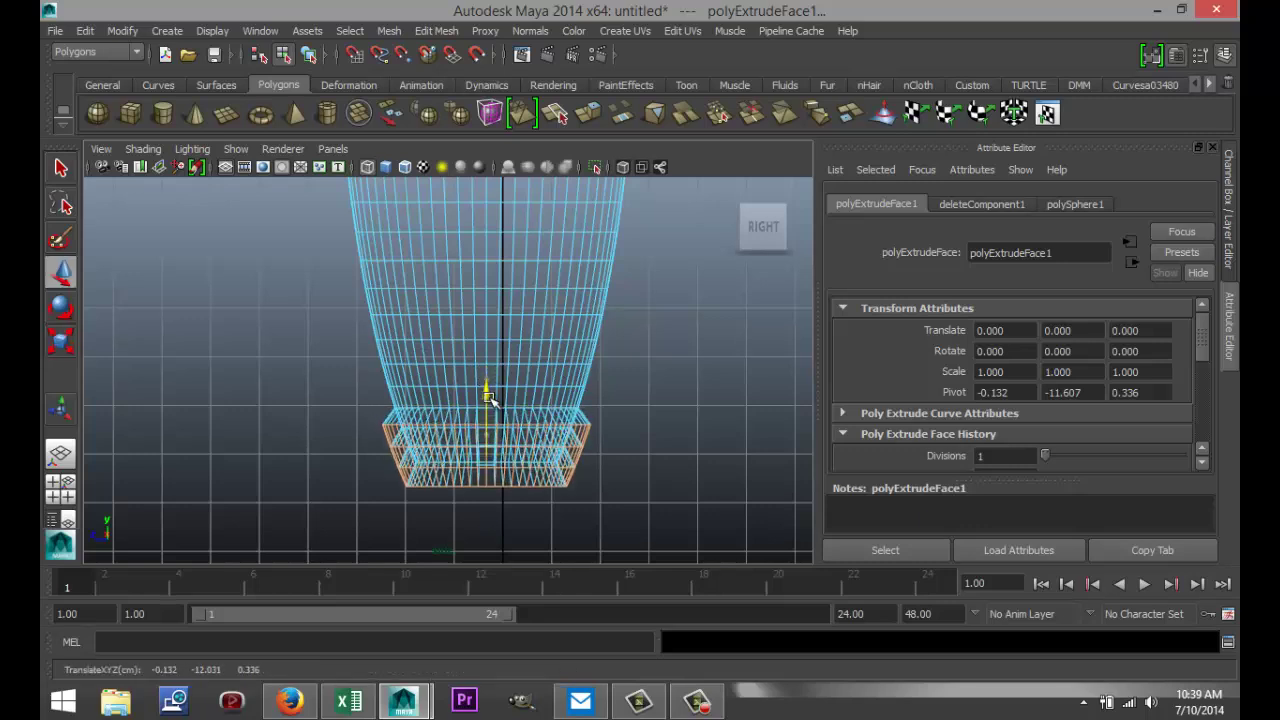
# Deselect the faces and frame the elongated body, zooming in on its top
pyautogui.click(266, 394)
pyautogui.scroll(-5, 266, 394)
pyautogui.scroll(-1, 609, 417)
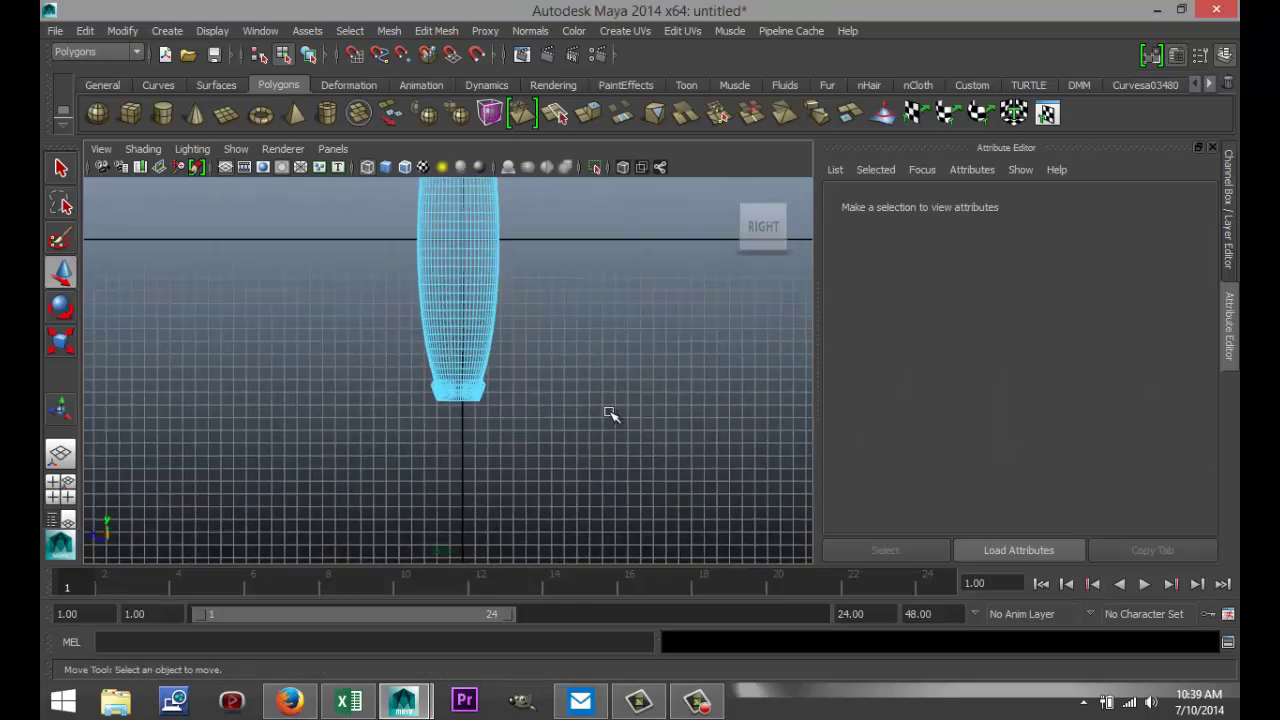
pyautogui.keyDown('alt'); pyautogui.moveTo(631, 309); pyautogui.dragTo(622, 511, button='middle'); pyautogui.keyUp('alt')
pyautogui.scroll(3, 580, 378)
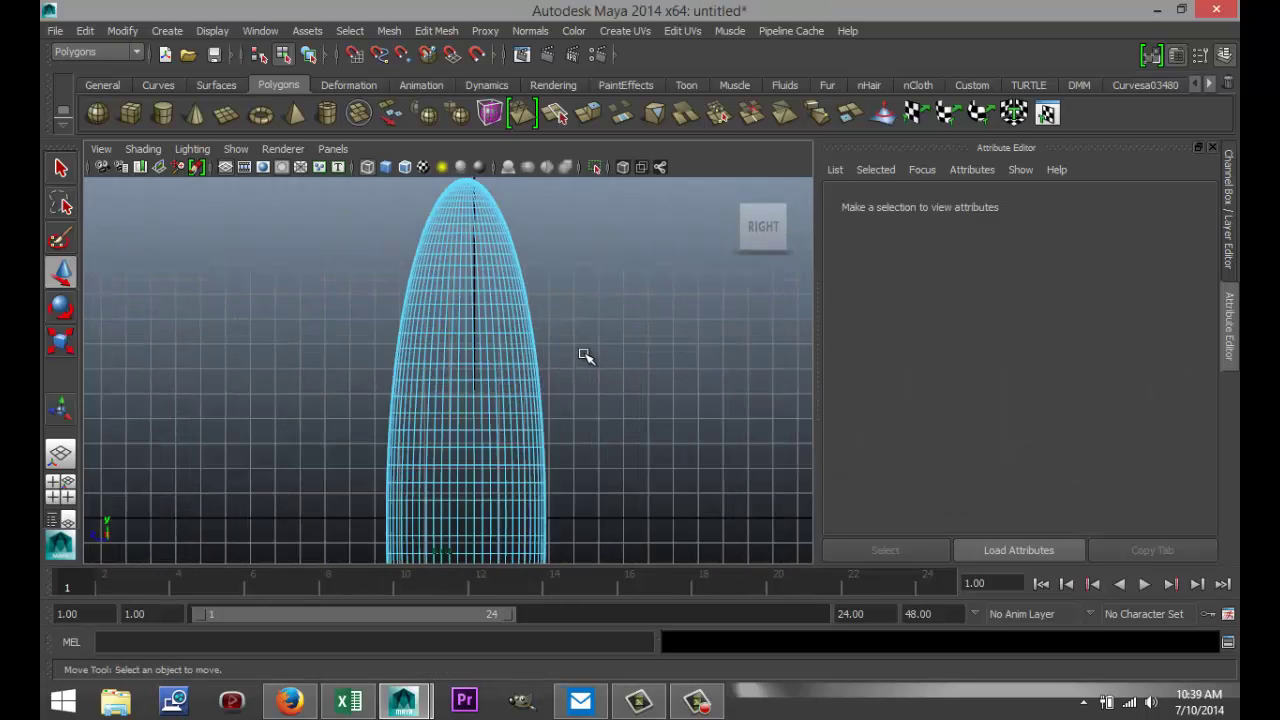
pyautogui.keyDown('alt'); pyautogui.moveTo(608, 209); pyautogui.dragTo(631, 340, button='middle'); pyautogui.keyUp('alt')
pyautogui.scroll(1, 565, 358)
pyautogui.scroll(2, 552, 344)
# Extrude the top faces, widen and flatten them, and lift them slightly into a ledge
pyautogui.moveTo(361, 256); pyautogui.dragTo(596, 337)
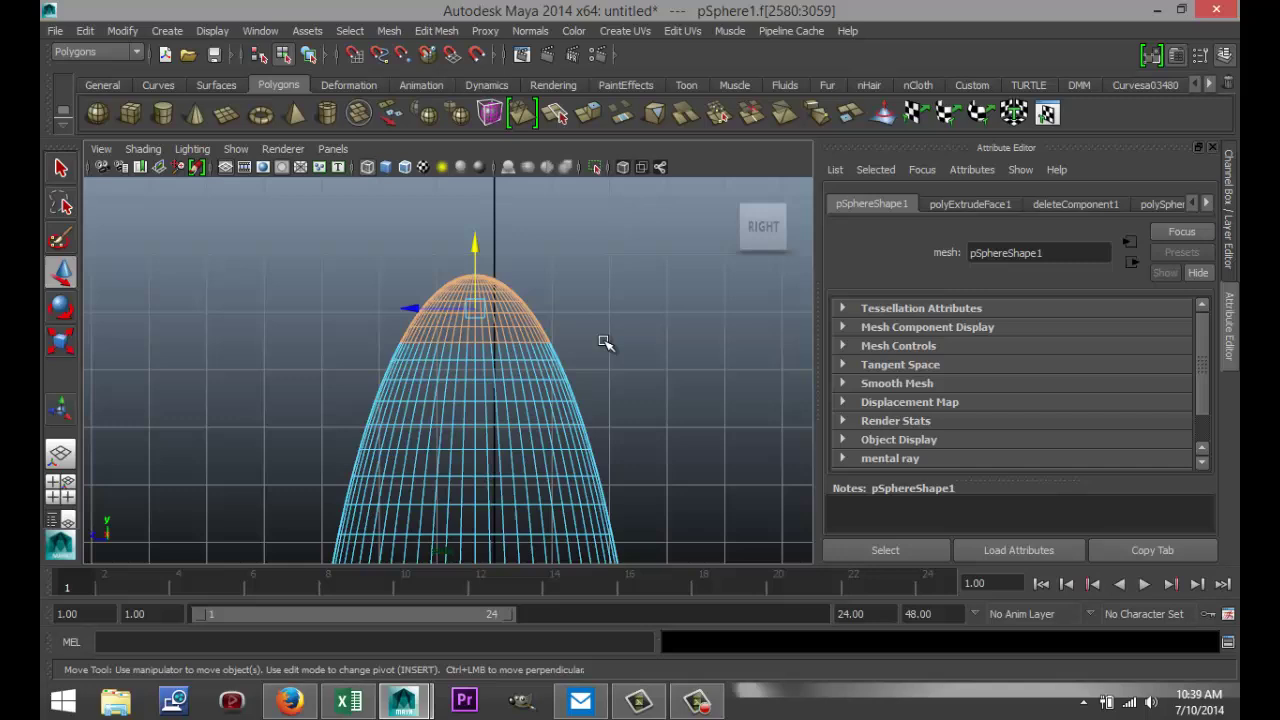
pyautogui.click(438, 31)
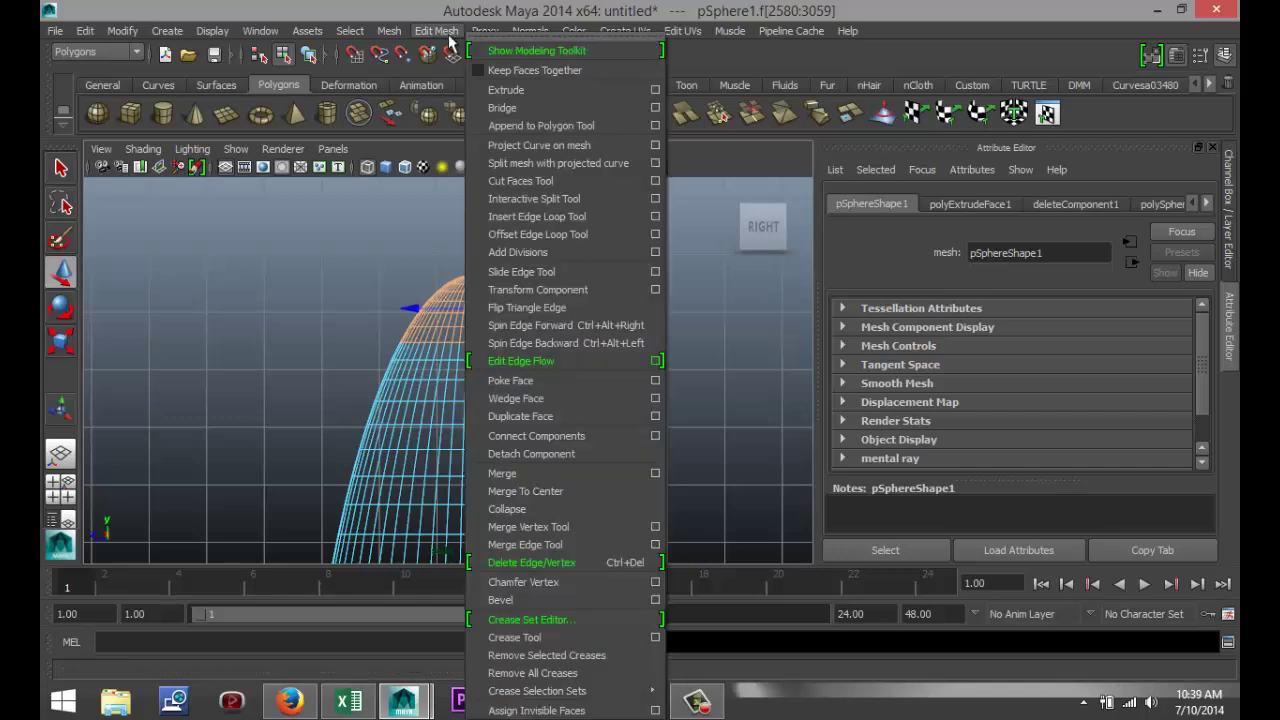
pyautogui.click(516, 91)
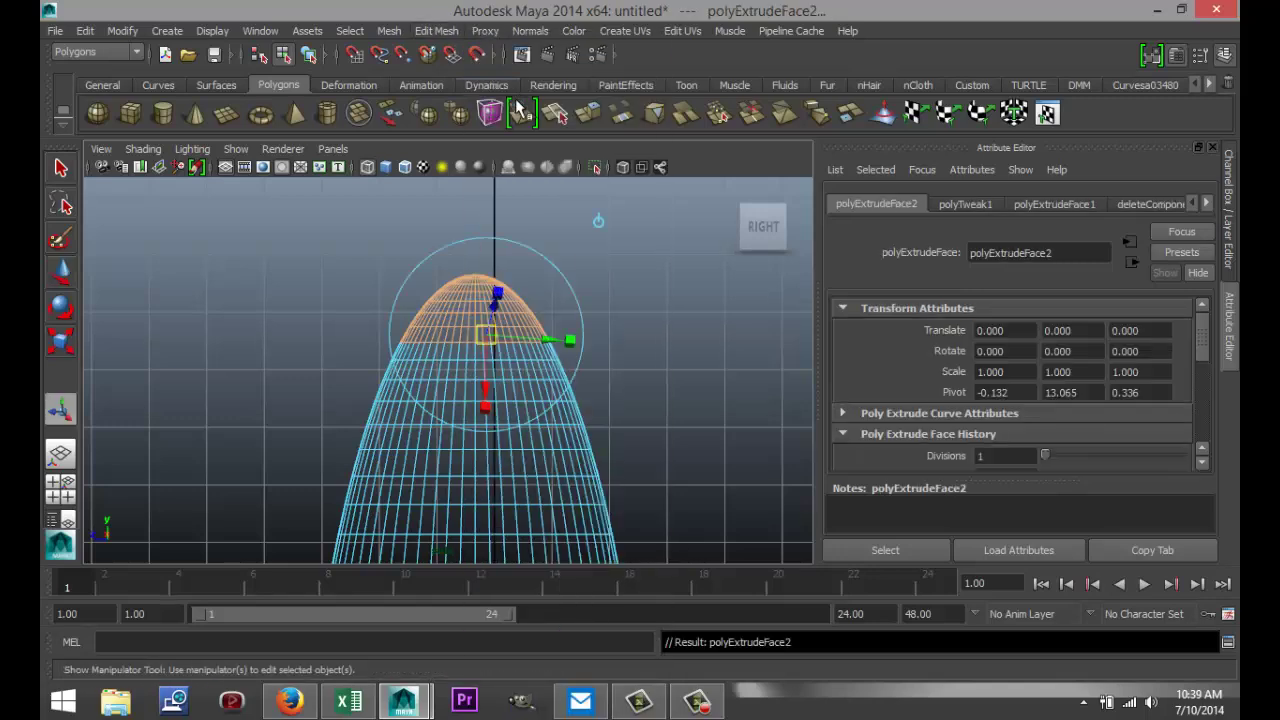
pyautogui.click(575, 343)
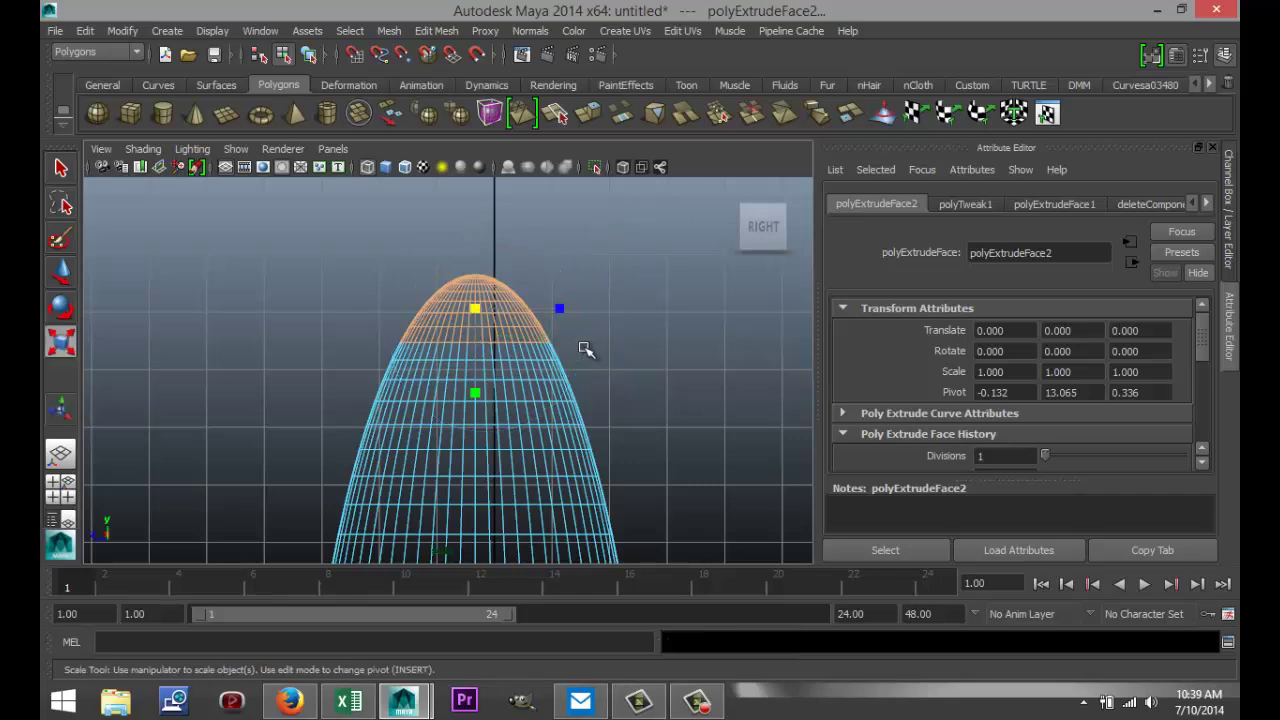
pyautogui.click(478, 310)
pyautogui.moveTo(478, 310); pyautogui.dragTo(507, 340)
pyautogui.press('w')
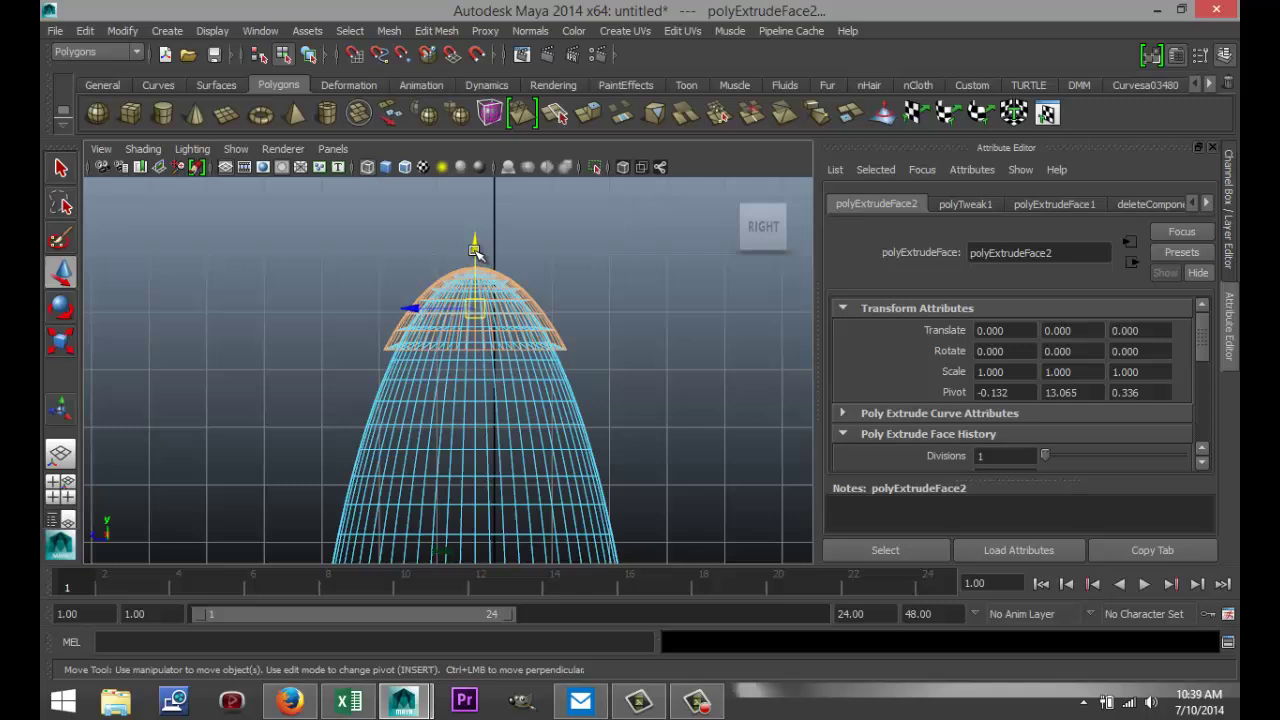
pyautogui.moveTo(474, 240); pyautogui.dragTo(478, 230)
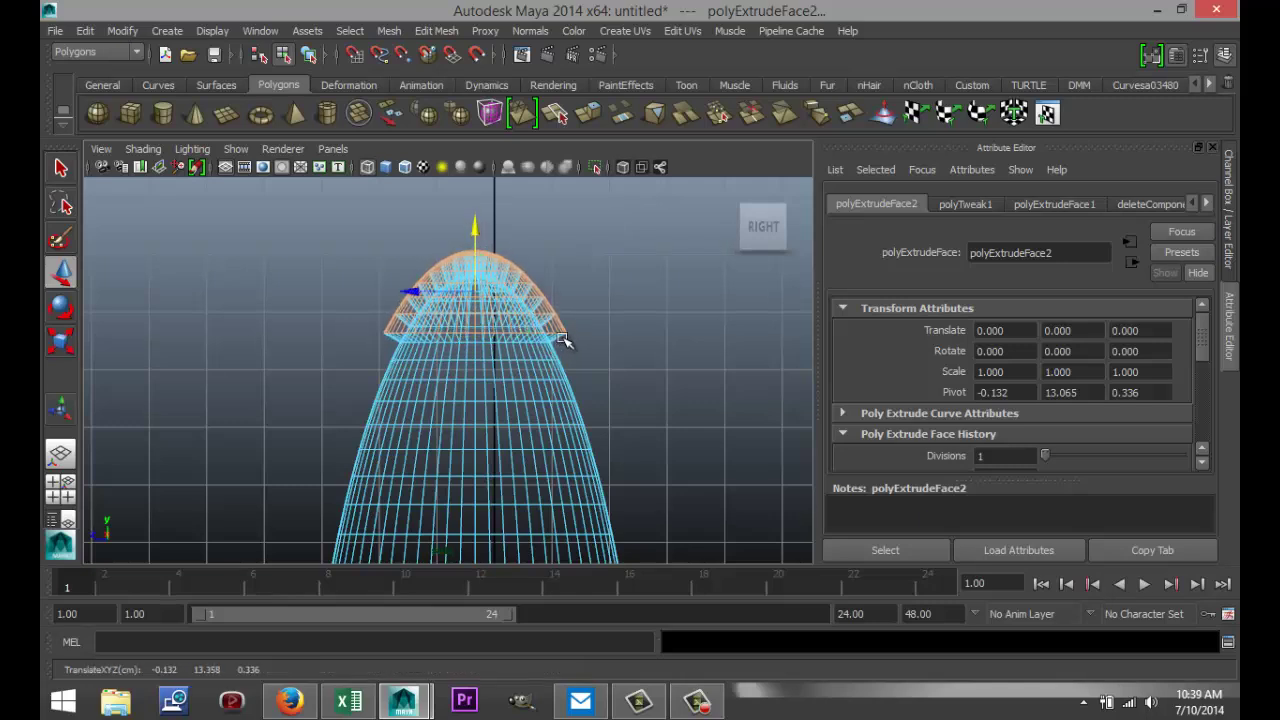
pyautogui.click(236, 372)
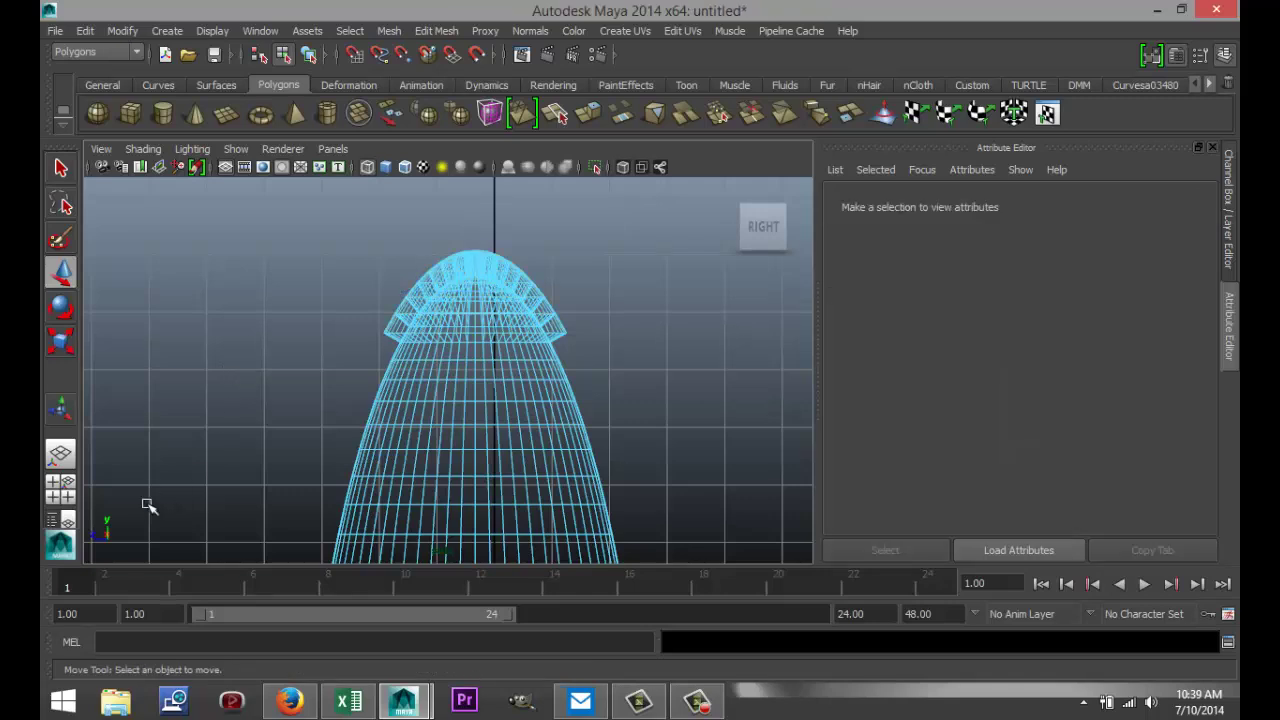
# Maximise the front view, frame everything, and tilt it to look slightly from above
pyautogui.click(62, 490)
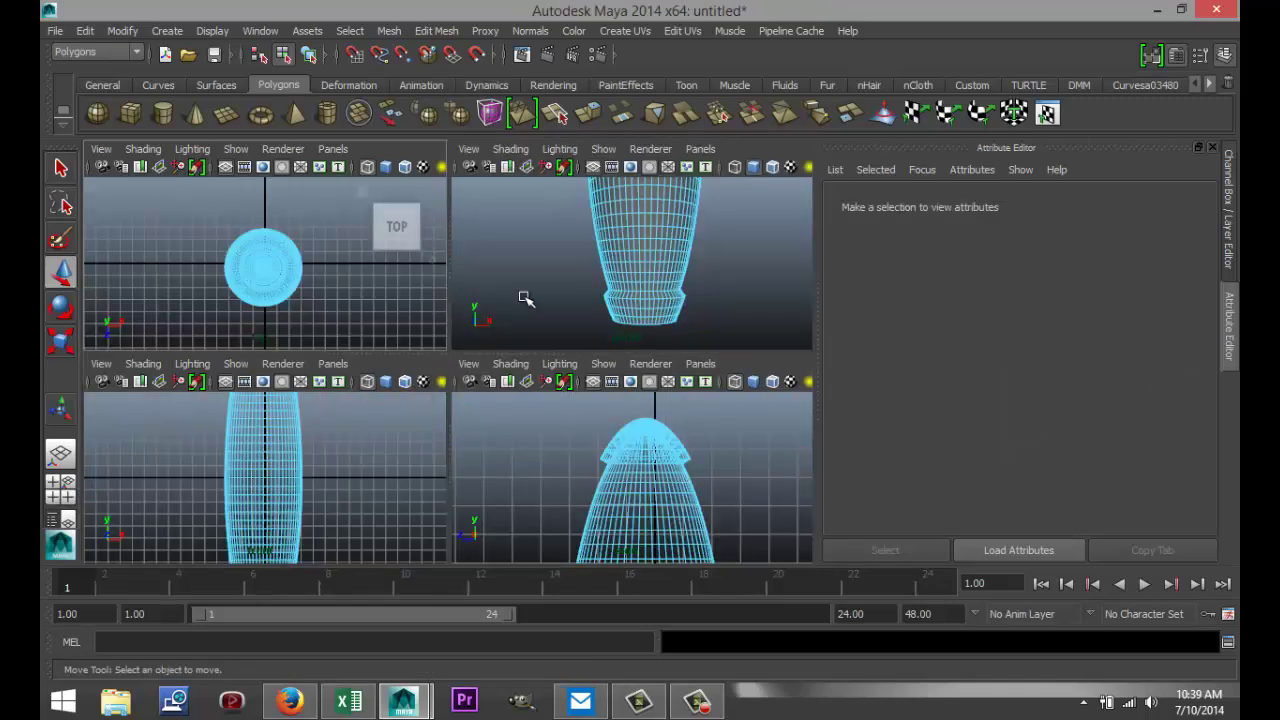
pyautogui.press('space')
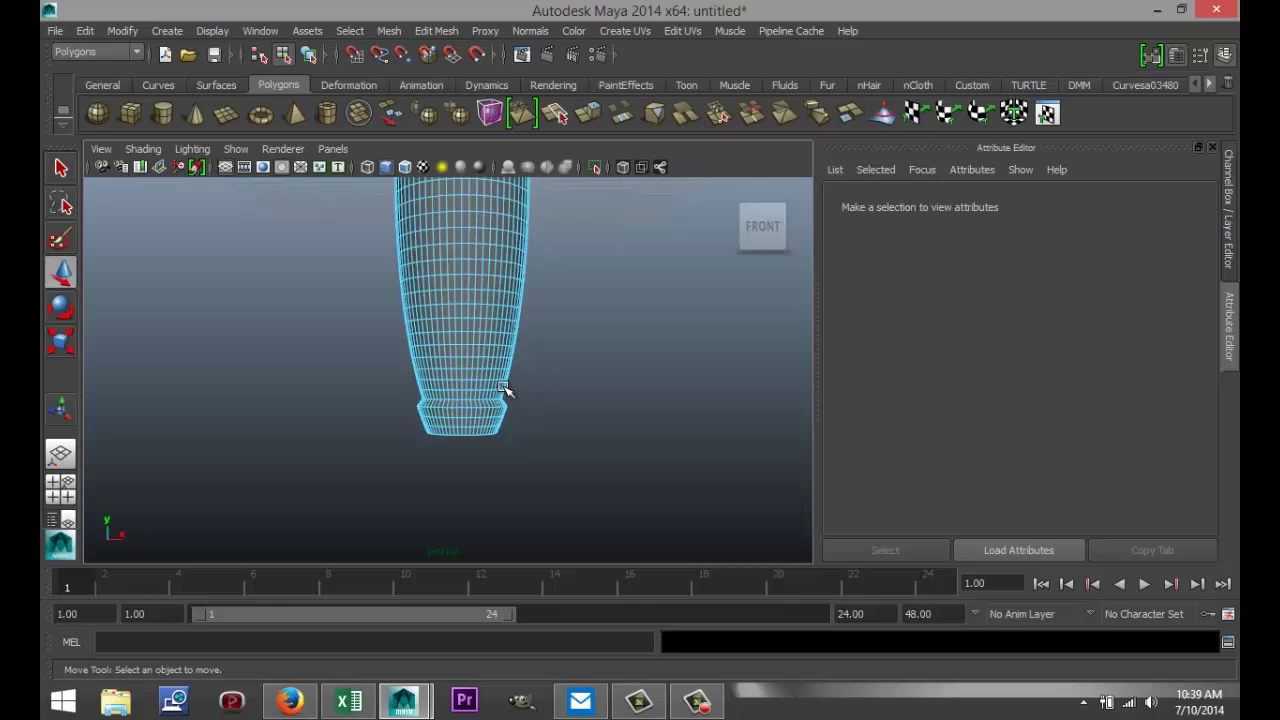
pyautogui.click(60, 490)
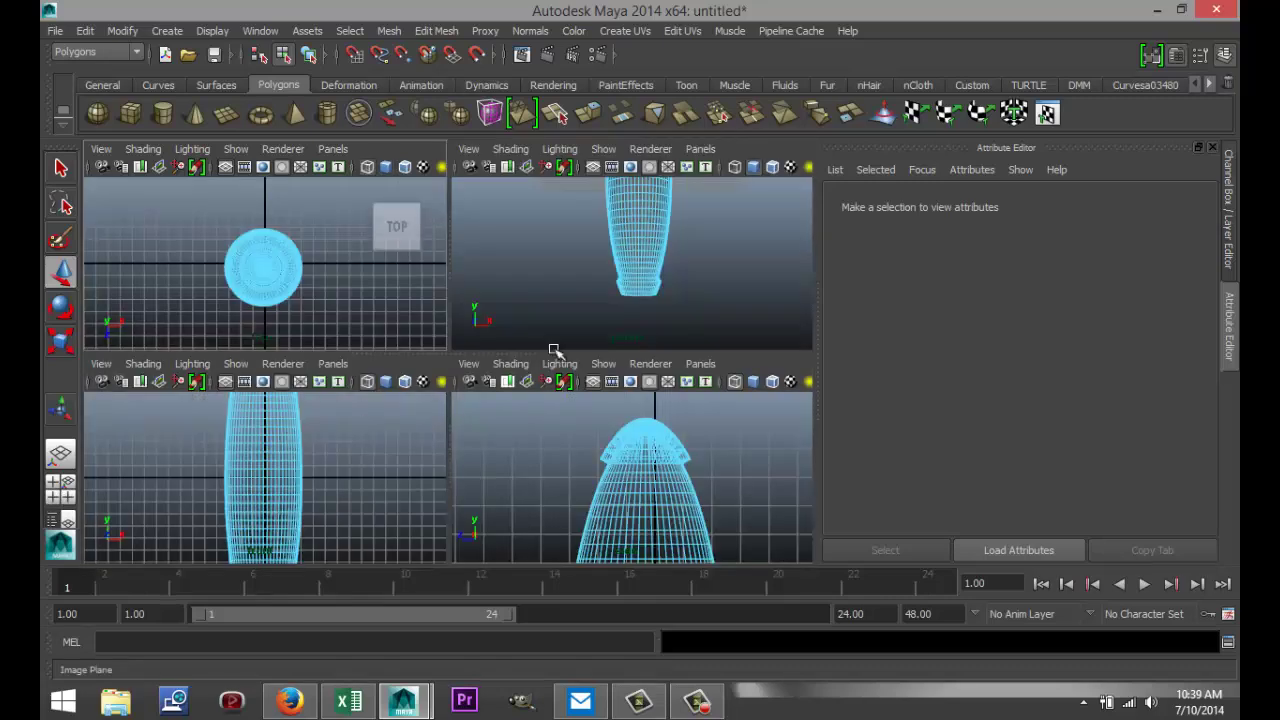
pyautogui.press('space')
pyautogui.press('a')
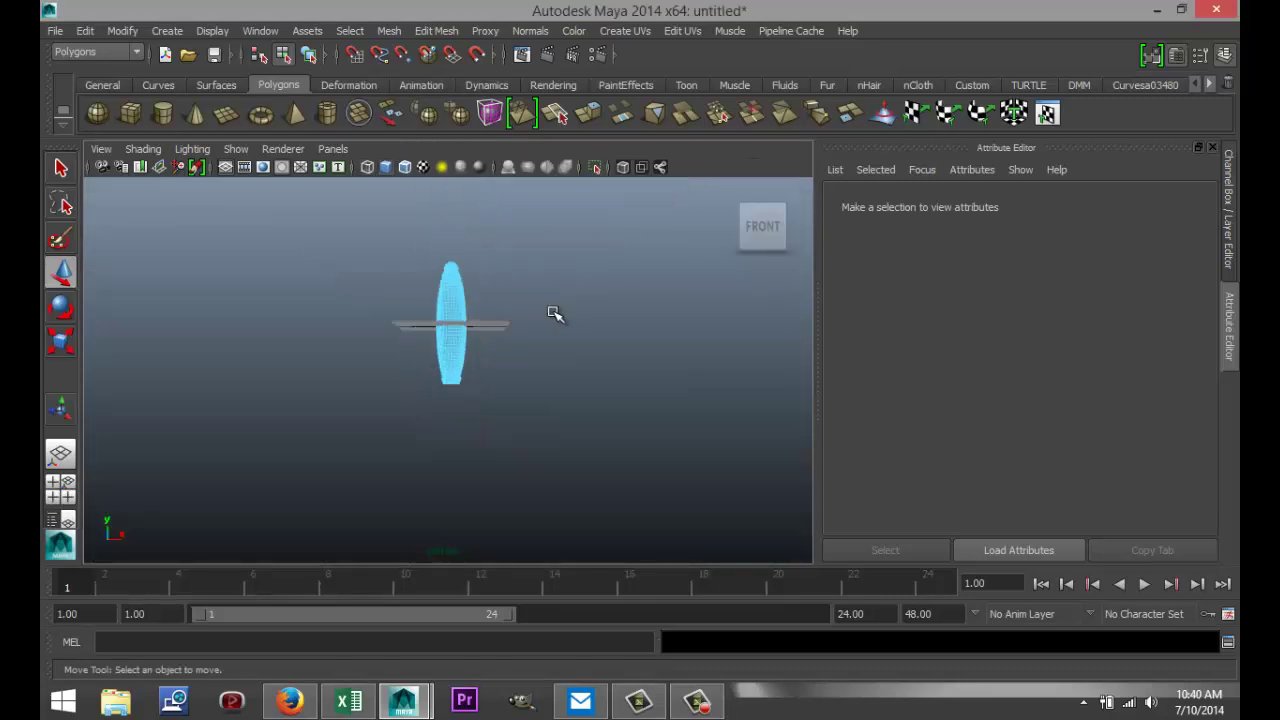
pyautogui.keyDown('alt'); pyautogui.moveTo(582, 316); pyautogui.dragTo(588, 378); pyautogui.keyUp('alt')
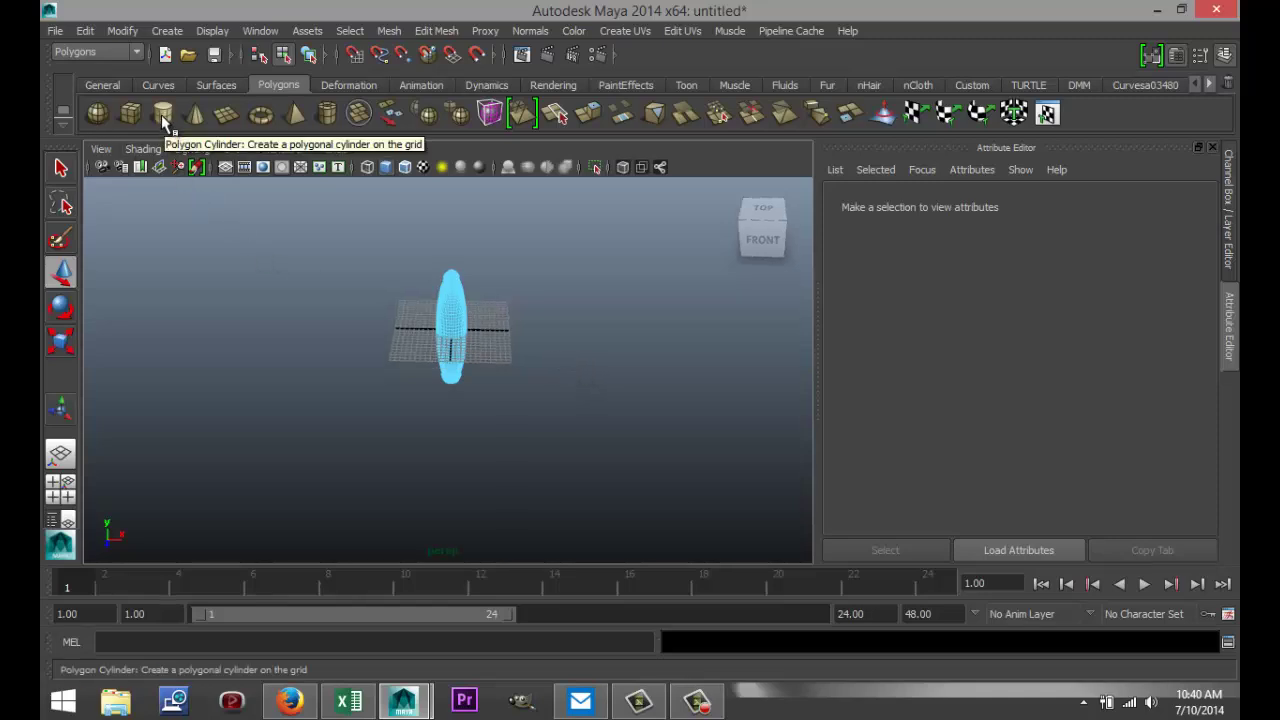
# Drag out a polygon cylinder beside the rocket and give it 60 axis subdivisions
pyautogui.moveTo(530, 350)
pyautogui.mouseDown()
pyautogui.moveTo(561, 349)
pyautogui.moveTo(552, 334)
pyautogui.moveTo(555, 348)
pyautogui.mouseUp()
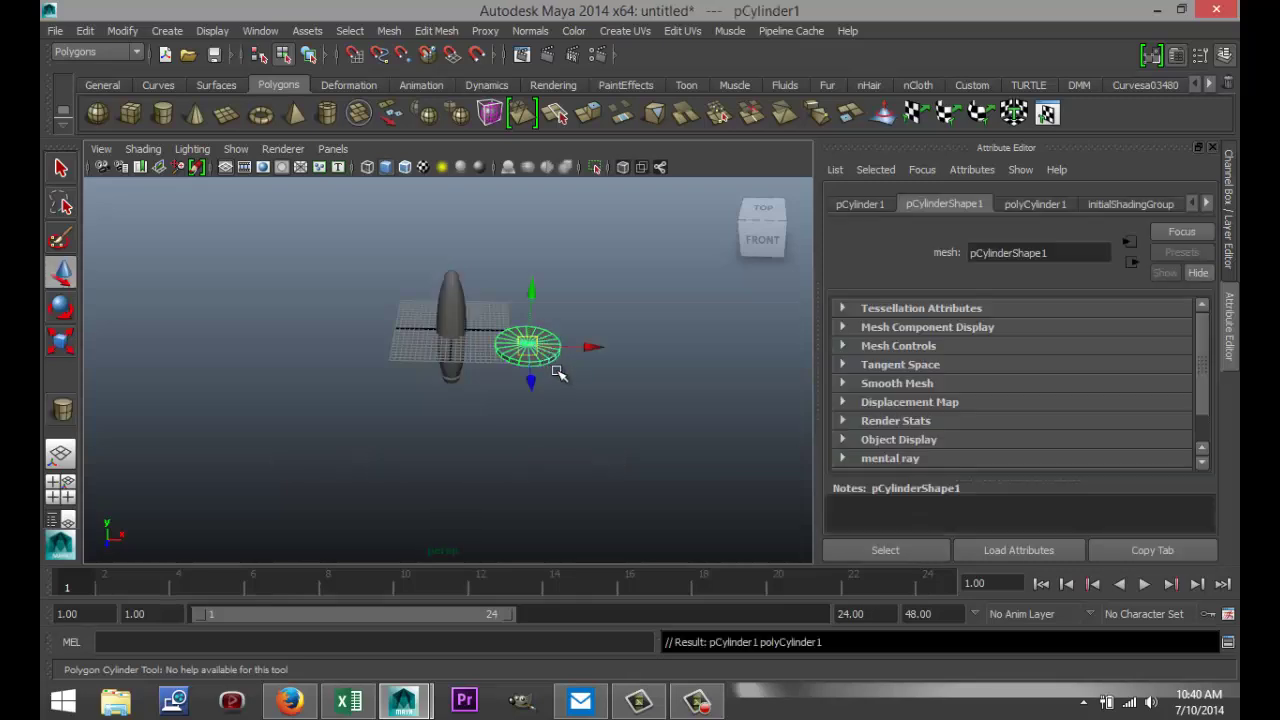
pyautogui.press('f')
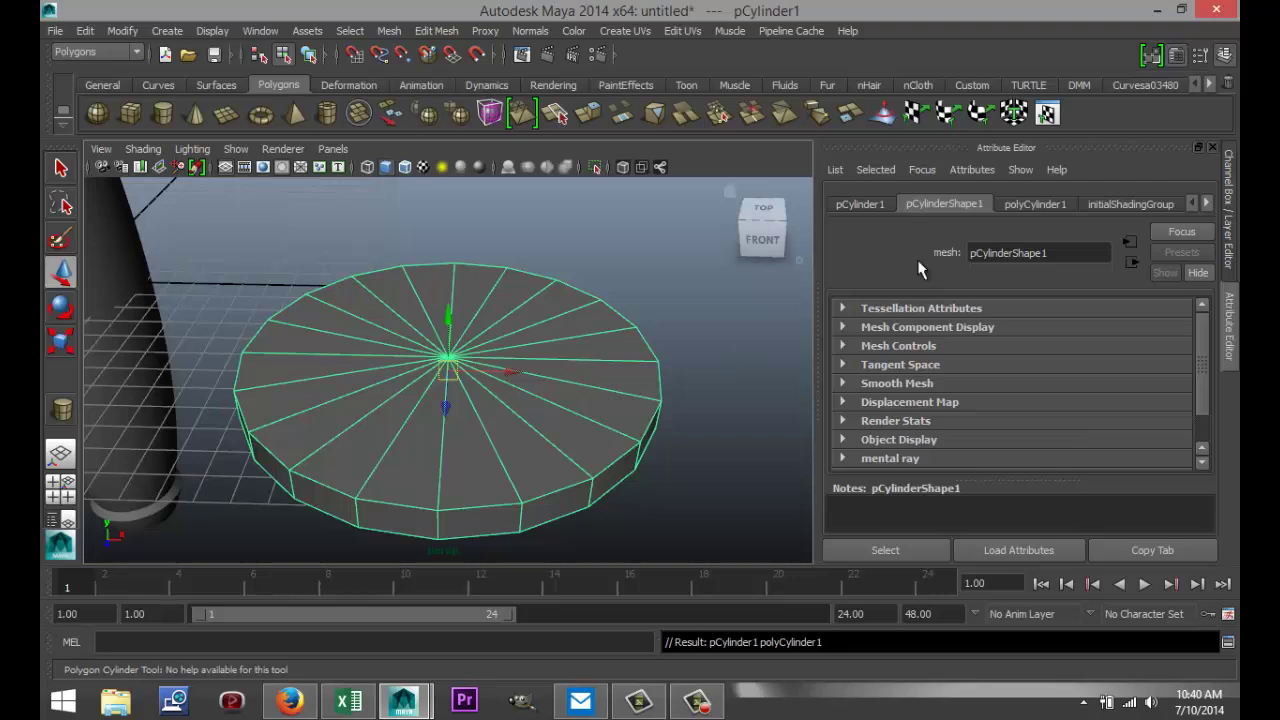
pyautogui.click(1040, 207)
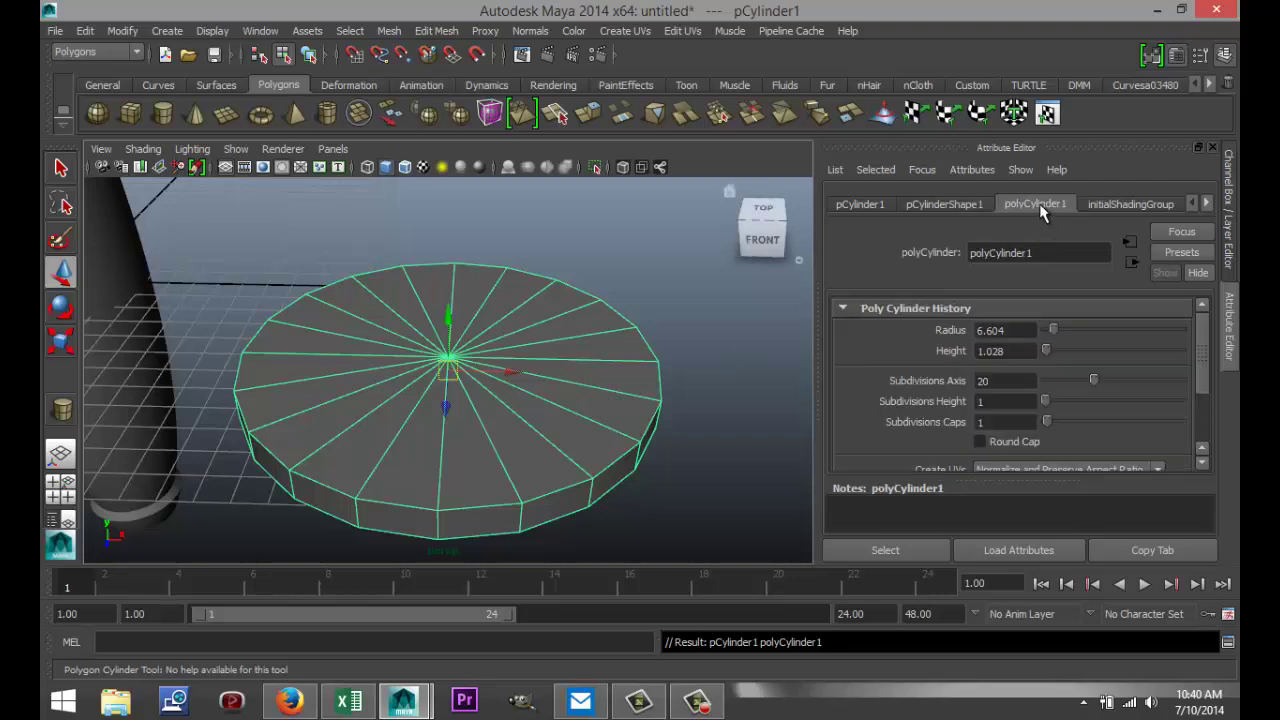
pyautogui.click(1018, 381)
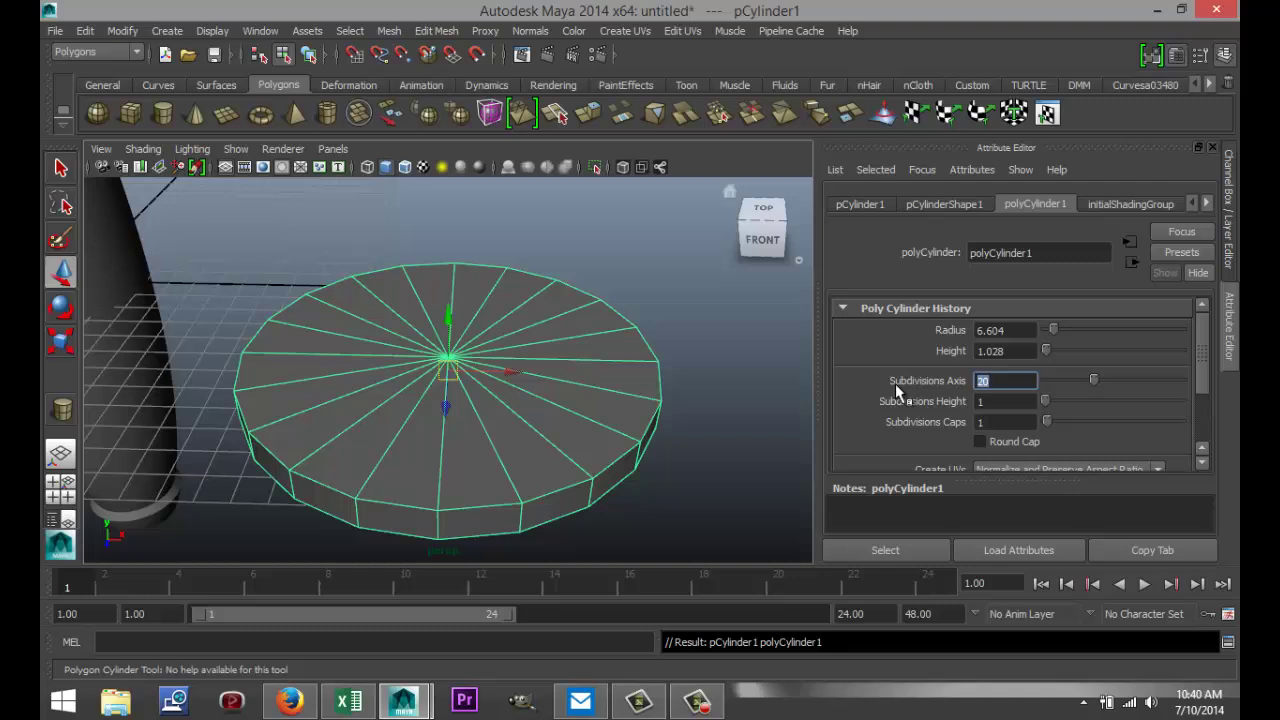
pyautogui.press('Return')
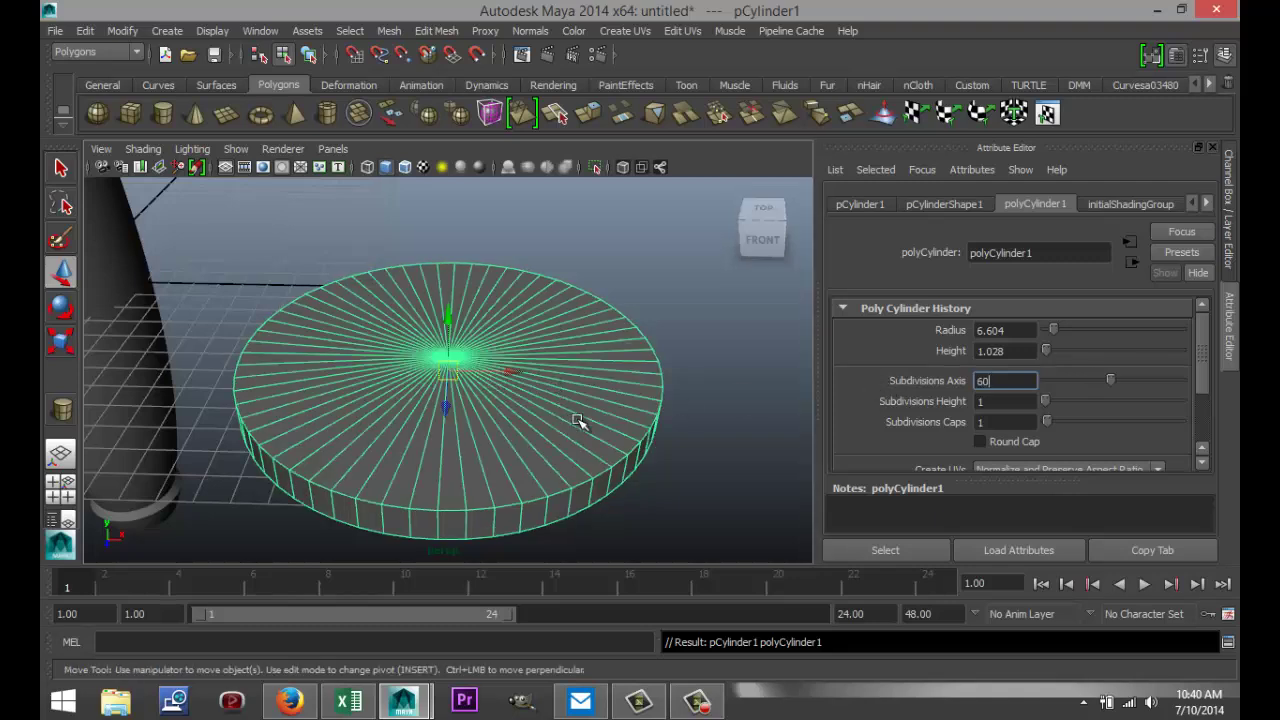
# Rotate the cylinder upright and set its Rotate X to exactly 90
pyautogui.write('e')
pyautogui.click(729, 387)
pyautogui.moveTo(651, 380); pyautogui.dragTo(628, 462, button='right')
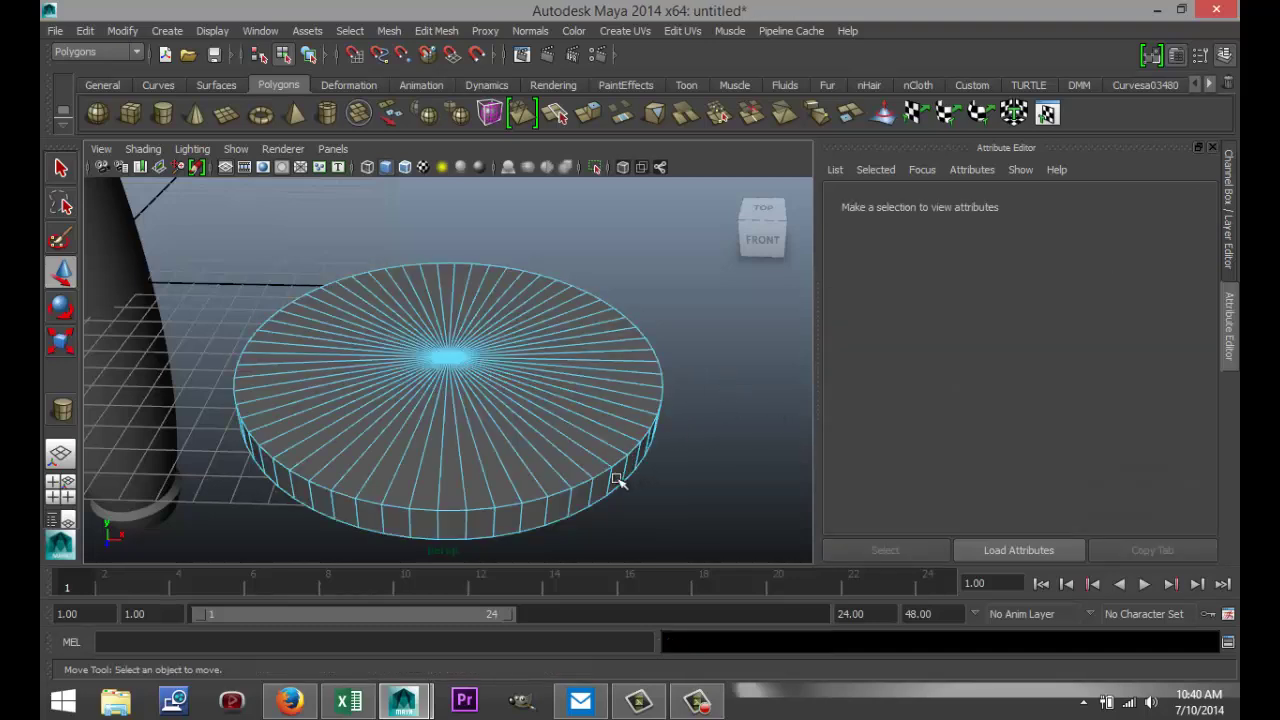
pyautogui.moveTo(590, 408); pyautogui.dragTo(660, 250, button='right')
pyautogui.click(587, 346)
pyautogui.press('e')
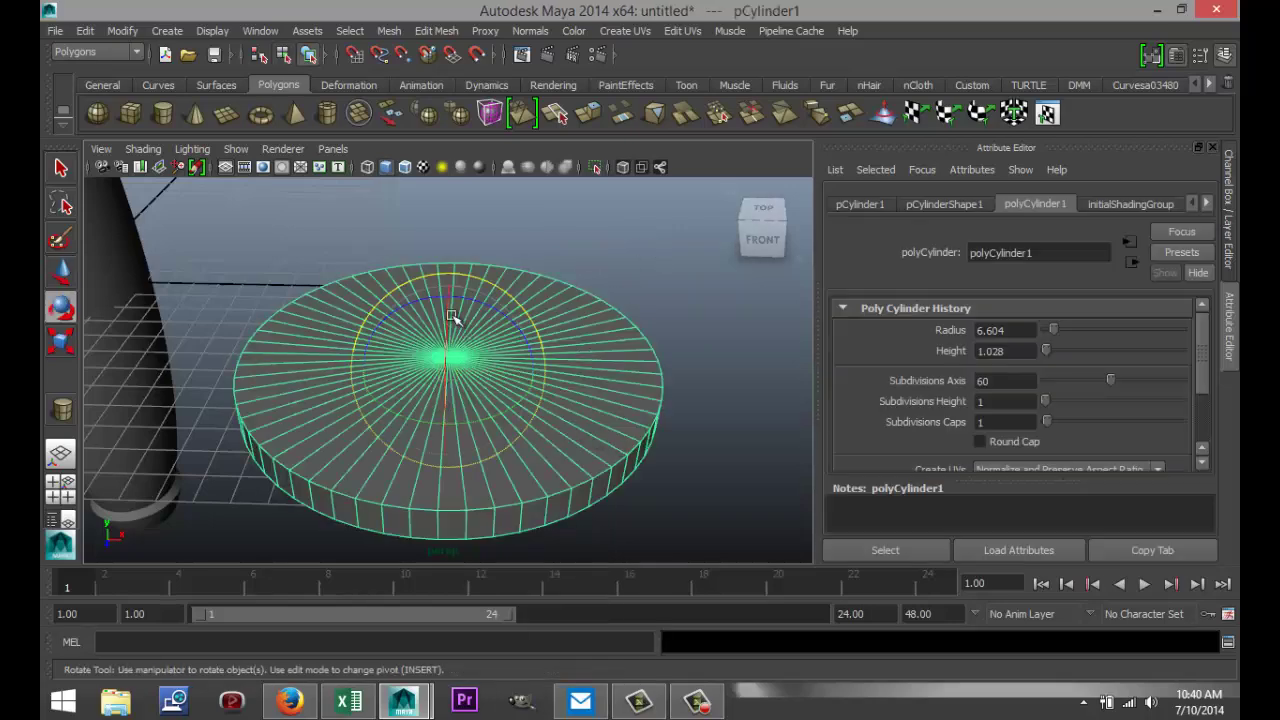
pyautogui.moveTo(445, 320); pyautogui.dragTo(465, 435)
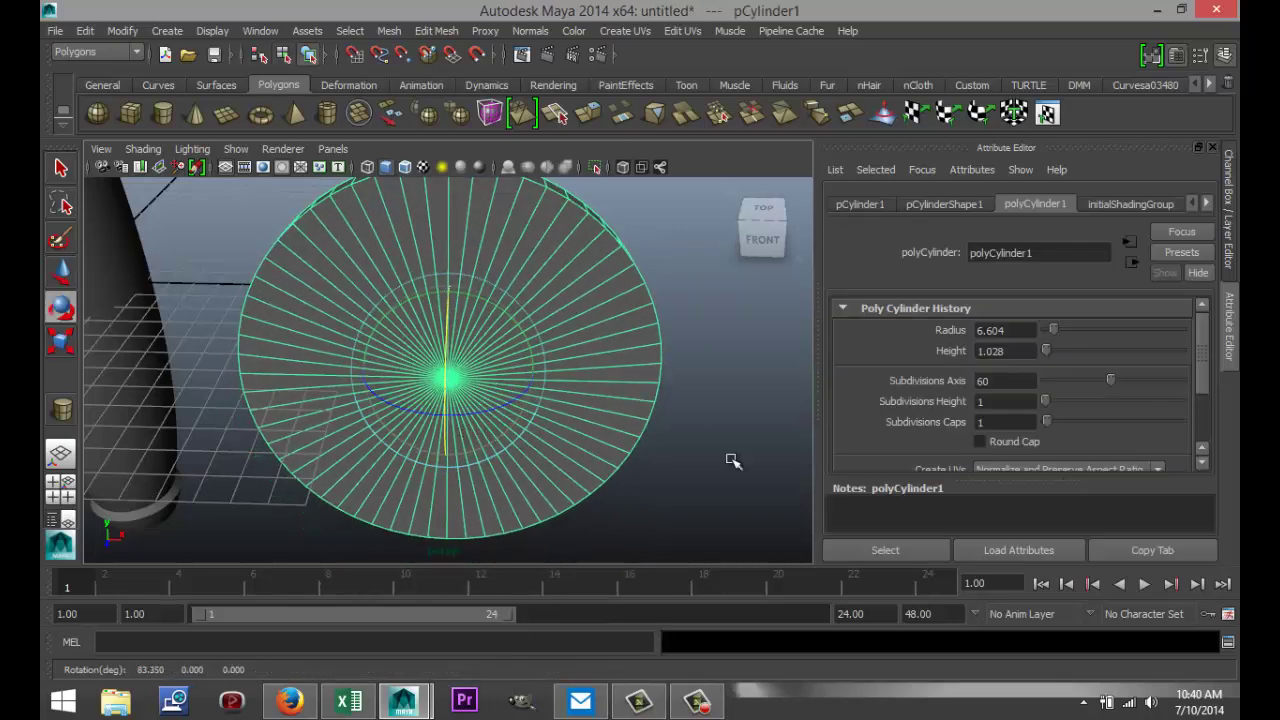
pyautogui.click(944, 204)
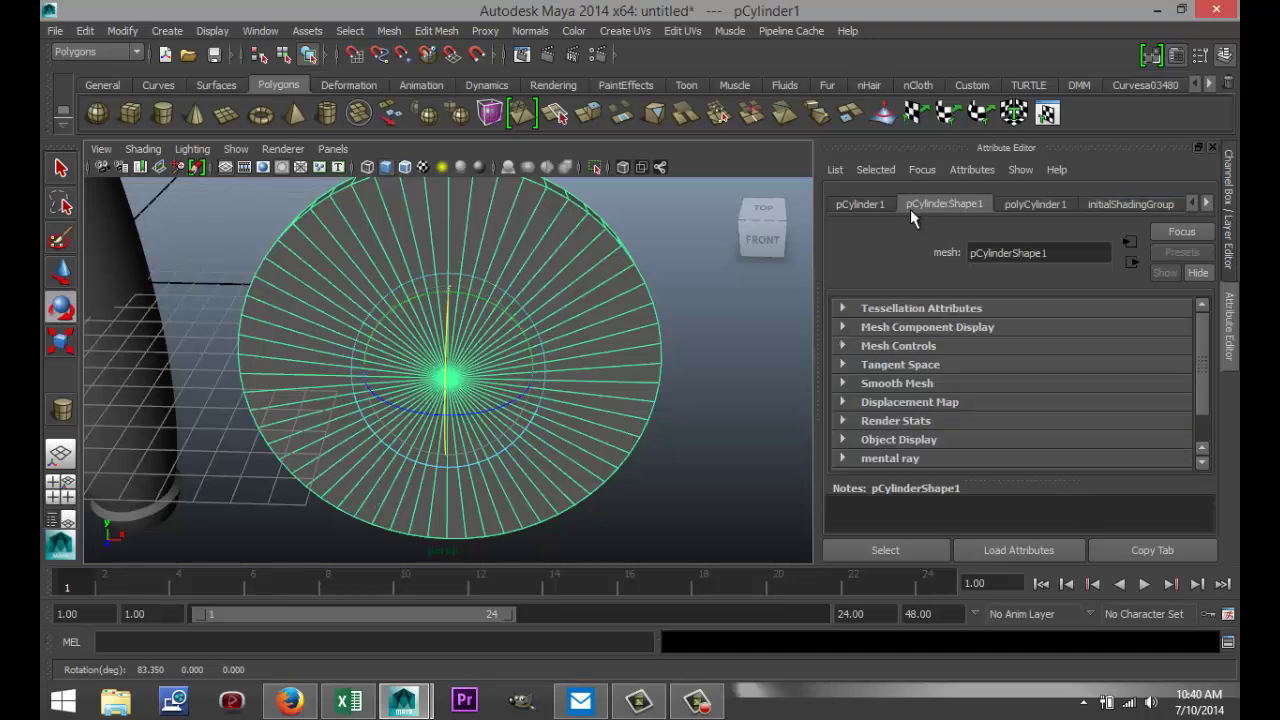
pyautogui.click(866, 204)
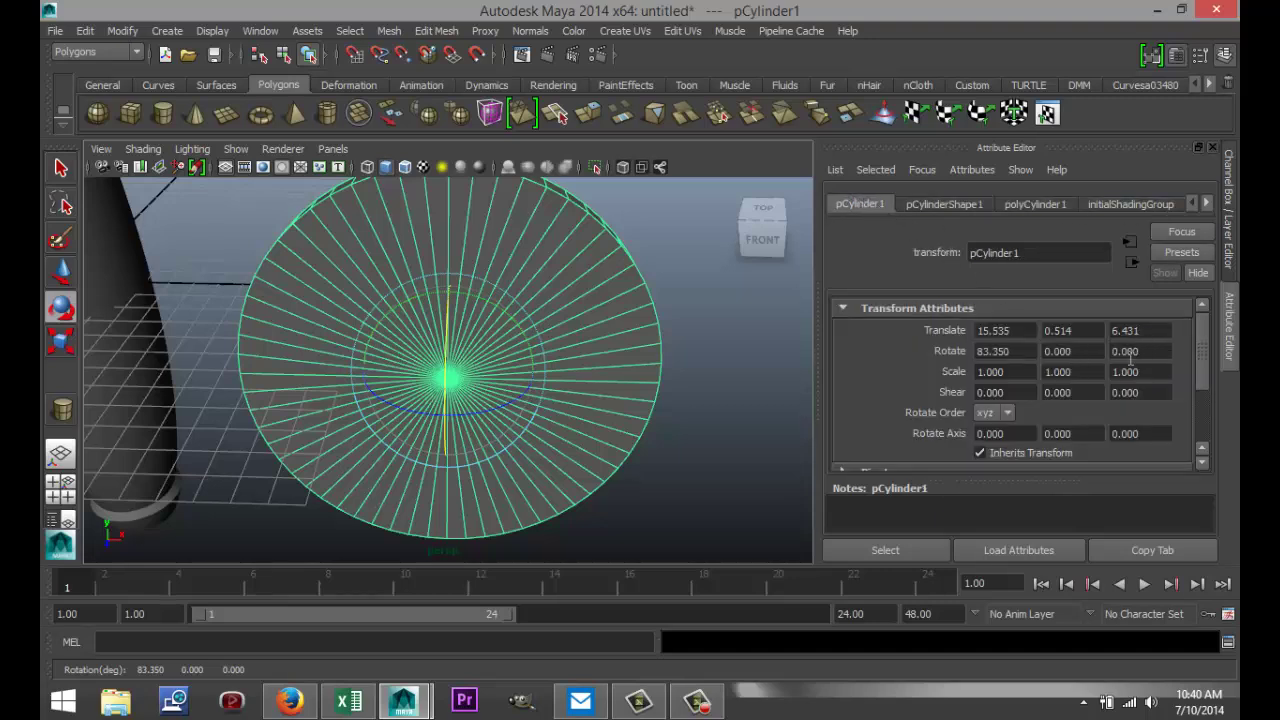
pyautogui.click(998, 351)
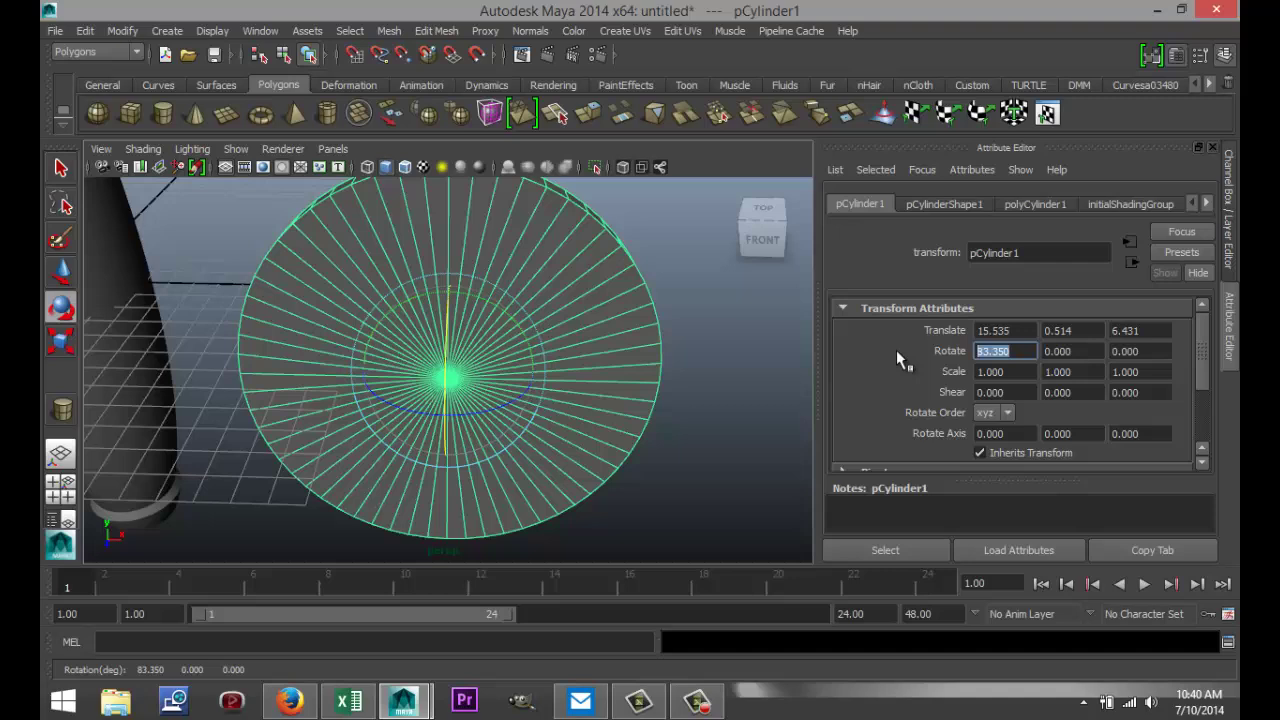
pyautogui.write('90')
pyautogui.press('Return')
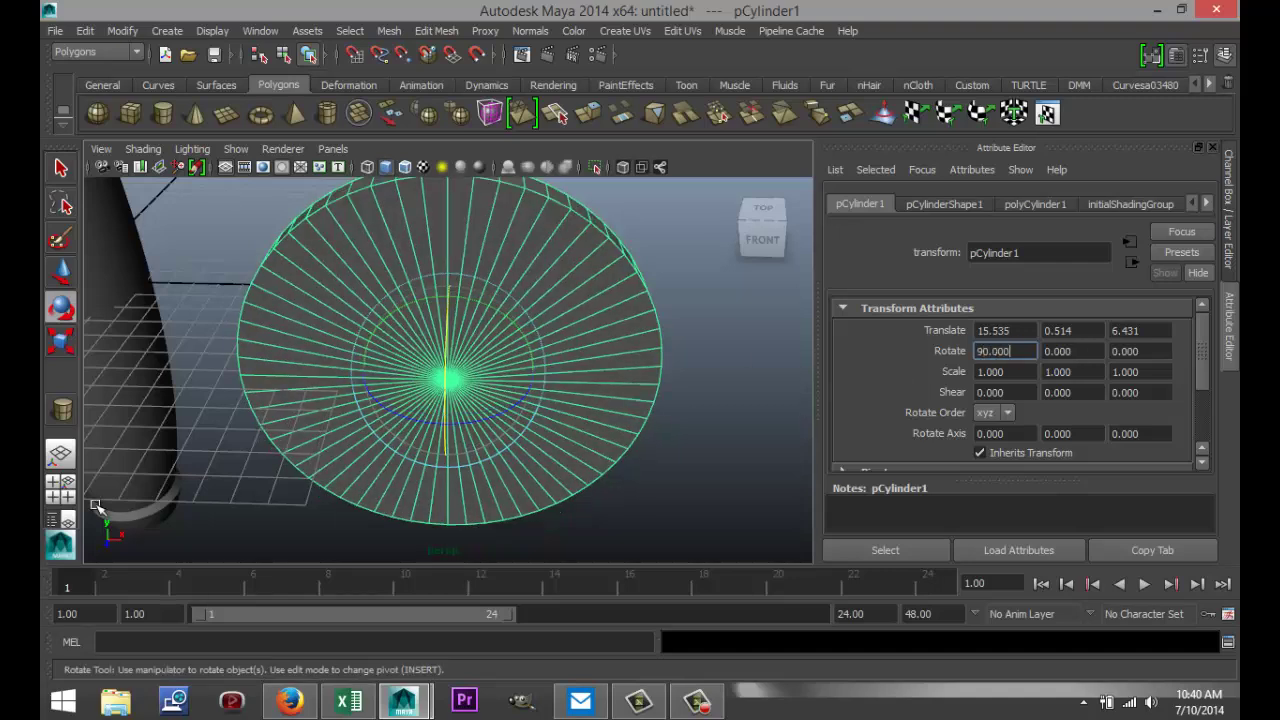
# In the maximised front view, box-select the disc's lower-half faces and delete them
pyautogui.click(60, 486)
pyautogui.press('e')
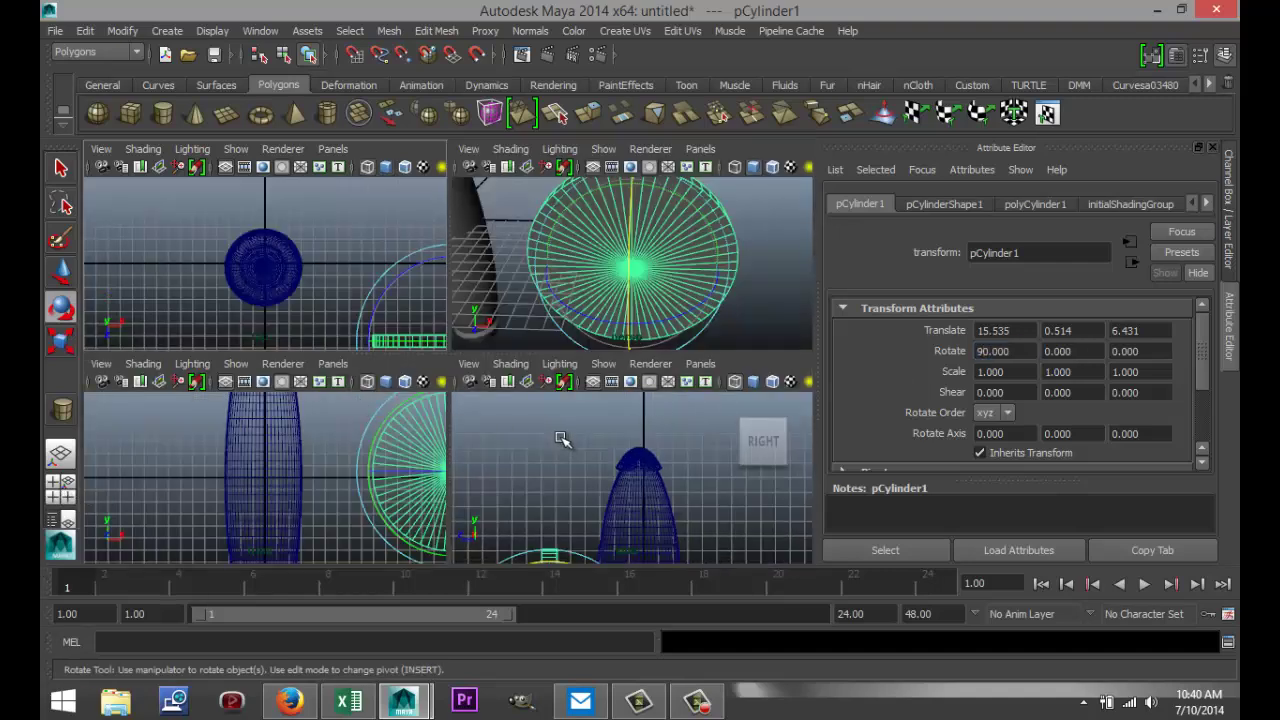
pyautogui.click(376, 474)
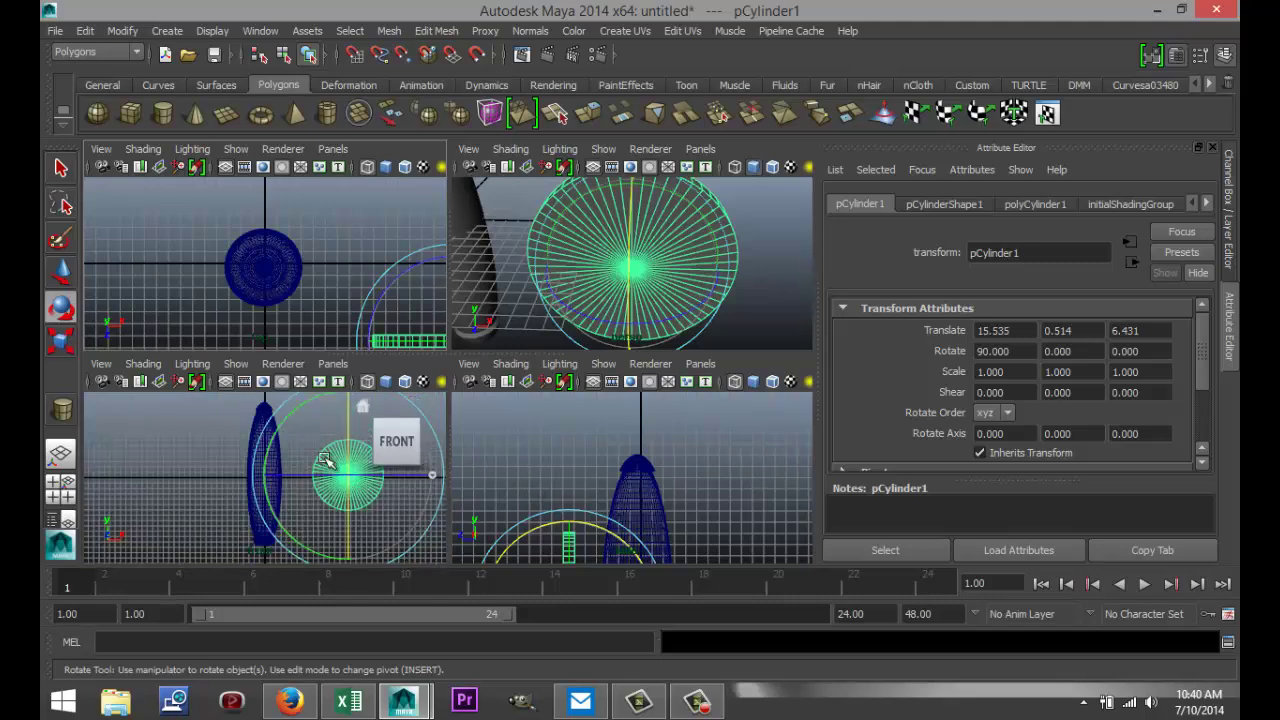
pyautogui.press('space')
pyautogui.scroll(4, 520, 503)
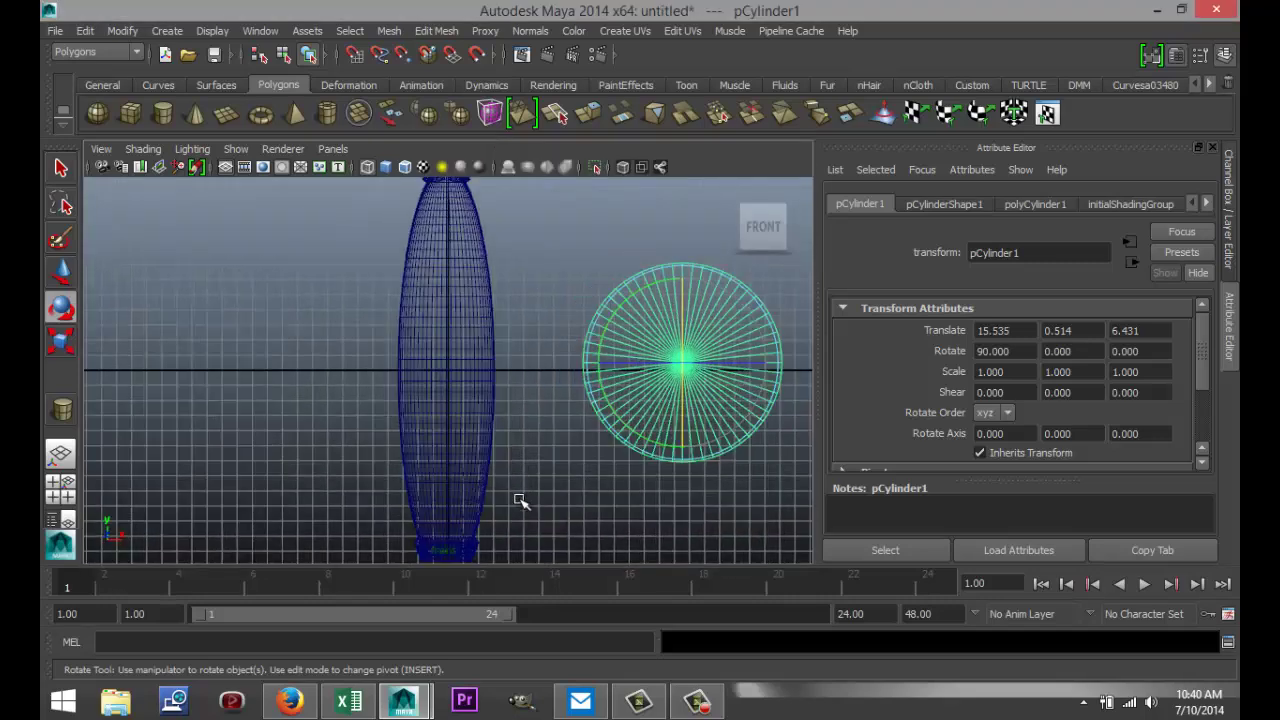
pyautogui.keyDown('alt'); pyautogui.moveTo(571, 466); pyautogui.dragTo(337, 486, button='middle'); pyautogui.keyUp('alt')
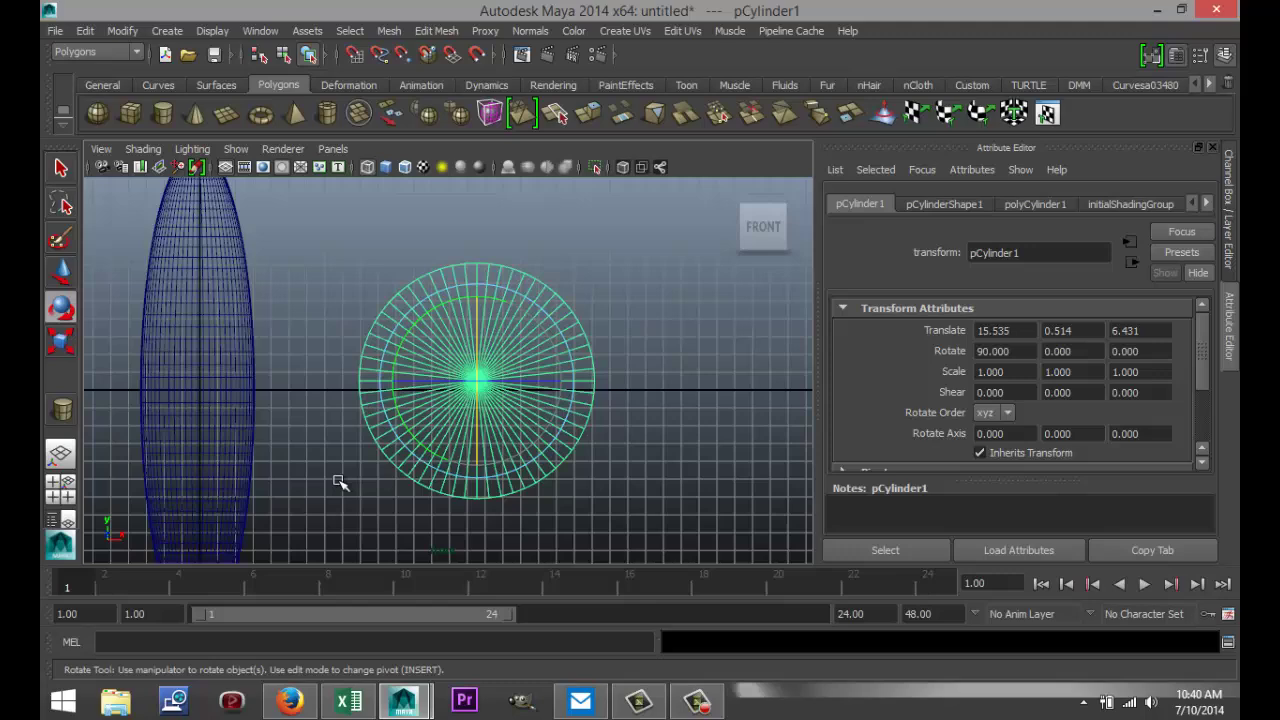
pyautogui.scroll(4, 531, 471)
pyautogui.scroll(-3, 528, 460)
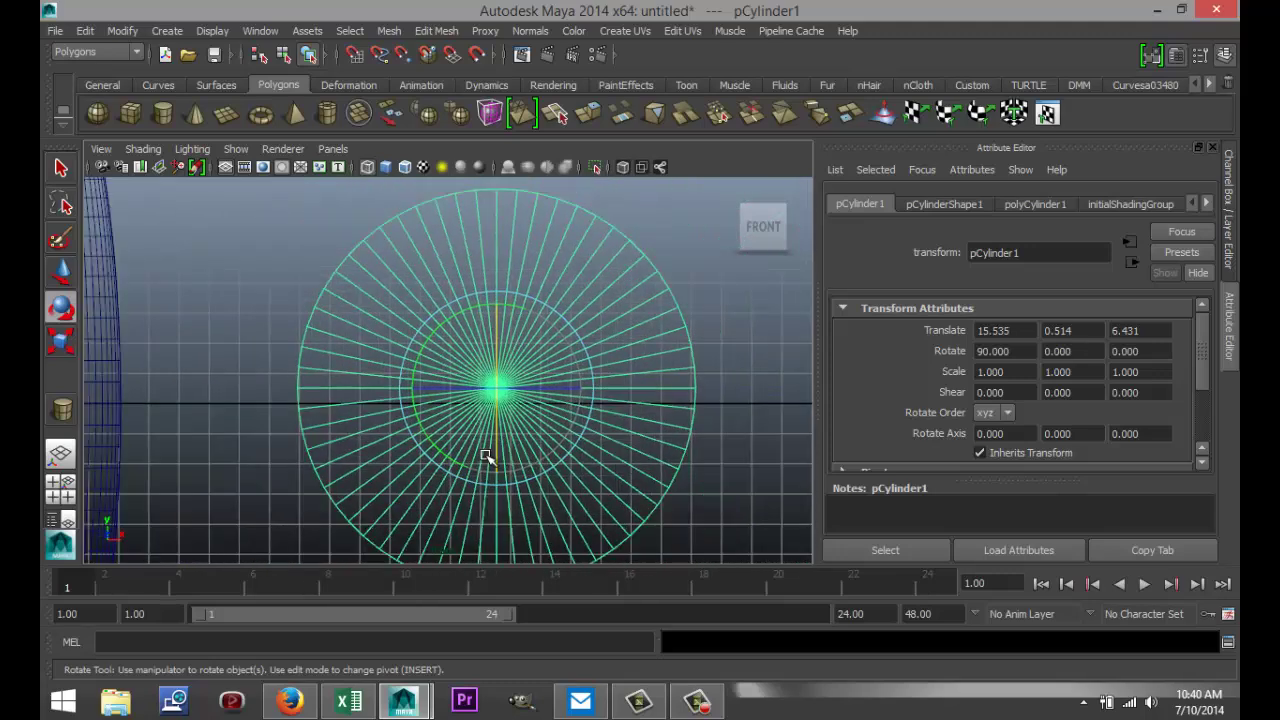
pyautogui.rightClick(368, 443)
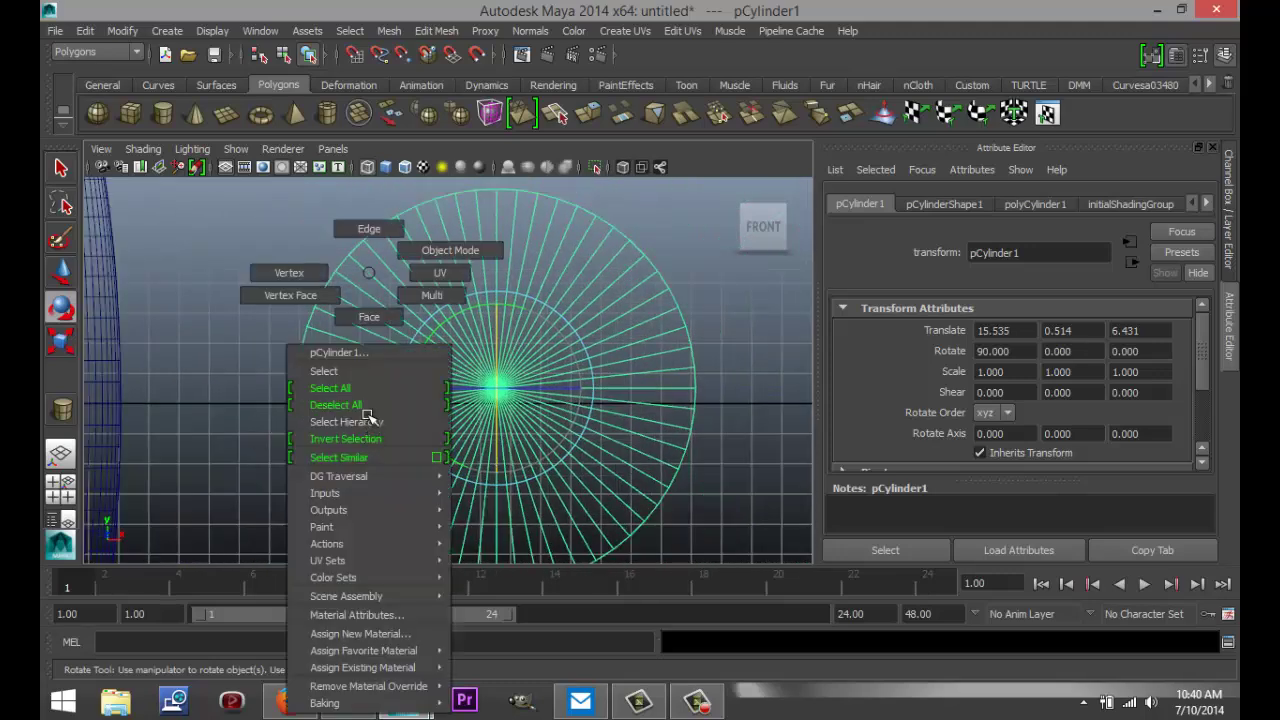
pyautogui.click(370, 318)
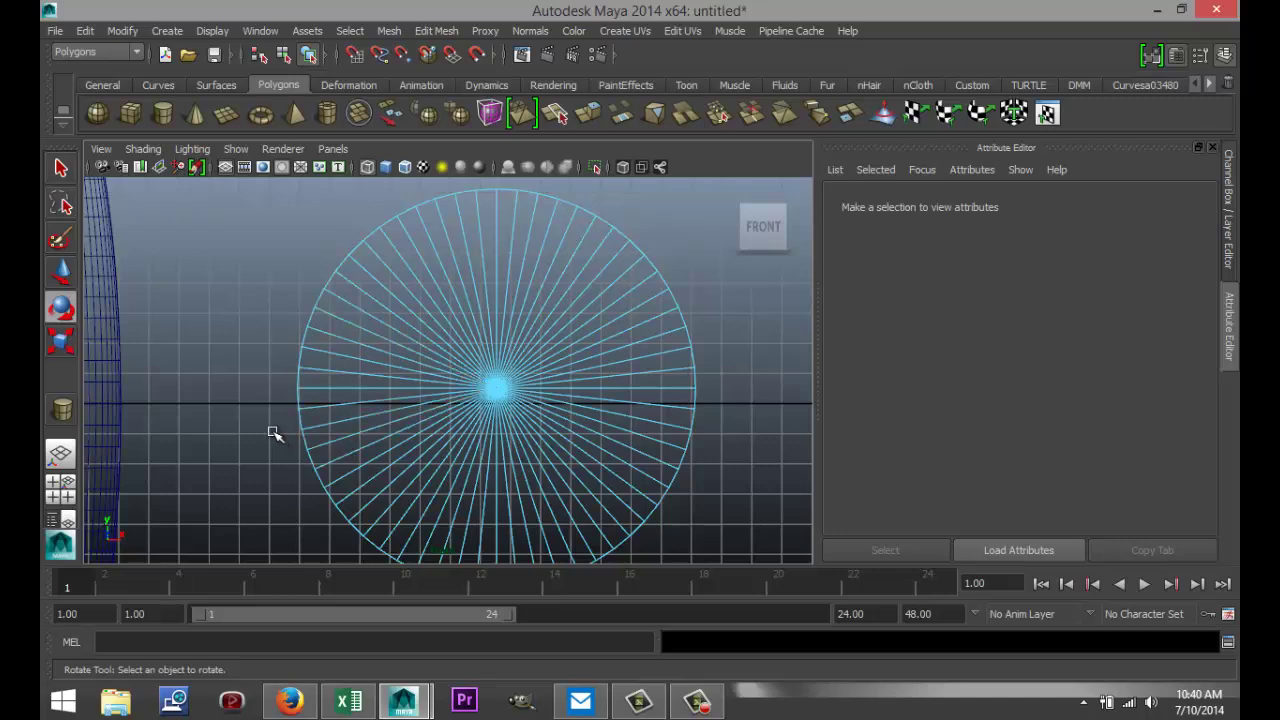
pyautogui.moveTo(254, 398); pyautogui.dragTo(768, 611)
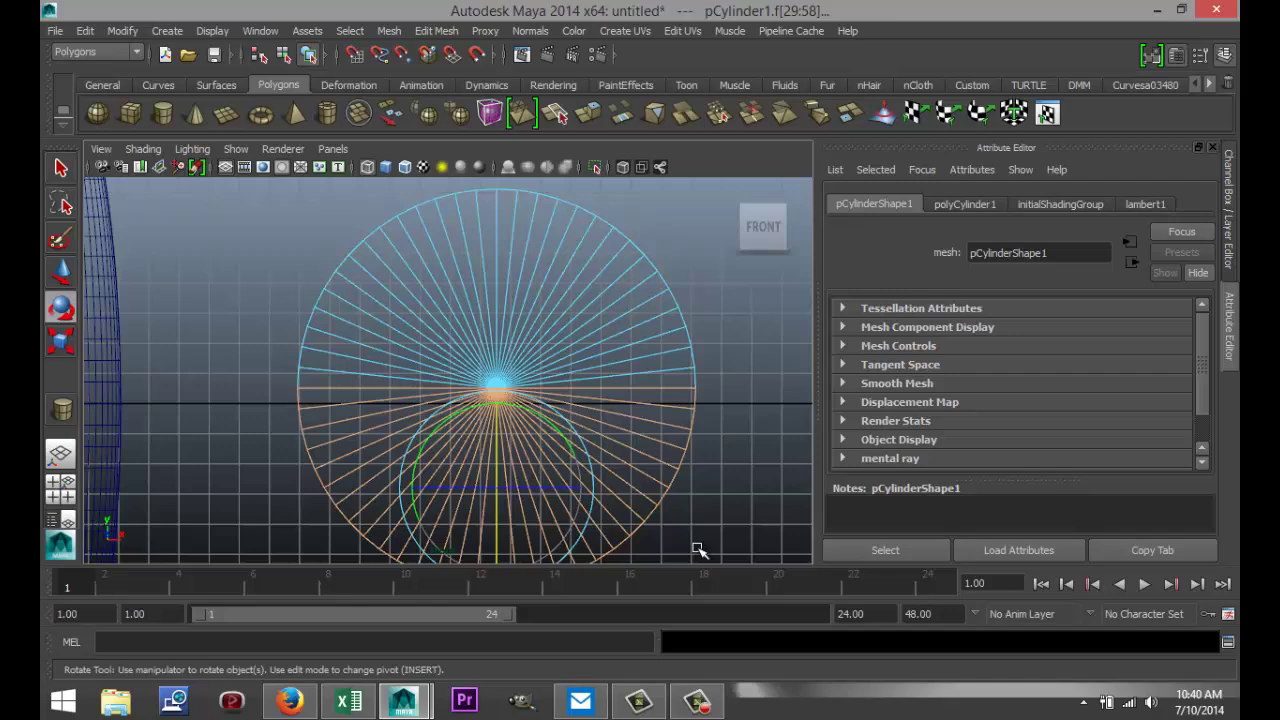
pyautogui.press('Delete')
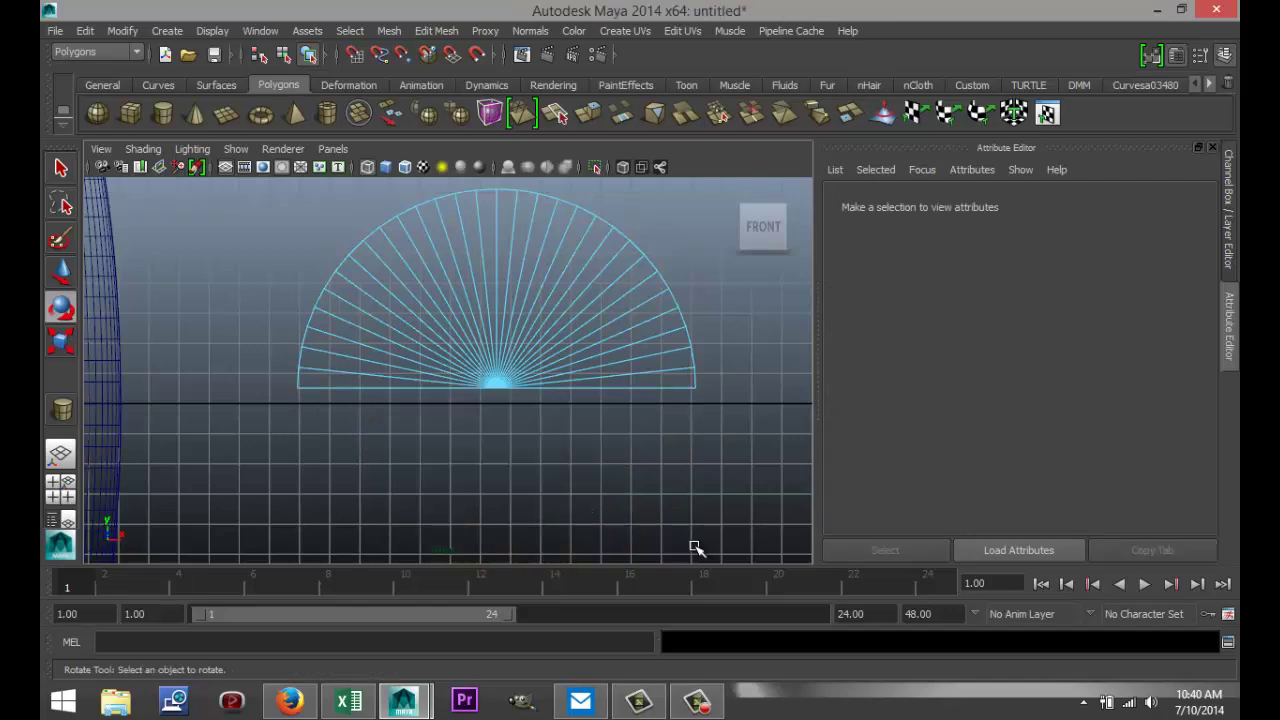
# In the perspective view, select the border edges of the half-cylinder's open straight side
pyautogui.click(62, 490)
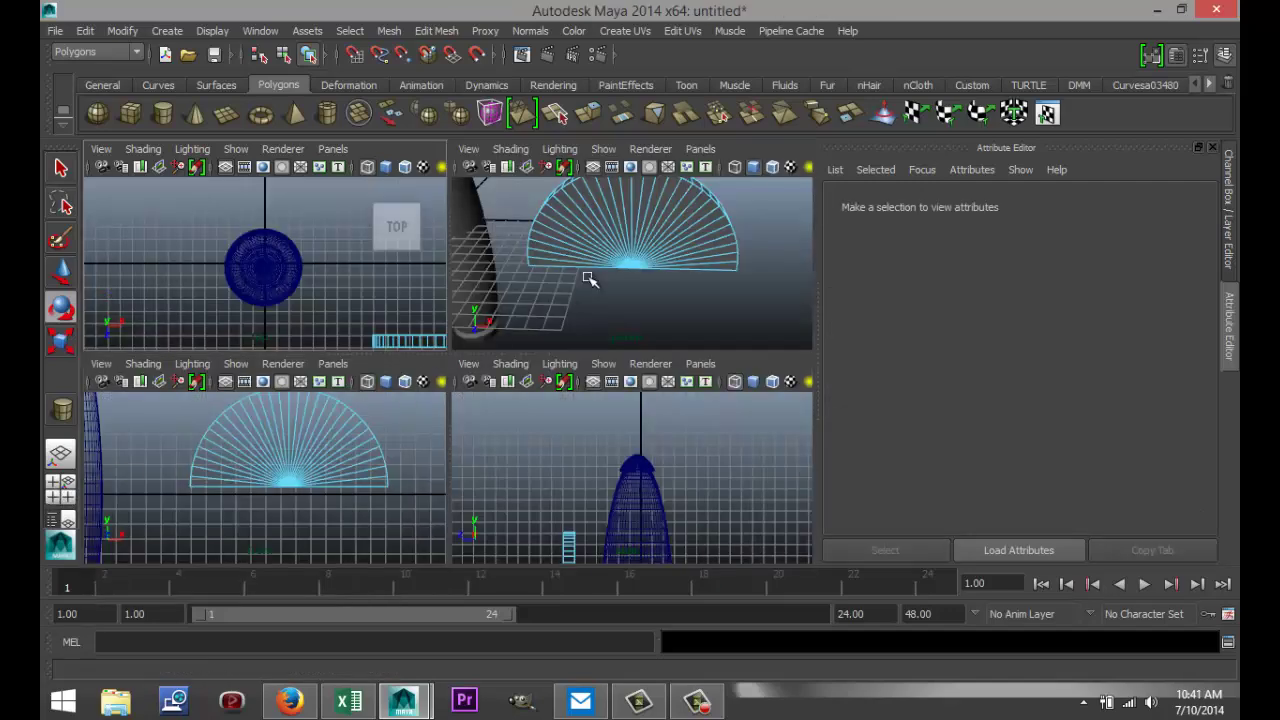
pyautogui.press('space')
pyautogui.keyDown('alt'); pyautogui.moveTo(599, 421); pyautogui.dragTo(586, 337); pyautogui.keyUp('alt')
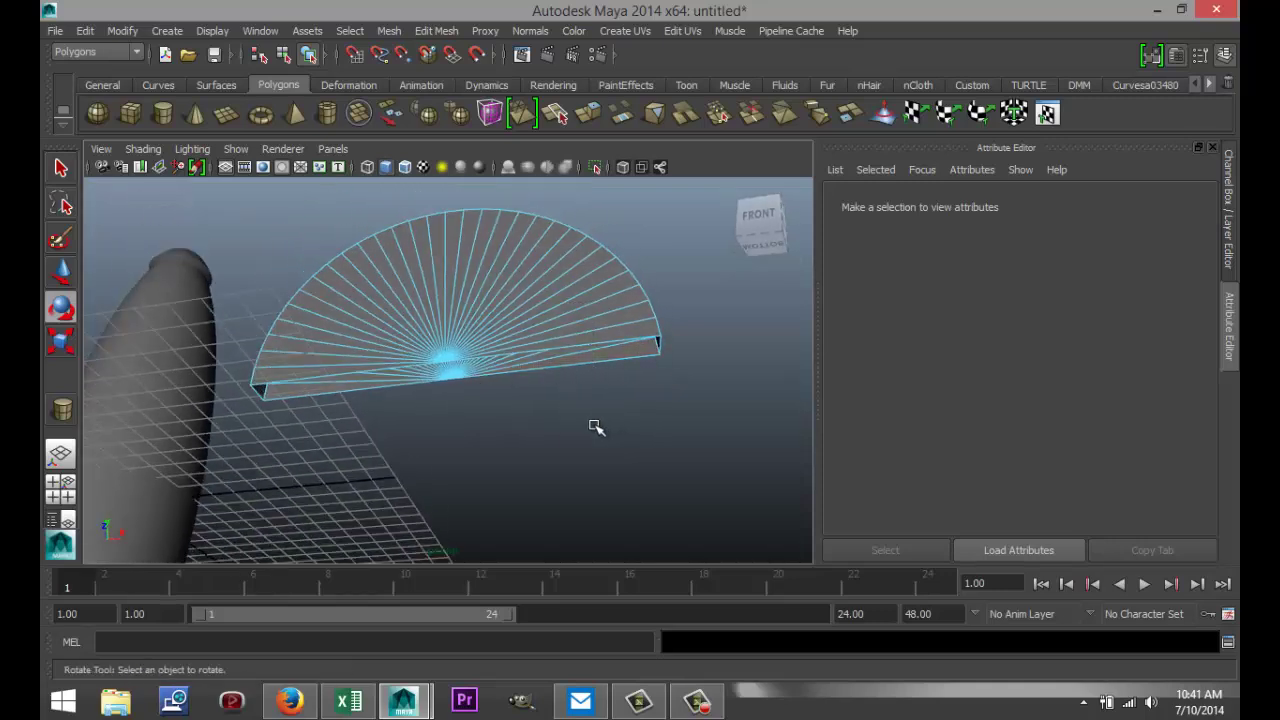
pyautogui.scroll(4, 596, 426)
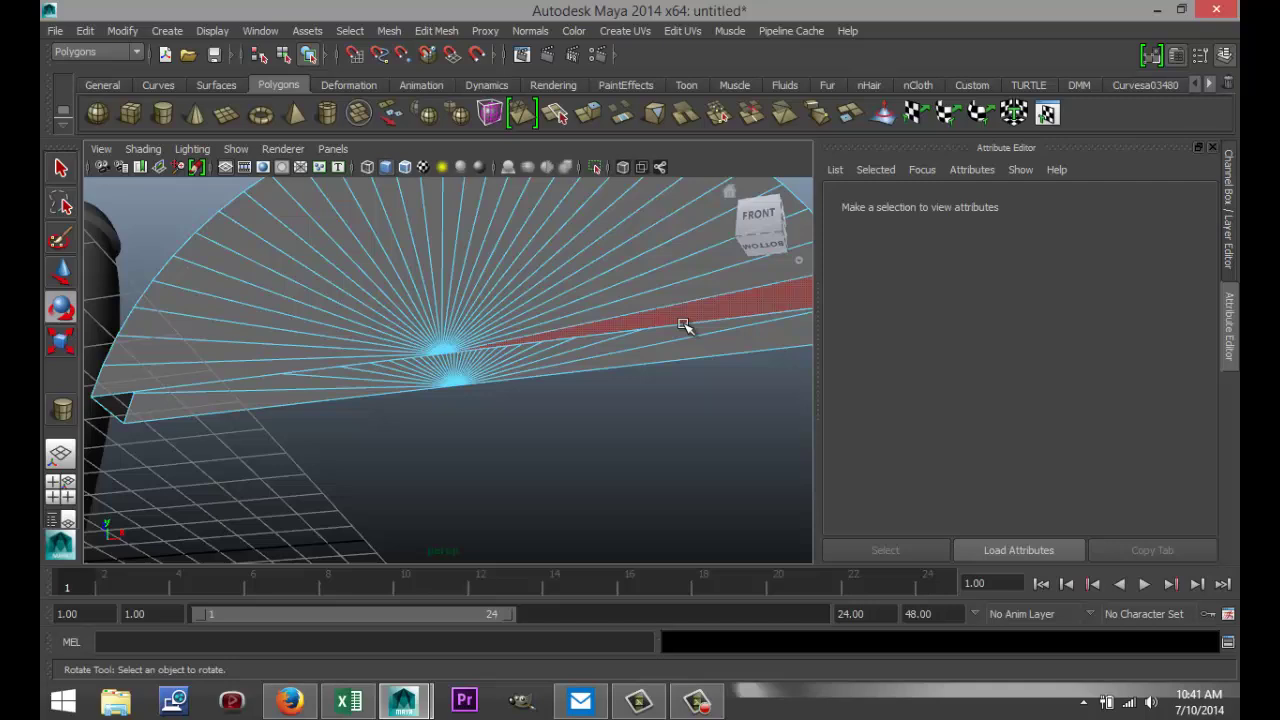
pyautogui.moveTo(684, 325); pyautogui.dragTo(681, 232, button='right')
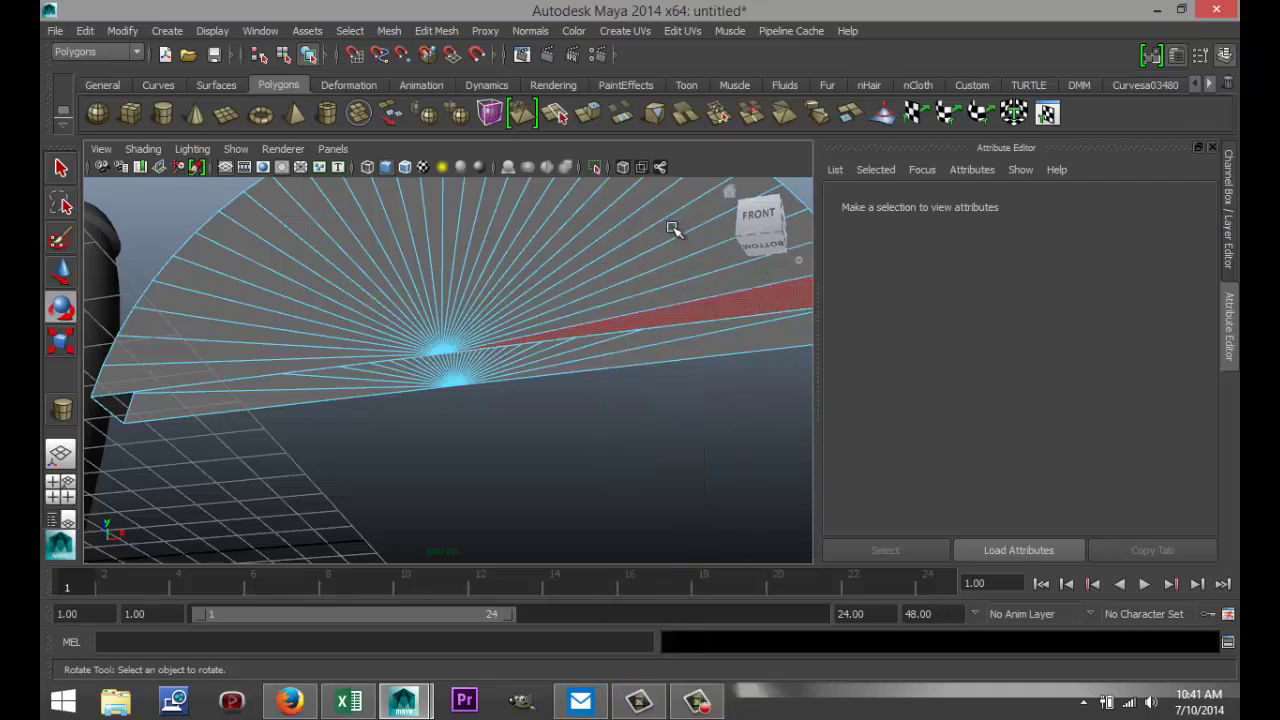
pyautogui.click(688, 328)
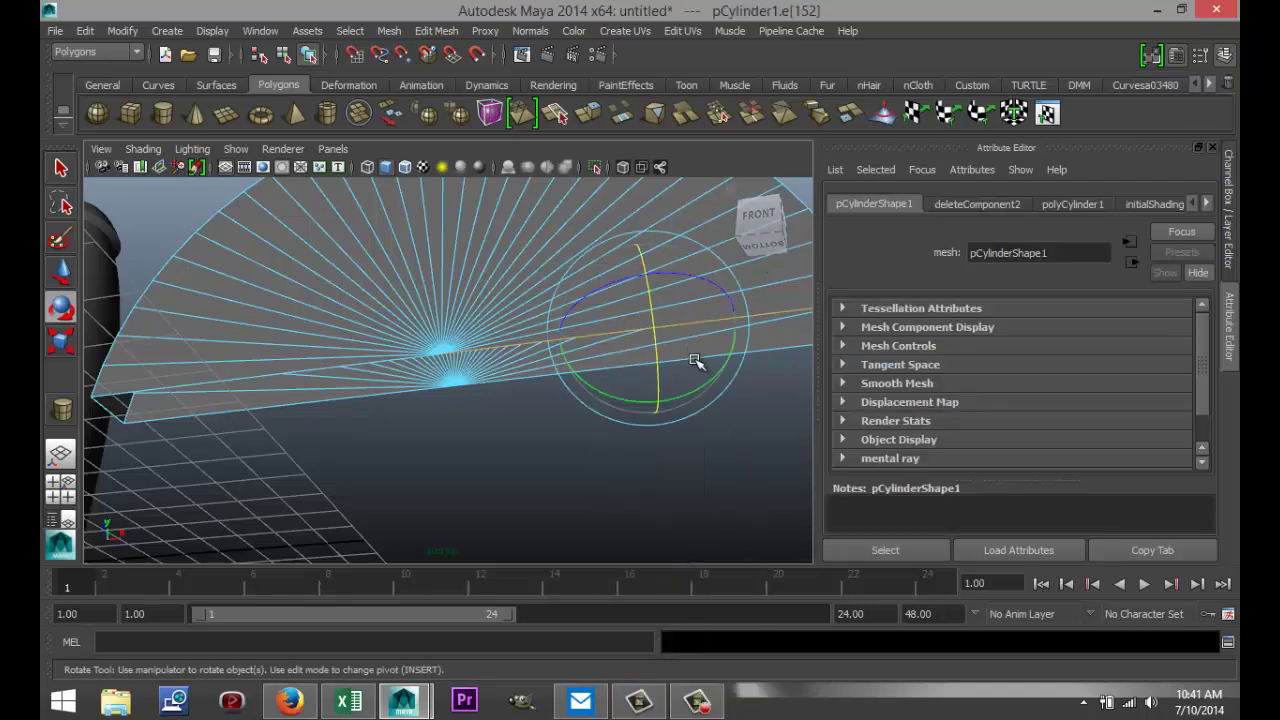
pyautogui.click(772, 352)
pyautogui.keyDown('shift'); pyautogui.click(288, 371); pyautogui.keyUp('shift')
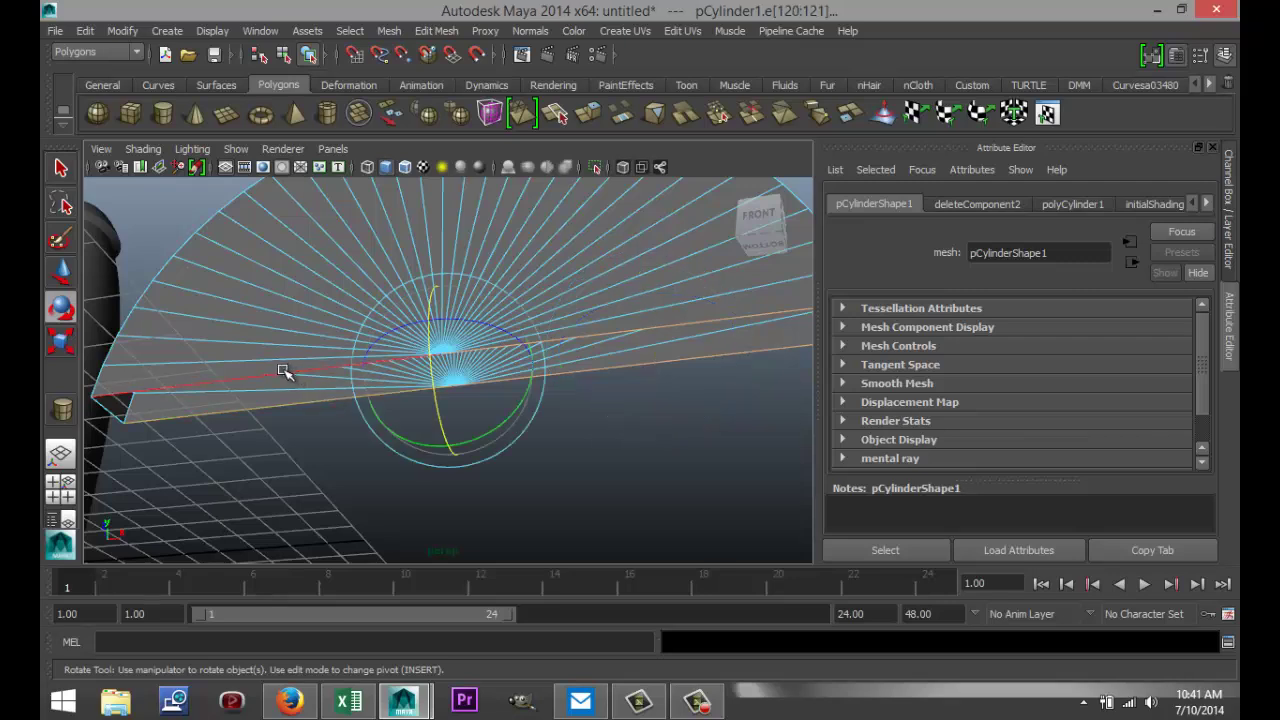
pyautogui.click(112, 416)
pyautogui.keyDown('alt'); pyautogui.moveTo(234, 471); pyautogui.dragTo(336, 459); pyautogui.keyUp('alt')
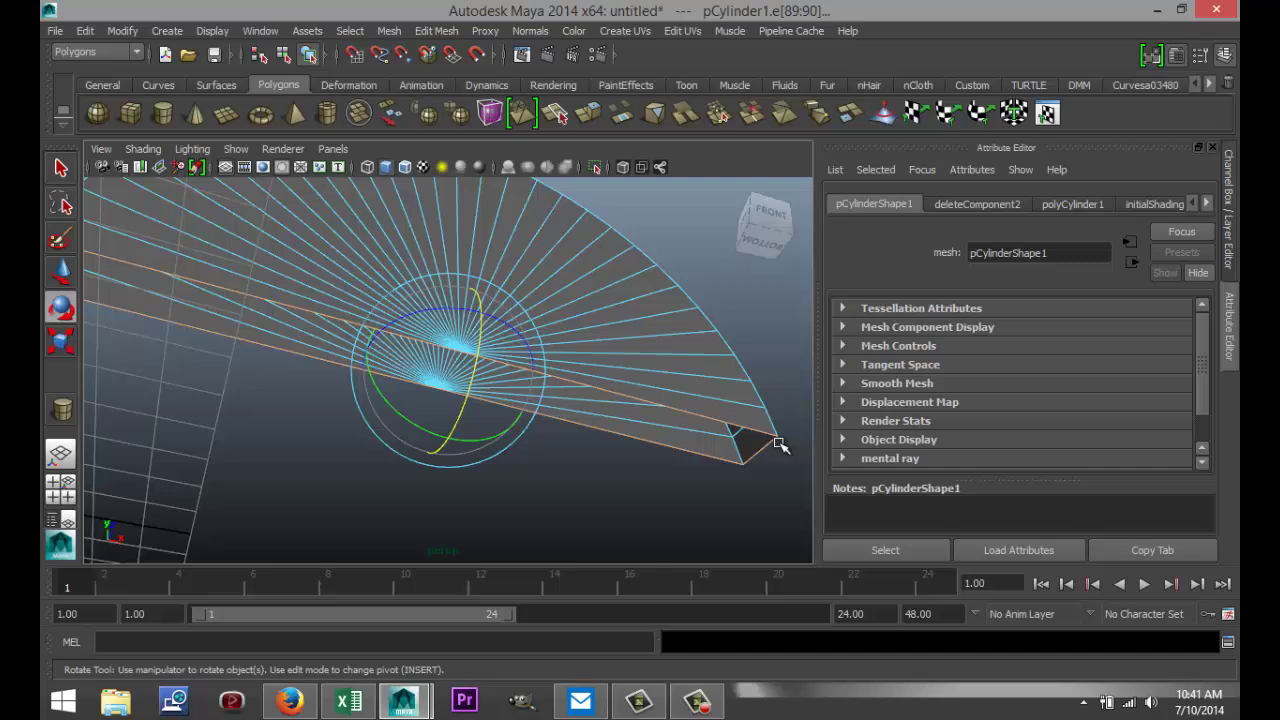
# Apply Fill Hole to cap the open side, then orbit to a front-on view
pyautogui.click(389, 31)
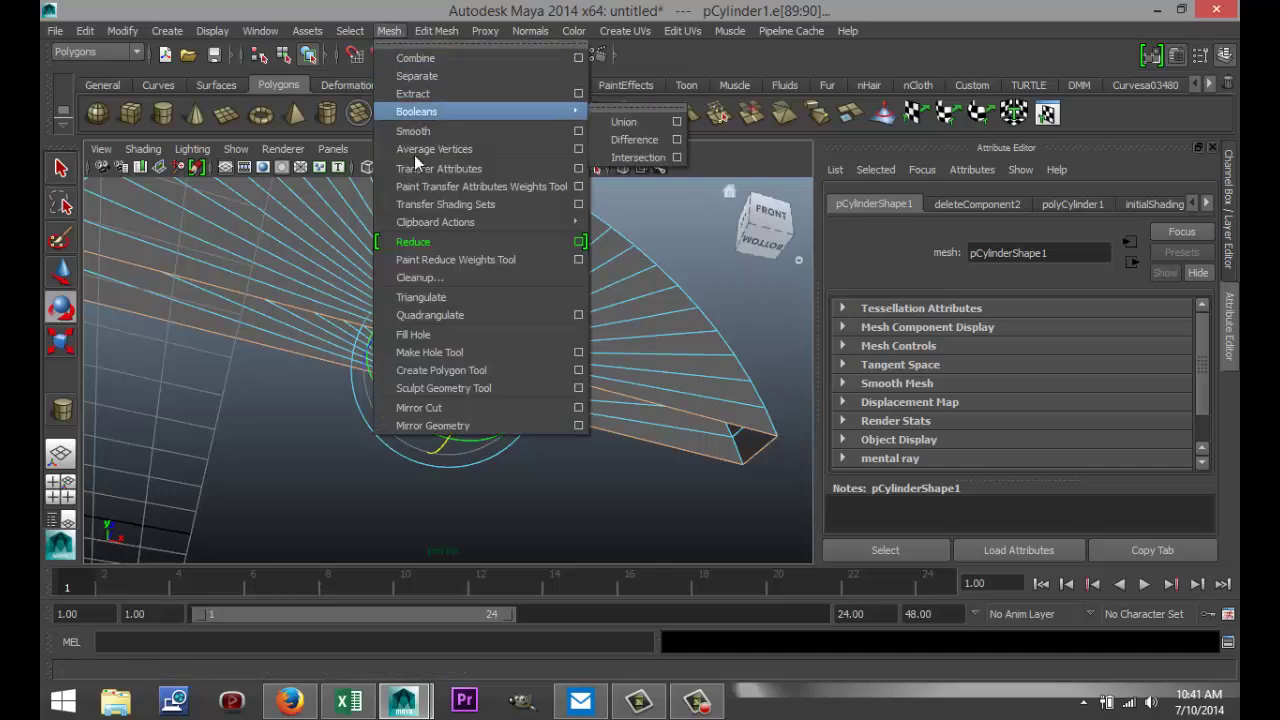
pyautogui.click(440, 334)
pyautogui.press('w')
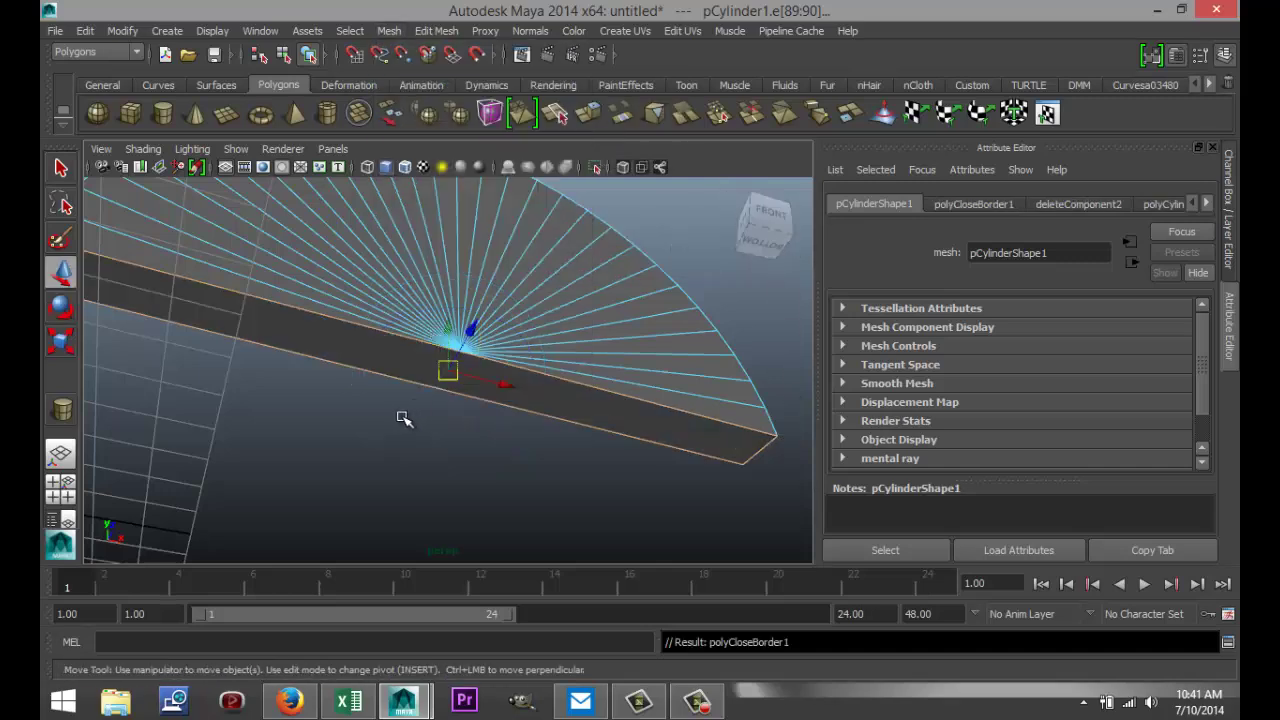
pyautogui.scroll(-4, 412, 418)
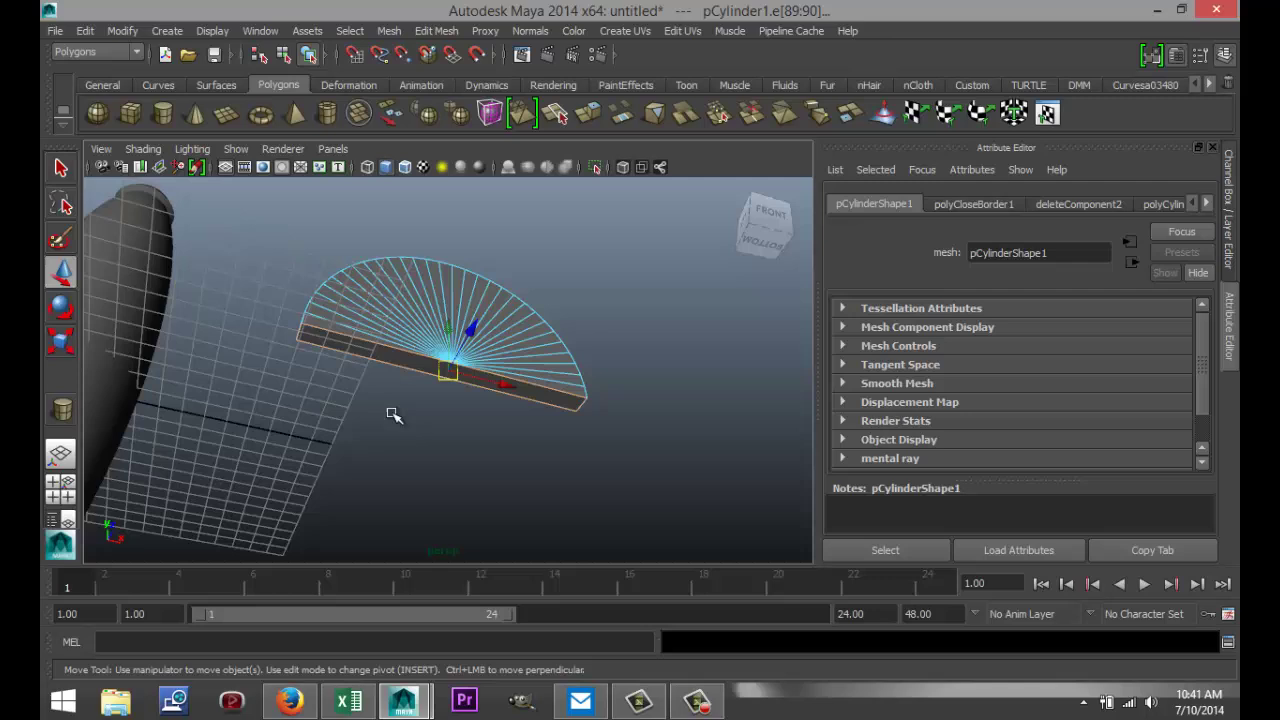
pyautogui.keyDown('alt'); pyautogui.moveTo(393, 415); pyautogui.dragTo(360, 449); pyautogui.keyUp('alt')
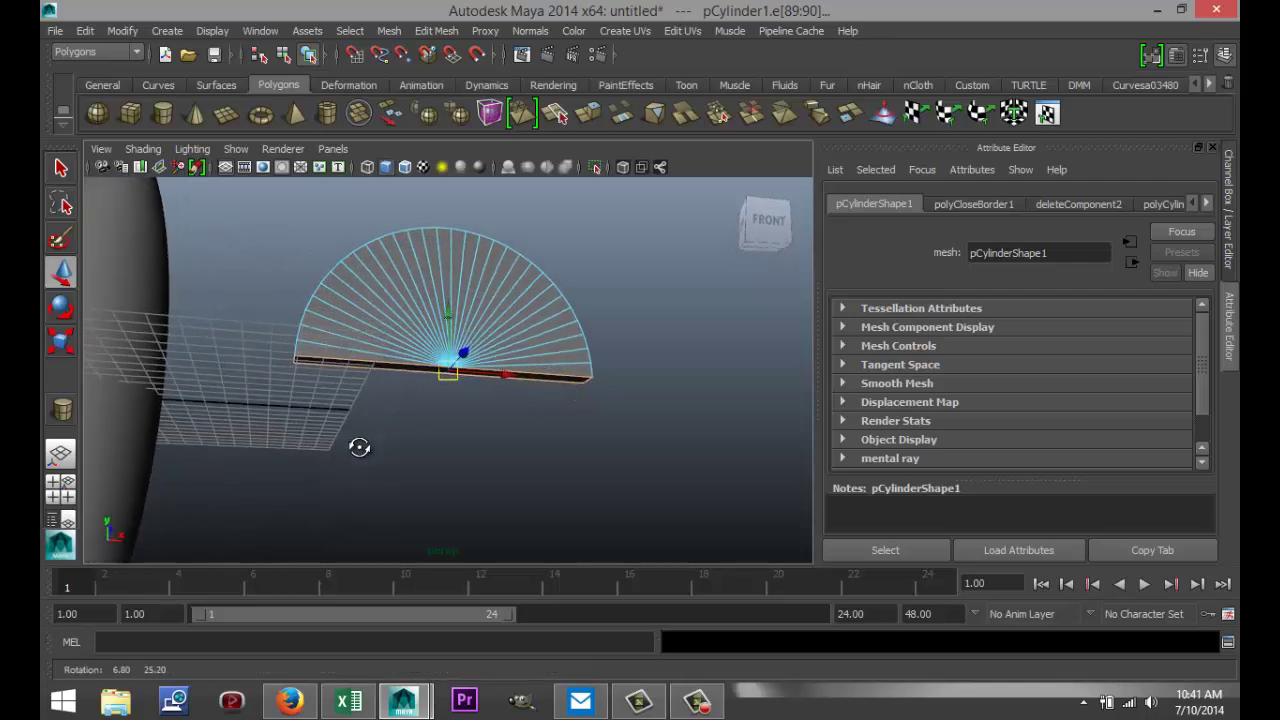
# Maximise the front view and switch the half-disc to vertex selection
pyautogui.click(60, 489)
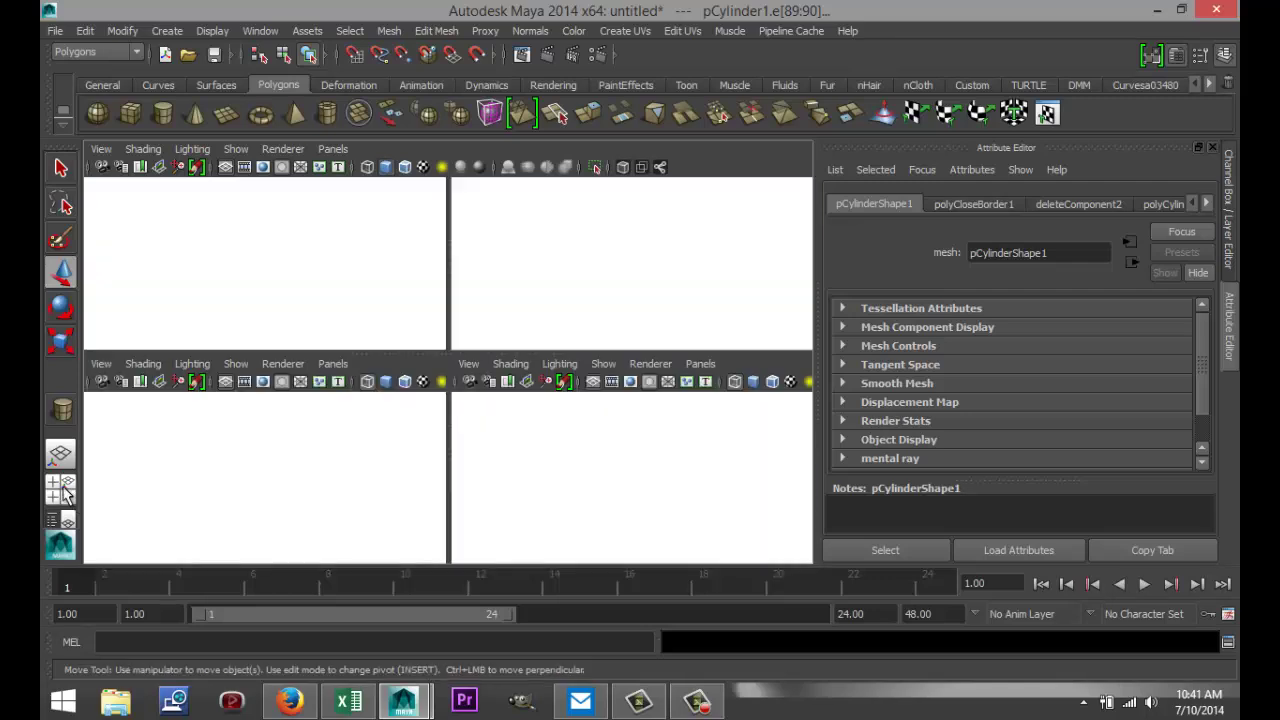
pyautogui.scroll(-3, 346, 501)
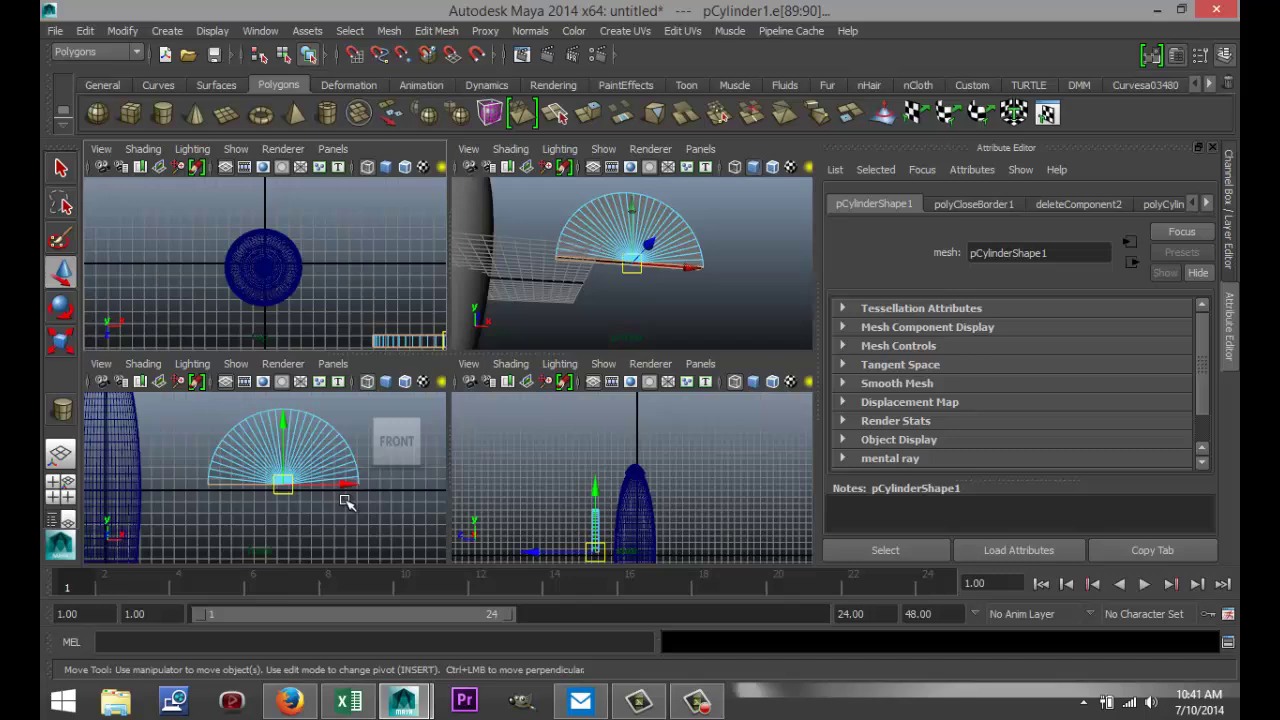
pyautogui.press('space')
pyautogui.scroll(5, 462, 513)
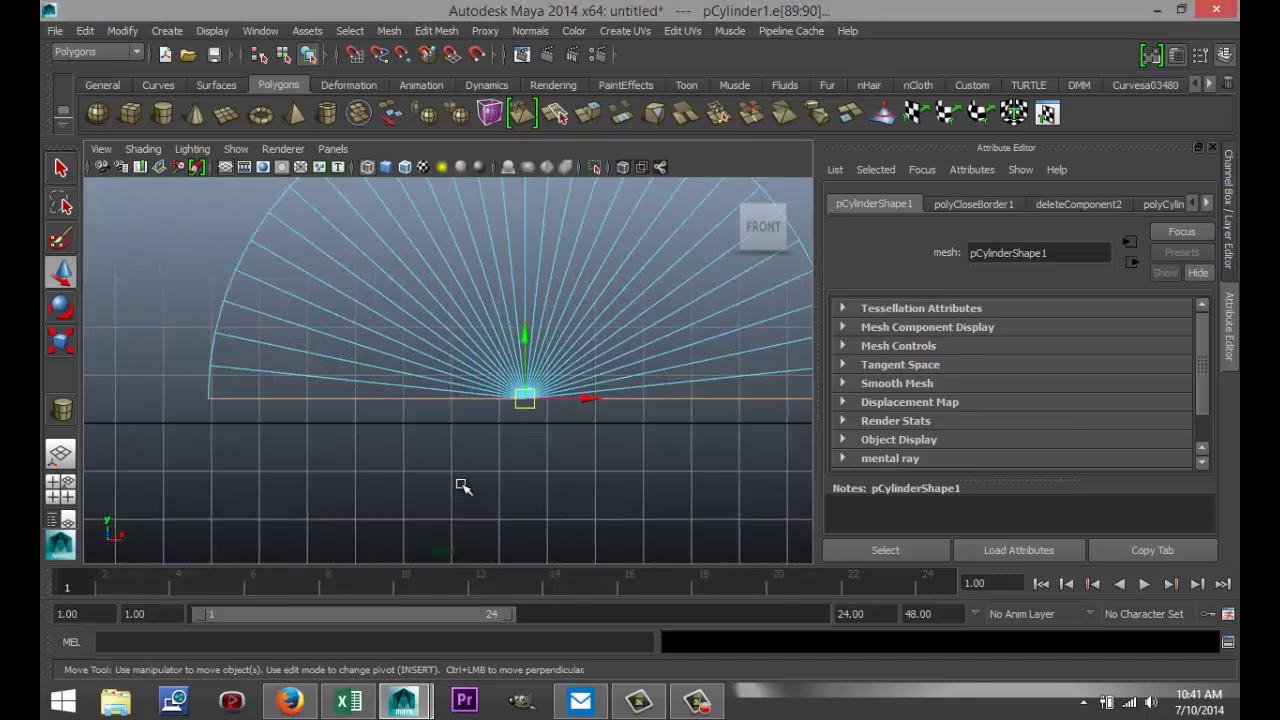
pyautogui.scroll(-3, 526, 459)
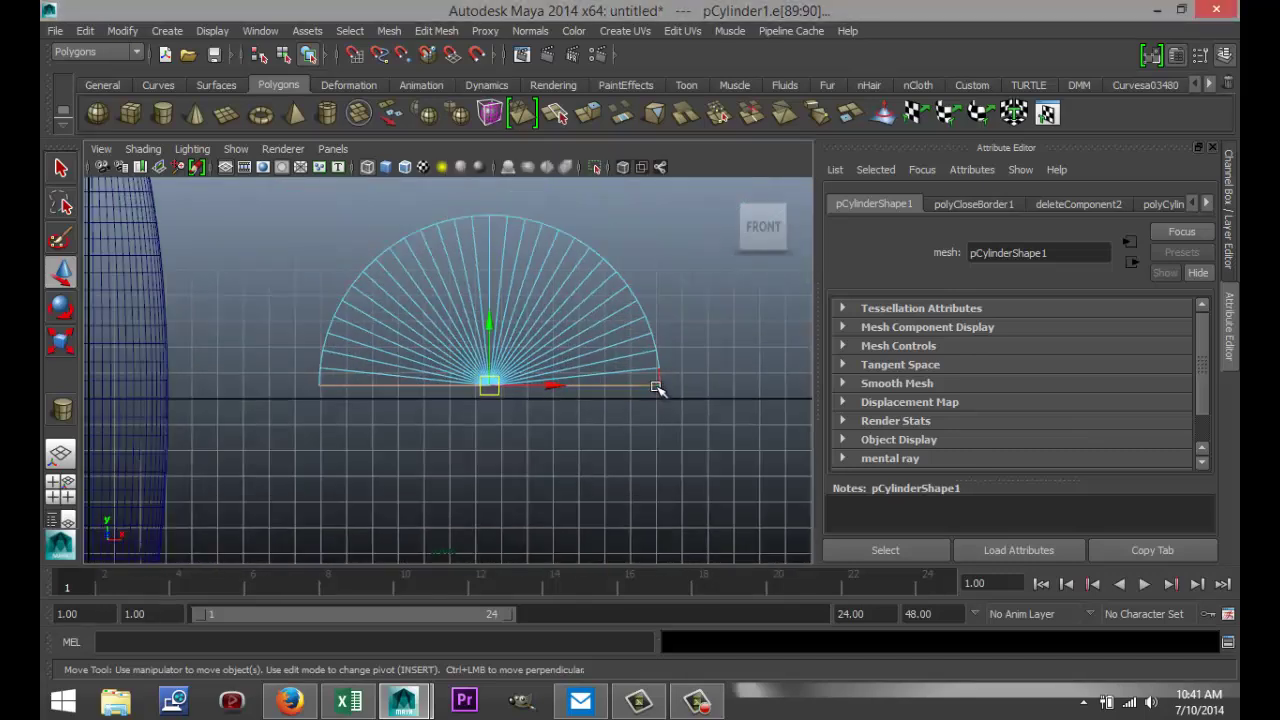
pyautogui.moveTo(655, 387); pyautogui.dragTo(570, 288, button='right')
pyautogui.scroll(2, 700, 457)
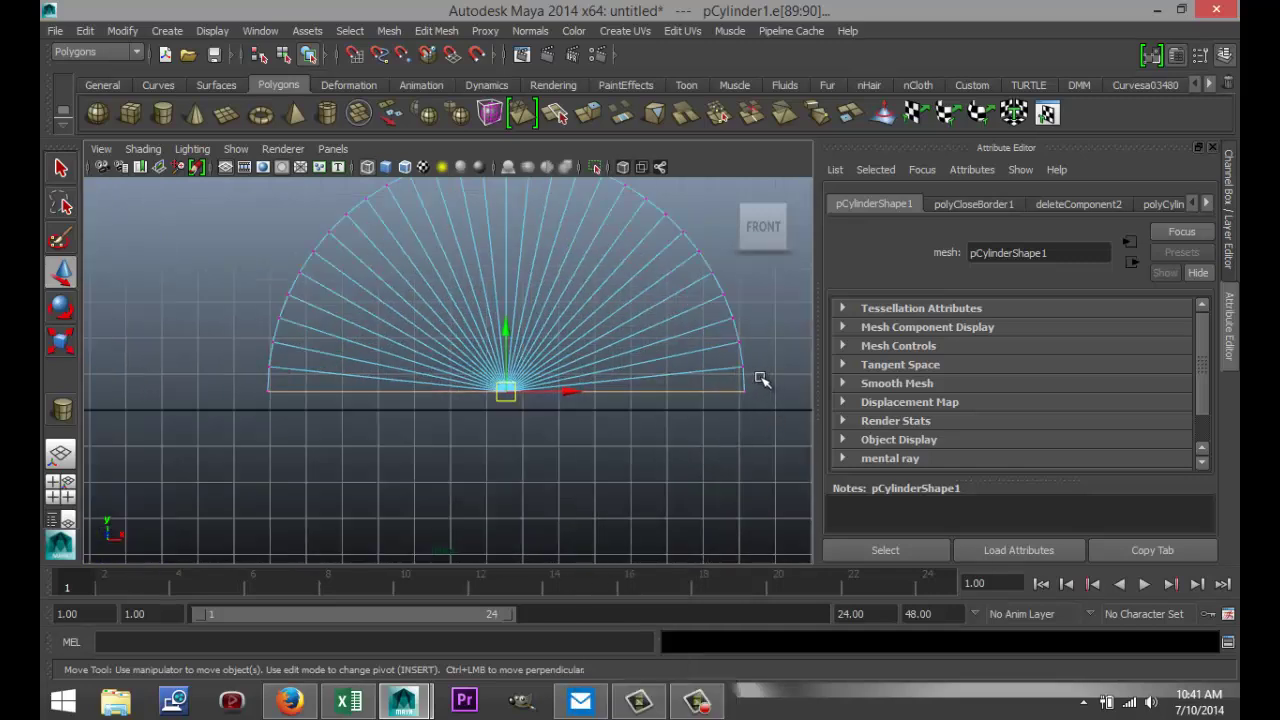
# Select both bottom corner vertices, drag them straight down along Y, then deselect
pyautogui.moveTo(760, 379); pyautogui.dragTo(720, 410)
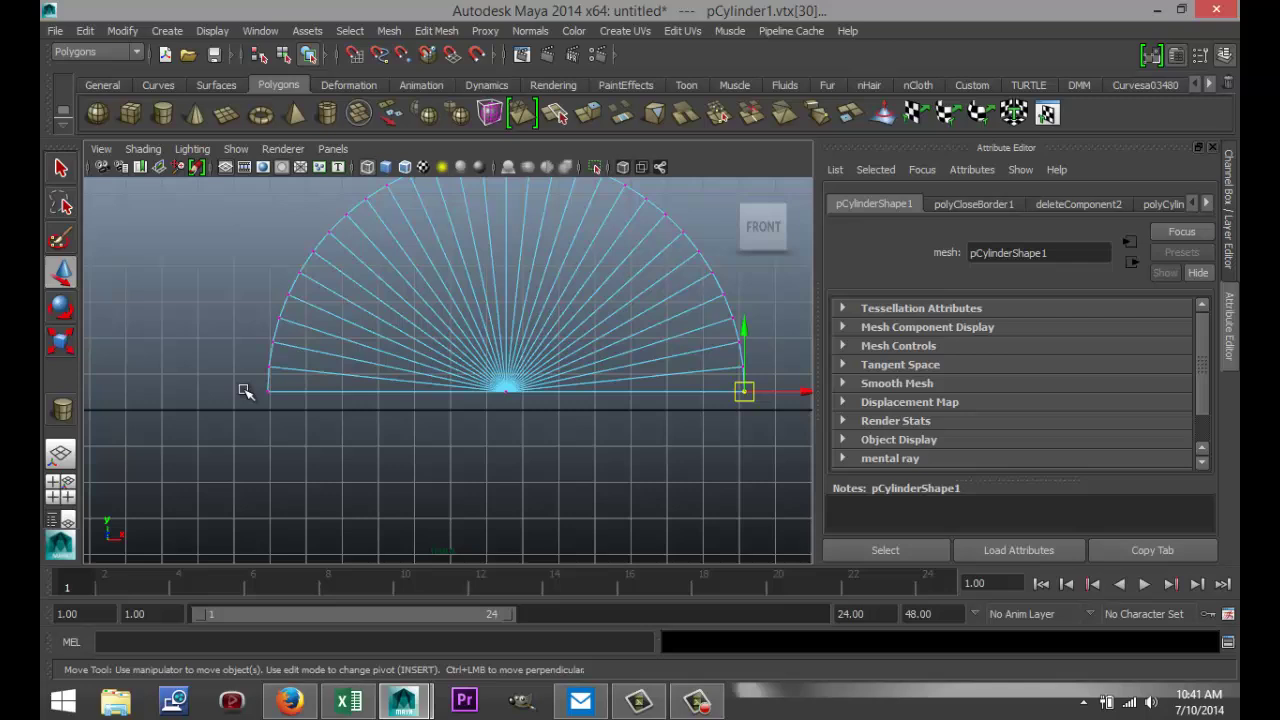
pyautogui.keyDown('shift'); pyautogui.moveTo(243, 380); pyautogui.dragTo(300, 420); pyautogui.keyUp('shift')
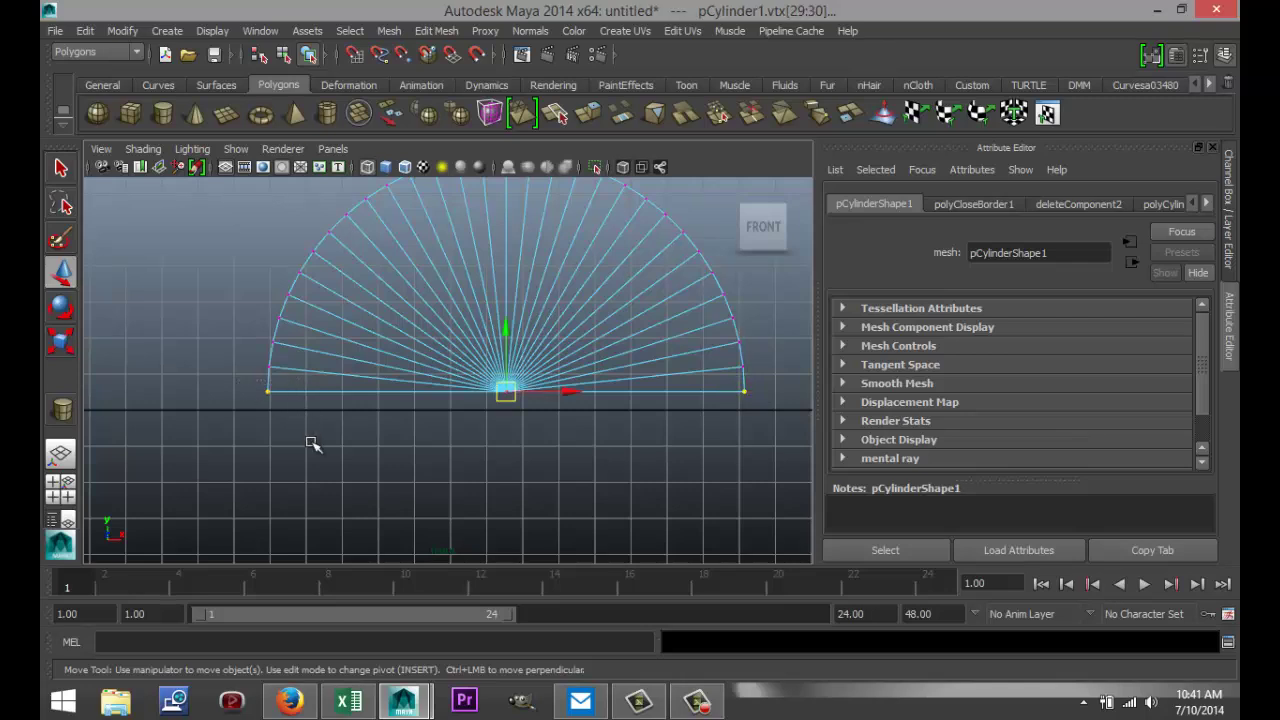
pyautogui.scroll(-2, 570, 512)
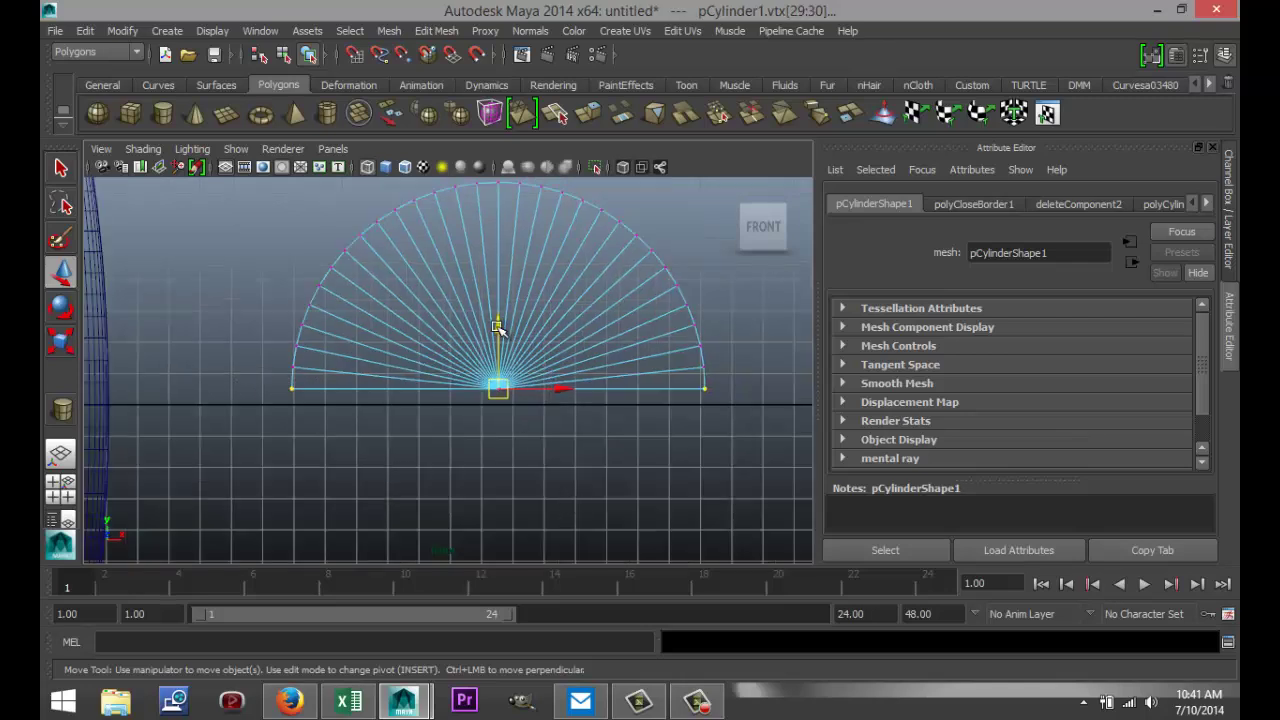
pyautogui.moveTo(497, 326); pyautogui.dragTo(513, 465)
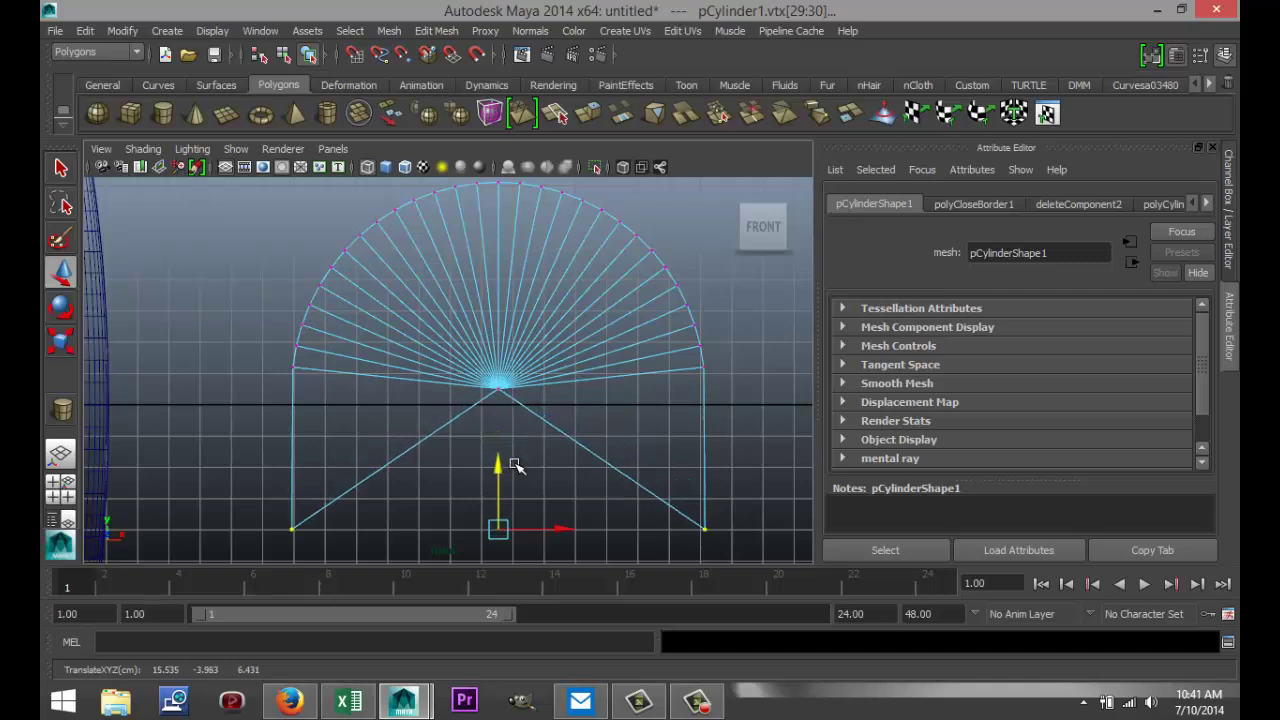
pyautogui.click(240, 459)
pyautogui.scroll(-5, 240, 460)
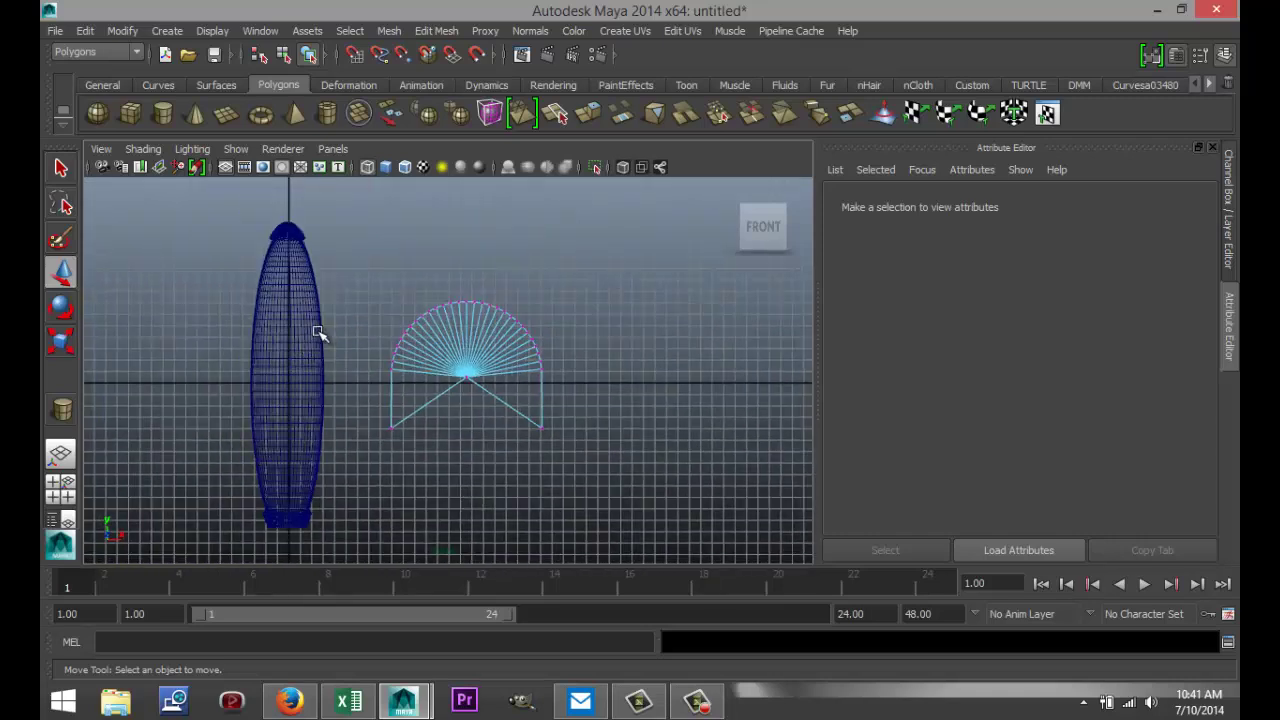
# Center the rocket body pSphere1 by setting its Translate X and Z to 0
pyautogui.click(318, 333)
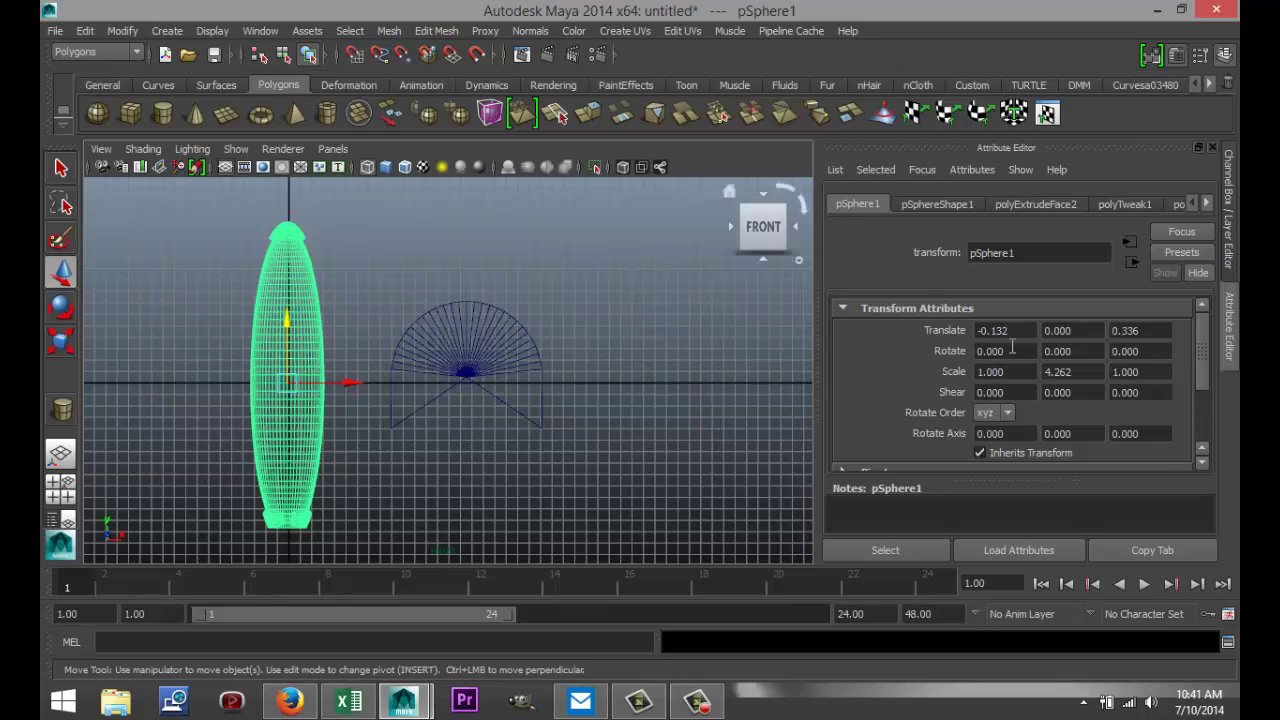
pyautogui.moveTo(1021, 330); pyautogui.dragTo(902, 332)
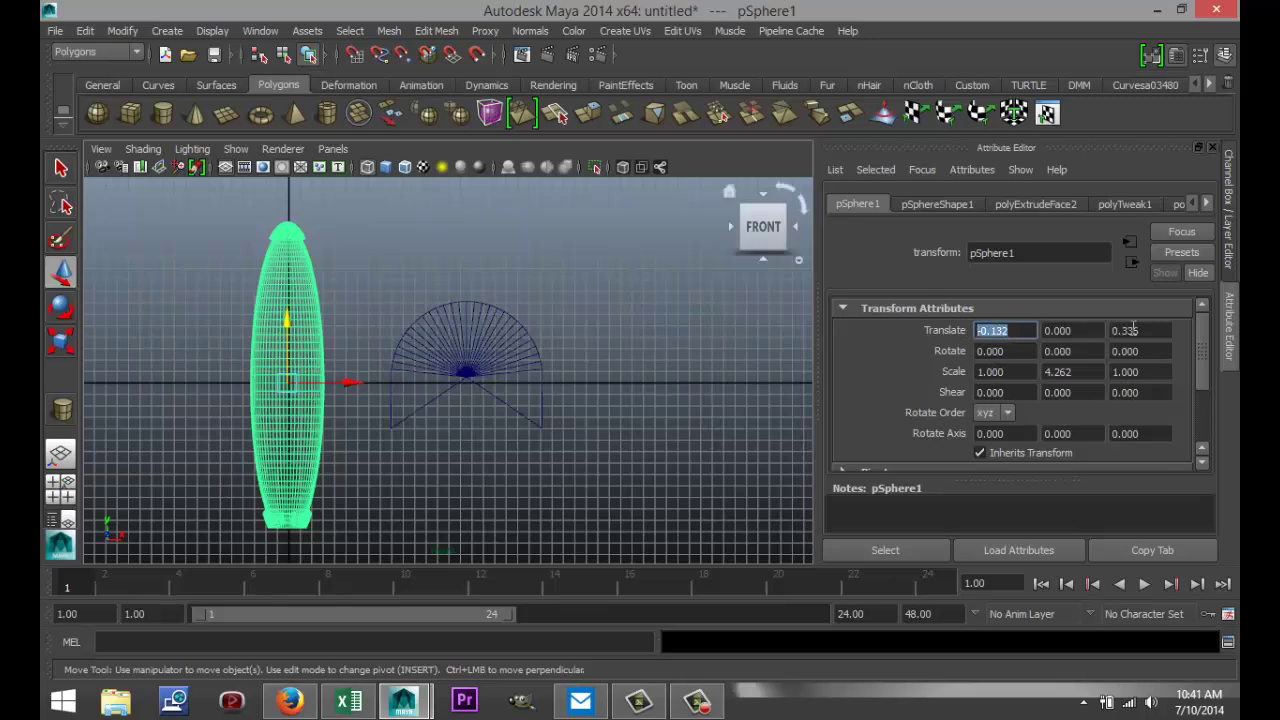
pyautogui.write('0')
pyautogui.moveTo(1158, 329); pyautogui.dragTo(1084, 330)
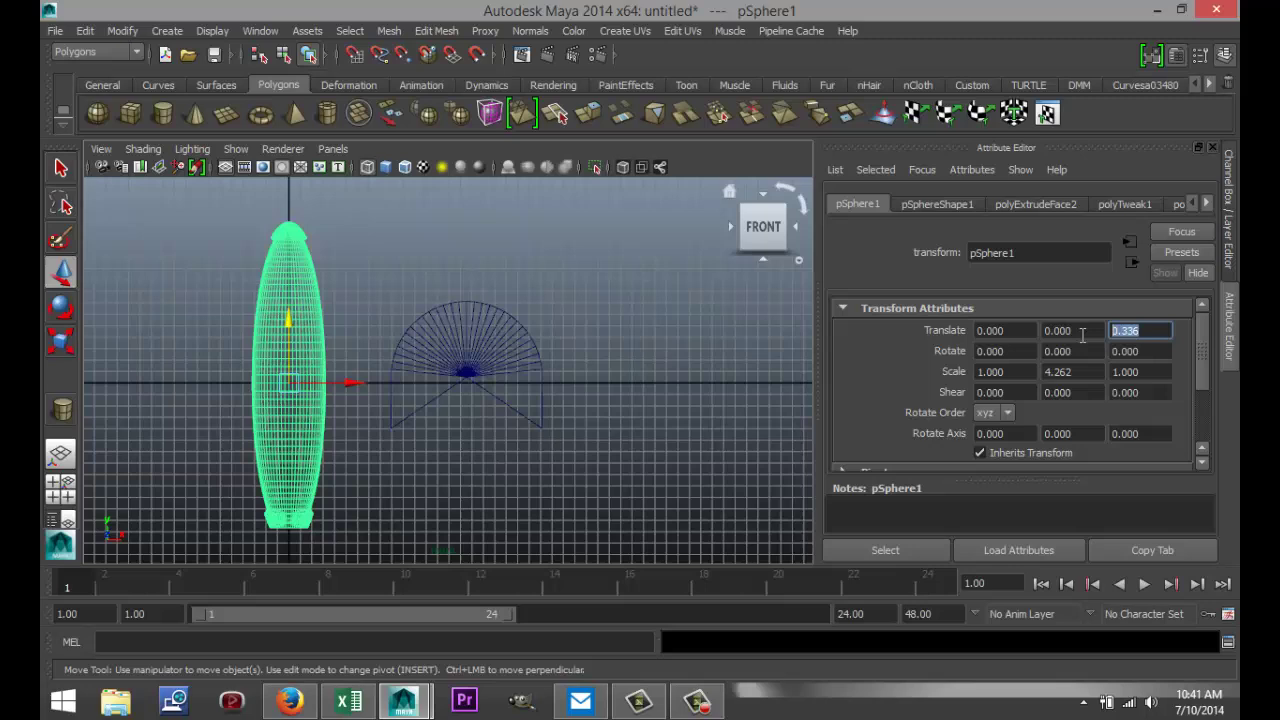
pyautogui.write('0')
pyautogui.click(1015, 332)
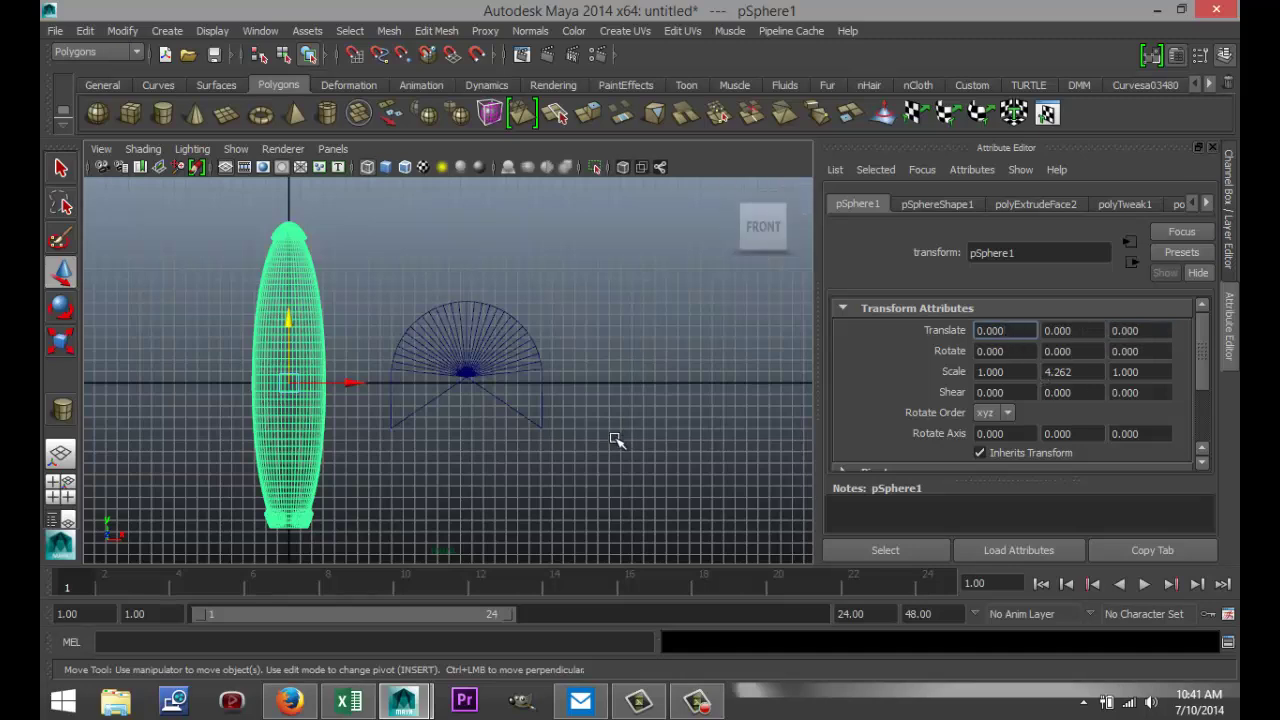
# Set pCylinder1's Translate X, Y and Z all to 0
pyautogui.click(526, 343)
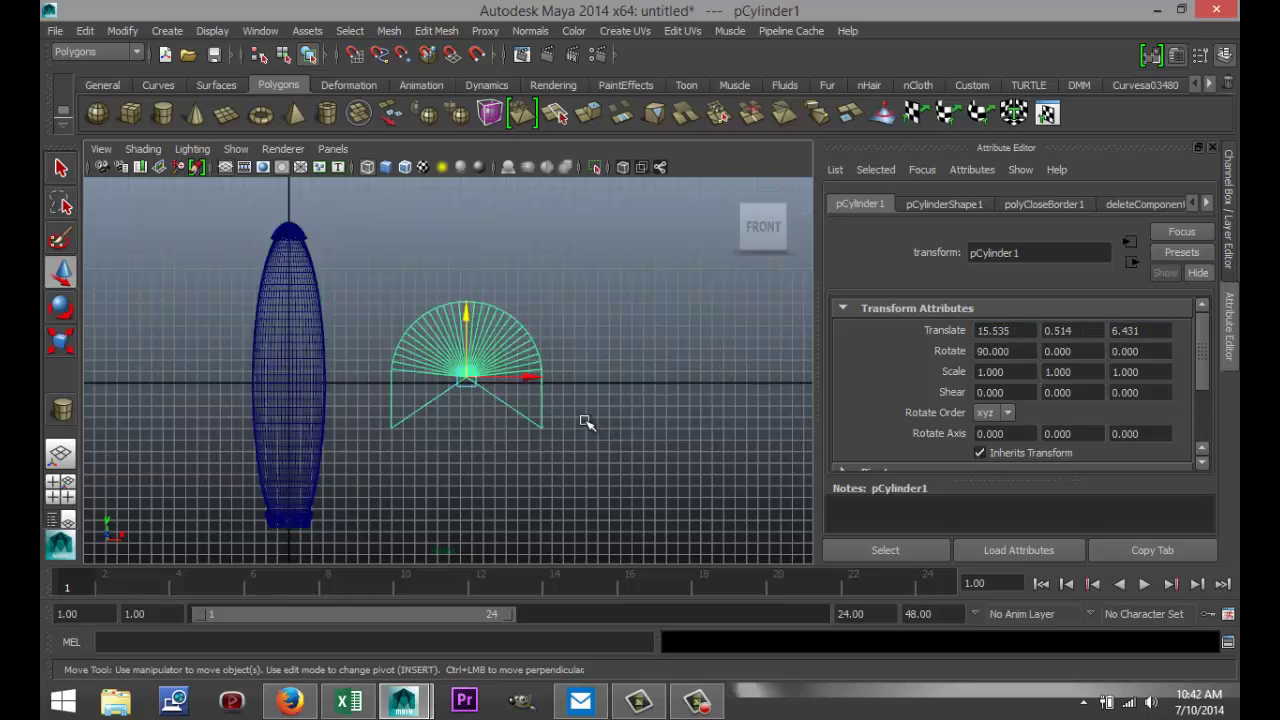
pyautogui.doubleClick(1015, 332)
pyautogui.write('0')
pyautogui.press('Tab')
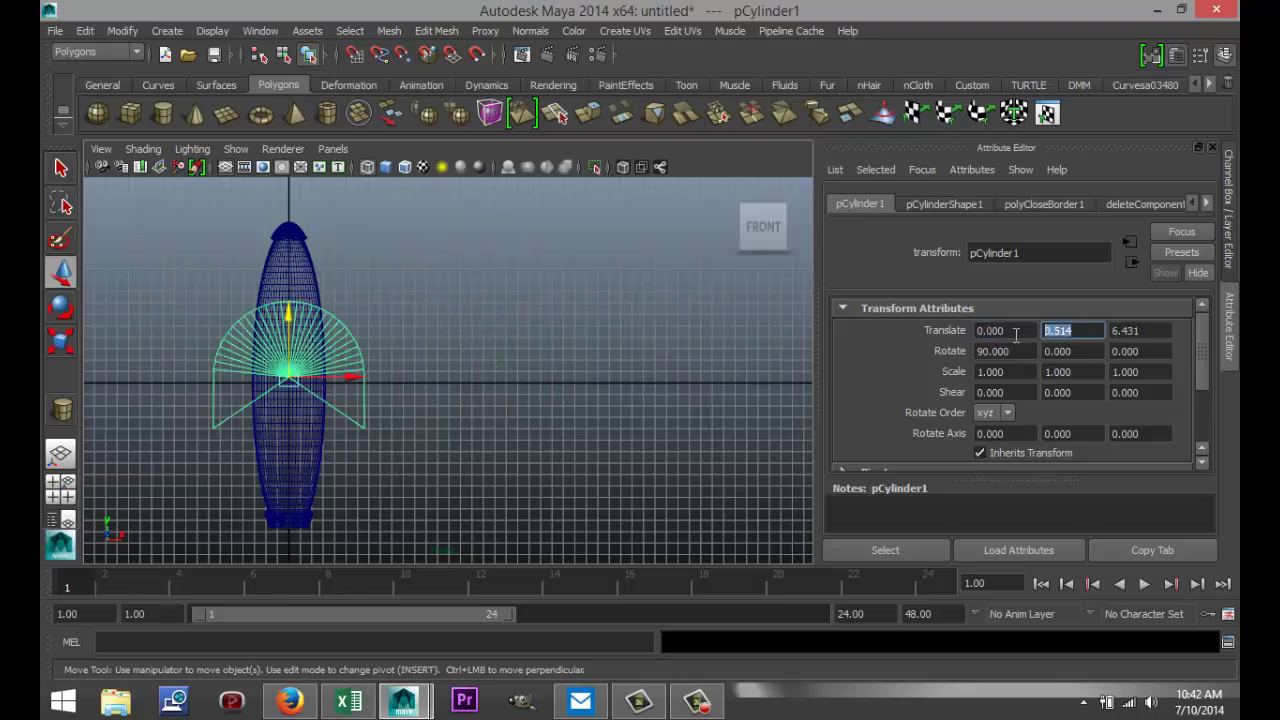
pyautogui.write('0')
pyautogui.press('Tab')
pyautogui.write('0')
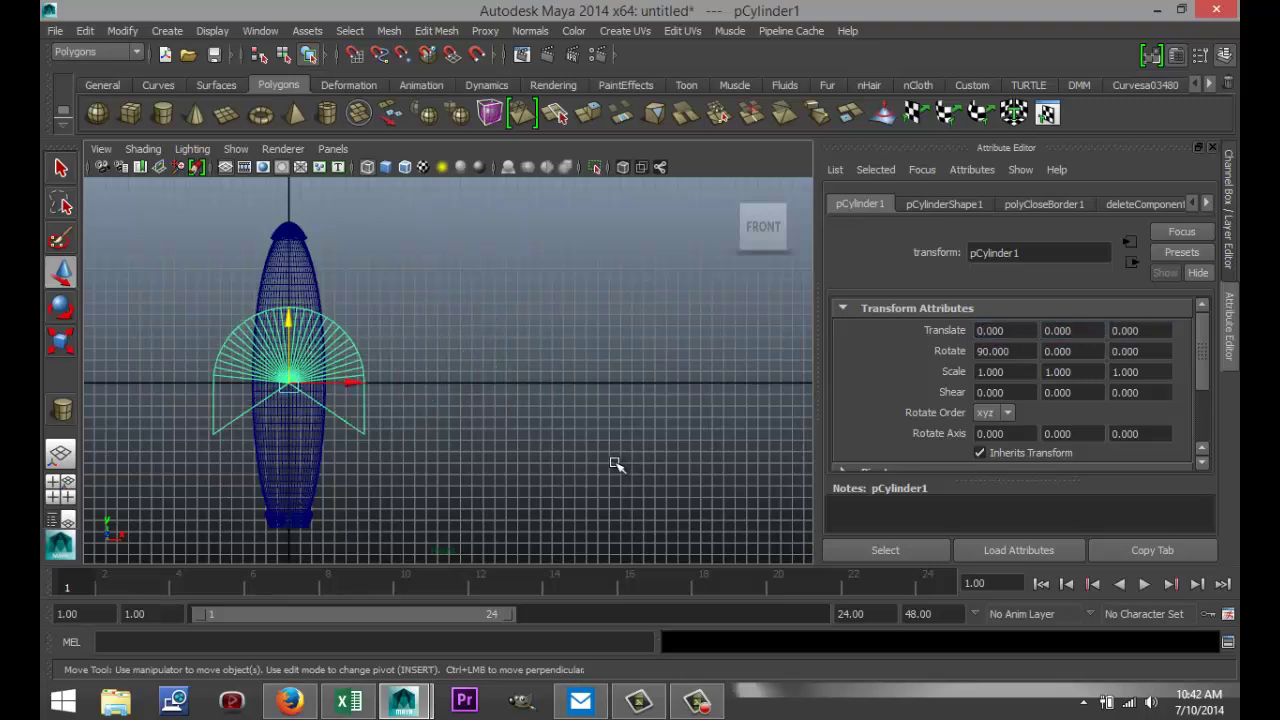
# Scale the fin piece to 0.667 and lower it onto the rocket's base
pyautogui.click(615, 465)
pyautogui.click(344, 420)
pyautogui.moveTo(289, 322); pyautogui.dragTo(285, 430)
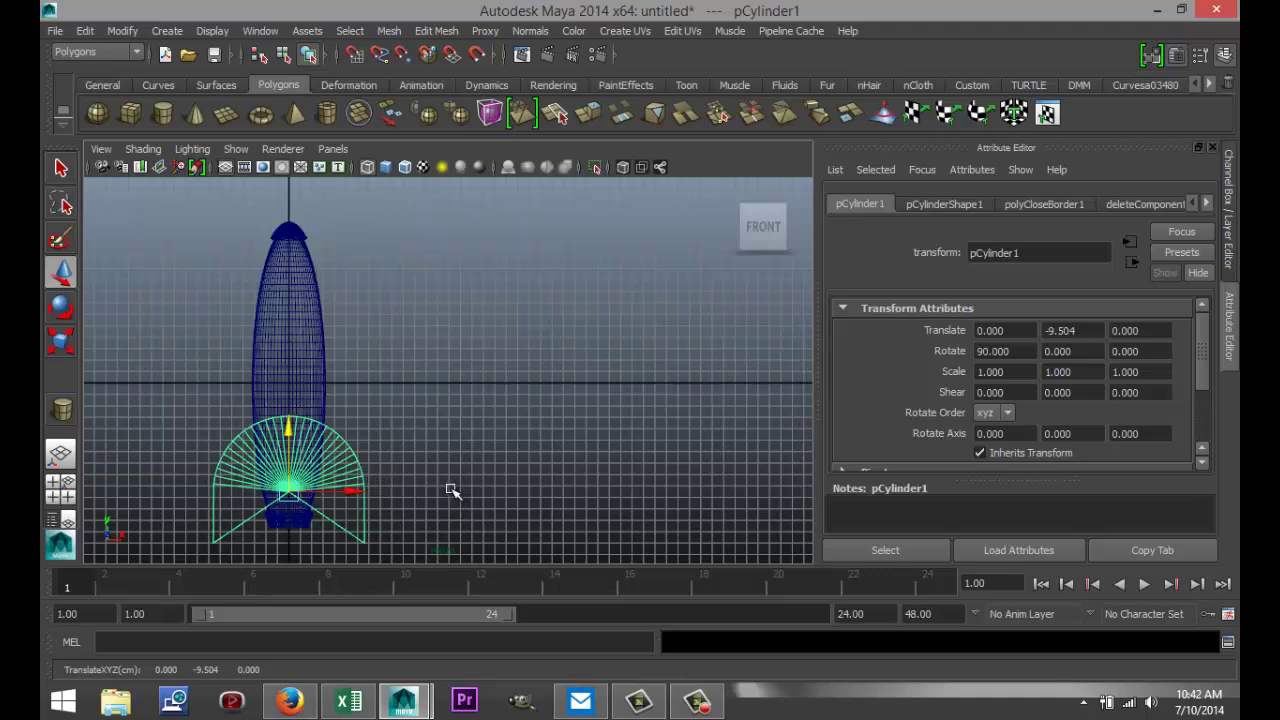
pyautogui.press('r')
pyautogui.moveTo(290, 497); pyautogui.dragTo(253, 498)
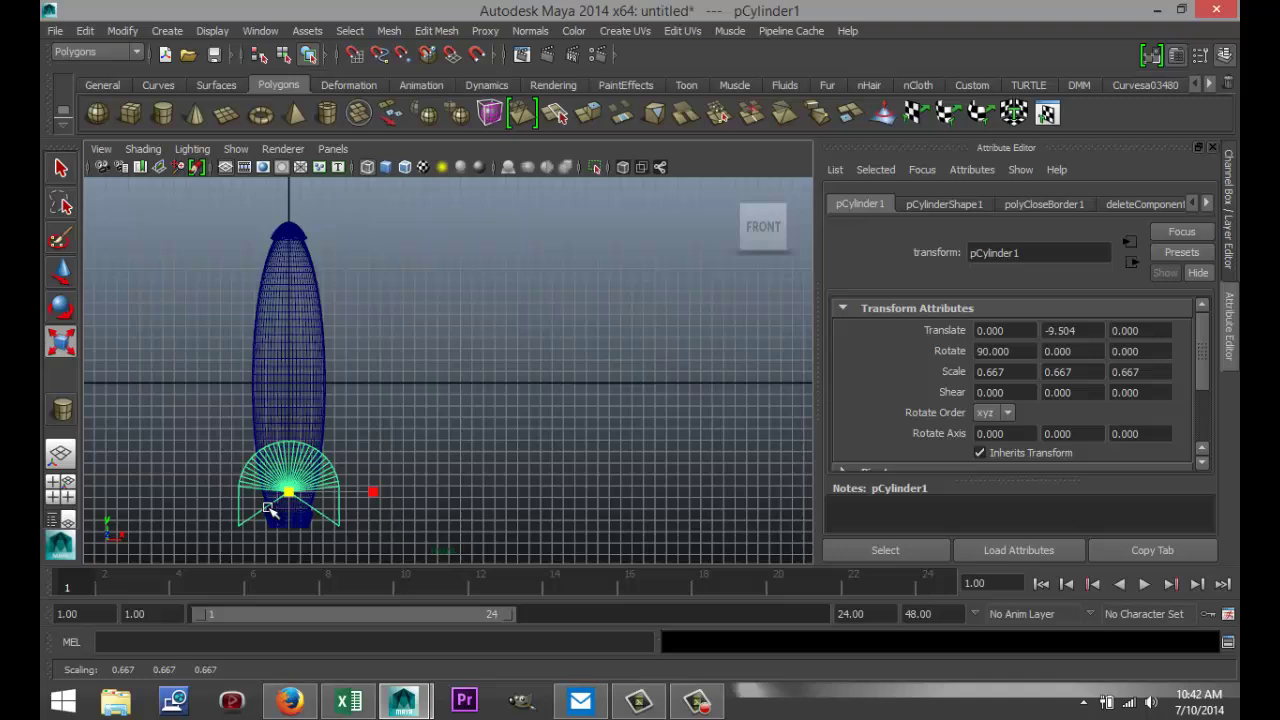
pyautogui.press('w')
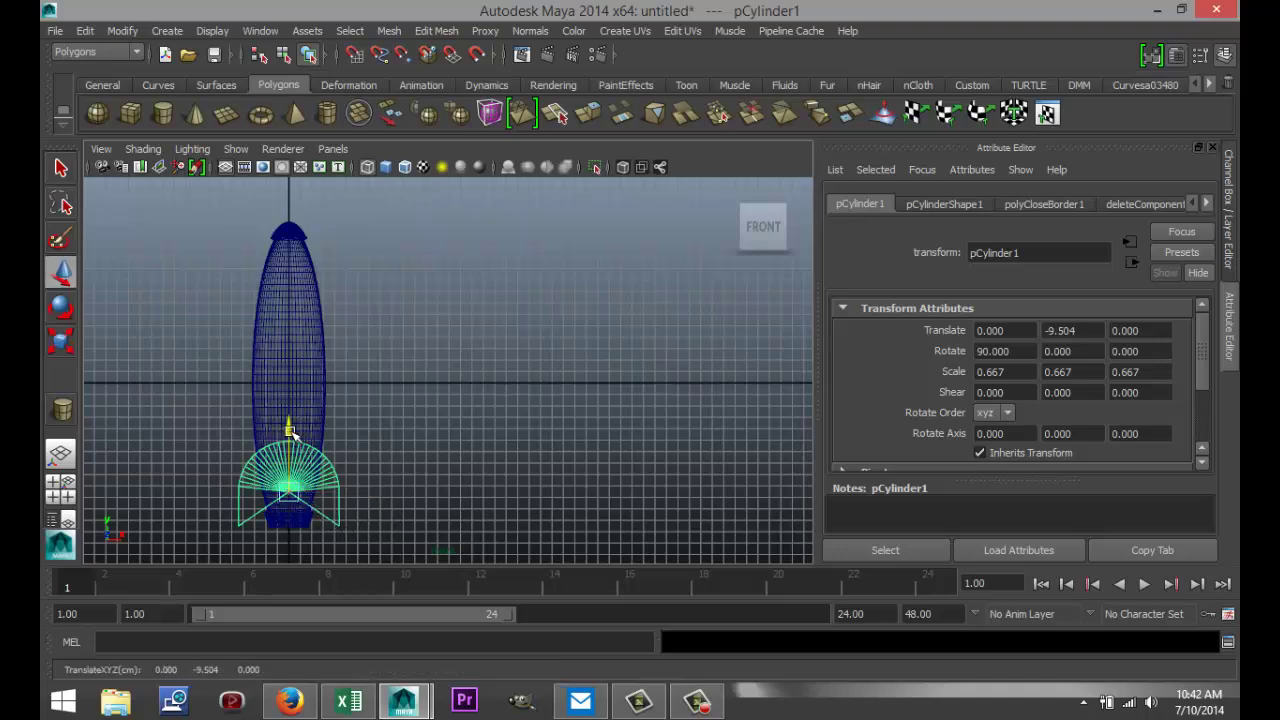
pyautogui.moveTo(290, 433); pyautogui.dragTo(291, 452)
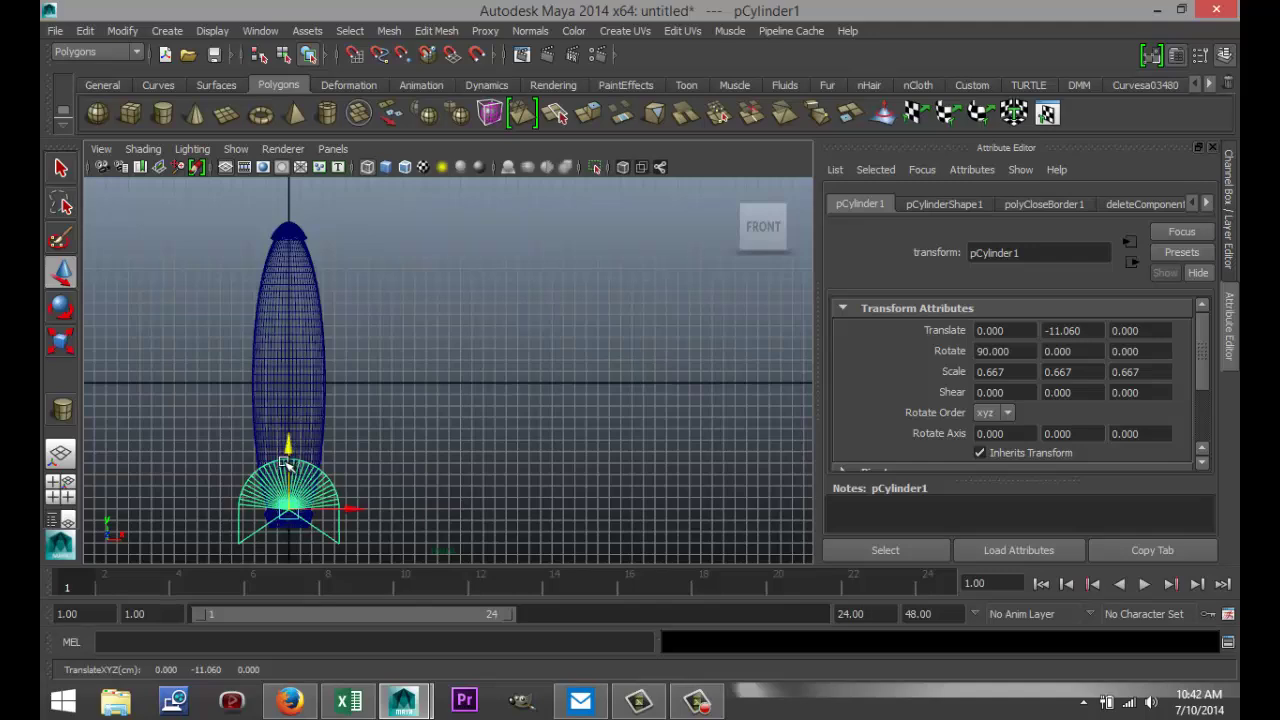
# In the Top view, duplicate pCylinder1 and rotate the copy exactly -90° on Y
pyautogui.click(60, 490)
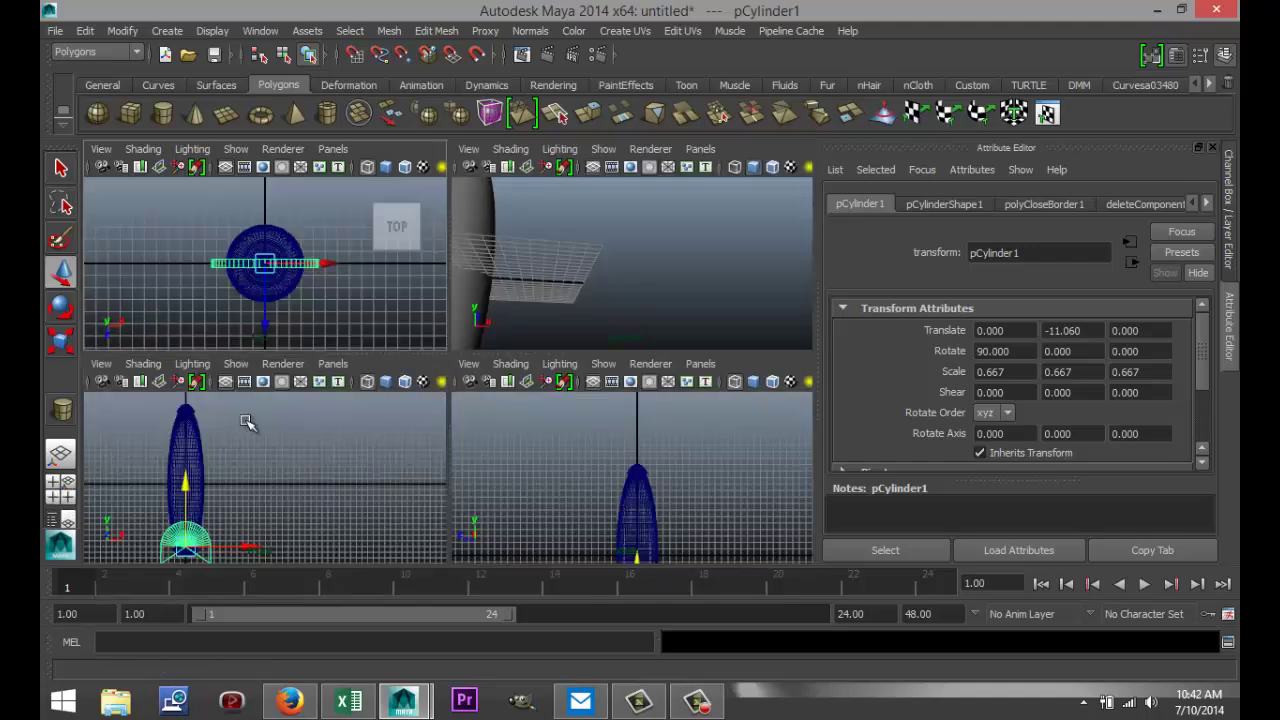
pyautogui.press('space')
pyautogui.scroll(3, 600, 420)
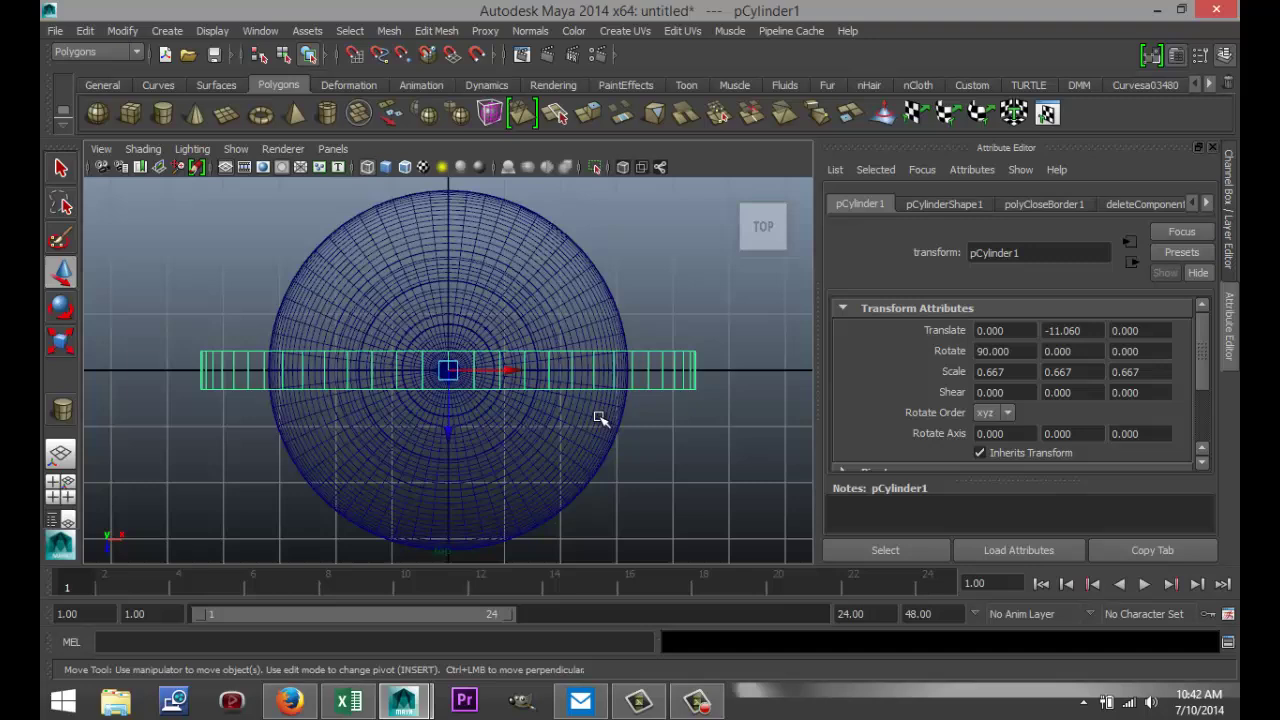
pyautogui.scroll(-3, 655, 425)
pyautogui.scroll(3, 666, 429)
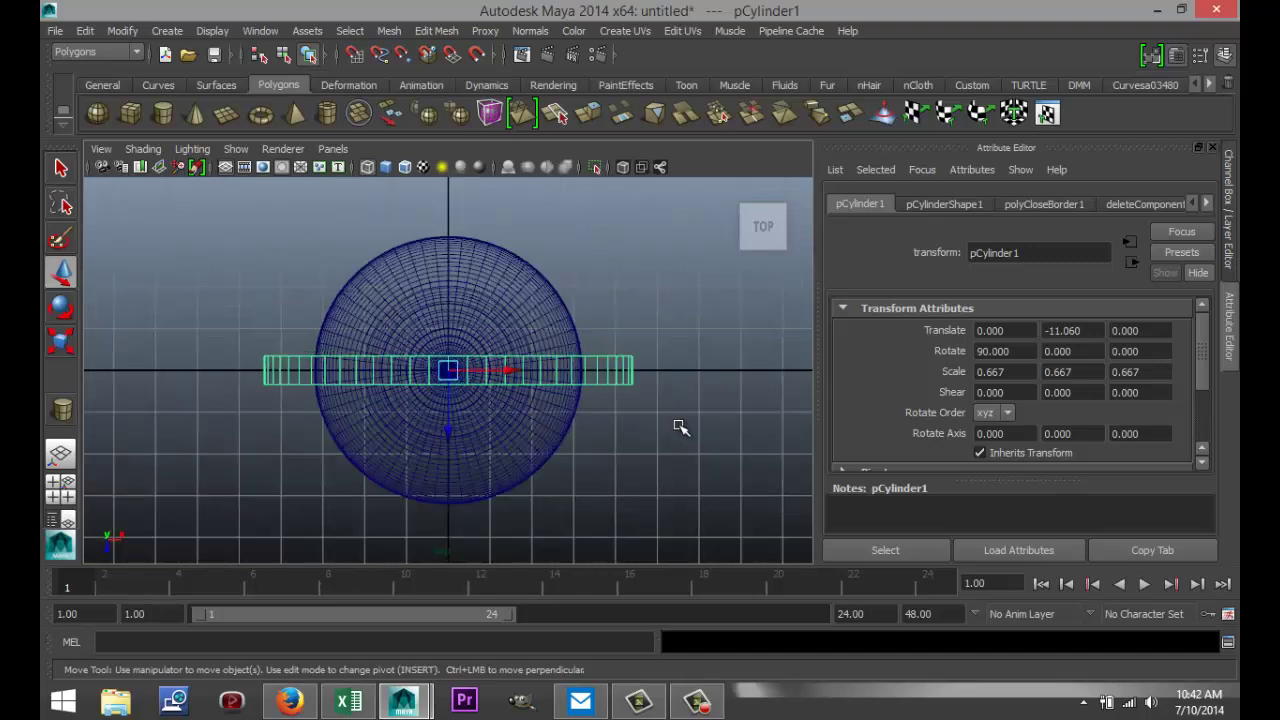
pyautogui.hotkey('ctrl', 'd')
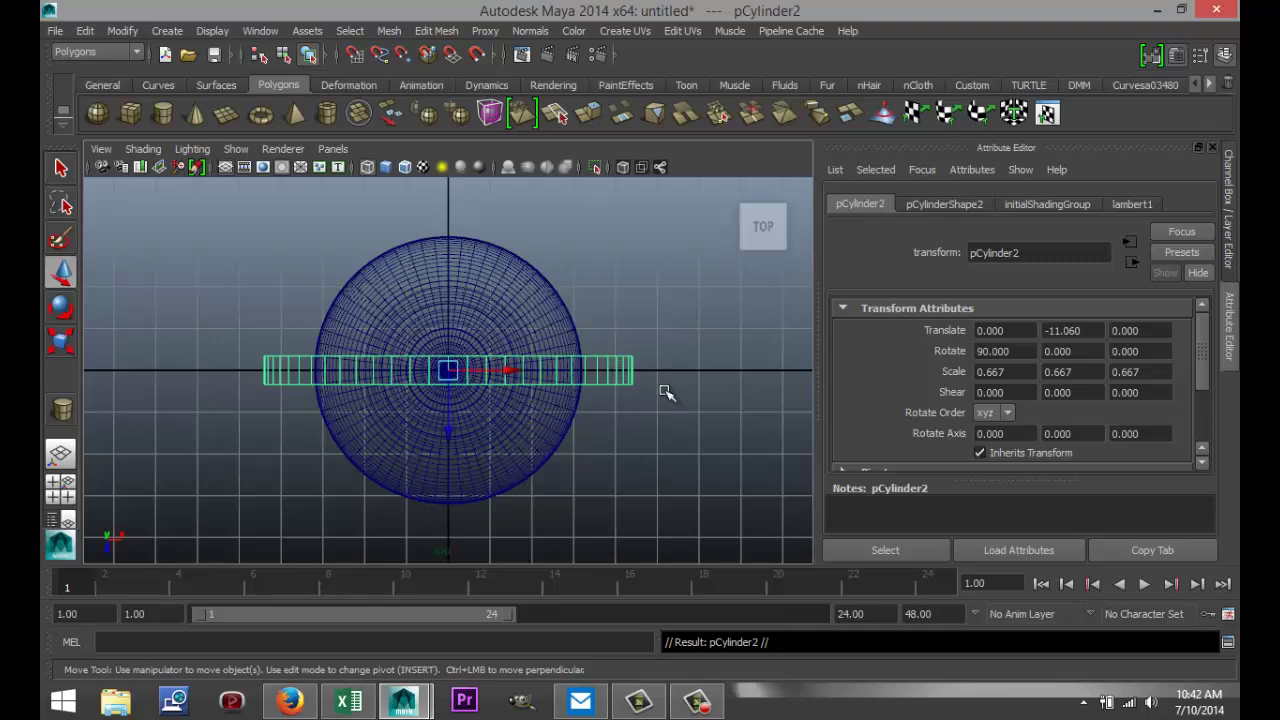
pyautogui.press('e')
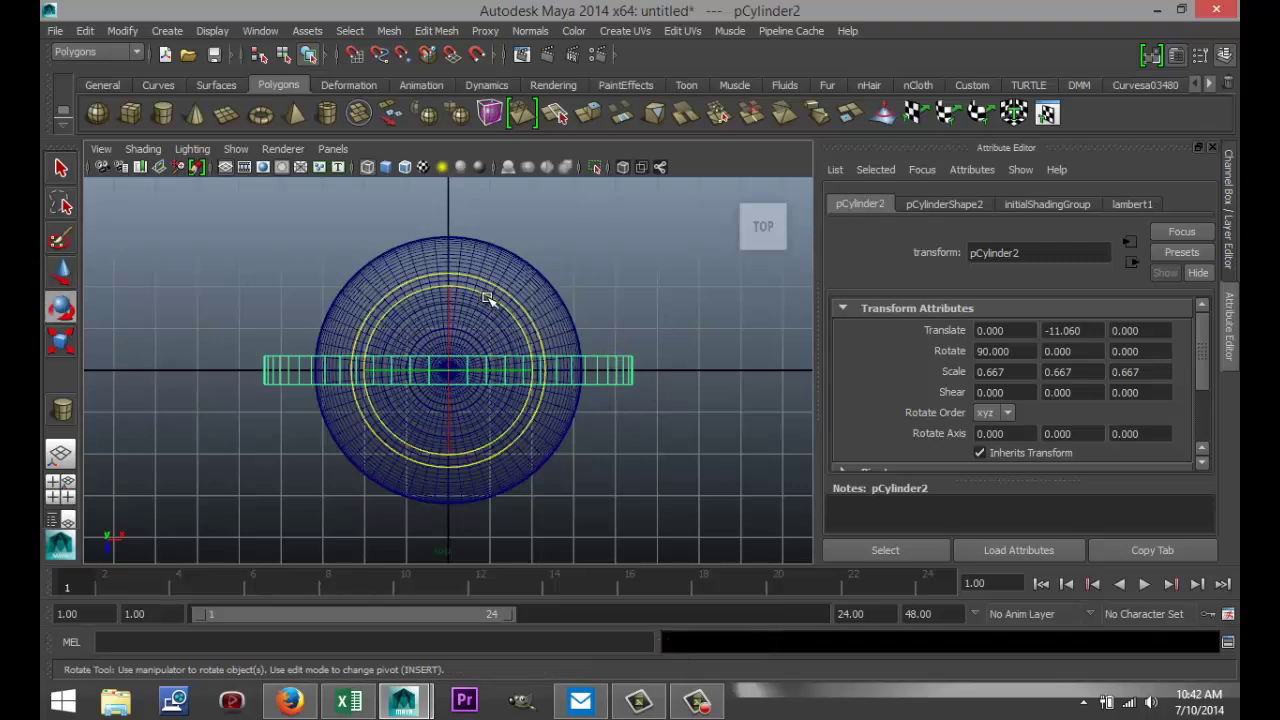
pyautogui.moveTo(487, 298)
pyautogui.mouseDown()
pyautogui.moveTo(523, 349)
pyautogui.moveTo(531, 404)
pyautogui.mouseUp()
pyautogui.moveTo(1088, 351); pyautogui.dragTo(1011, 350)
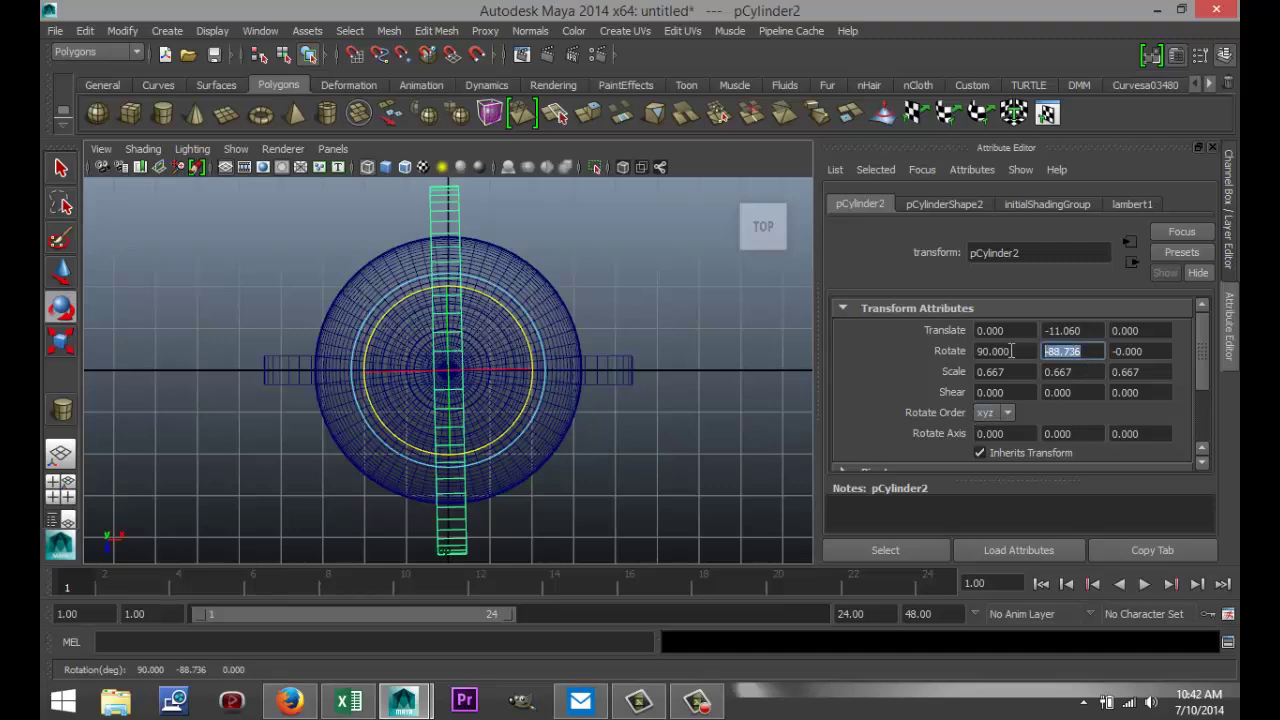
pyautogui.write('-90')
pyautogui.press('Return')
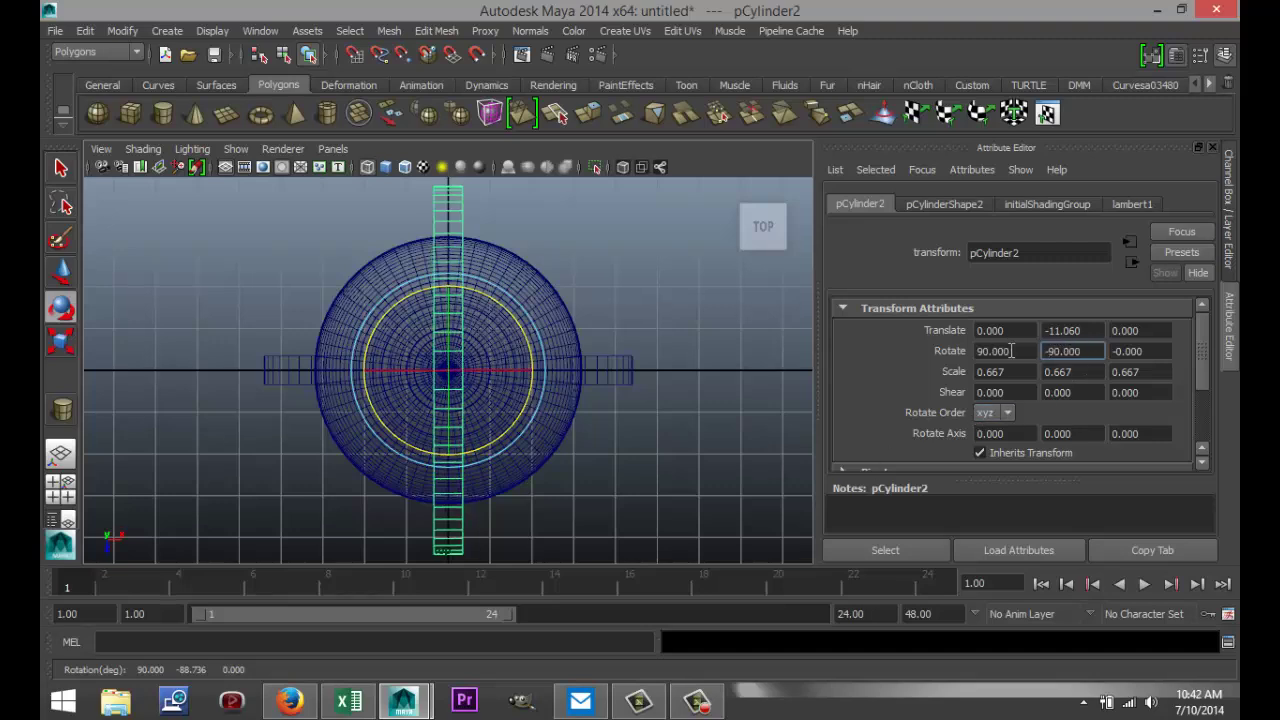
pyautogui.click(60, 487)
# Maximize the perspective view and orbit and zoom in on the rocket's base
pyautogui.press('space')
pyautogui.scroll(-5, 498, 410)
pyautogui.press('e')
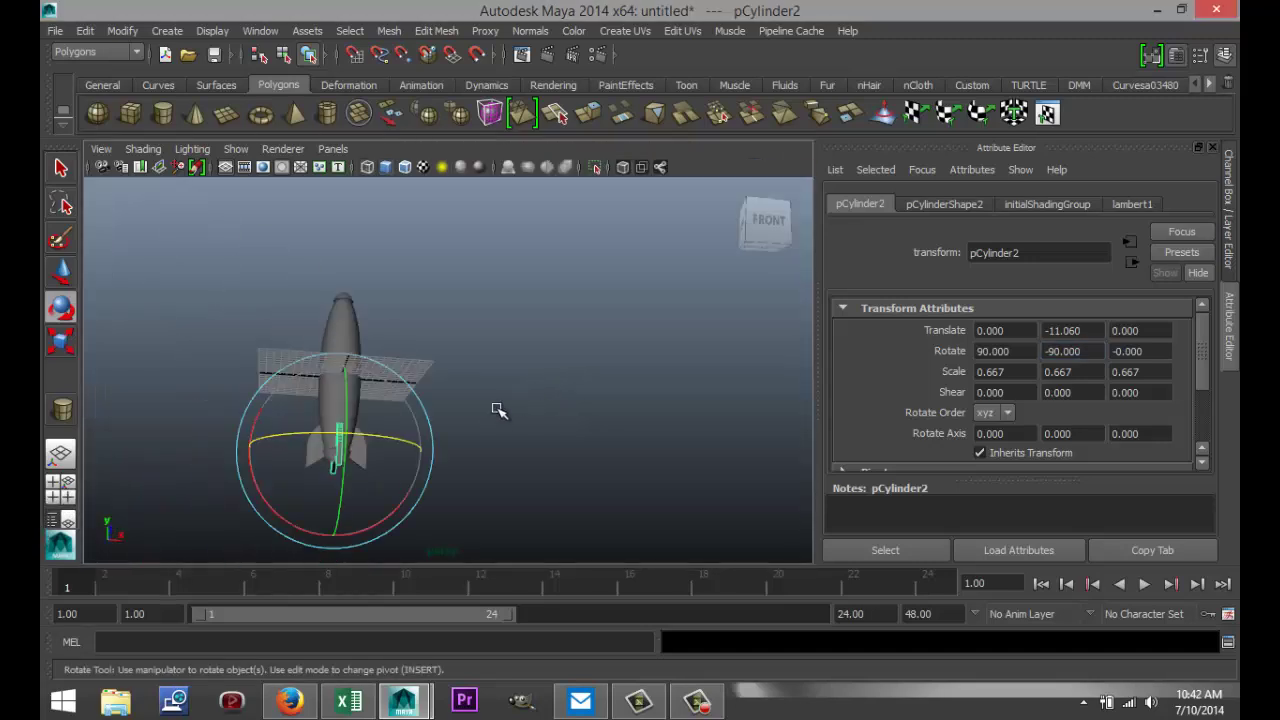
pyautogui.keyDown('alt'); pyautogui.moveTo(475, 400); pyautogui.dragTo(474, 443); pyautogui.keyUp('alt')
pyautogui.scroll(3, 485, 450)
pyautogui.keyDown('alt'); pyautogui.moveTo(482, 443); pyautogui.dragTo(600, 343, button='middle'); pyautogui.keyUp('alt')
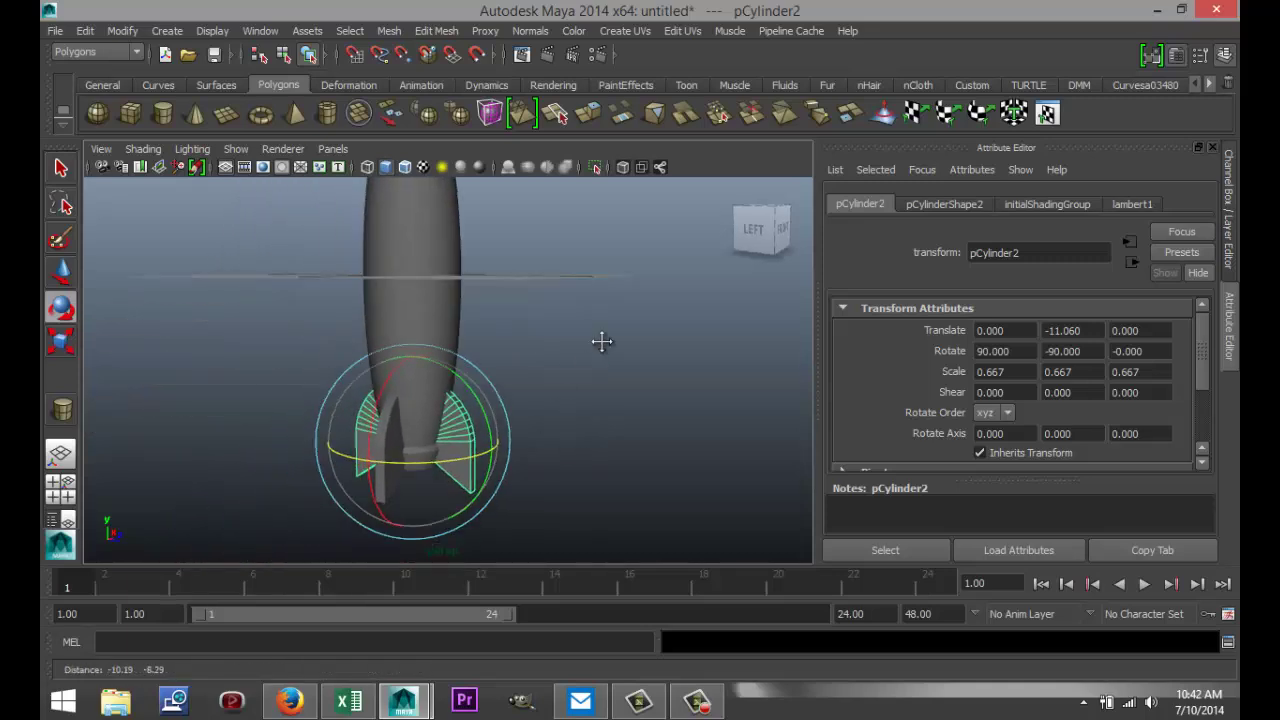
pyautogui.keyDown('alt'); pyautogui.moveTo(600, 385); pyautogui.dragTo(578, 431); pyautogui.keyUp('alt')
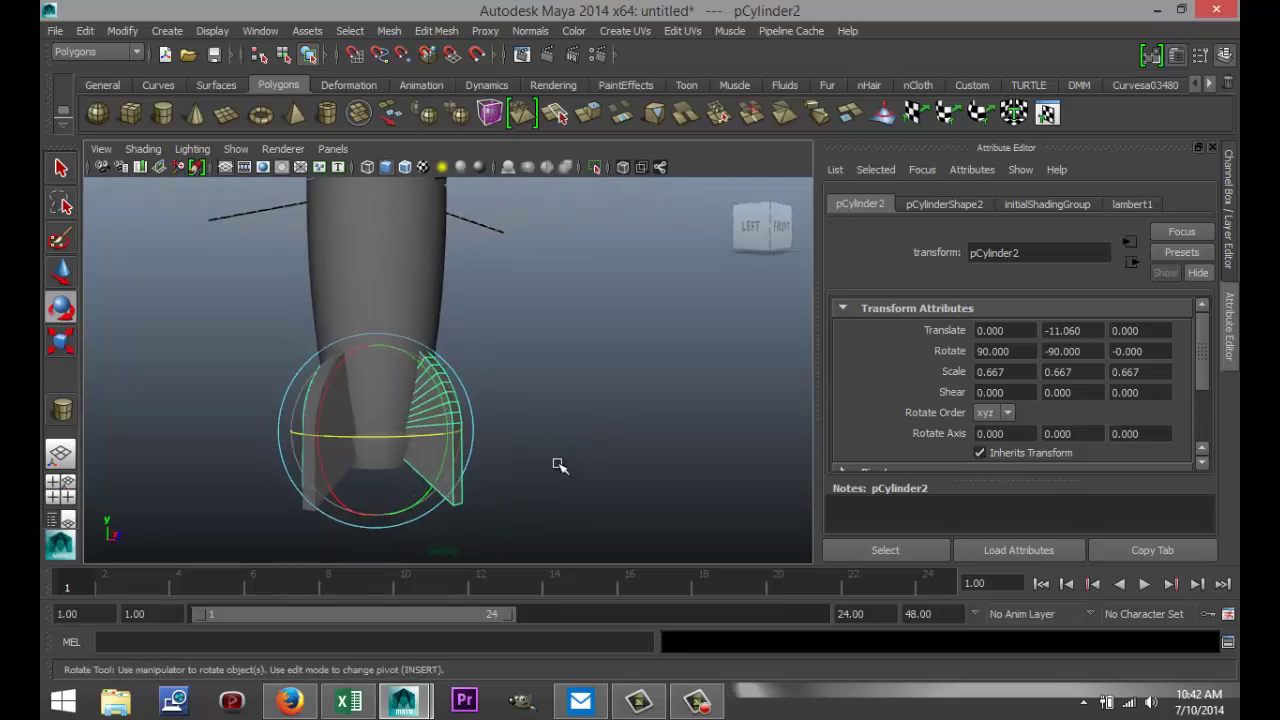
pyautogui.click(340, 413)
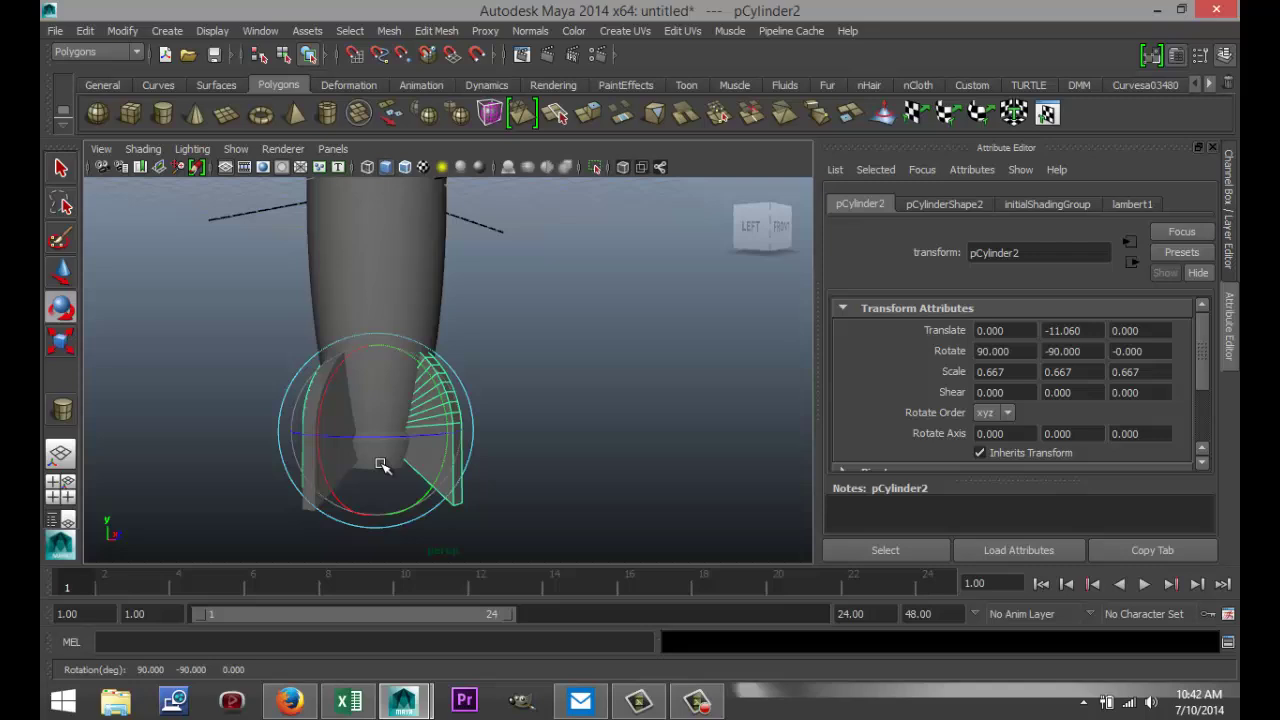
pyautogui.keyDown('alt'); pyautogui.moveTo(380, 465); pyautogui.dragTo(263, 406); pyautogui.keyUp('alt')
pyautogui.keyDown('alt'); pyautogui.moveTo(263, 406); pyautogui.dragTo(377, 450, button='right'); pyautogui.keyUp('alt')
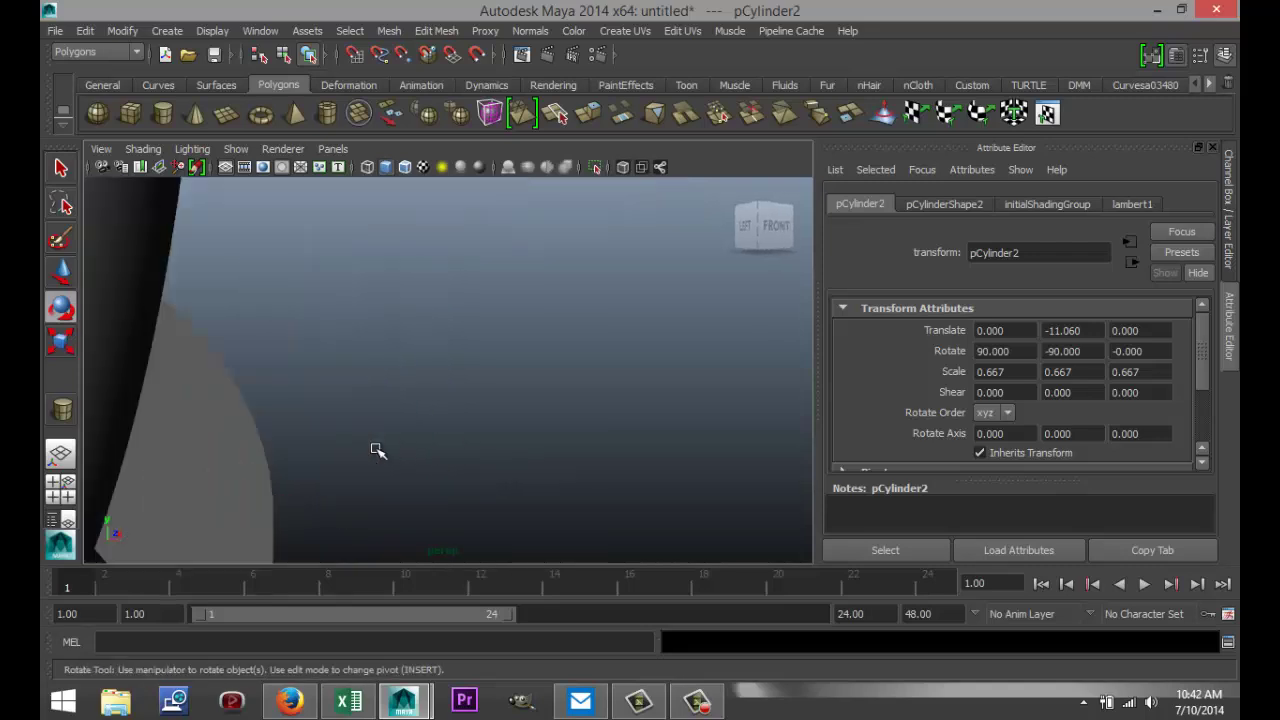
# Select both fin pieces and move them up to Translate Y -9.567
pyautogui.click(240, 440)
pyautogui.scroll(-5, 315, 483)
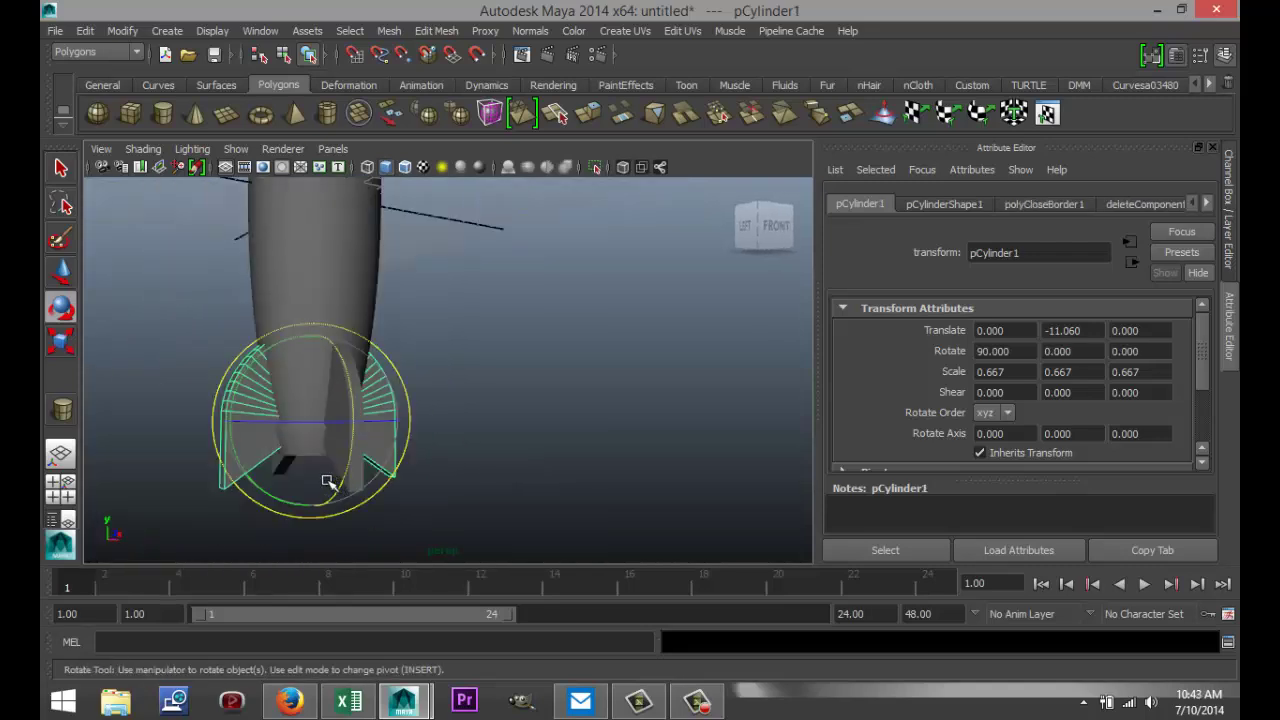
pyautogui.keyDown('alt'); pyautogui.moveTo(275, 500); pyautogui.dragTo(391, 491); pyautogui.keyUp('alt')
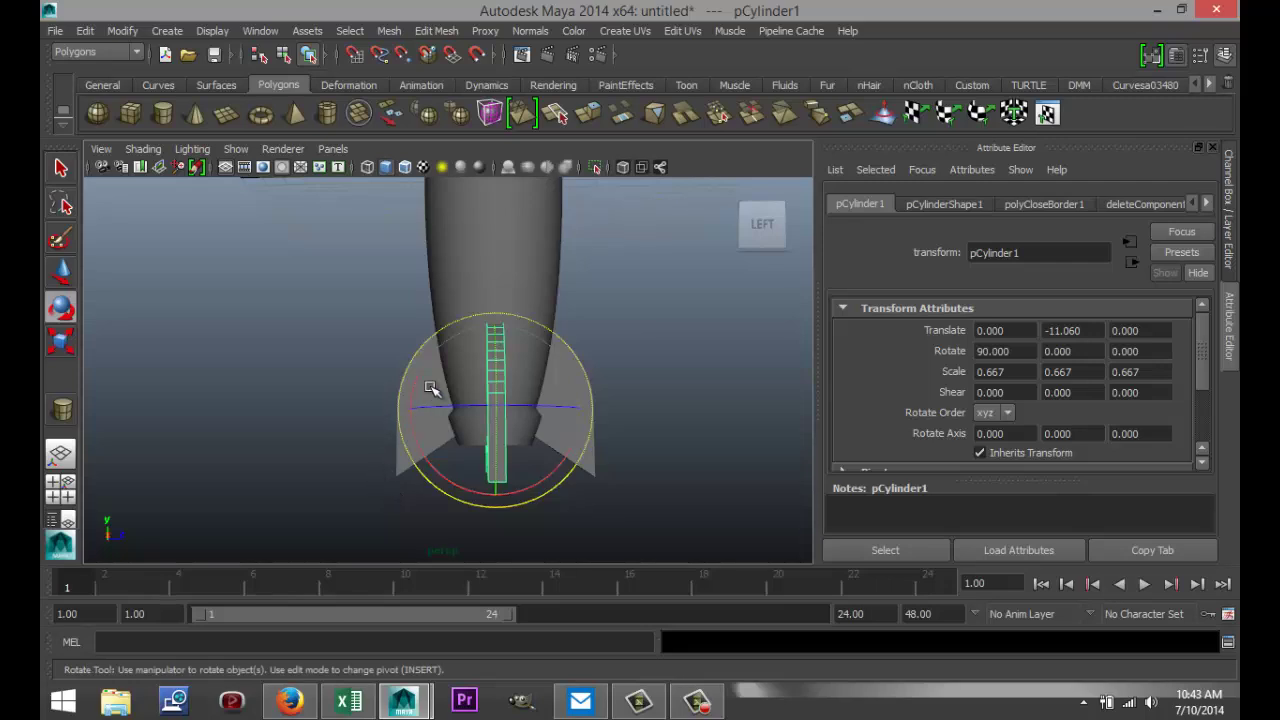
pyautogui.click(515, 470)
pyautogui.hotkey('ctrl', 'd')
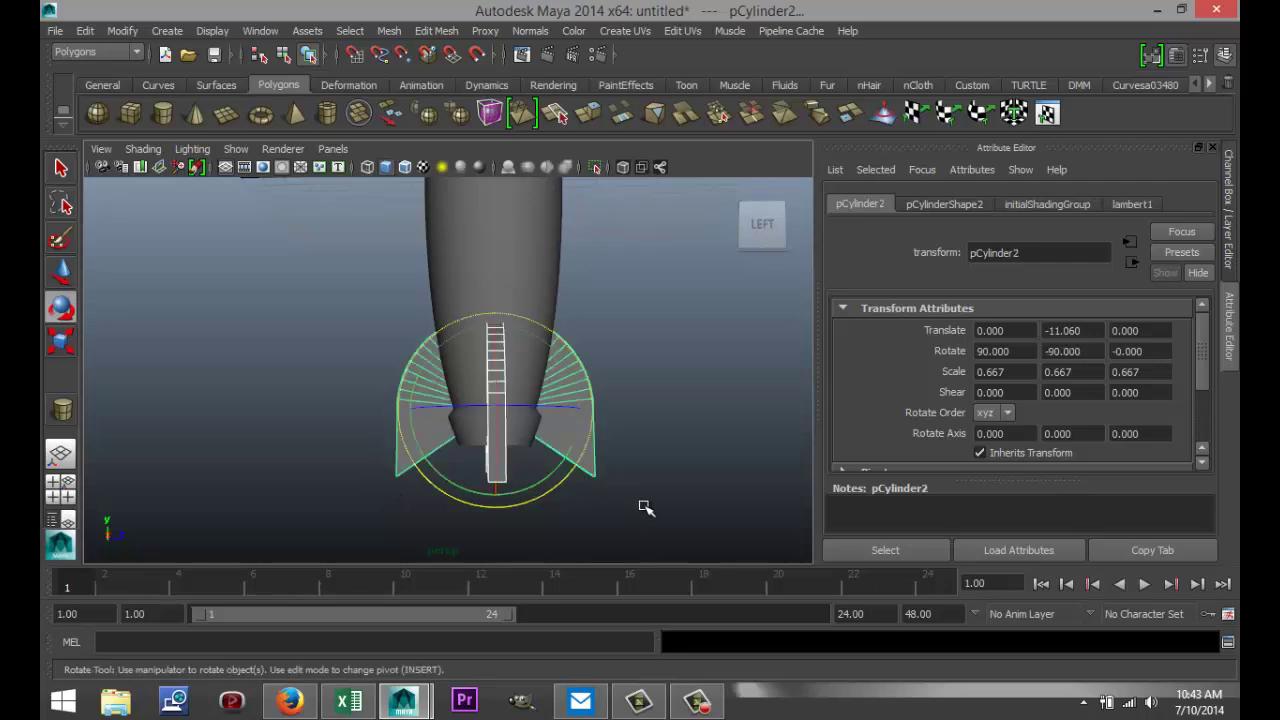
pyautogui.keyDown('alt'); pyautogui.moveTo(643, 506); pyautogui.dragTo(631, 469); pyautogui.keyUp('alt')
pyautogui.scroll(3, 610, 485)
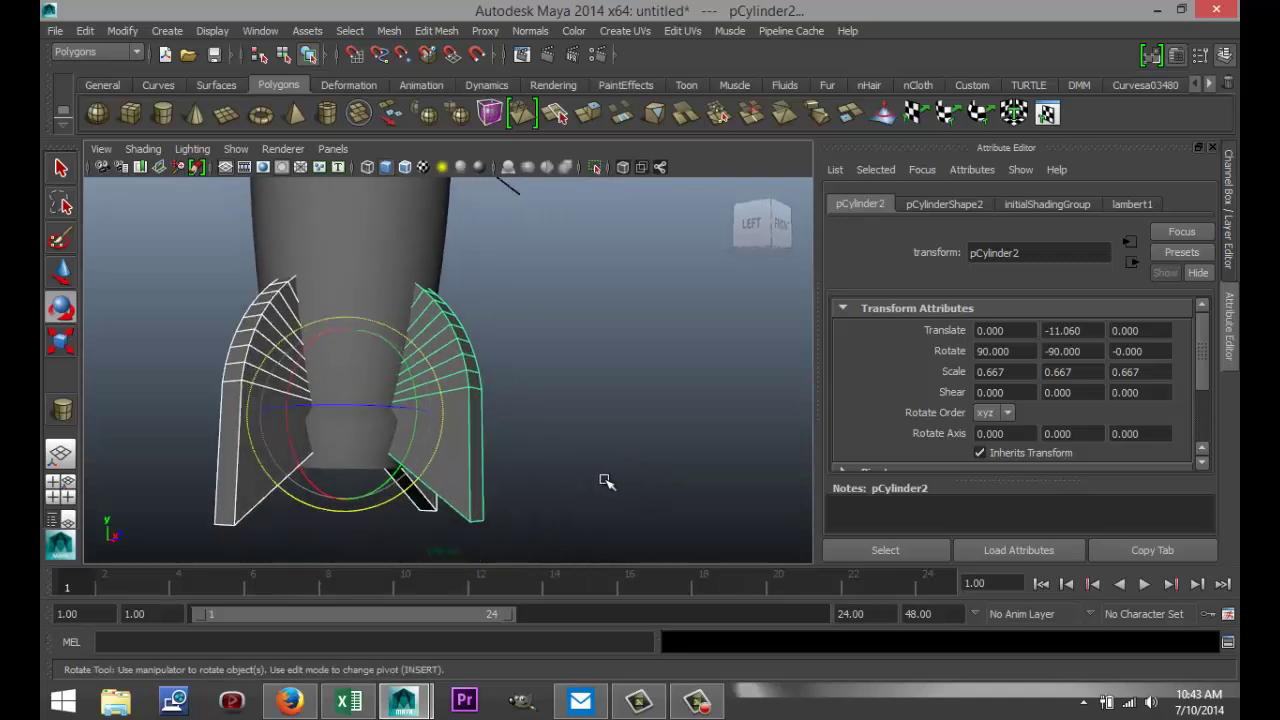
pyautogui.press('w')
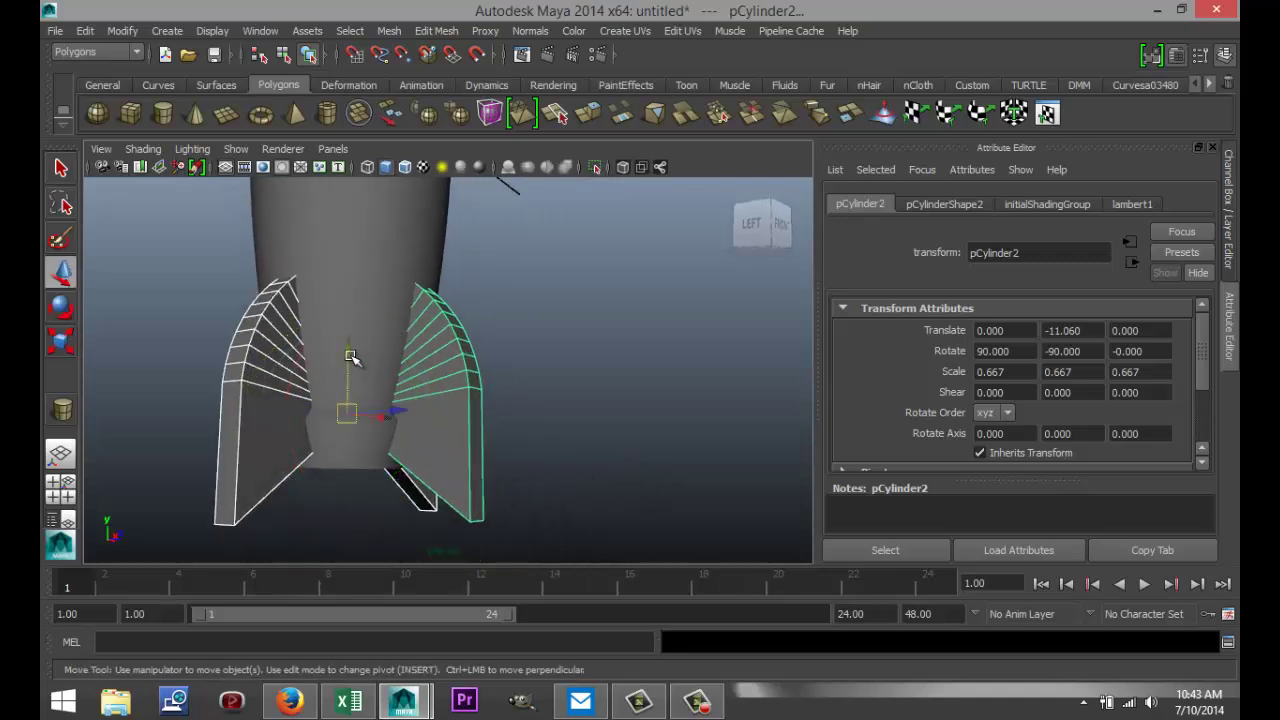
pyautogui.moveTo(348, 360); pyautogui.dragTo(346, 310)
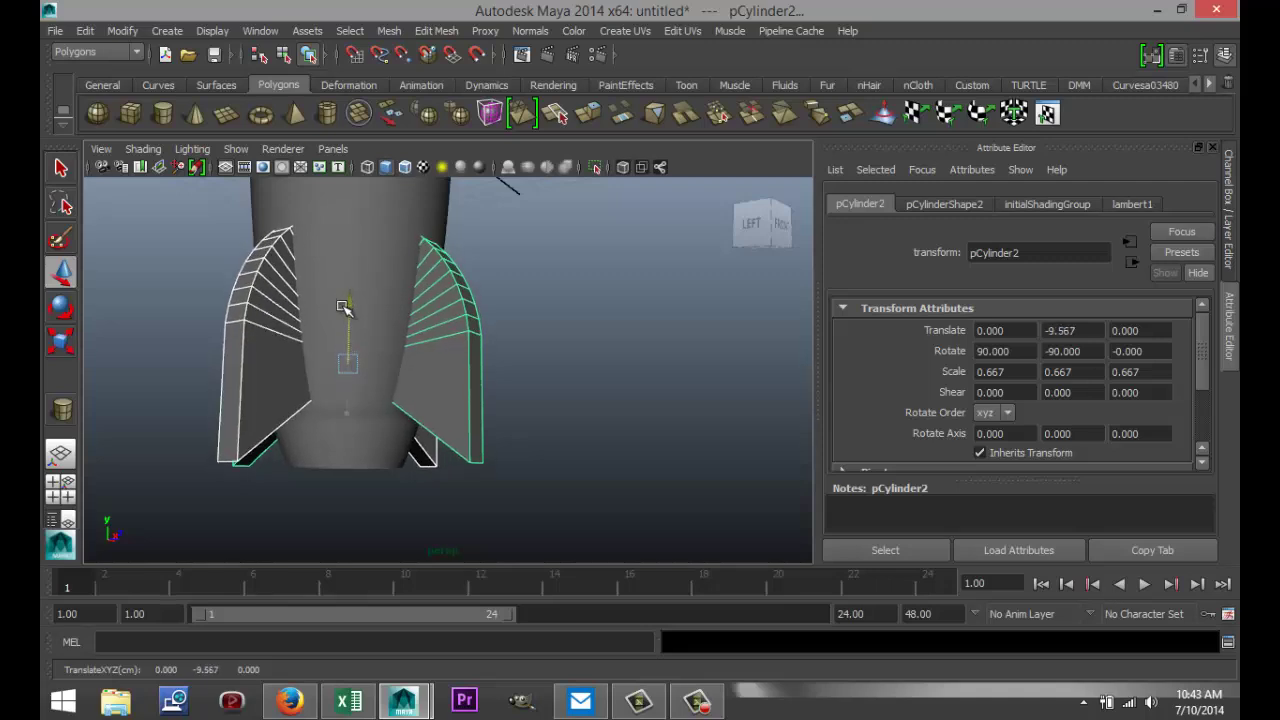
# Maximize the Front view and frame the rocket's base
pyautogui.click(60, 489)
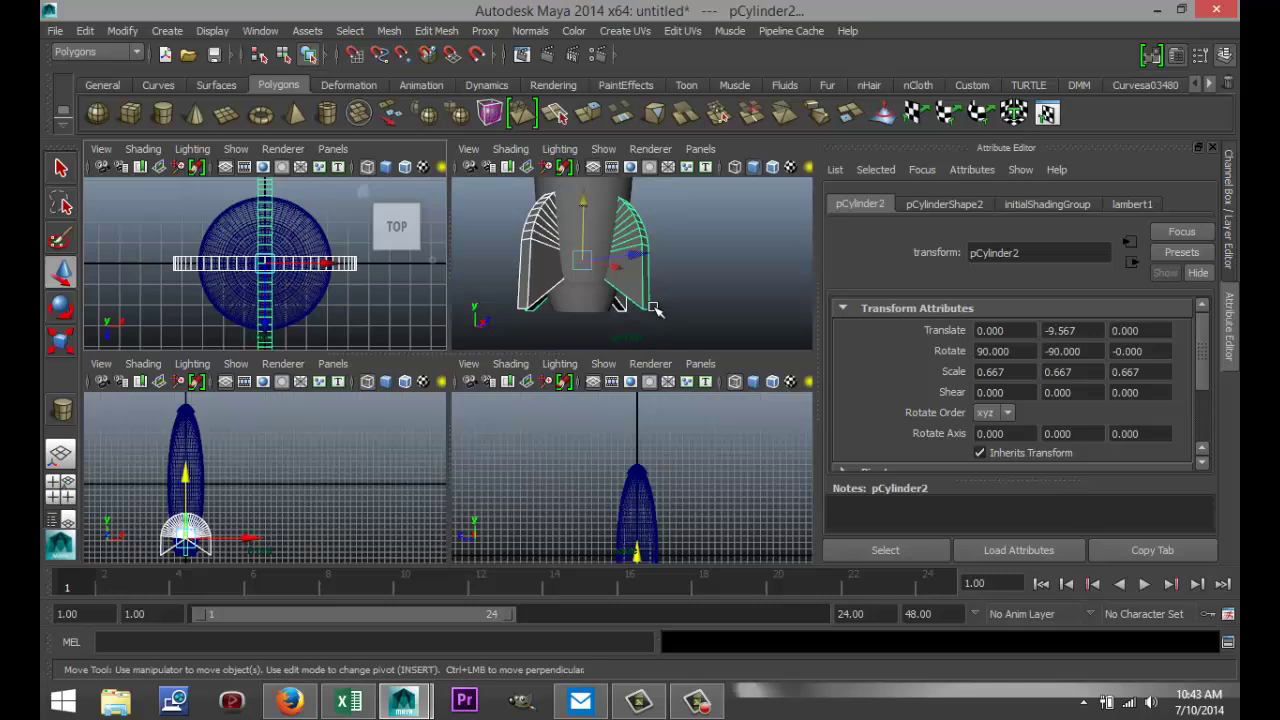
pyautogui.scroll(-3, 371, 491)
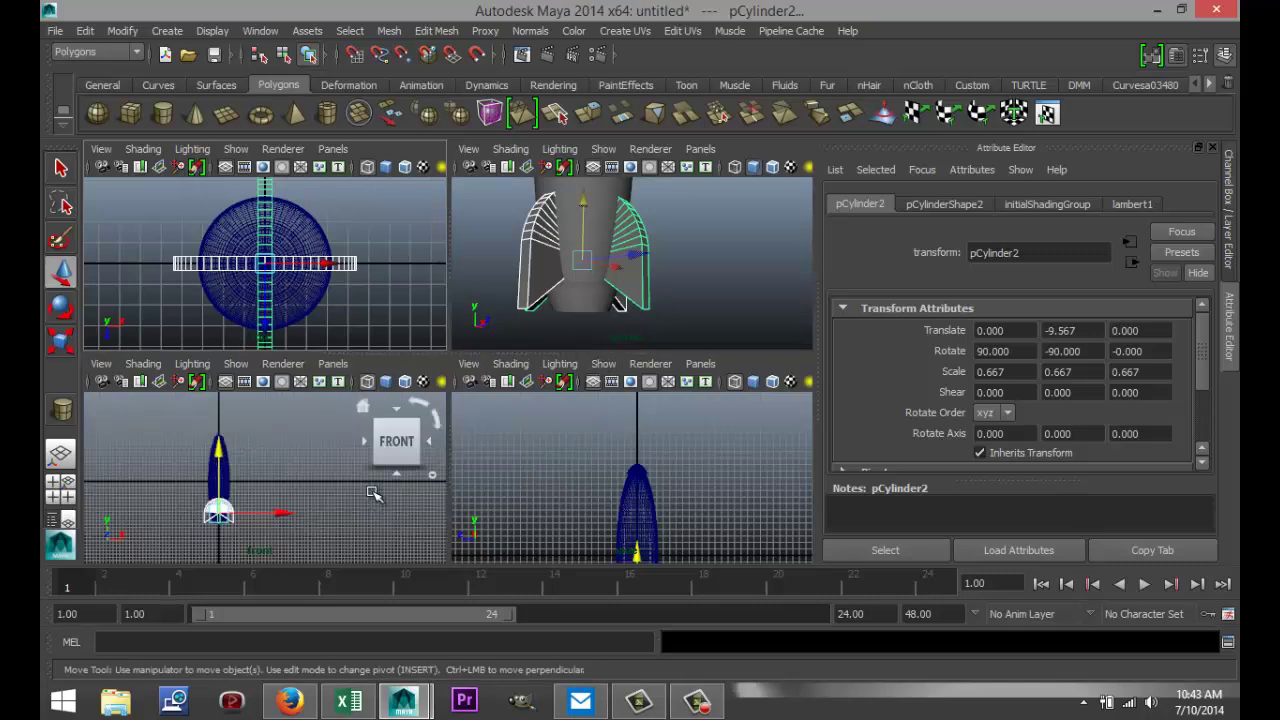
pyautogui.press('space')
pyautogui.scroll(5, 423, 520)
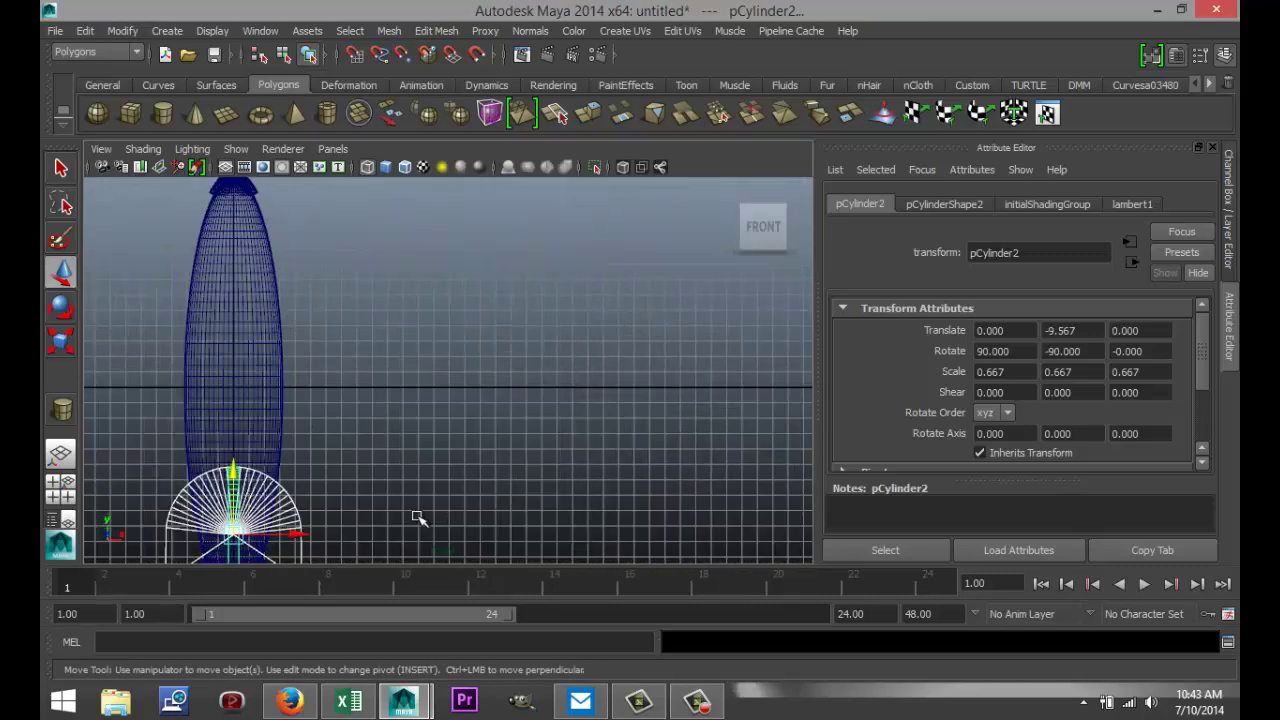
pyautogui.keyDown('alt'); pyautogui.moveTo(390, 535); pyautogui.dragTo(537, 397, button='middle'); pyautogui.keyUp('alt')
pyautogui.scroll(5, 555, 420)
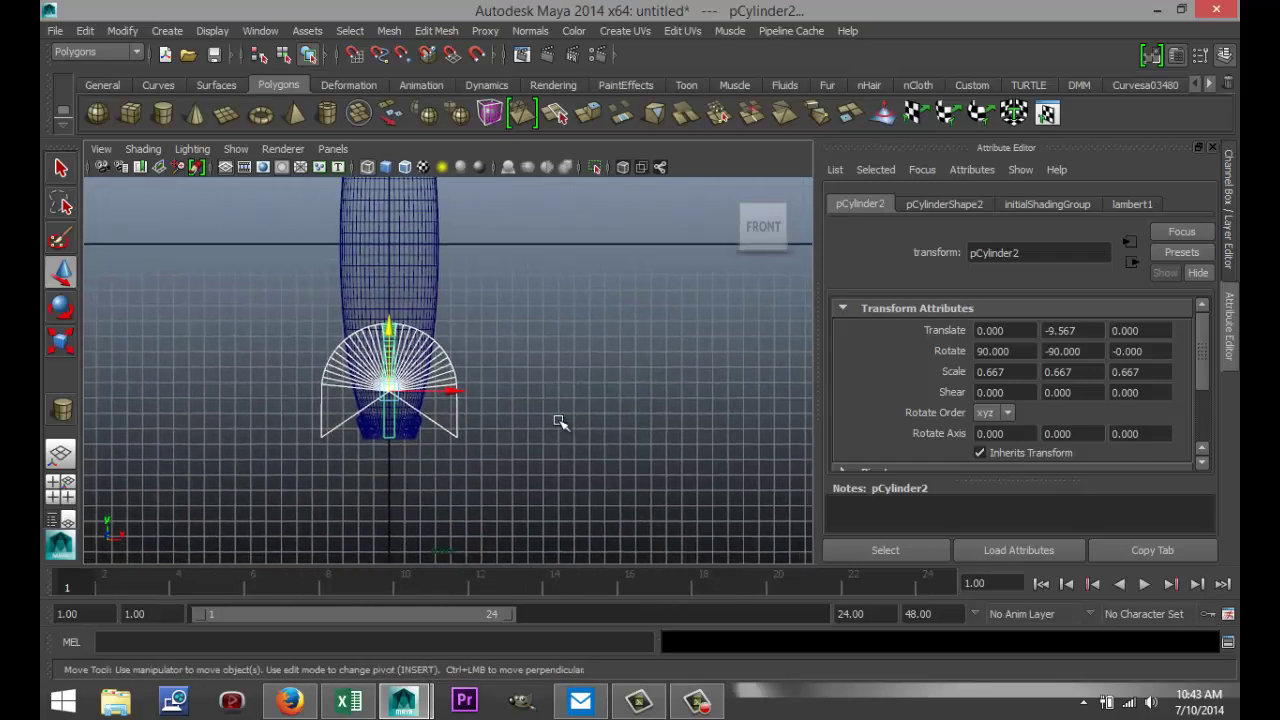
pyautogui.keyDown('alt'); pyautogui.moveTo(550, 445); pyautogui.dragTo(682, 356, button='middle'); pyautogui.keyUp('alt')
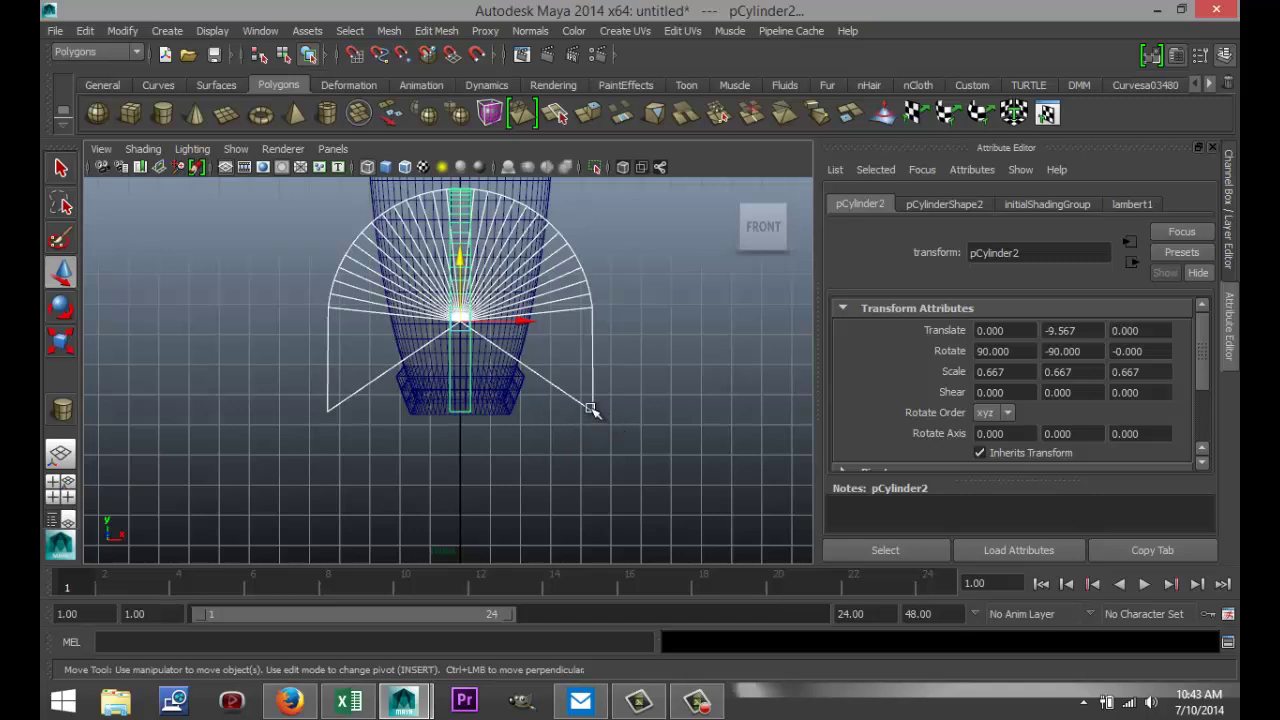
# Pull pCylinder1's two bottom tip vertices downward so its legs extend below the base
pyautogui.moveTo(590, 409); pyautogui.dragTo(528, 279, button='right')
pyautogui.moveTo(276, 391); pyautogui.dragTo(660, 447)
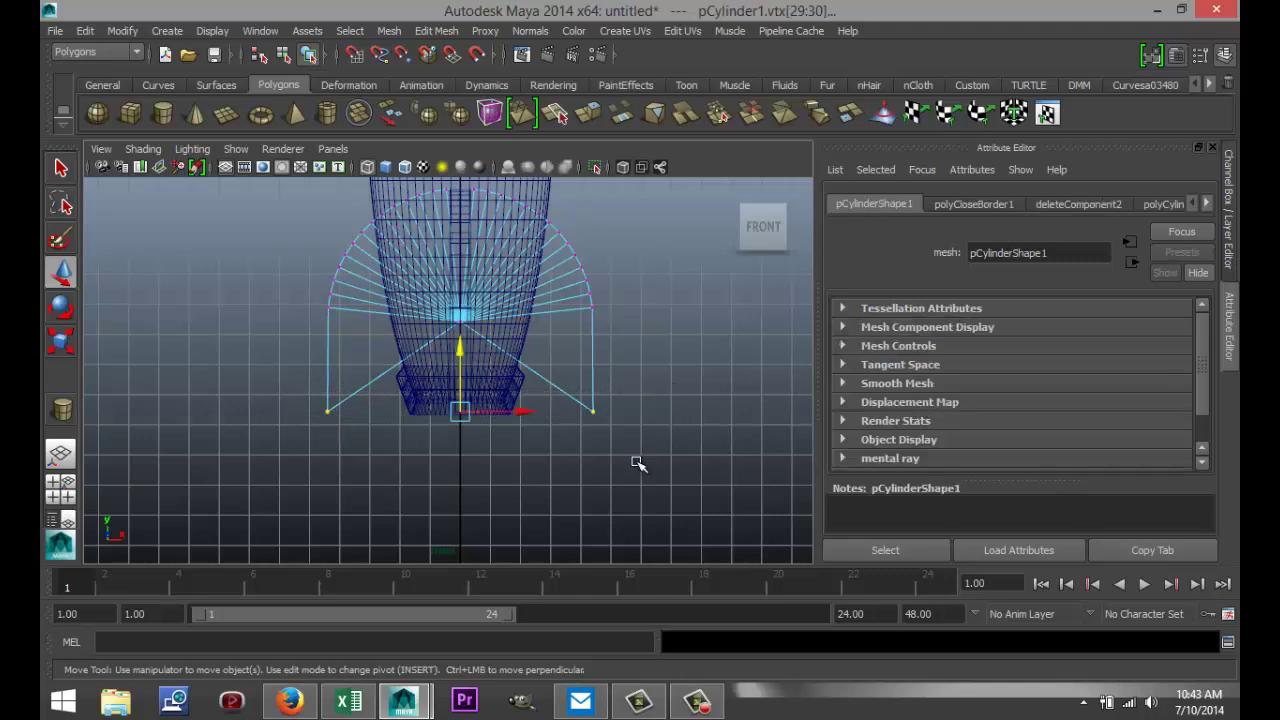
pyautogui.moveTo(462, 350); pyautogui.dragTo(464, 390)
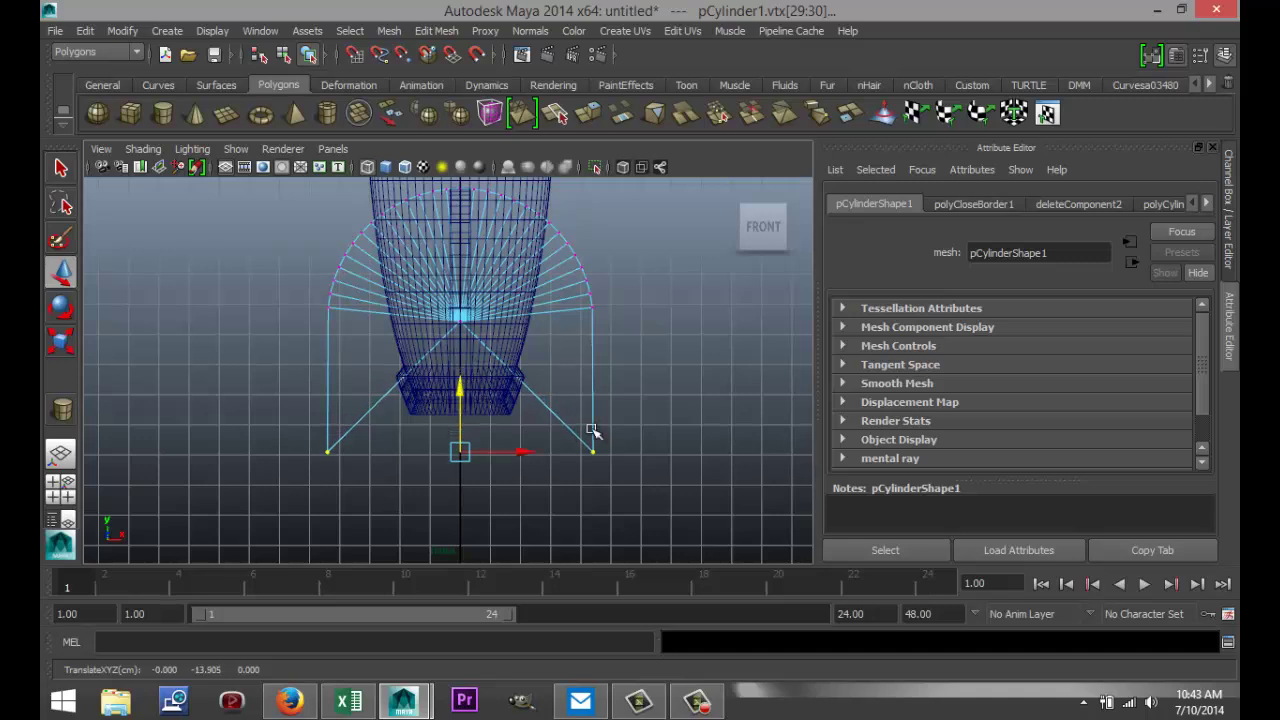
pyautogui.click(657, 418)
pyautogui.click(60, 489)
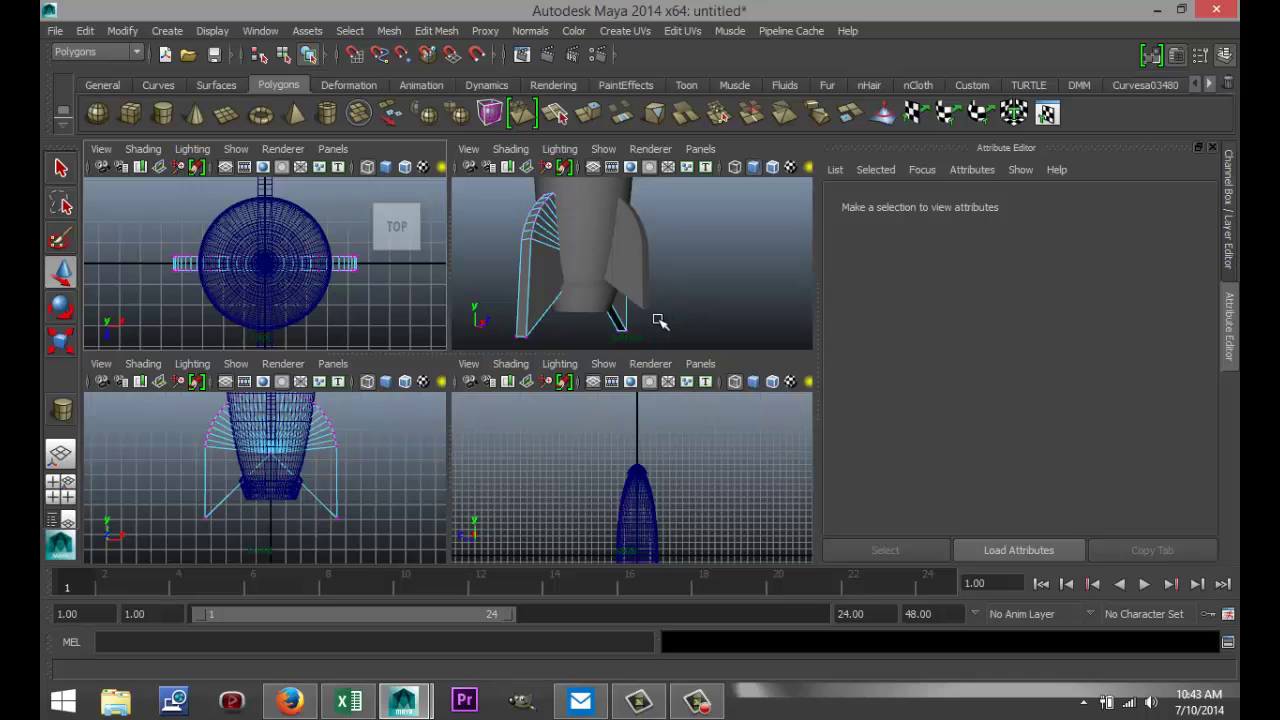
# Maximize the side view and frame the rocket's lower end
pyautogui.moveTo(699, 286)
pyautogui.keyDown('alt'); pyautogui.mouseDown()
pyautogui.moveTo(711, 283)
pyautogui.moveTo(626, 283)
pyautogui.moveTo(756, 291)
pyautogui.moveTo(710, 303)
pyautogui.mouseUp(); pyautogui.keyUp('alt')
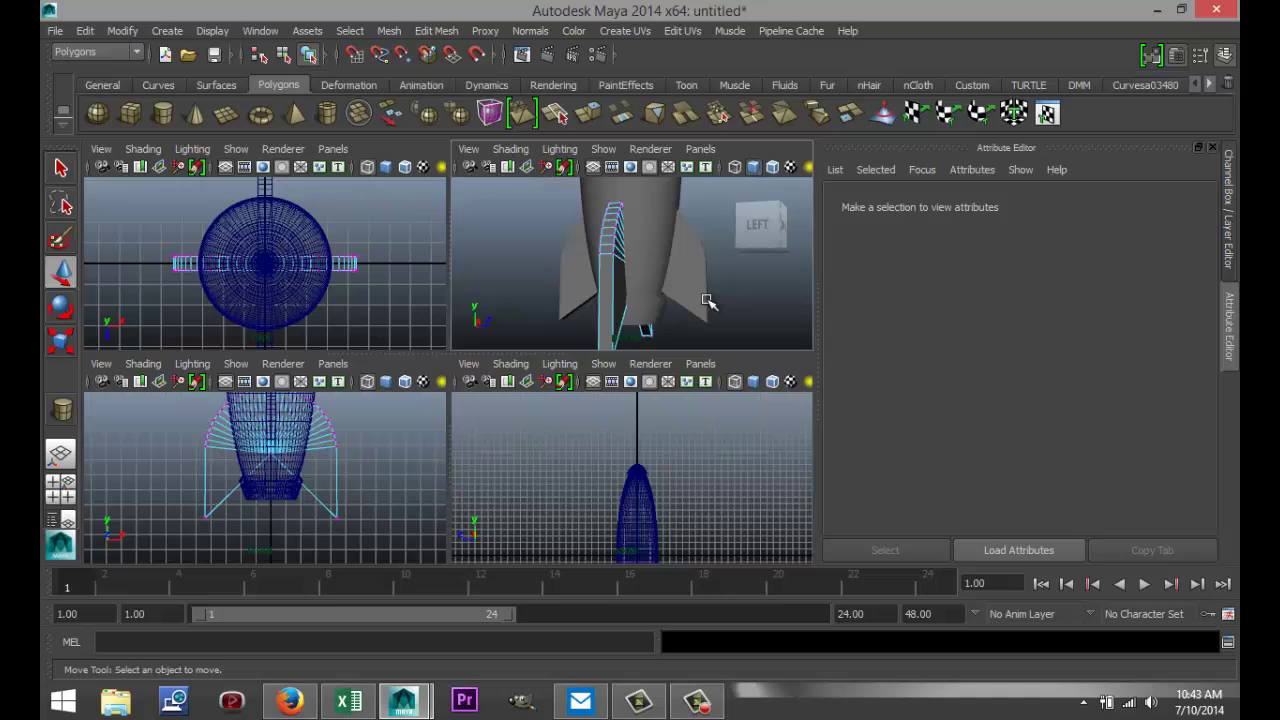
pyautogui.keyDown('alt'); pyautogui.moveTo(540, 277); pyautogui.dragTo(572, 282); pyautogui.keyUp('alt')
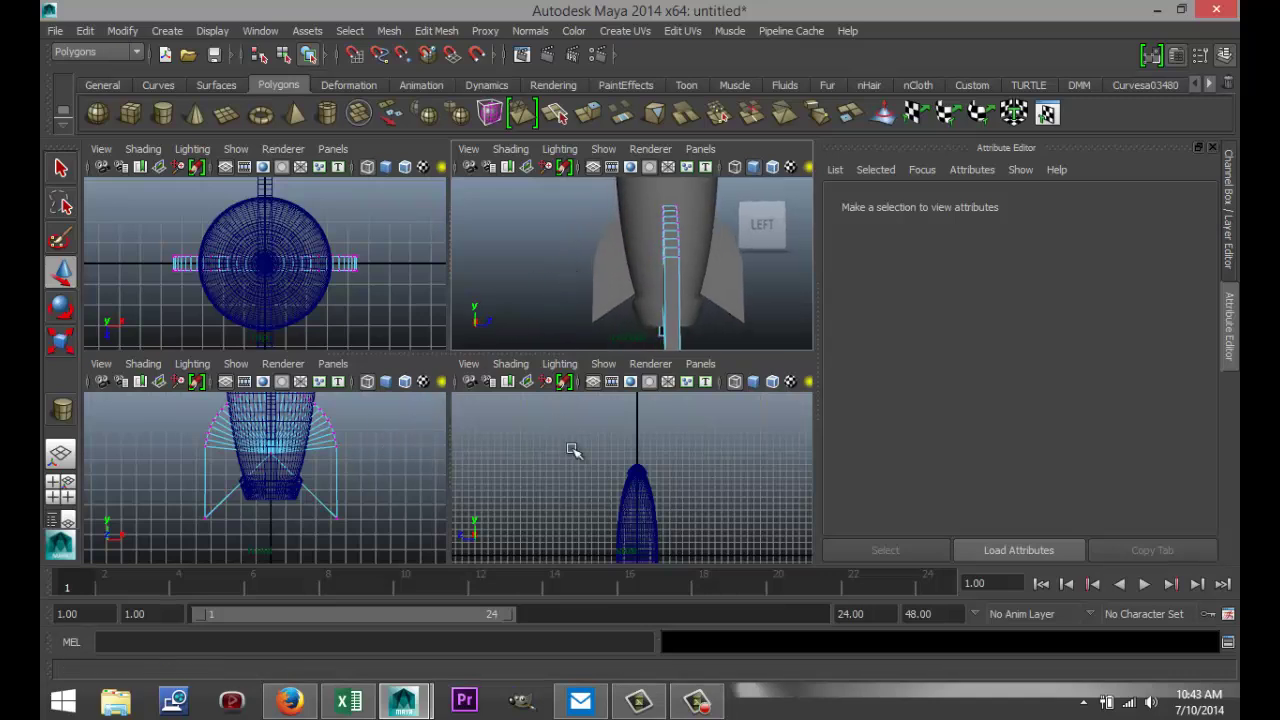
pyautogui.click(600, 490)
pyautogui.press('space')
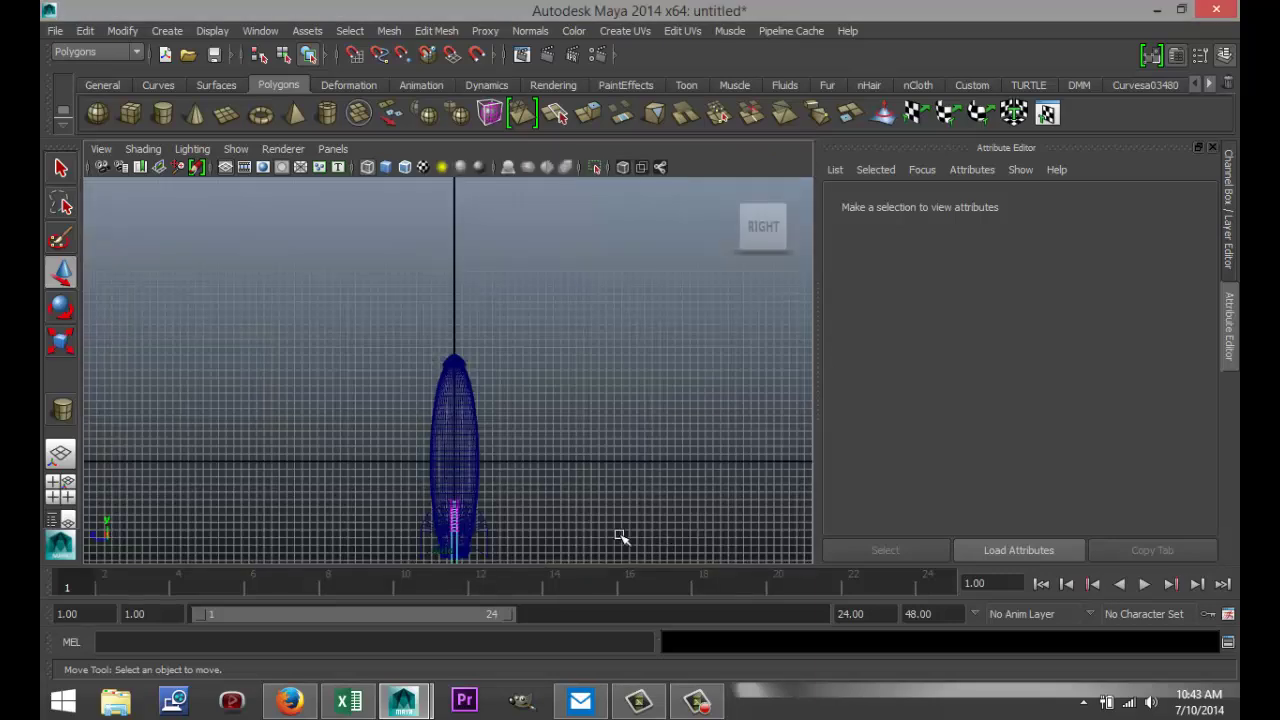
pyautogui.scroll(10, 620, 537)
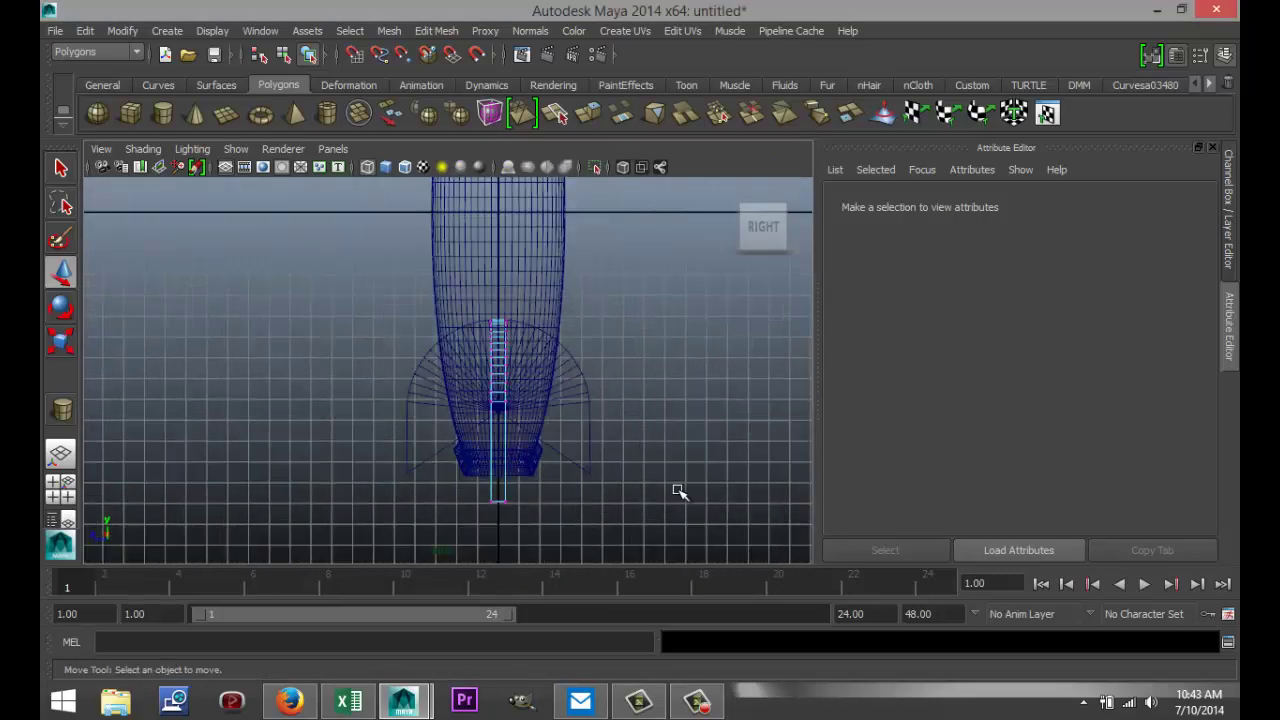
pyautogui.scroll(4, 670, 486)
pyautogui.keyDown('alt'); pyautogui.moveTo(711, 514); pyautogui.dragTo(612, 400, button='middle'); pyautogui.keyUp('alt')
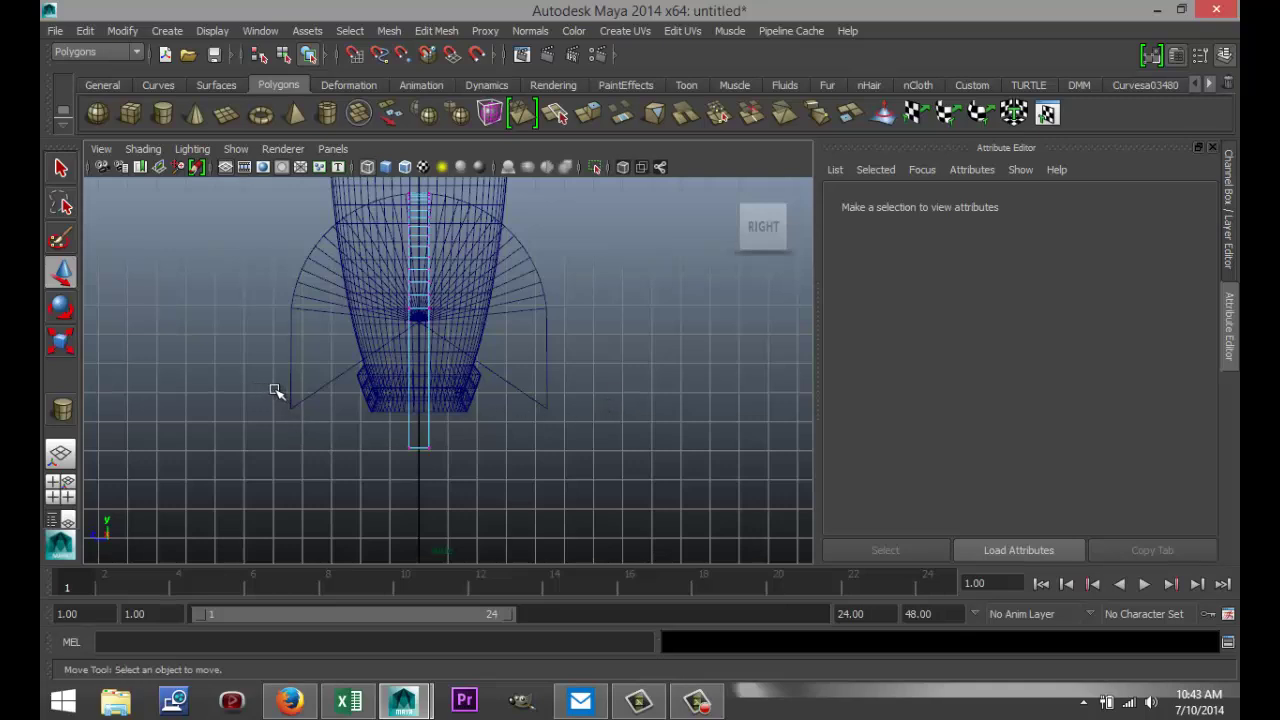
# Pull pCylinder2's two bottom corner vertices down to match the first fin
pyautogui.moveTo(276, 391); pyautogui.dragTo(318, 431)
pyautogui.moveTo(292, 408); pyautogui.dragTo(225, 276, button='right')
pyautogui.moveTo(316, 420); pyautogui.dragTo(318, 422)
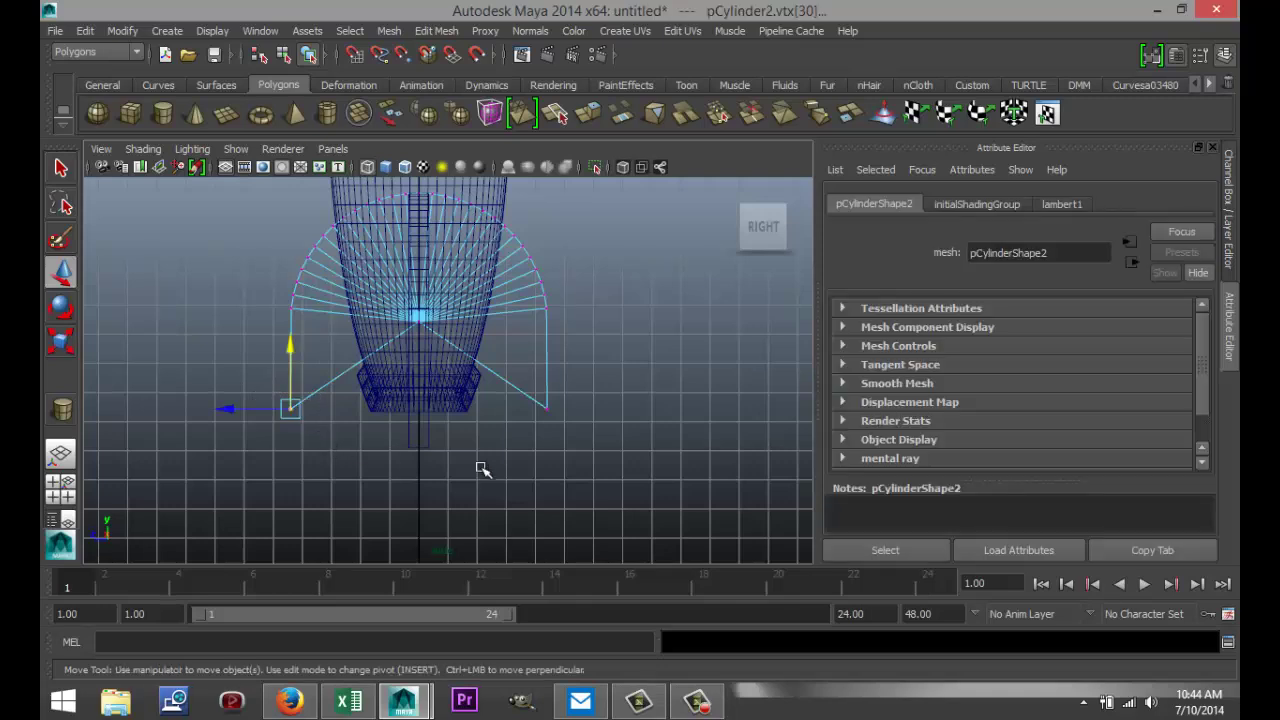
pyautogui.keyDown('shift'); pyautogui.moveTo(525, 398); pyautogui.dragTo(571, 449); pyautogui.keyUp('shift')
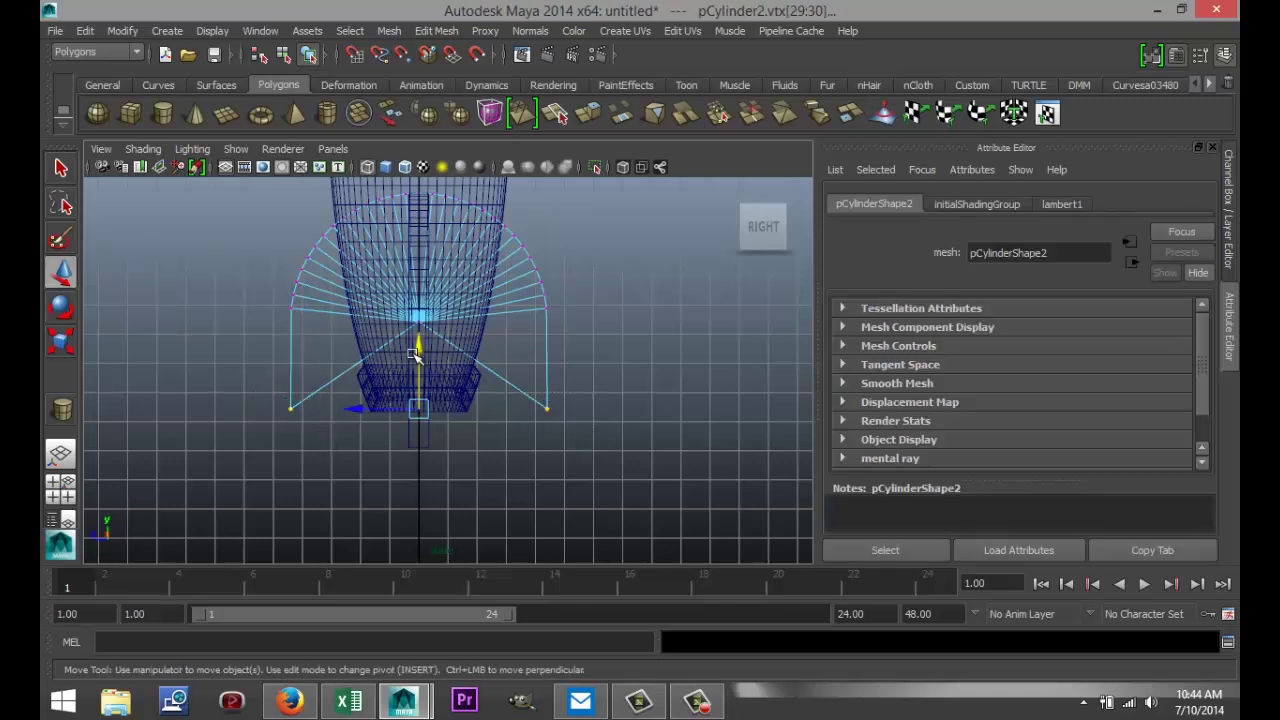
pyautogui.moveTo(415, 344); pyautogui.dragTo(416, 392)
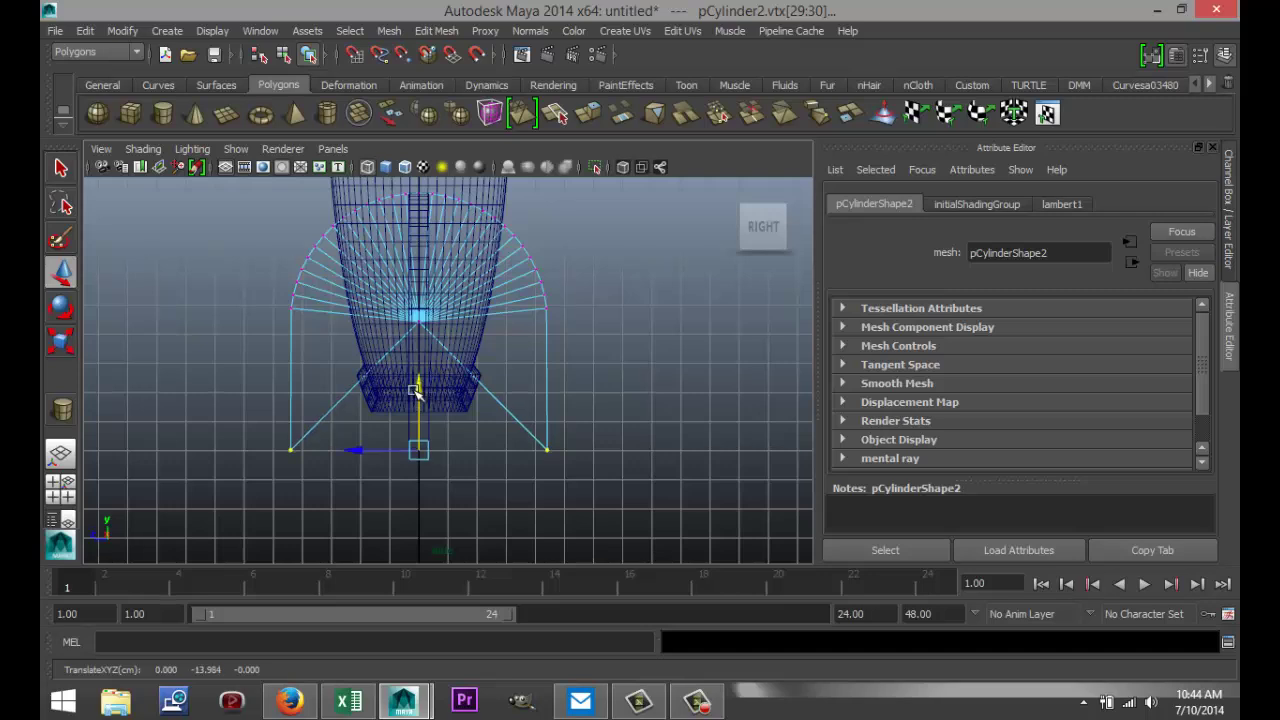
pyautogui.click(387, 503)
# Select the central shaft's two base vertices for a vertical move, then return to four views
pyautogui.click(417, 448)
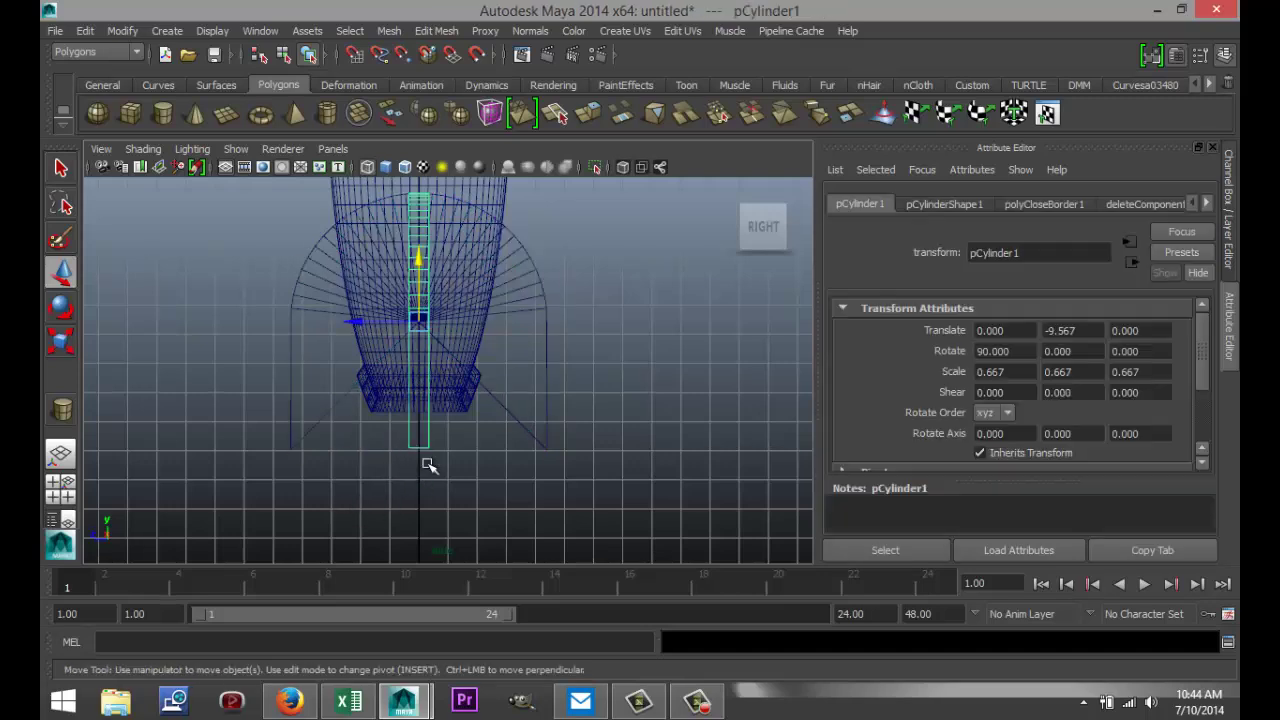
pyautogui.rightClick(395, 320)
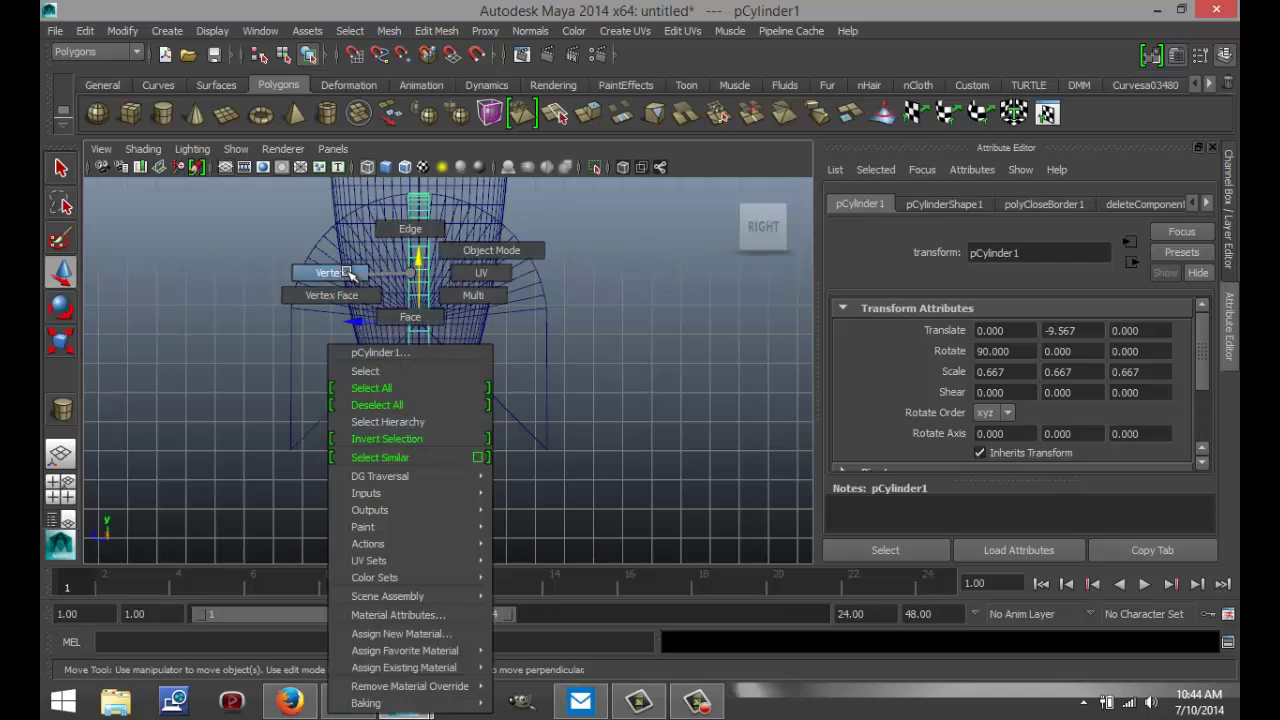
pyautogui.click(401, 422)
pyautogui.moveTo(438, 443); pyautogui.dragTo(451, 477)
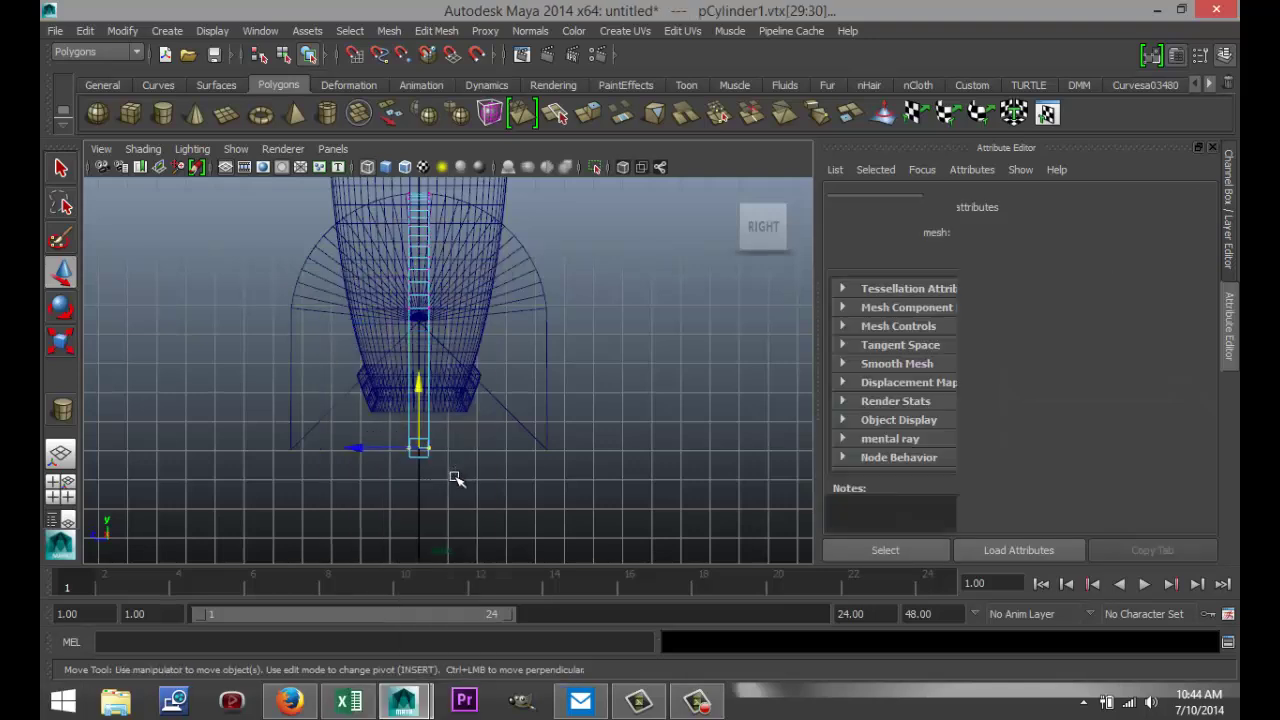
pyautogui.click(417, 385)
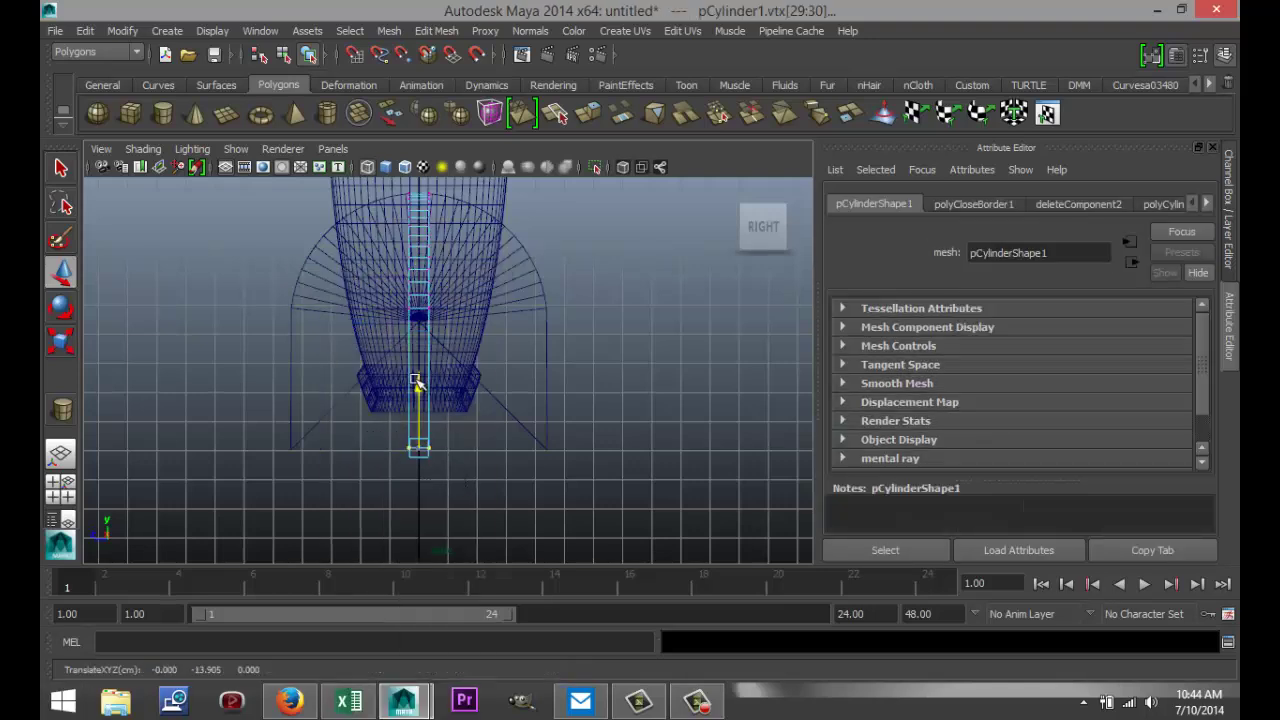
pyautogui.click(614, 491)
pyautogui.click(66, 490)
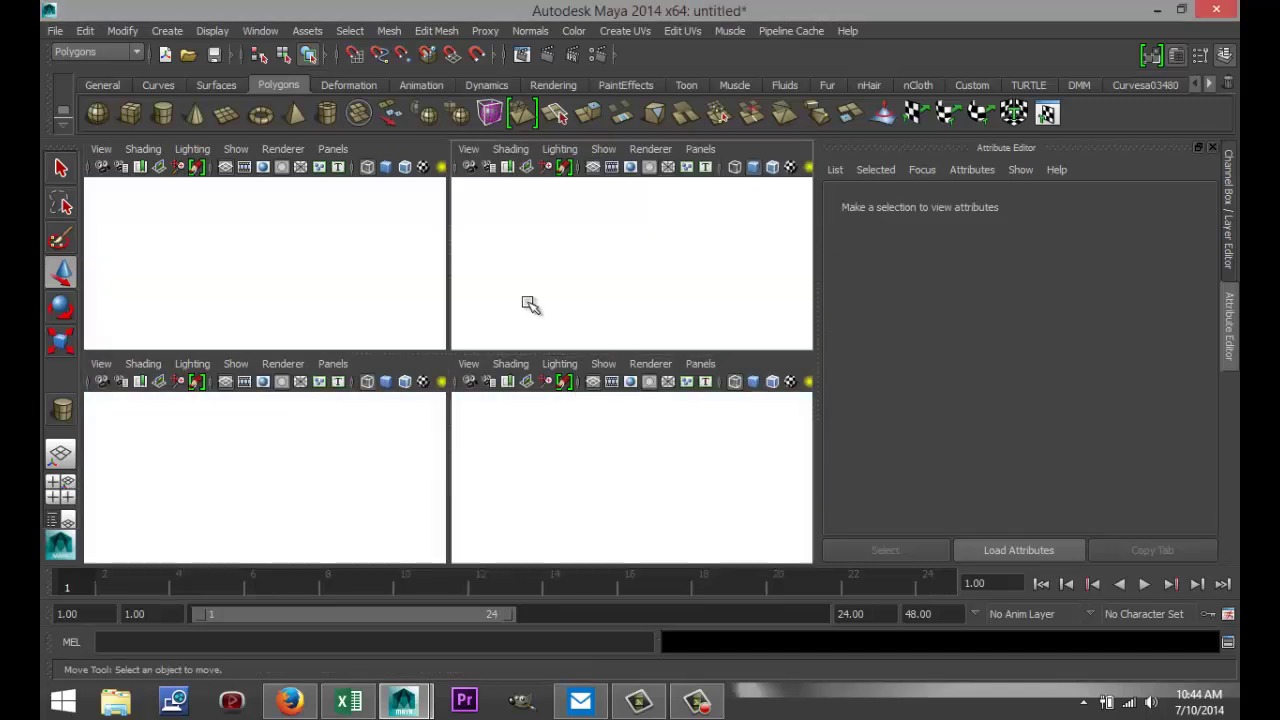
# Assign a new mia_material_x shader to the rocket body pSphere1
pyautogui.press('space')
pyautogui.keyDown('alt'); pyautogui.moveTo(617, 452); pyautogui.dragTo(554, 494); pyautogui.keyUp('alt')
pyautogui.scroll(-6, 589, 445)
pyautogui.keyDown('alt'); pyautogui.moveTo(603, 409); pyautogui.dragTo(615, 438); pyautogui.keyUp('alt')
pyautogui.click(440, 370)
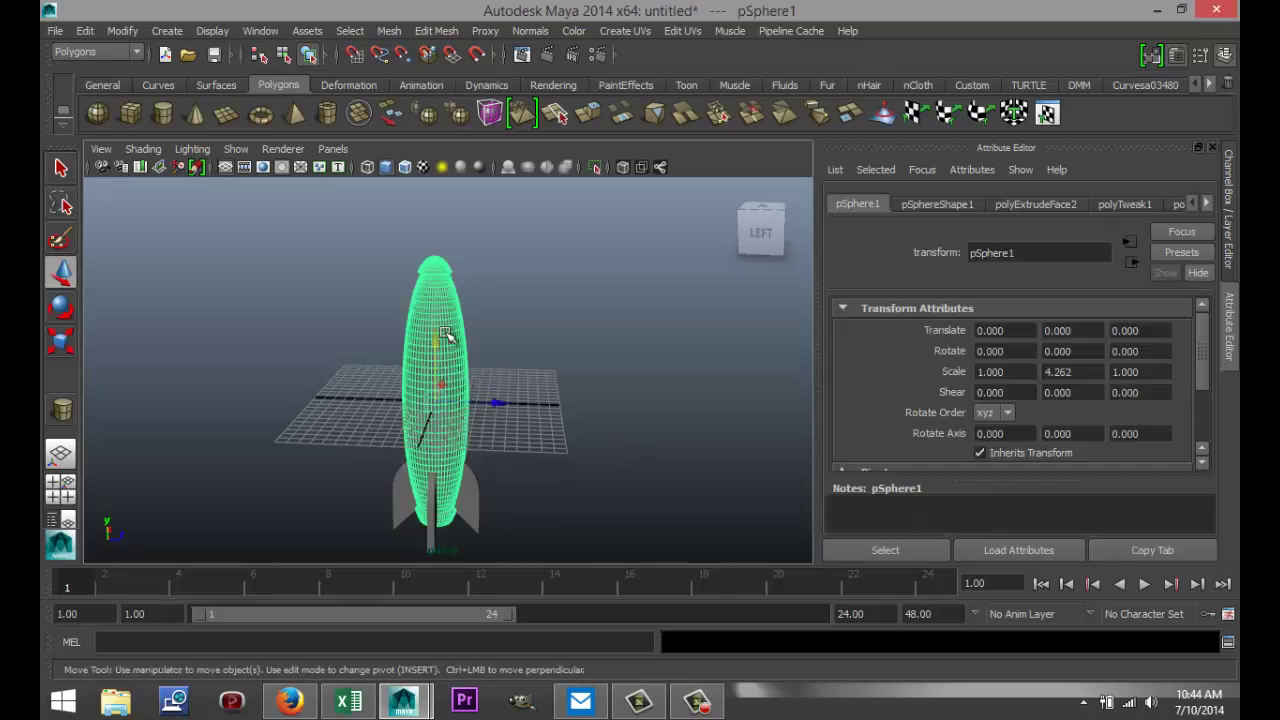
pyautogui.moveTo(442, 272); pyautogui.dragTo(455, 637, button='right')
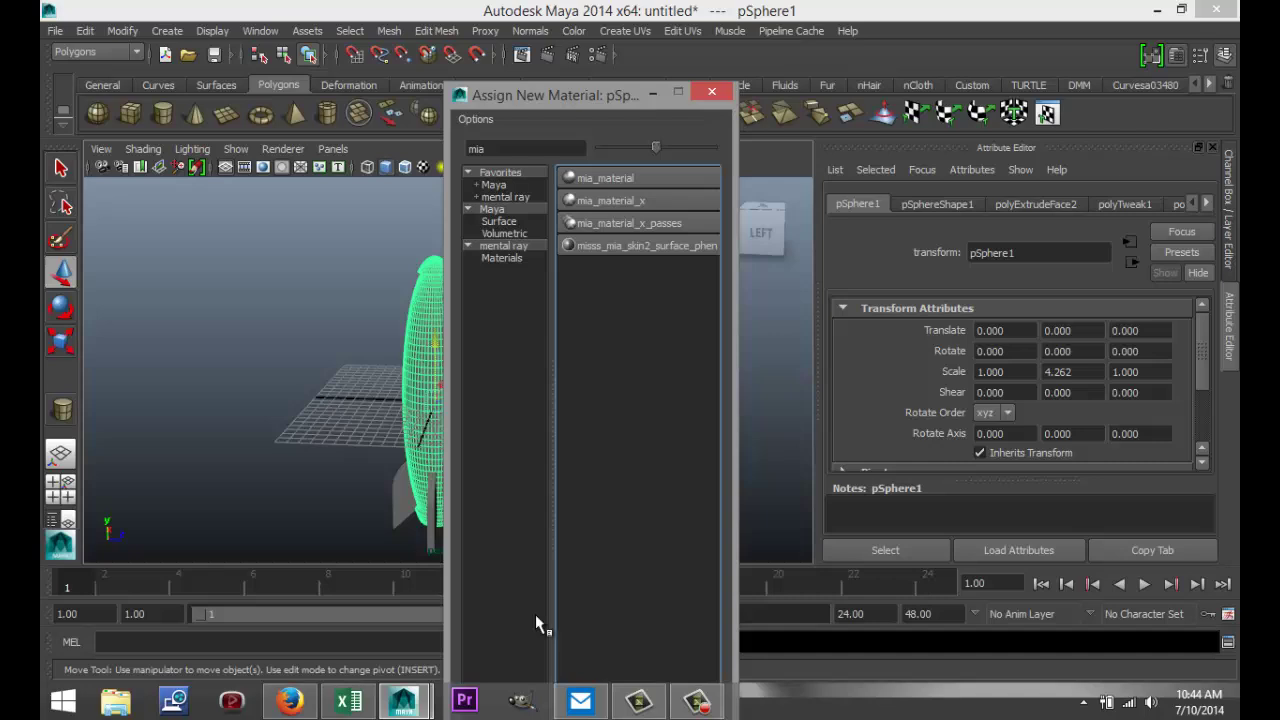
pyautogui.click(640, 201)
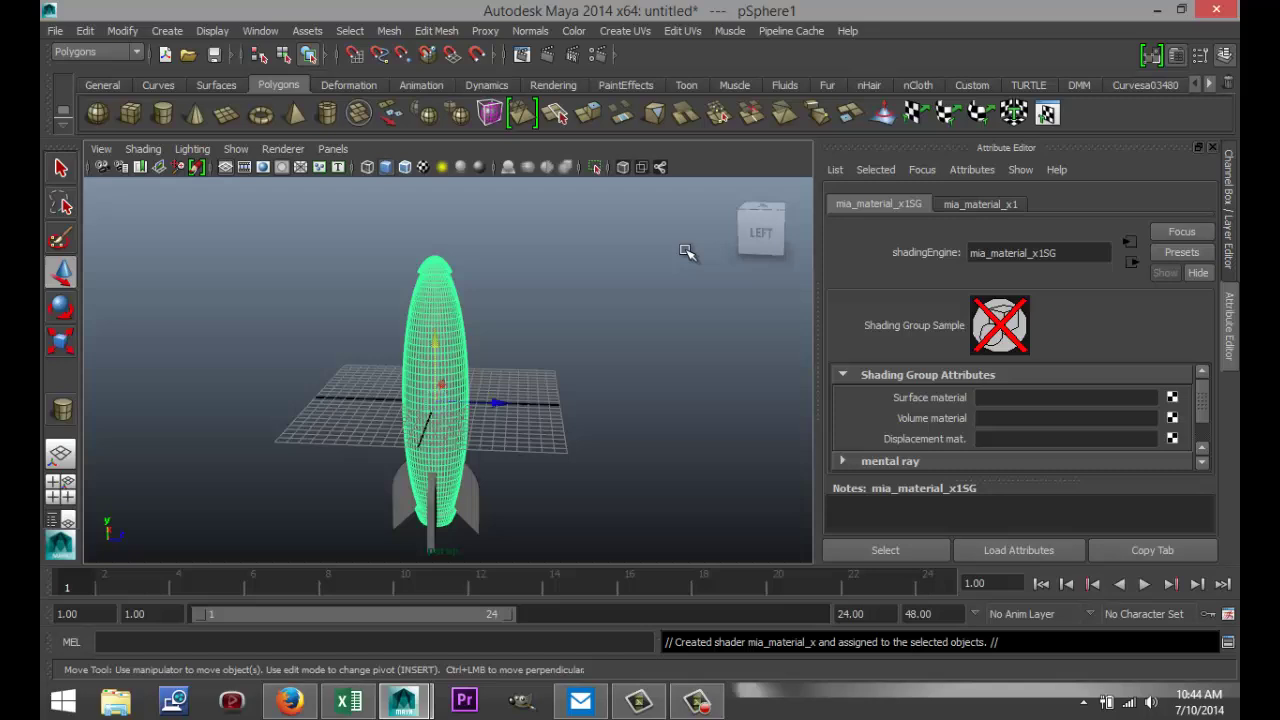
# Apply the Chrome preset to mia_material_x1
pyautogui.click(997, 205)
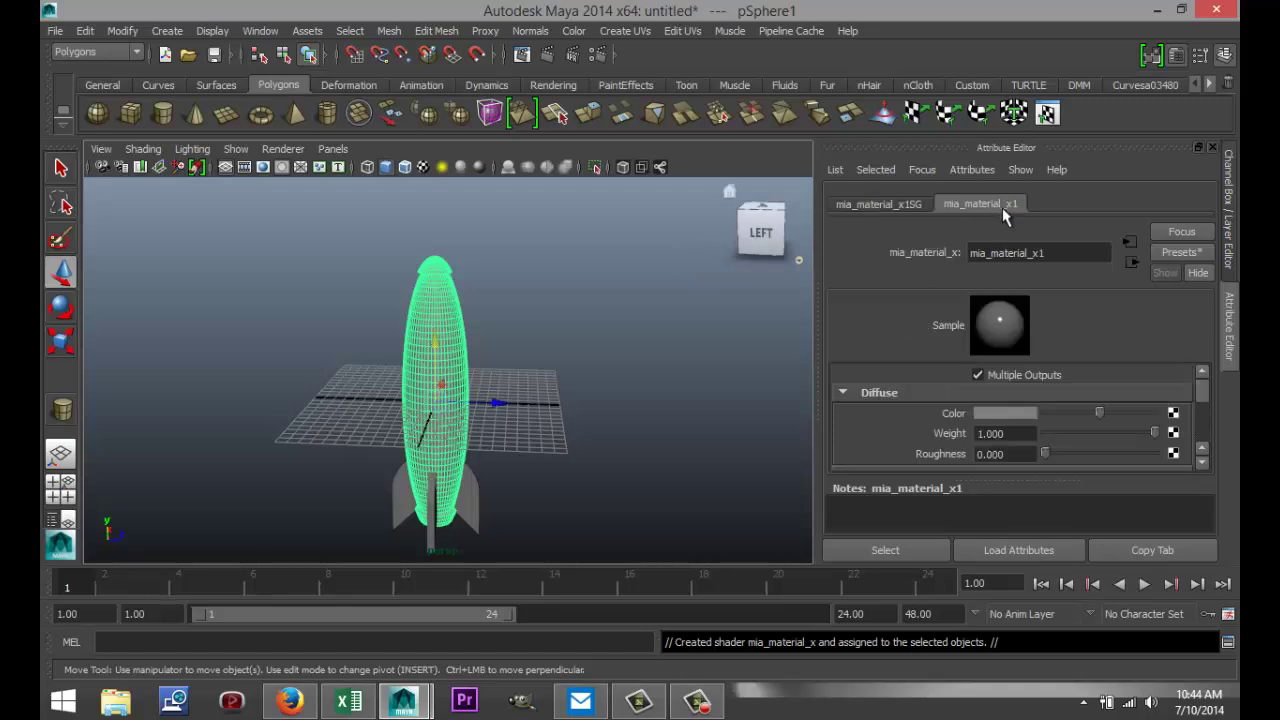
pyautogui.click(1184, 256)
pyautogui.moveTo(1119, 304)
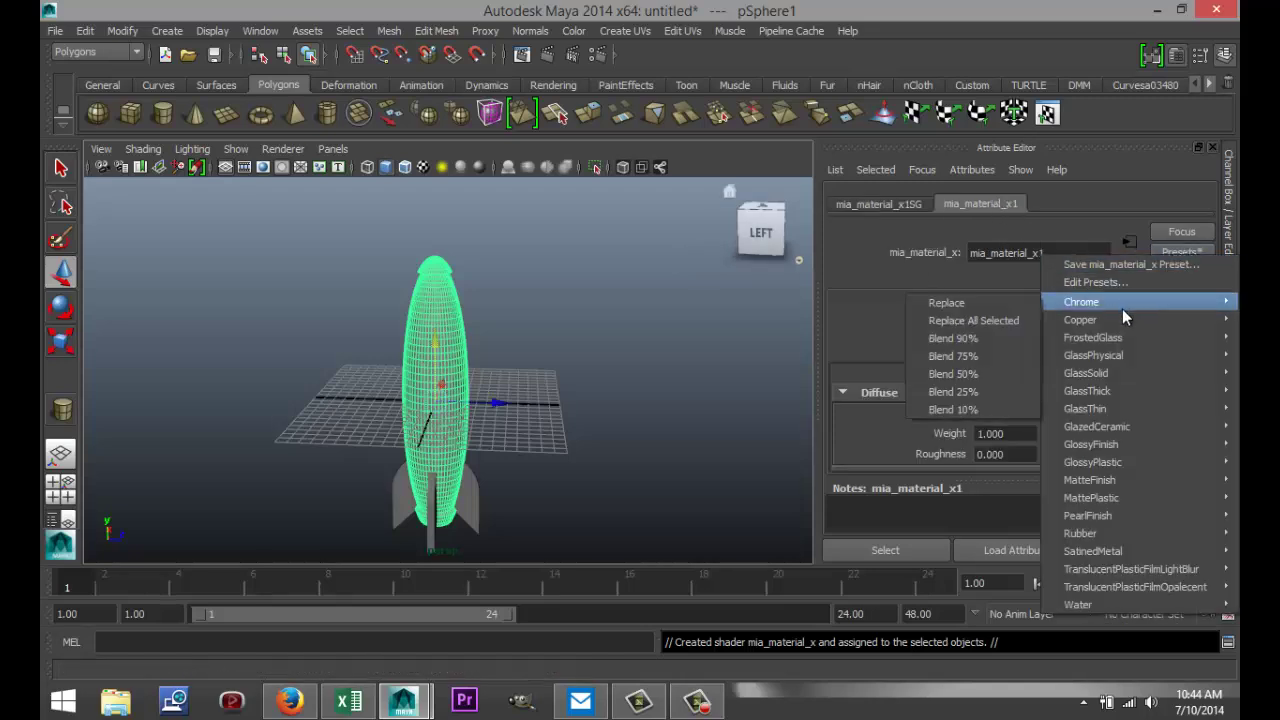
pyautogui.click(978, 306)
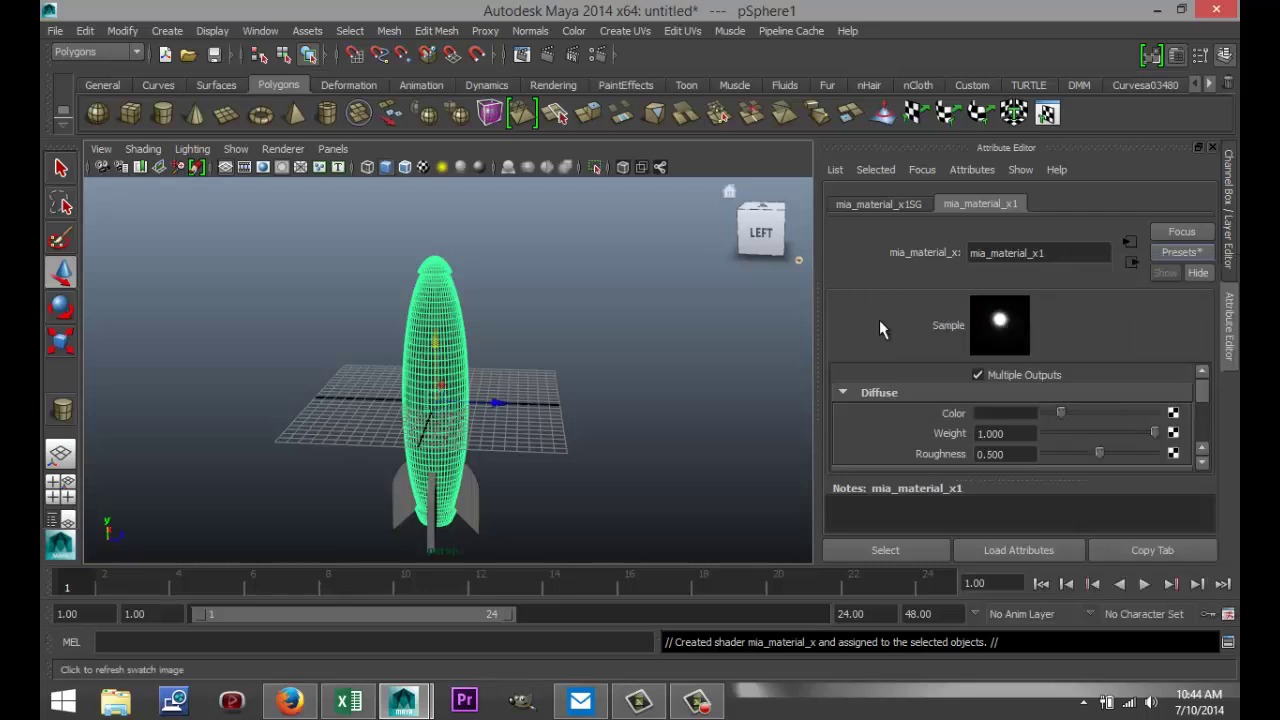
pyautogui.keyDown('alt'); pyautogui.moveTo(610, 418); pyautogui.dragTo(634, 403); pyautogui.keyUp('alt')
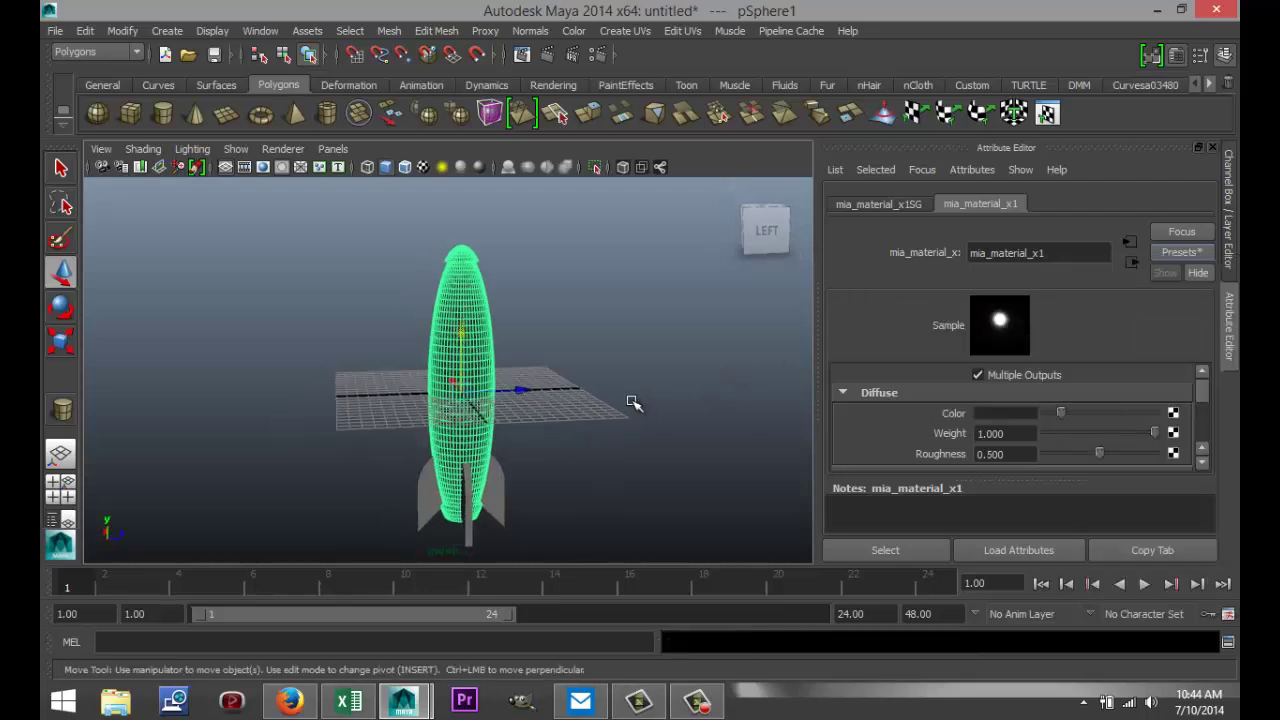
pyautogui.keyDown('alt'); pyautogui.moveTo(606, 357); pyautogui.dragTo(598, 405); pyautogui.keyUp('alt')
# Maximize the front view with shaded display and frame the rocket's nose dome
pyautogui.scroll(6, 596, 398)
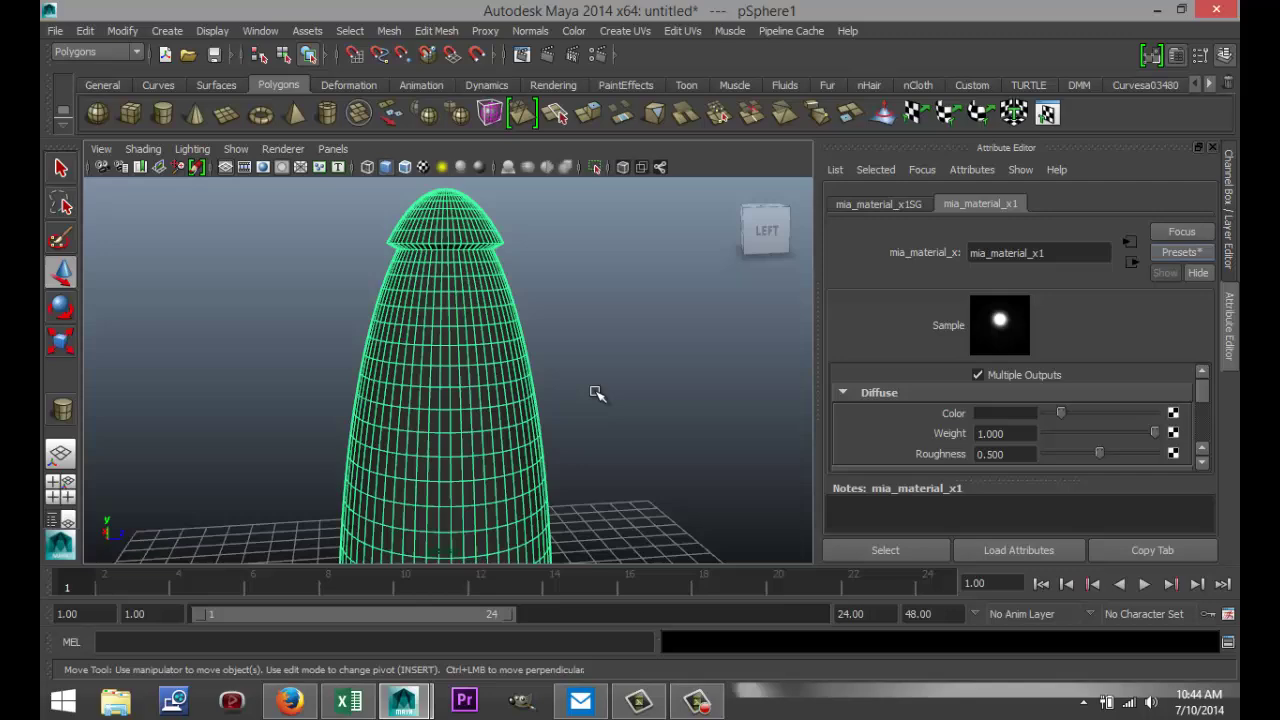
pyautogui.click(64, 490)
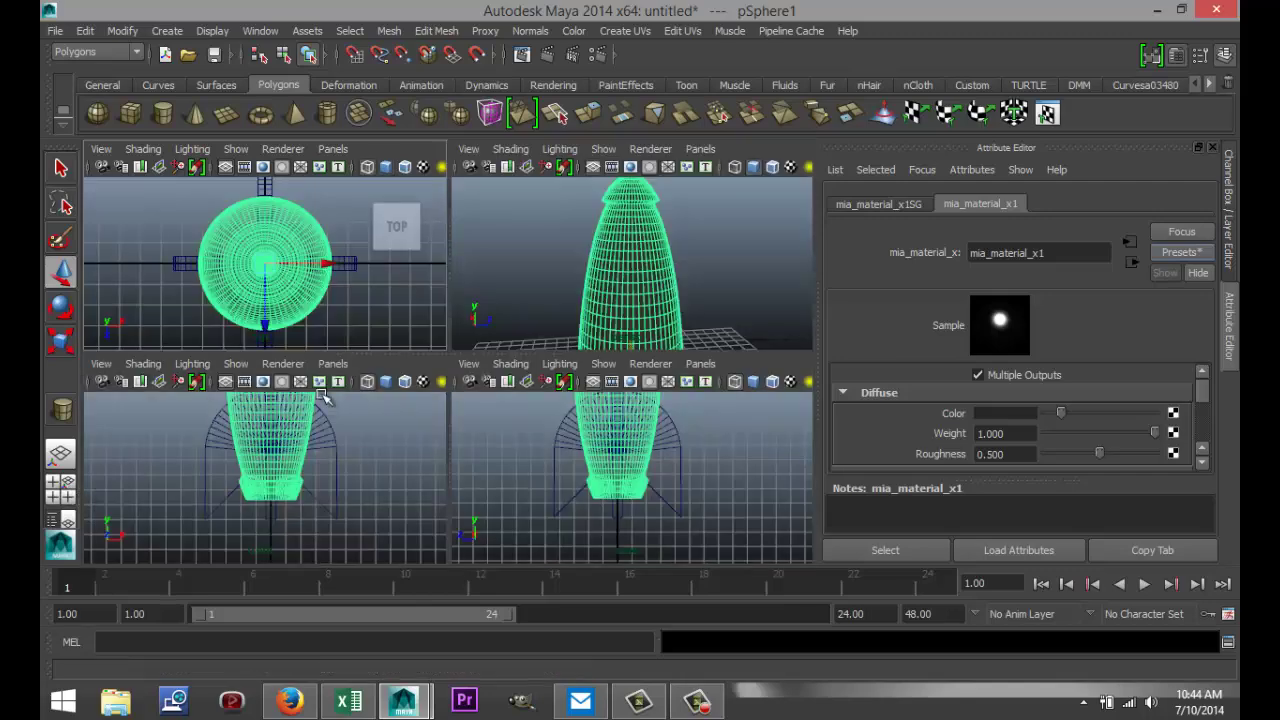
pyautogui.press('space')
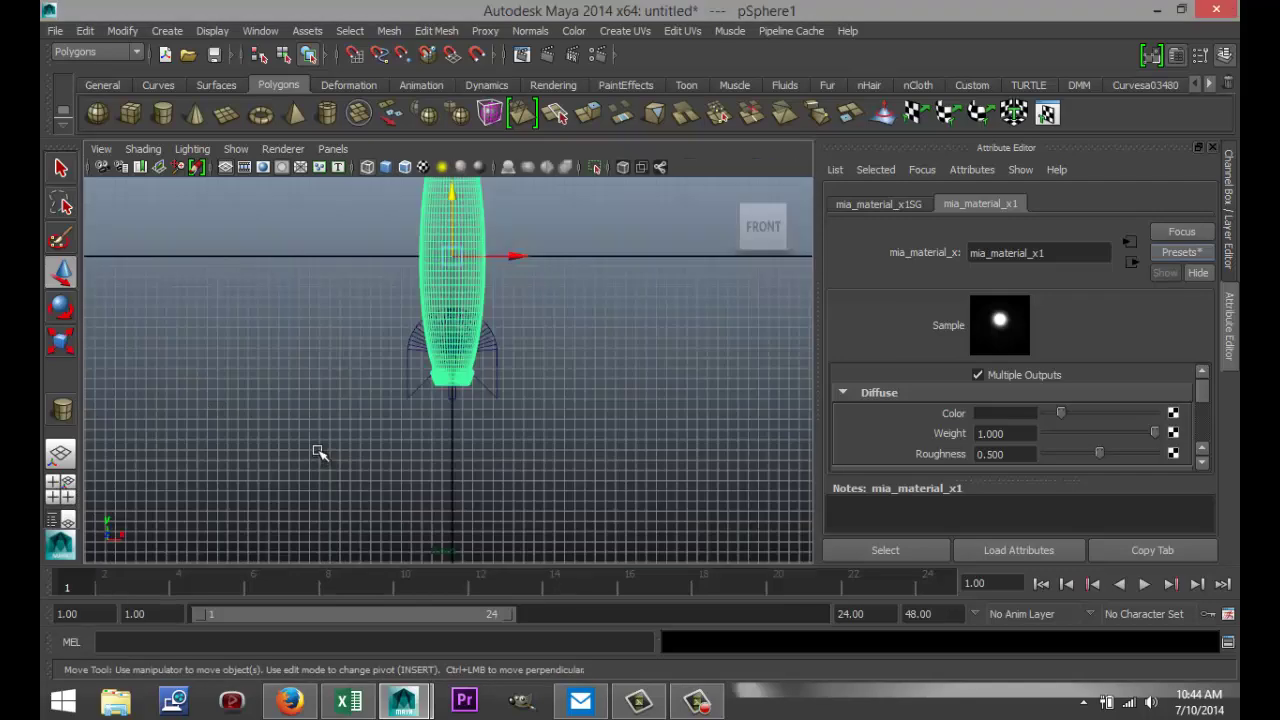
pyautogui.scroll(8, 600, 308)
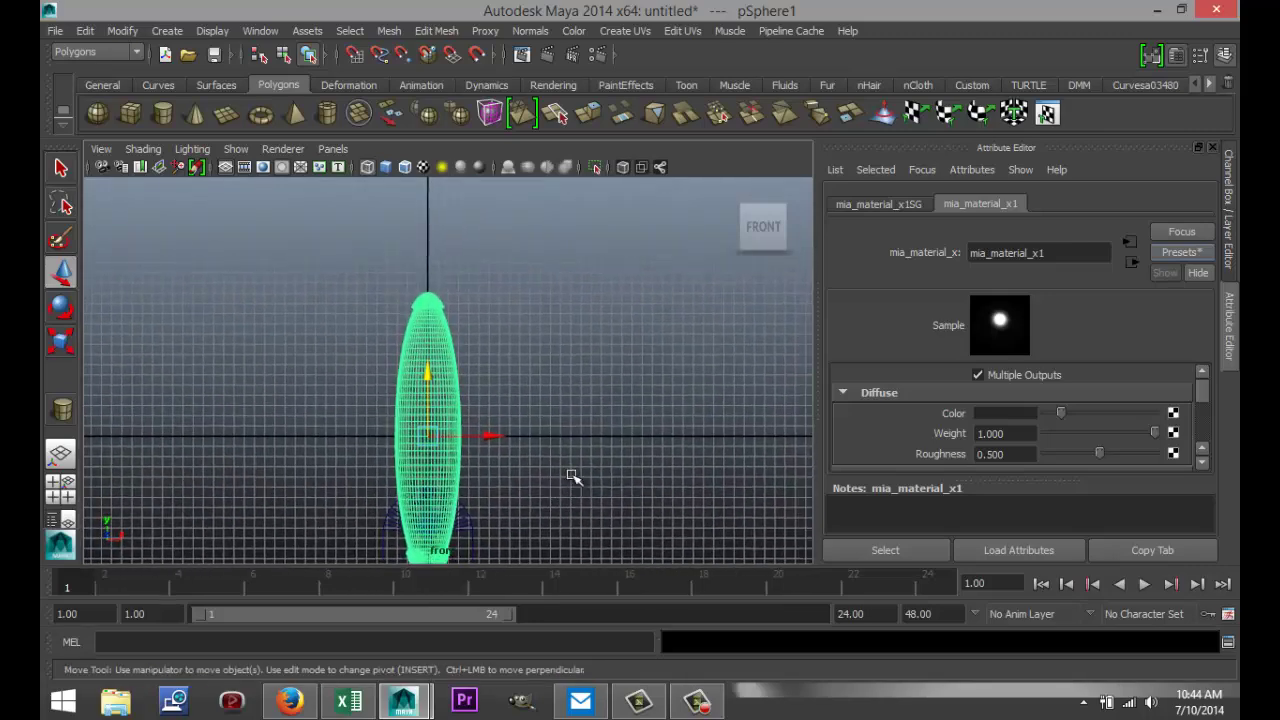
pyautogui.scroll(2, 595, 355)
pyautogui.keyDown('alt'); pyautogui.moveTo(606, 371); pyautogui.dragTo(631, 491, button='middle'); pyautogui.keyUp('alt')
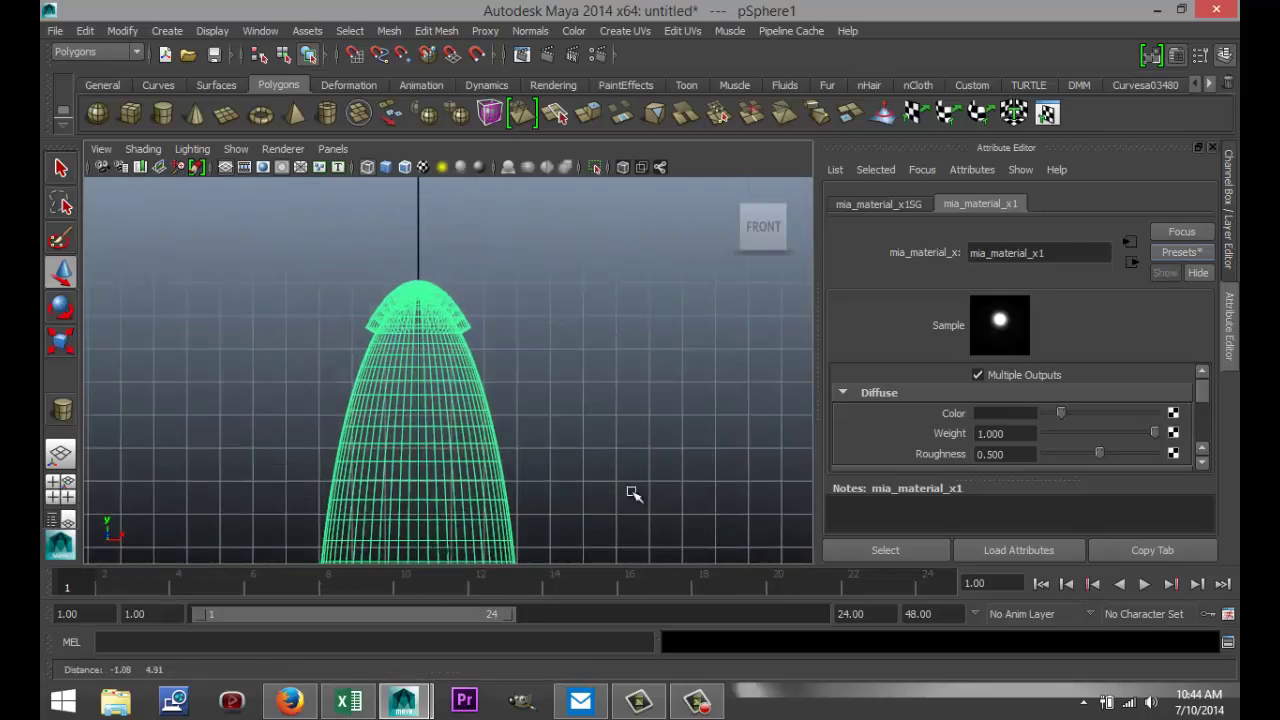
pyautogui.scroll(4, 615, 440)
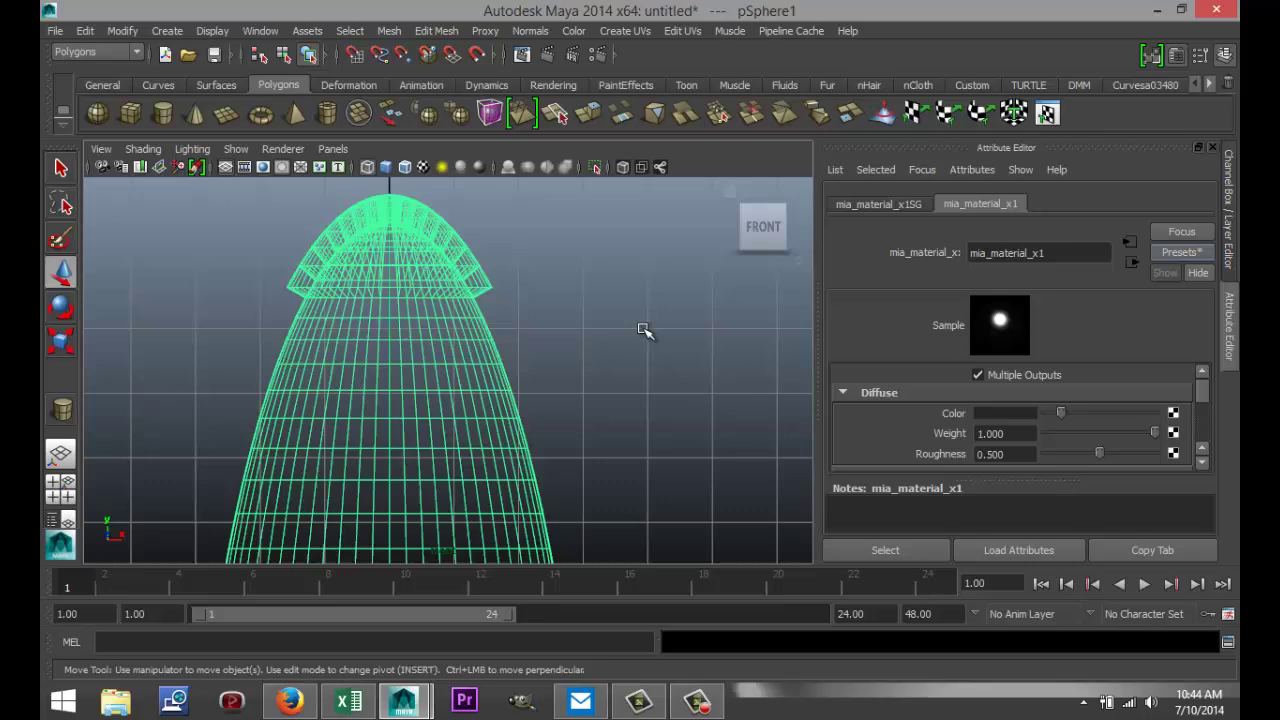
pyautogui.press('5')
pyautogui.scroll(1, 634, 323)
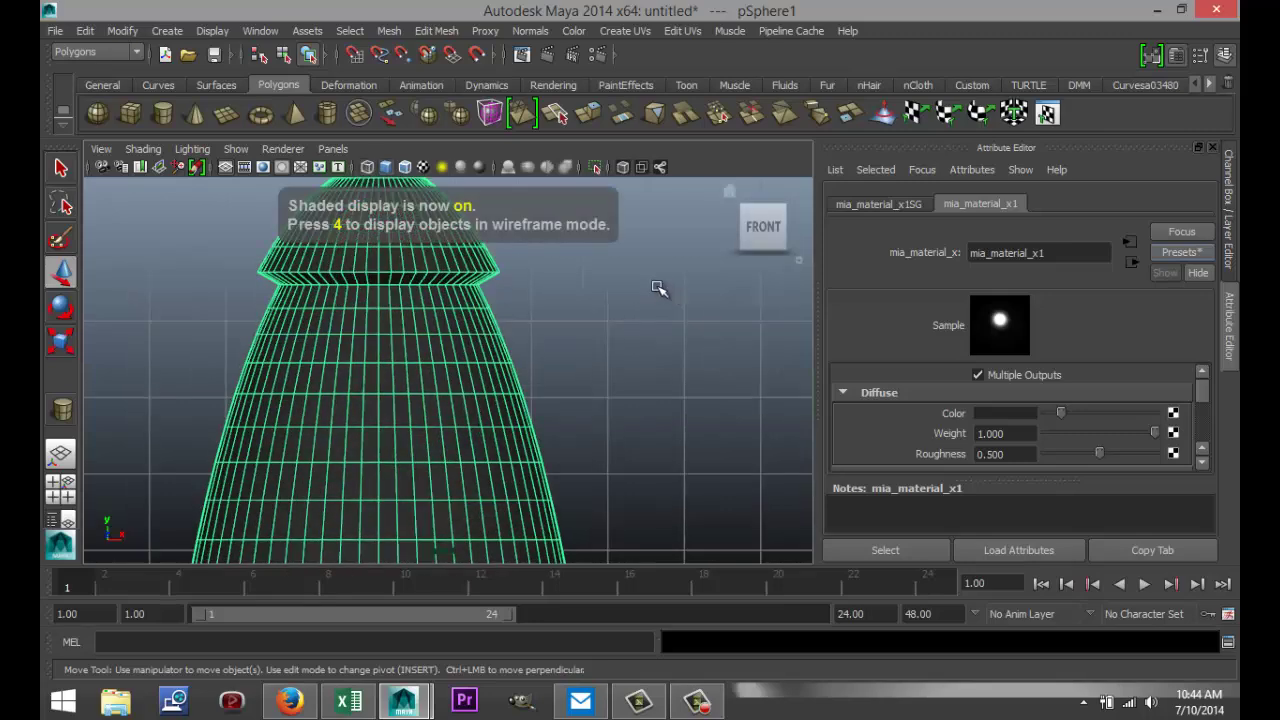
pyautogui.keyDown('alt'); pyautogui.moveTo(658, 289); pyautogui.dragTo(746, 451, button='middle'); pyautogui.keyUp('alt')
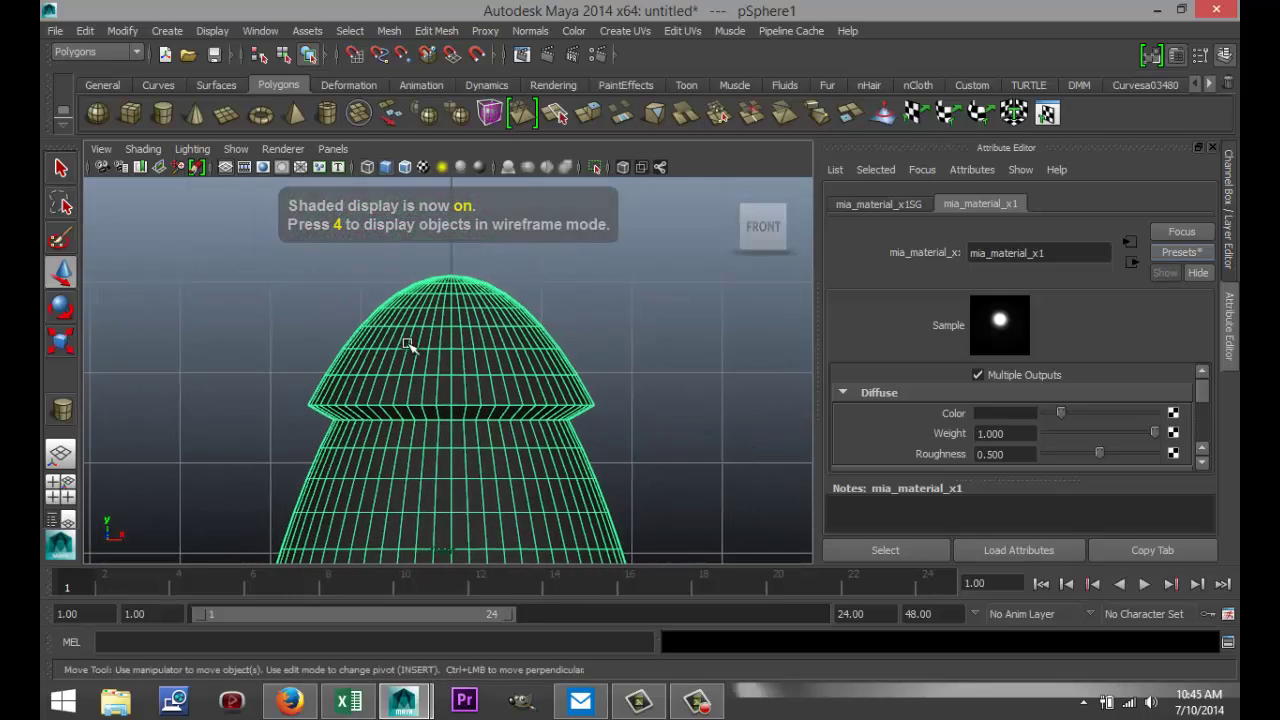
# Select the nose dome faces and assign them a new red Phong E material
pyautogui.moveTo(408, 342); pyautogui.dragTo(399, 299, button='right')
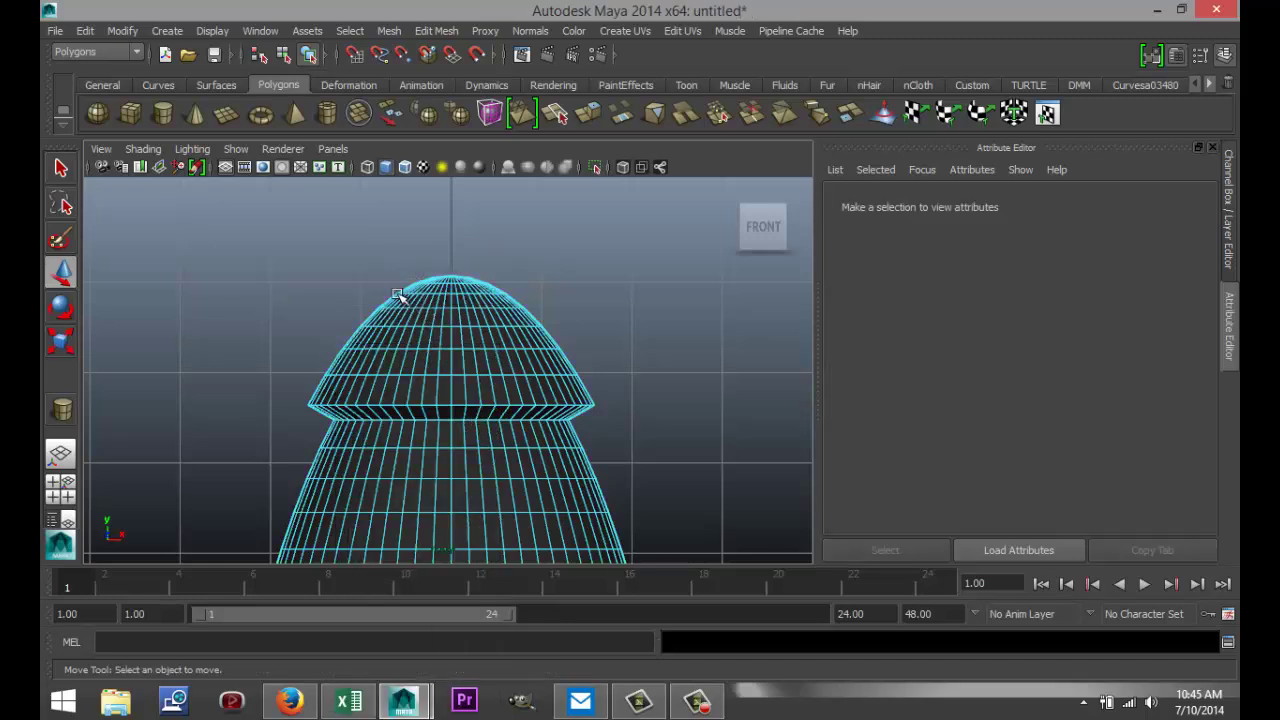
pyautogui.moveTo(219, 283); pyautogui.dragTo(670, 413)
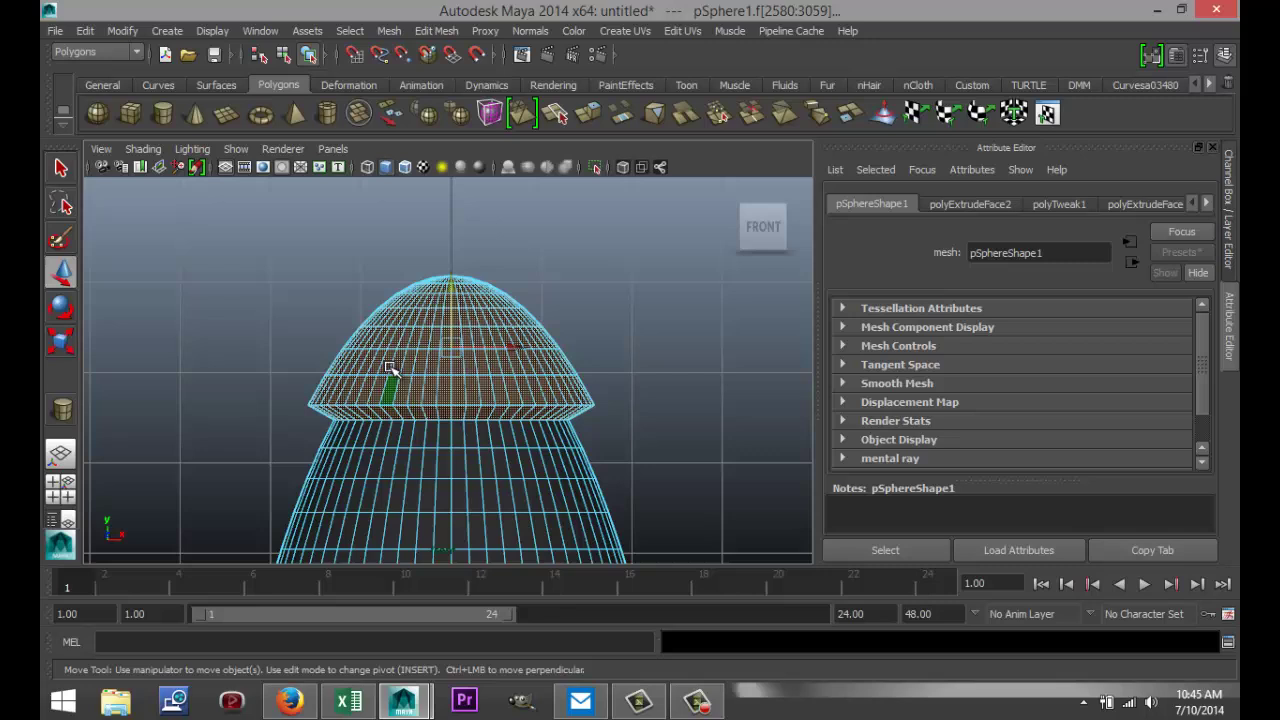
pyautogui.moveTo(397, 363); pyautogui.dragTo(410, 634, button='right')
pyautogui.doubleClick(528, 148)
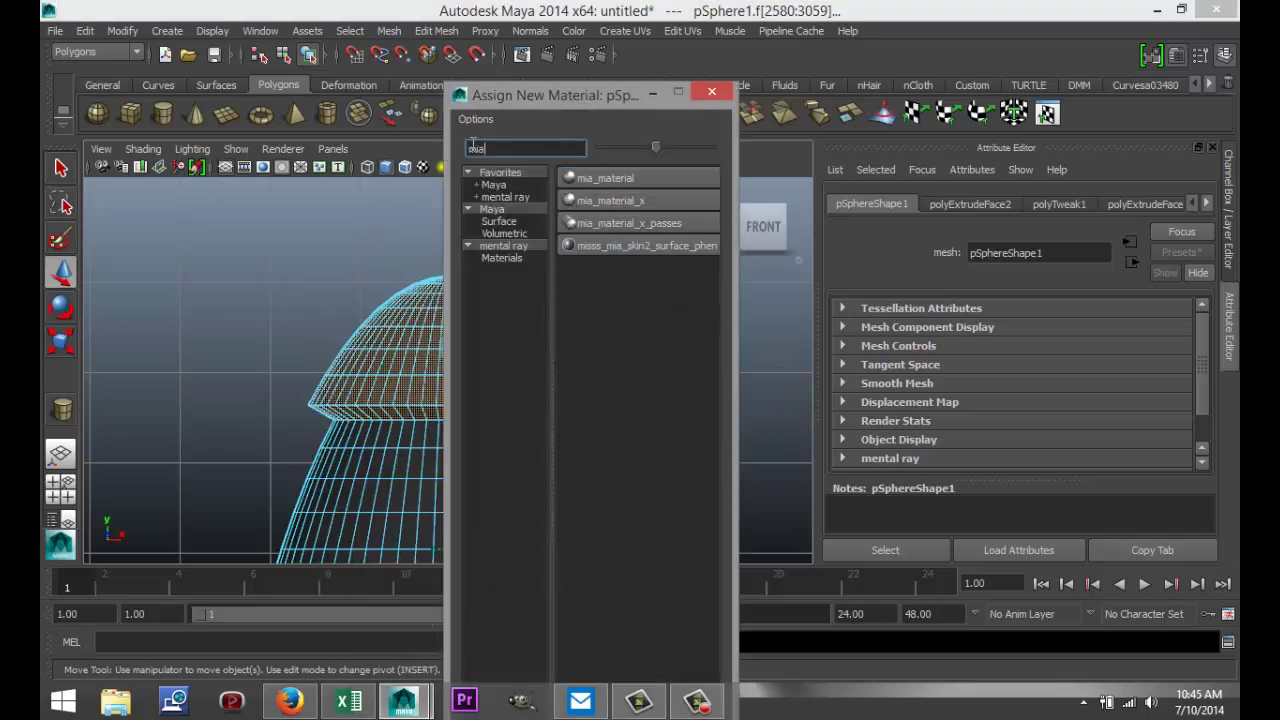
pyautogui.write('ph')
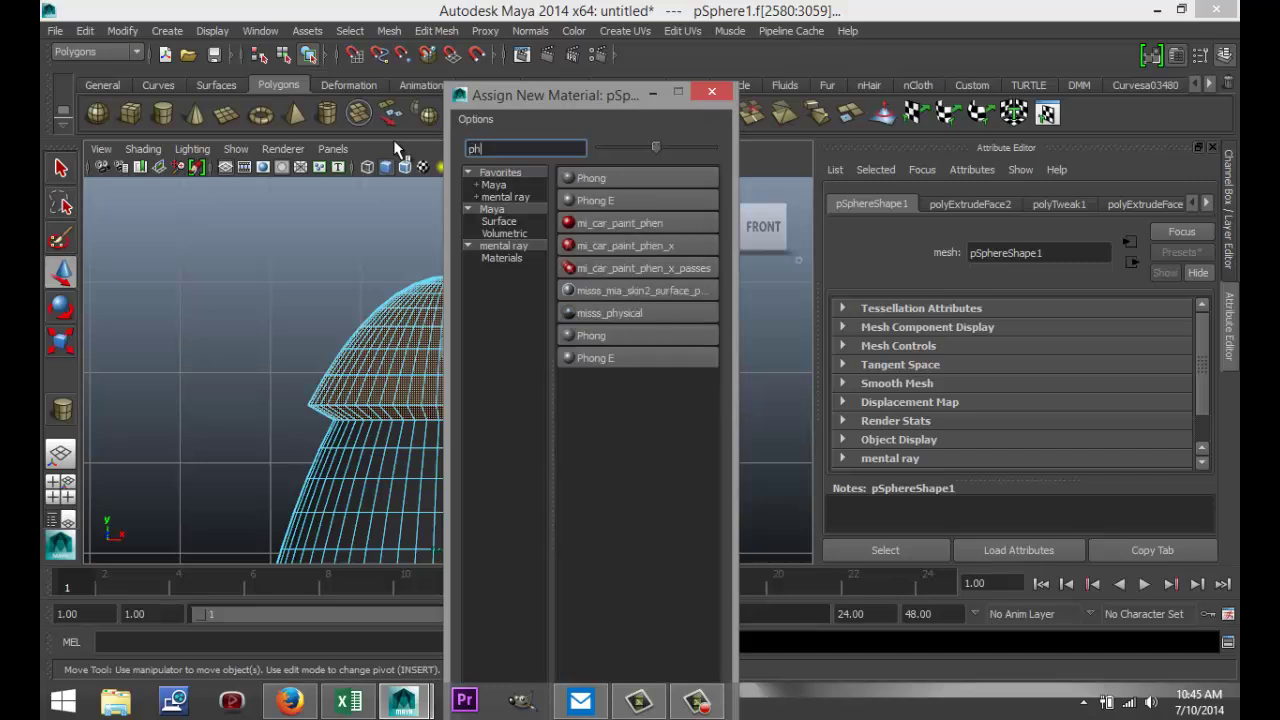
pyautogui.click(620, 202)
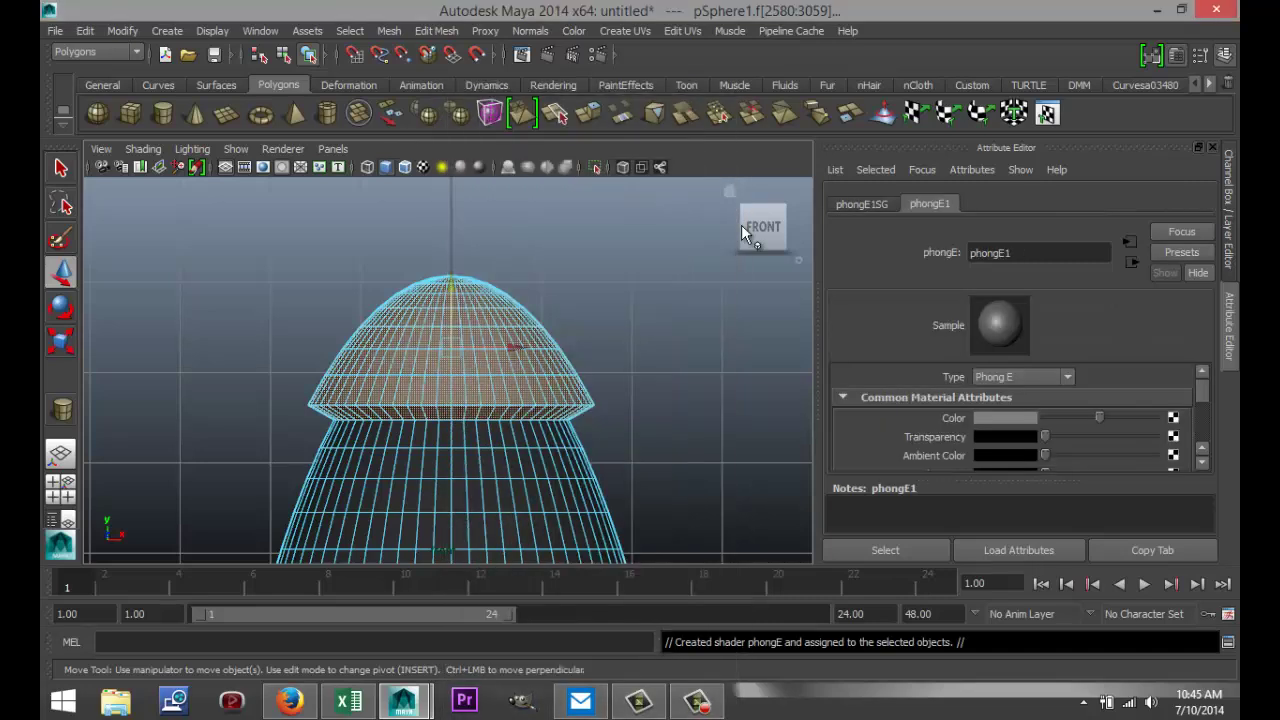
pyautogui.click(1018, 419)
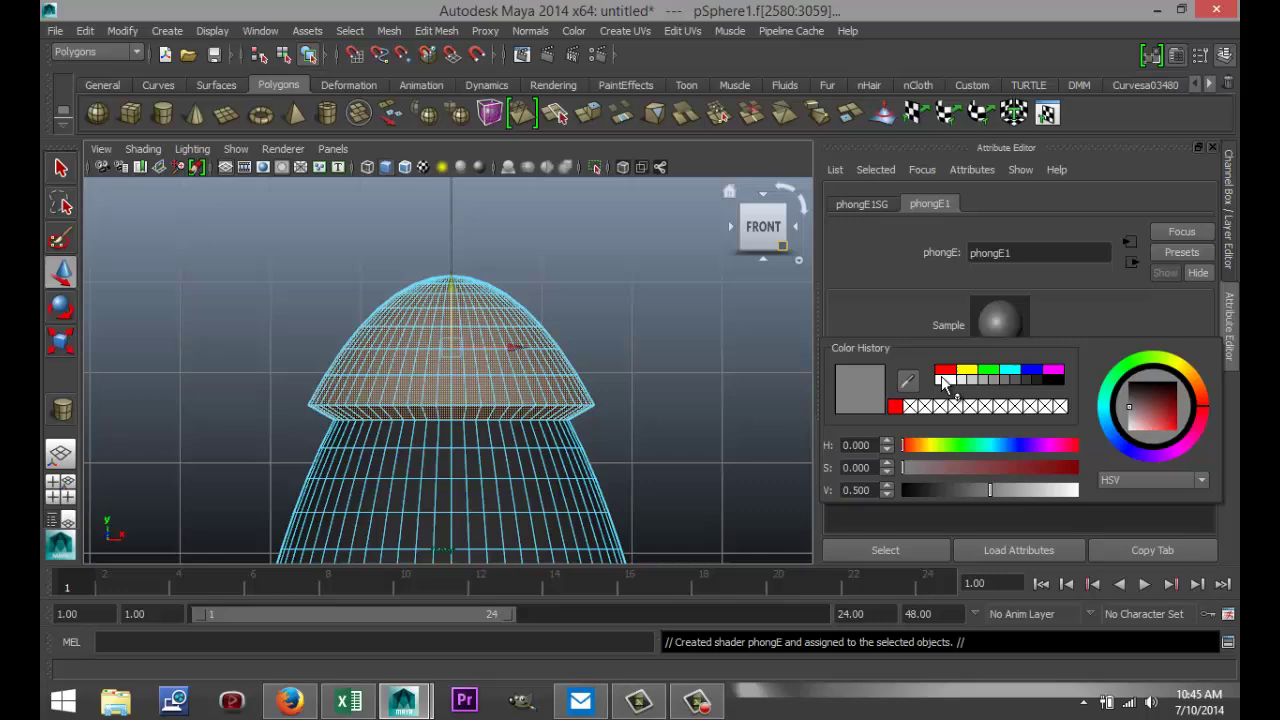
pyautogui.click(915, 432)
pyautogui.scroll(-5, 640, 381)
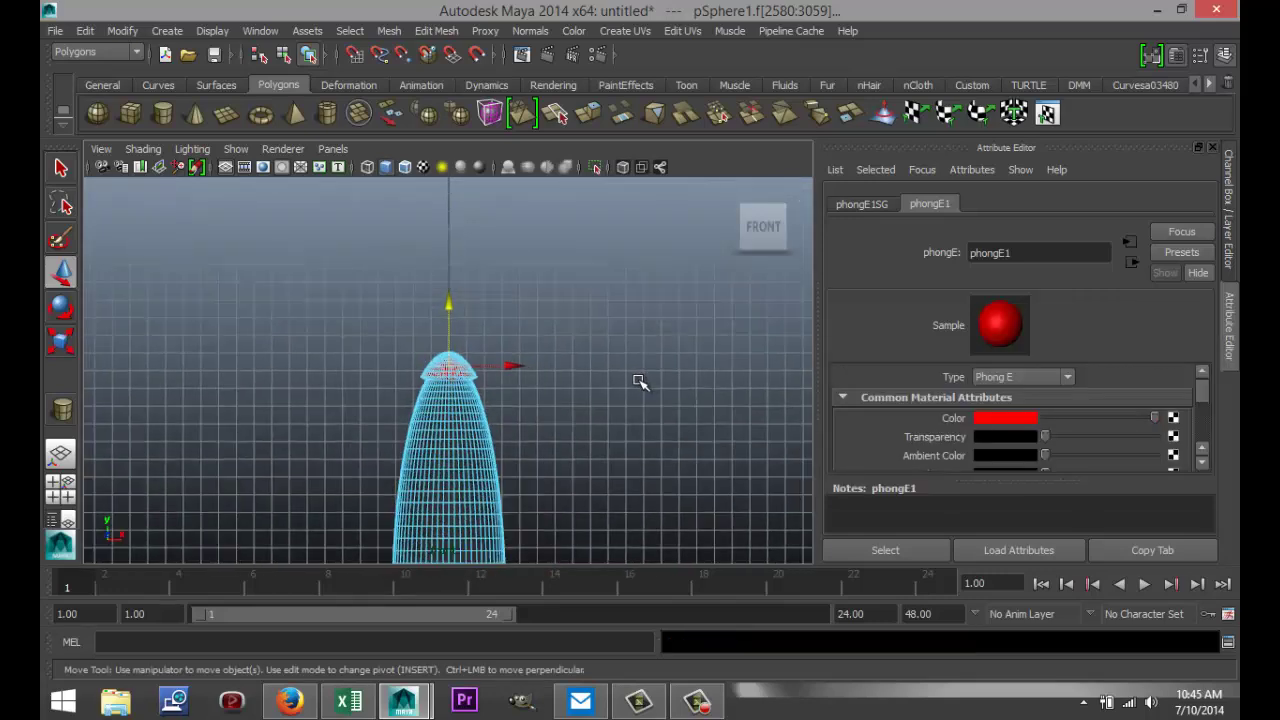
pyautogui.keyDown('alt'); pyautogui.moveTo(600, 432); pyautogui.dragTo(625, 120, button='middle'); pyautogui.keyUp('alt')
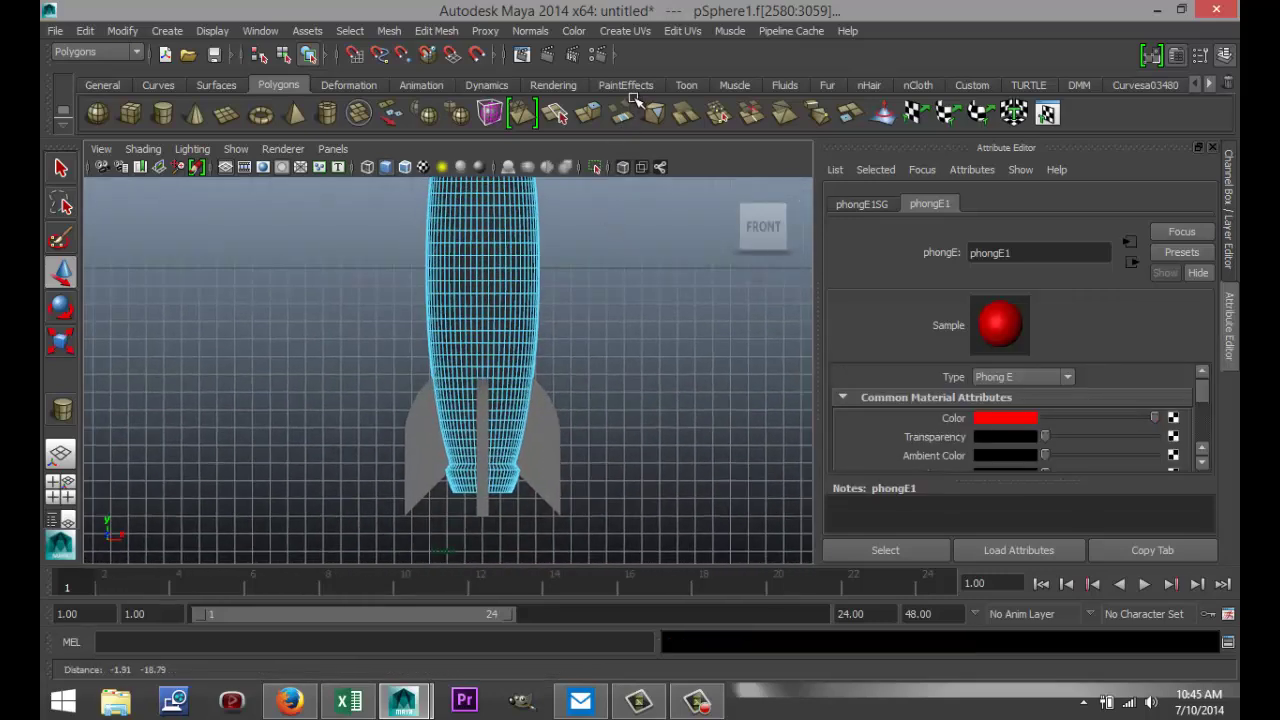
# Assign a new red Phong E material to the fins and centre rod
pyautogui.click(415, 472)
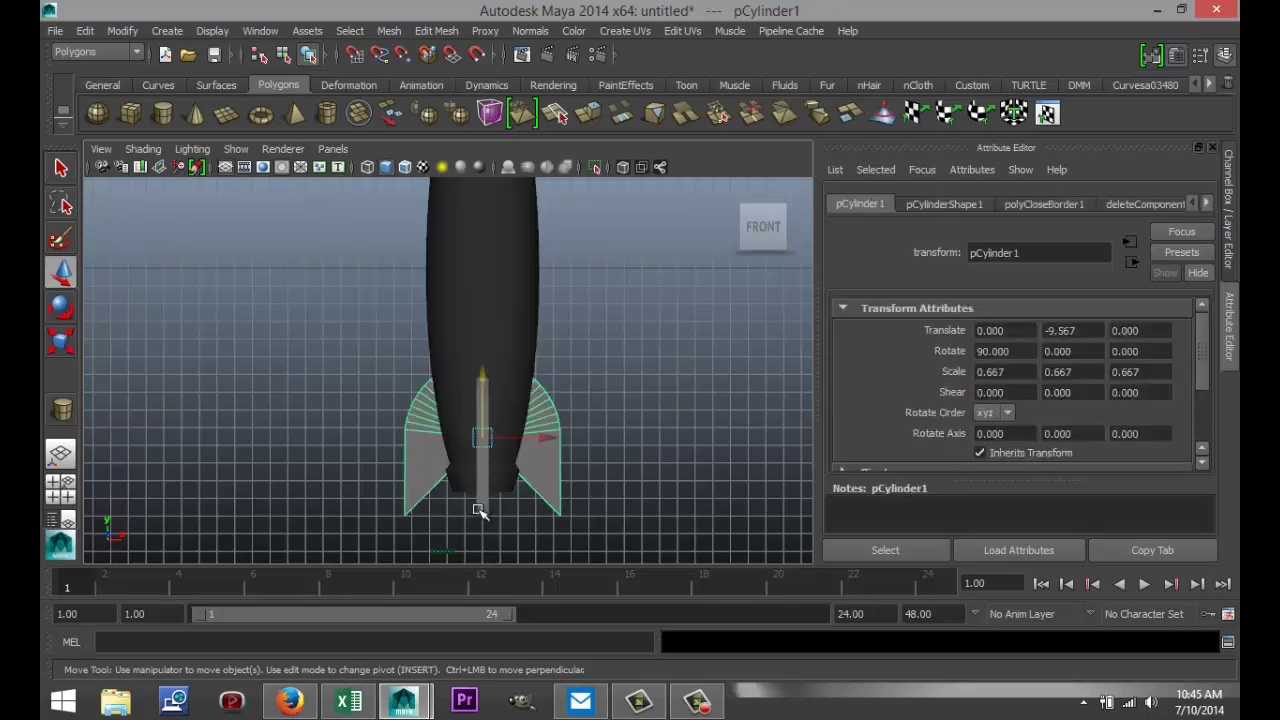
pyautogui.click(481, 509)
pyautogui.moveTo(556, 476); pyautogui.dragTo(557, 634, button='right')
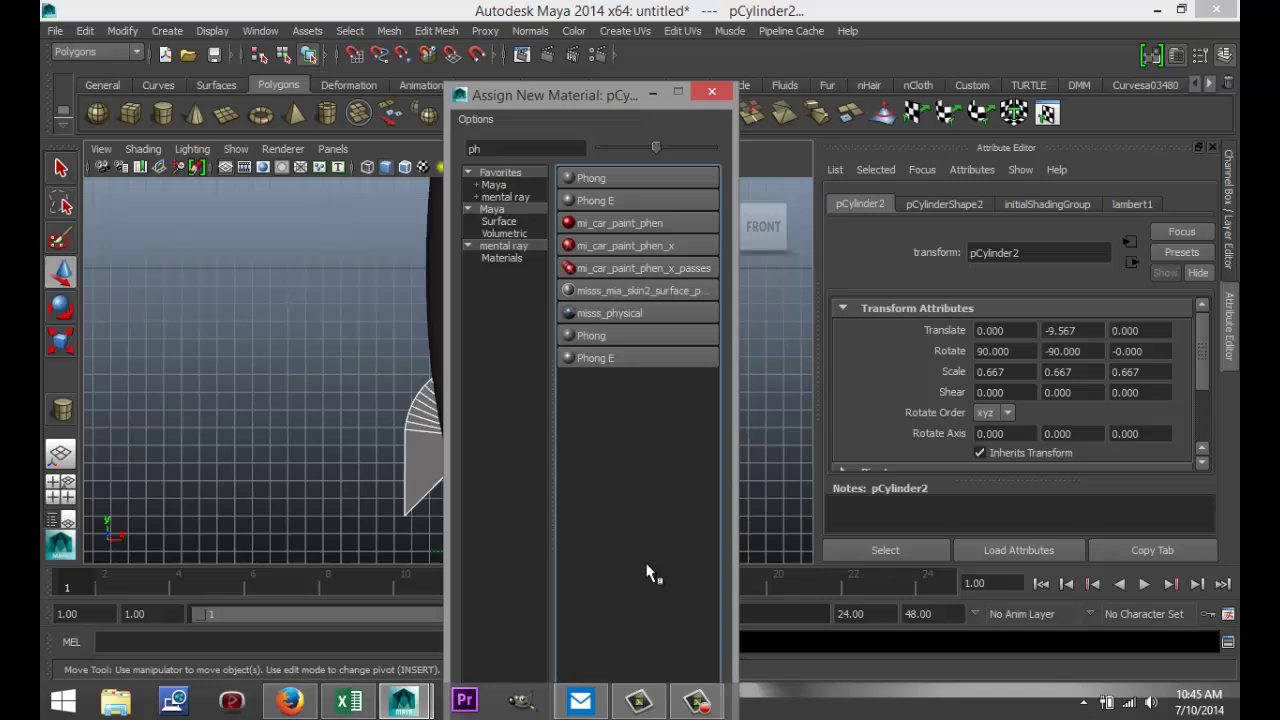
pyautogui.click(610, 200)
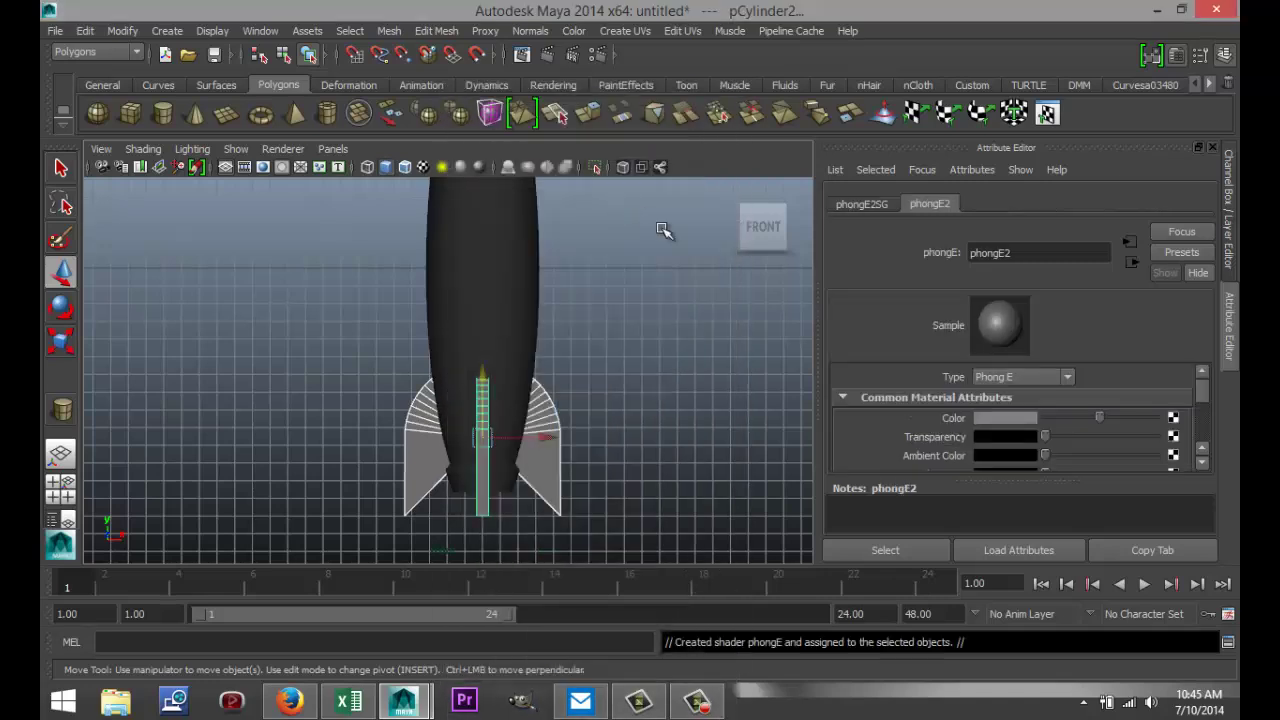
pyautogui.click(1002, 418)
pyautogui.click(945, 370)
pyautogui.scroll(5, 660, 455)
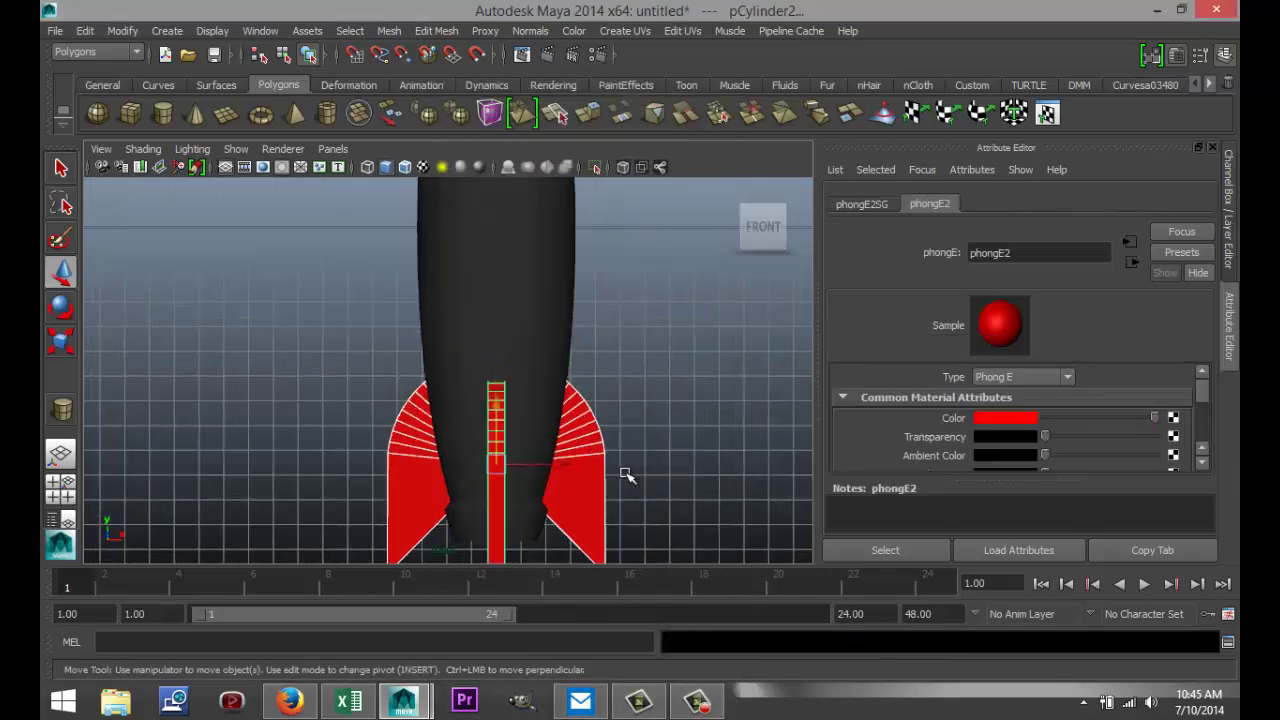
pyautogui.keyDown('alt'); pyautogui.moveTo(688, 487); pyautogui.dragTo(608, 266, button='middle'); pyautogui.keyUp('alt')
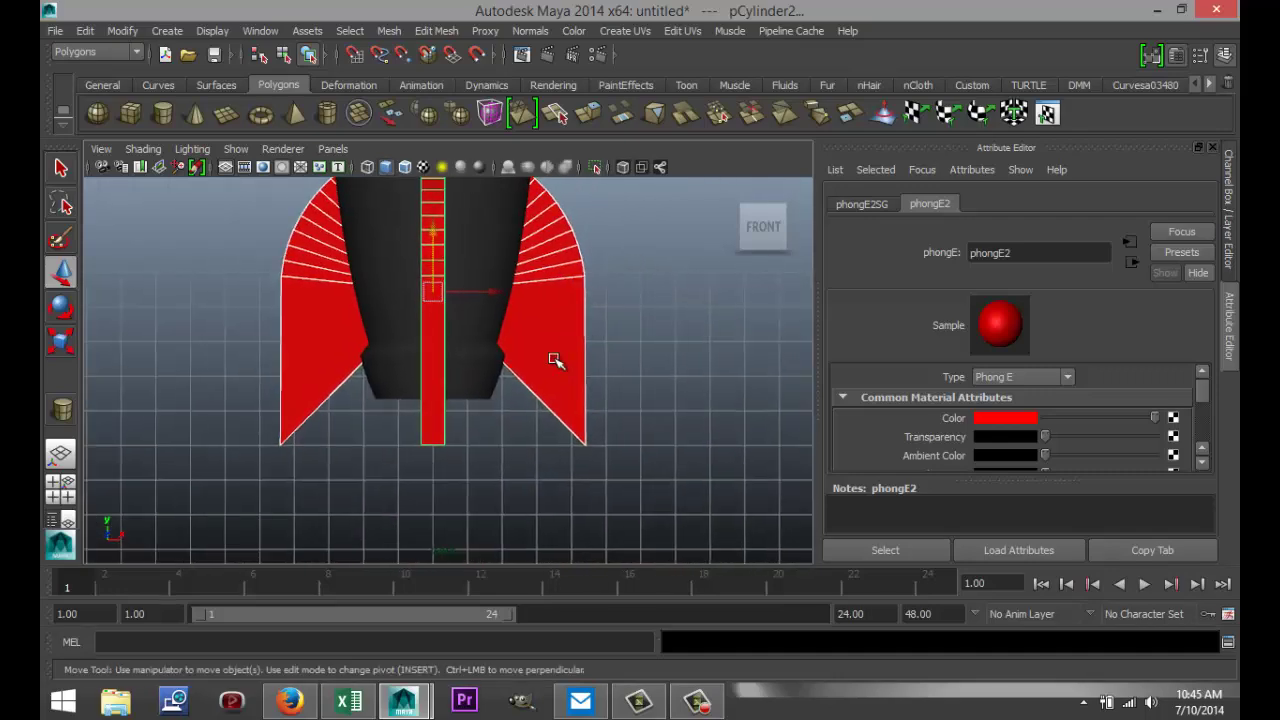
# Select the body's lower band faces and give them a new black Phong E material
pyautogui.click(463, 383)
pyautogui.scroll(6, 545, 432)
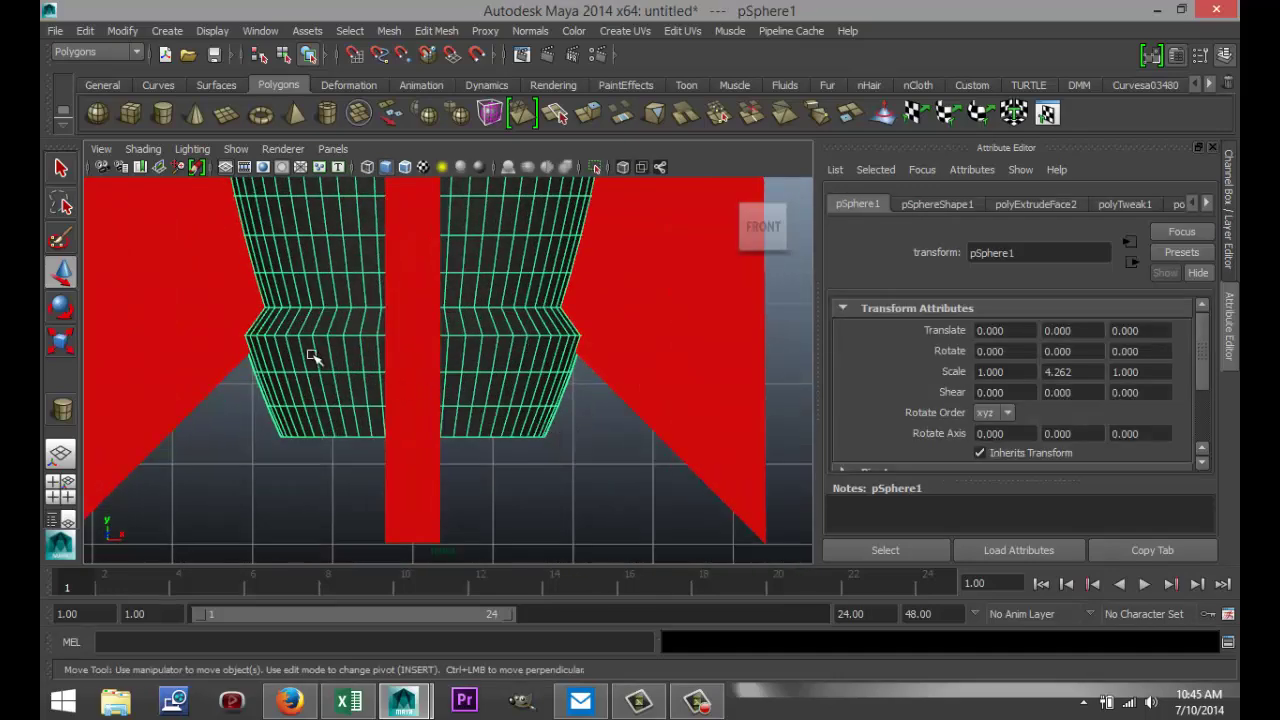
pyautogui.rightClick(313, 352)
pyautogui.click(313, 317)
pyautogui.moveTo(197, 320); pyautogui.dragTo(626, 473)
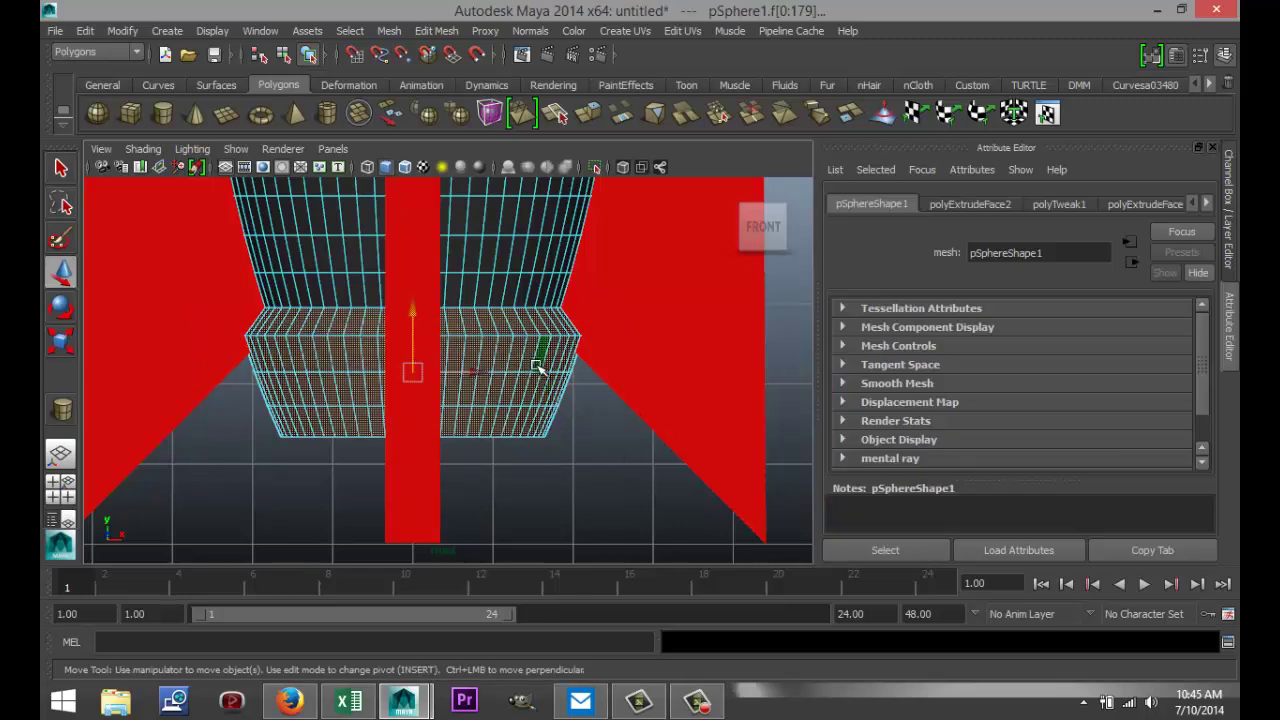
pyautogui.moveTo(538, 366); pyautogui.dragTo(545, 632, button='right')
pyautogui.click(612, 196)
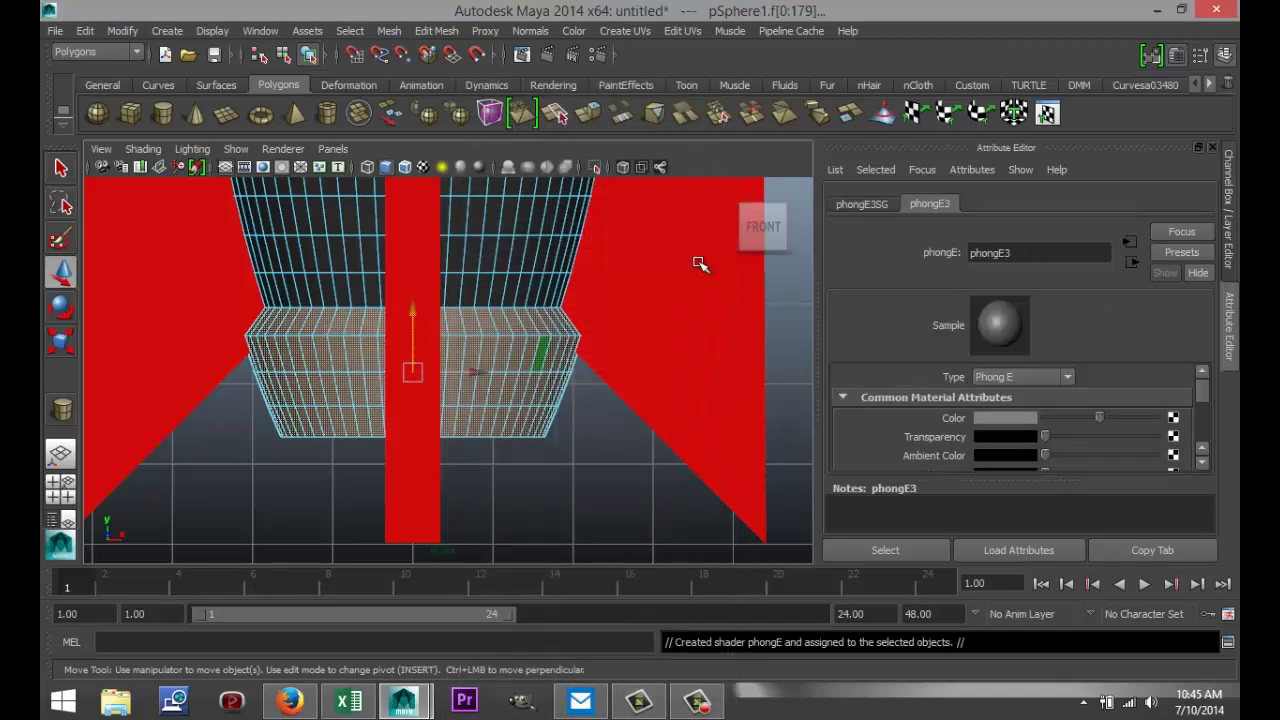
pyautogui.click(1007, 420)
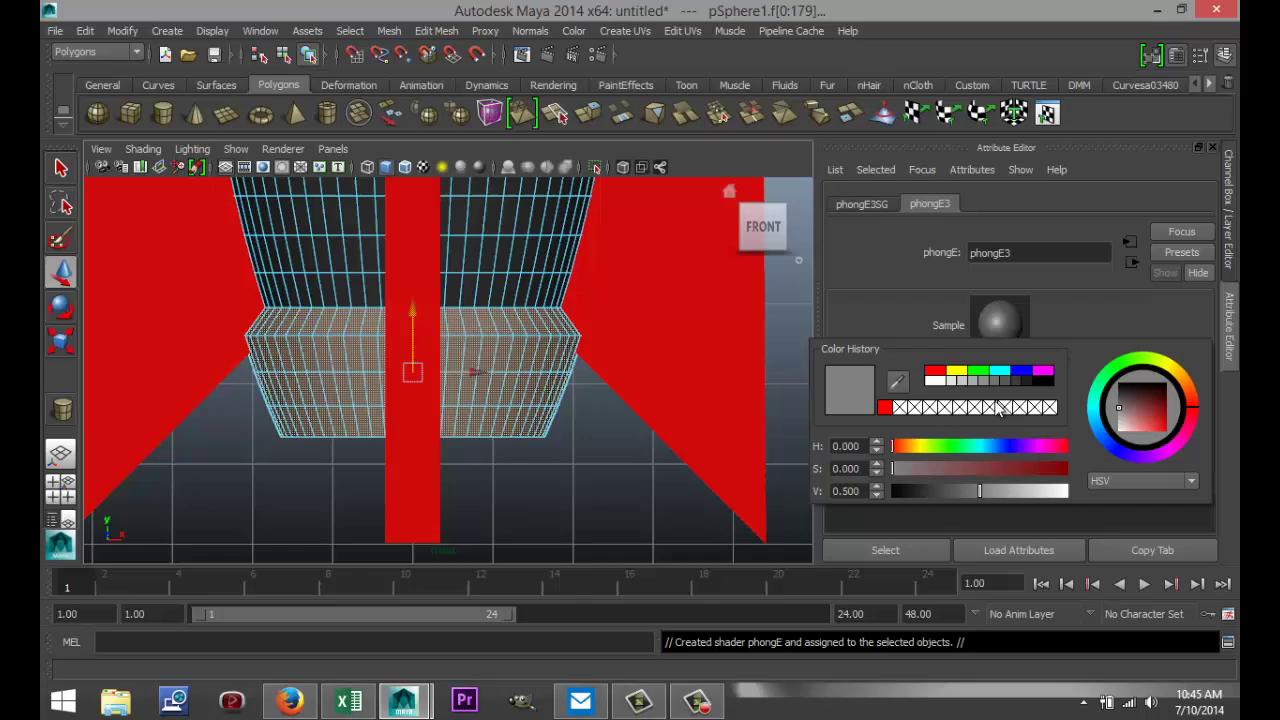
pyautogui.click(1048, 381)
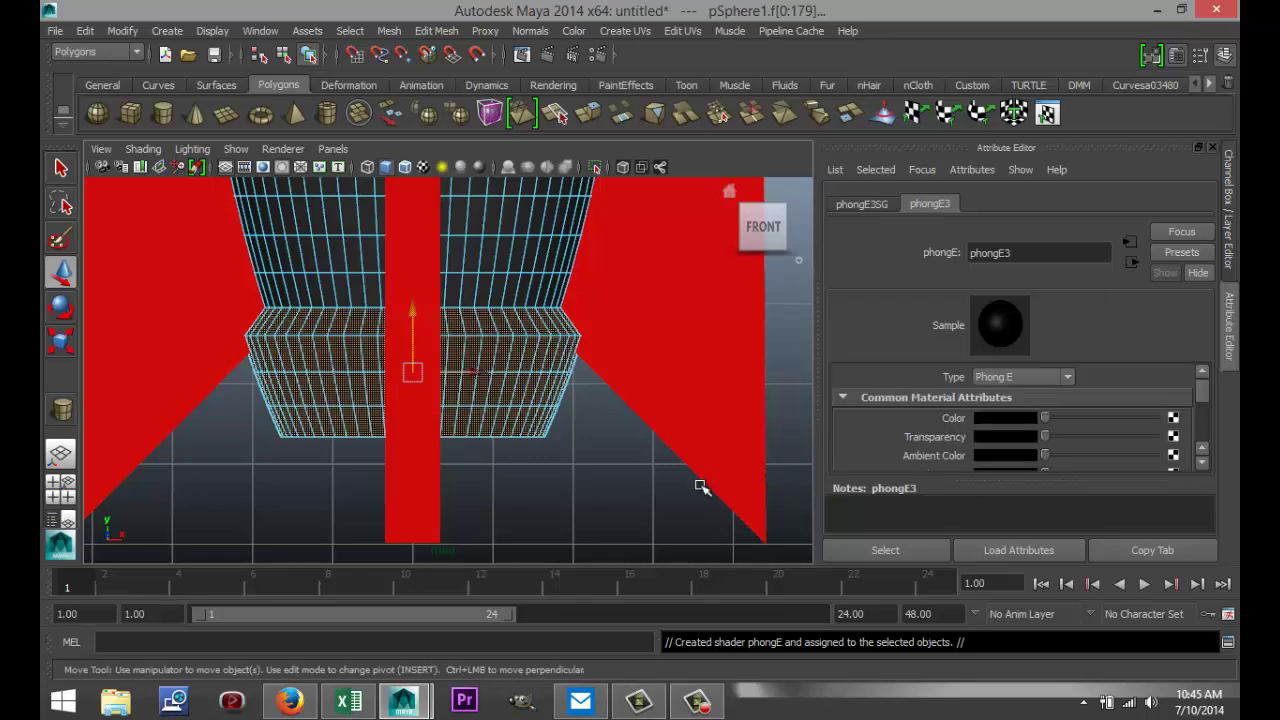
pyautogui.scroll(-10, 657, 477)
pyautogui.scroll(10, 594, 463)
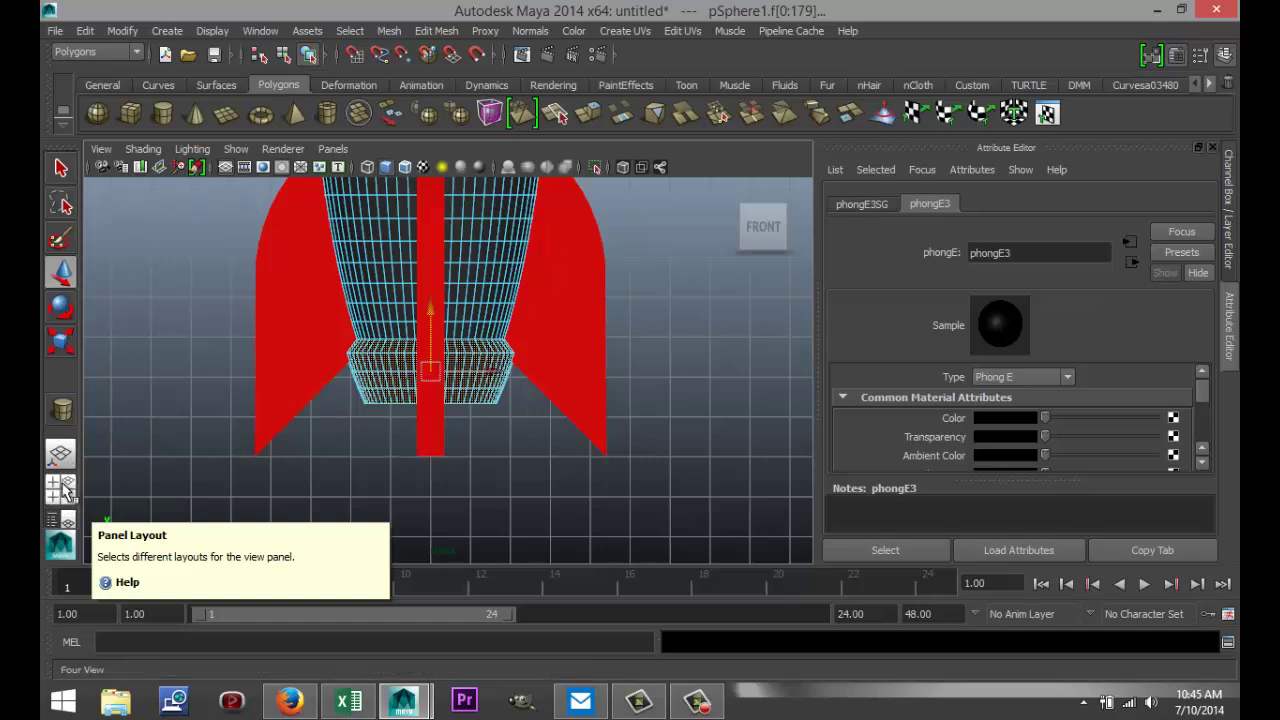
# In the maximized perspective view, draw a small polygon cylinder on the grid beside the rocket and move it
pyautogui.click(64, 488)
pyautogui.press('space')
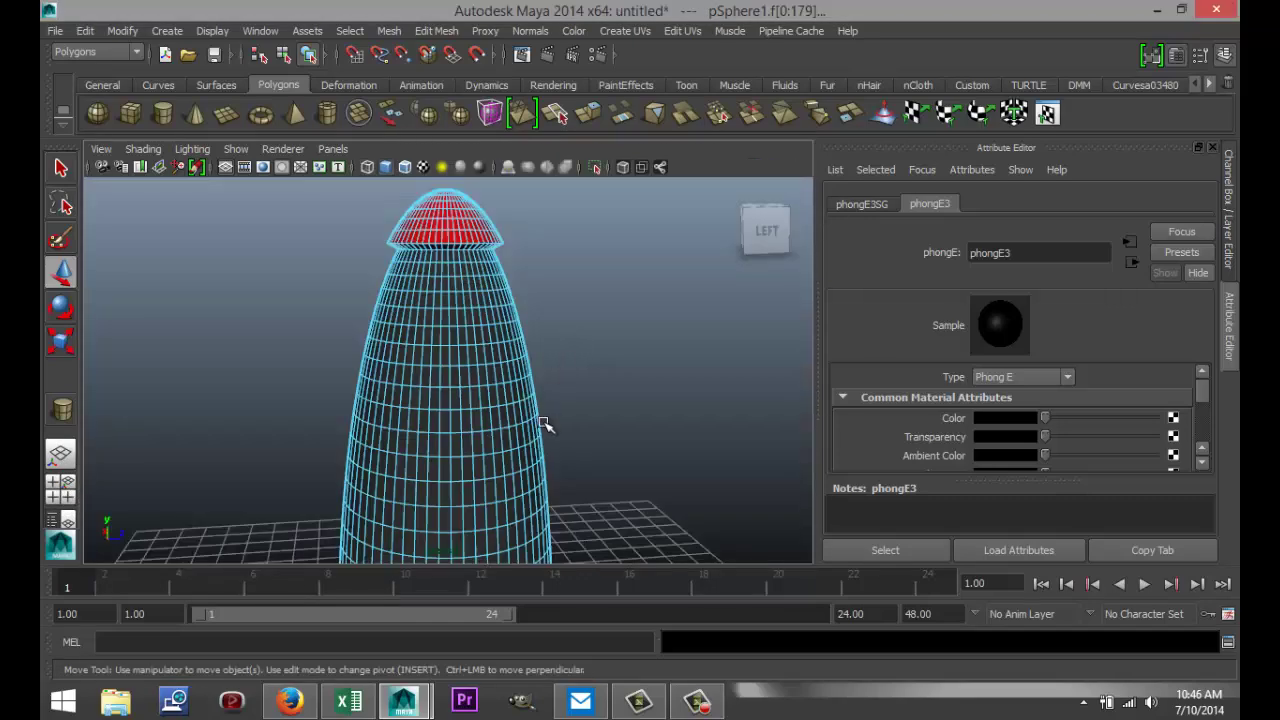
pyautogui.scroll(-5, 560, 435)
pyautogui.keyDown('alt'); pyautogui.moveTo(593, 502); pyautogui.dragTo(608, 403); pyautogui.keyUp('alt')
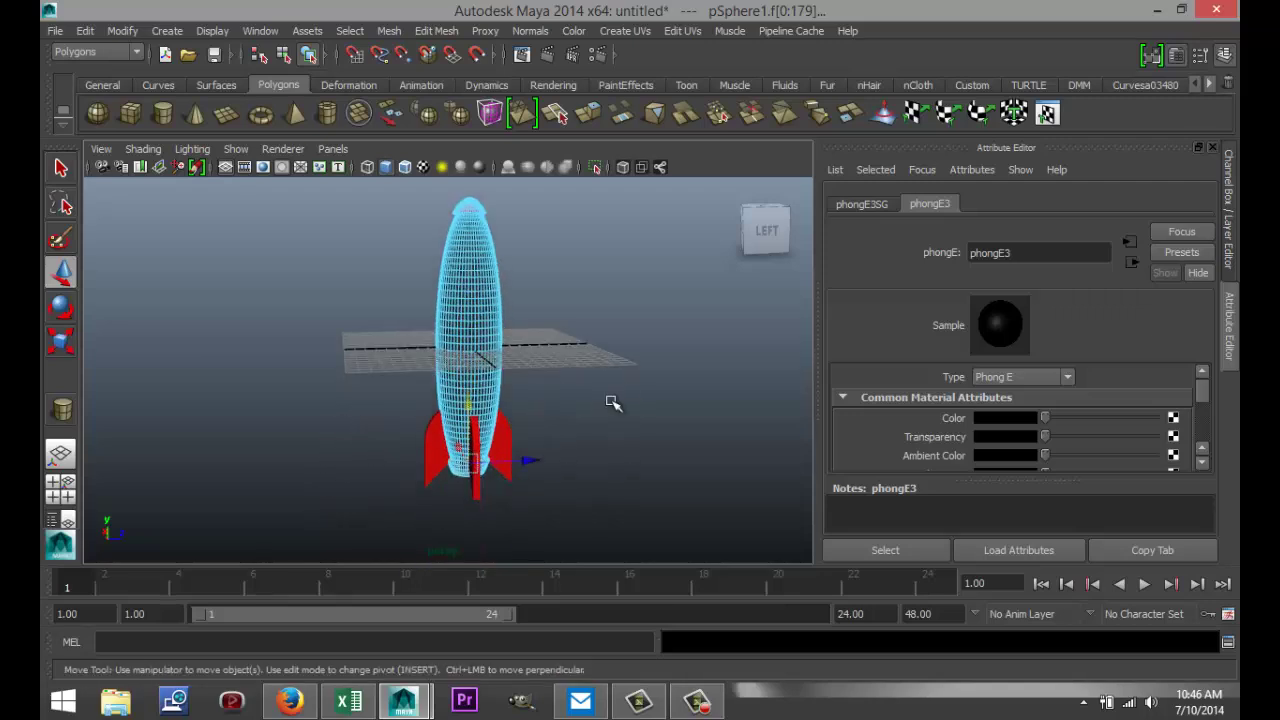
pyautogui.click(166, 122)
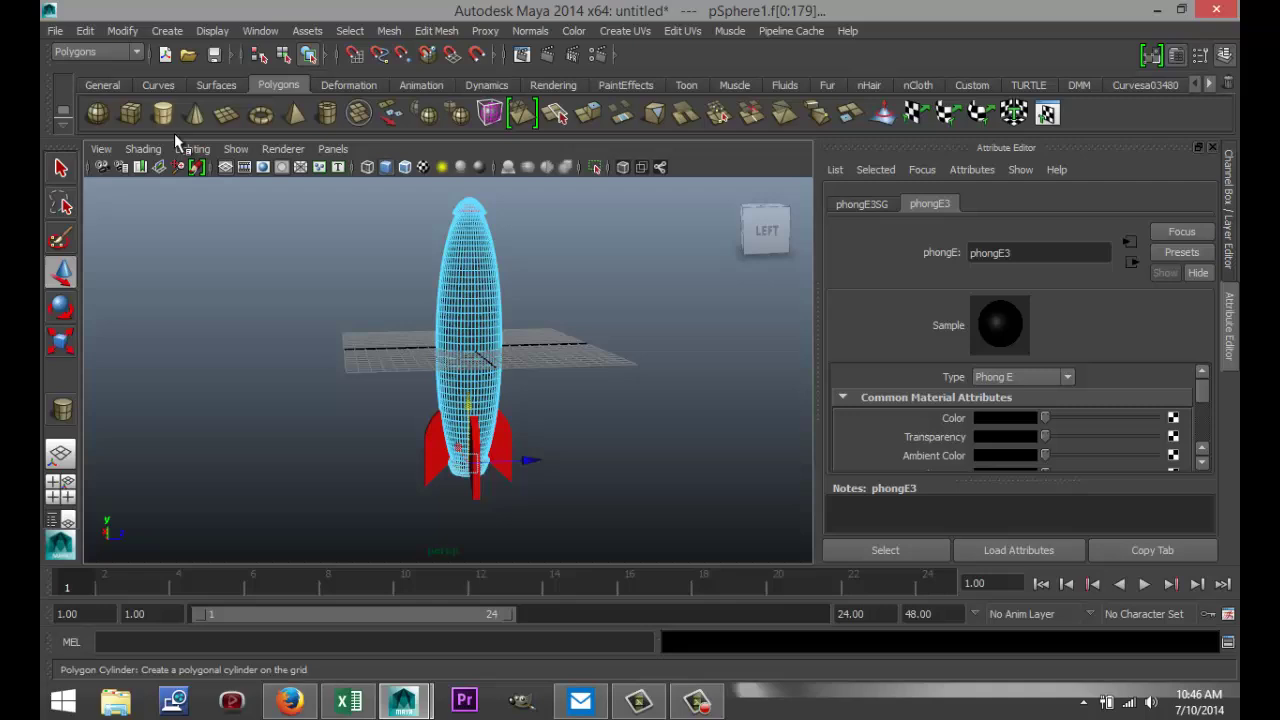
pyautogui.moveTo(614, 366); pyautogui.dragTo(623, 478)
pyautogui.press('w')
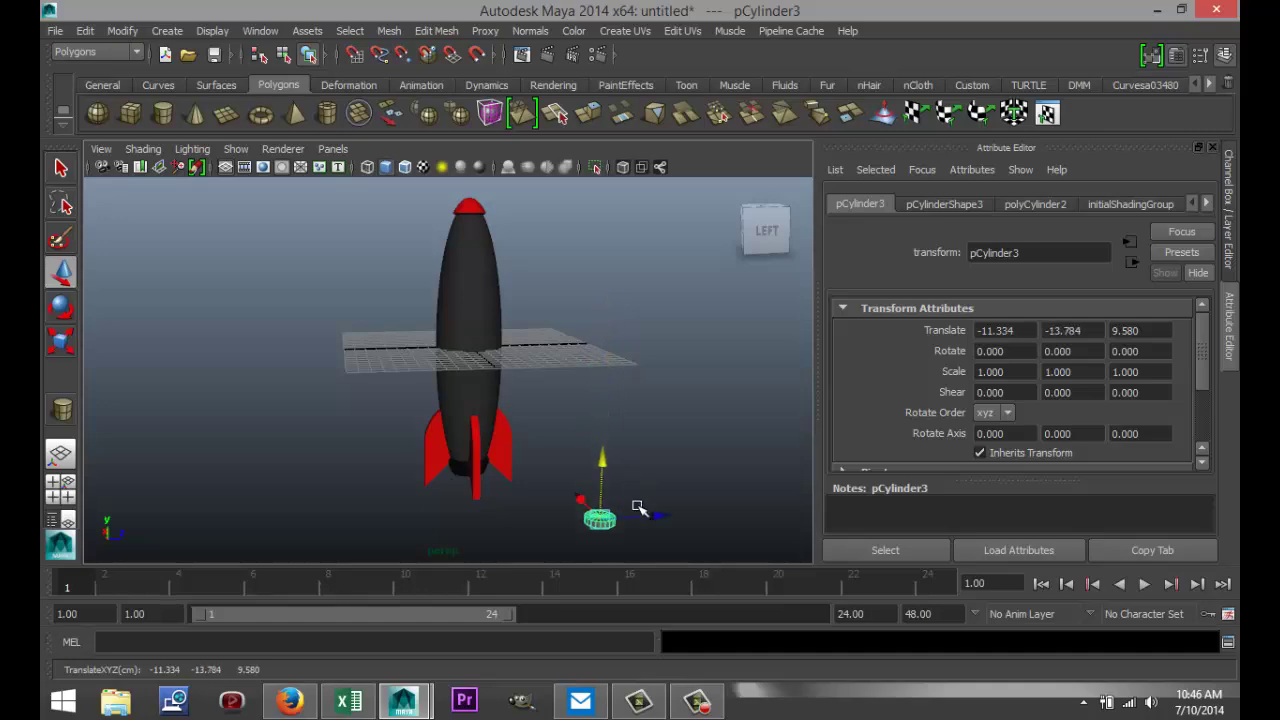
pyautogui.click(61, 488)
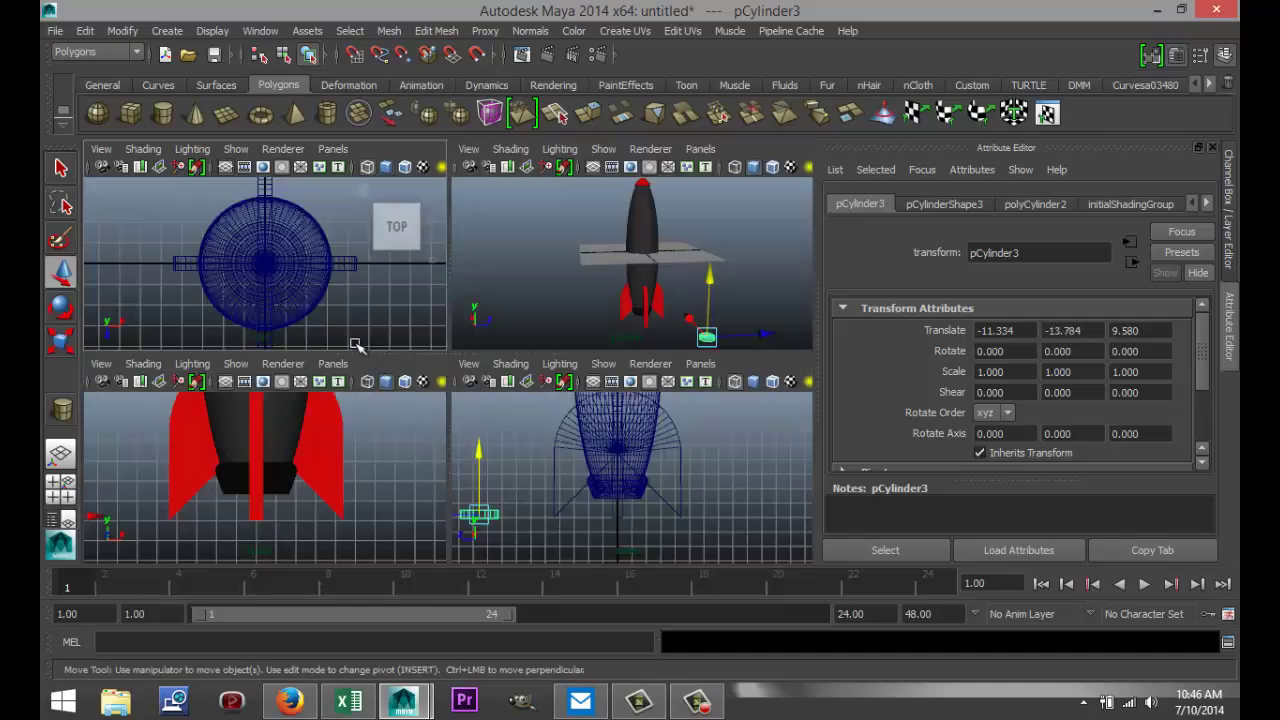
# In the top view, set the new cylinder's first two Translate fields to 0 to centre it
pyautogui.press('space')
pyautogui.scroll(-8, 580, 400)
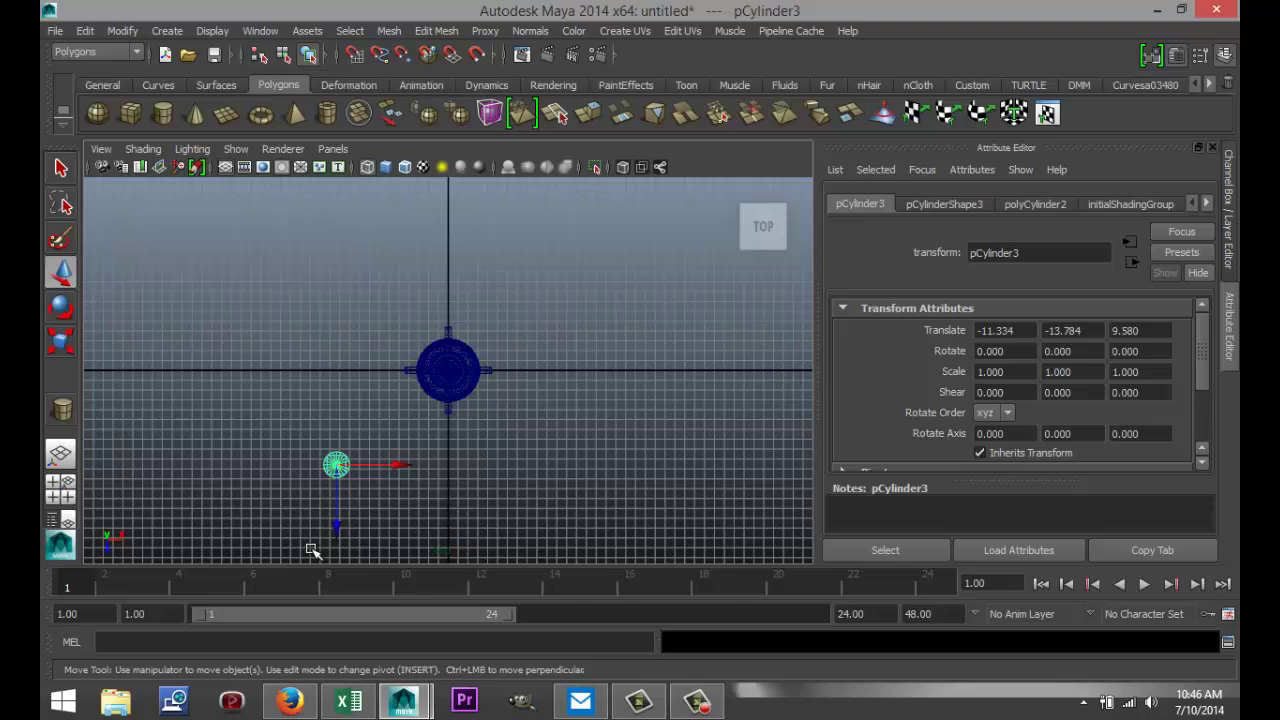
pyautogui.click(1029, 330)
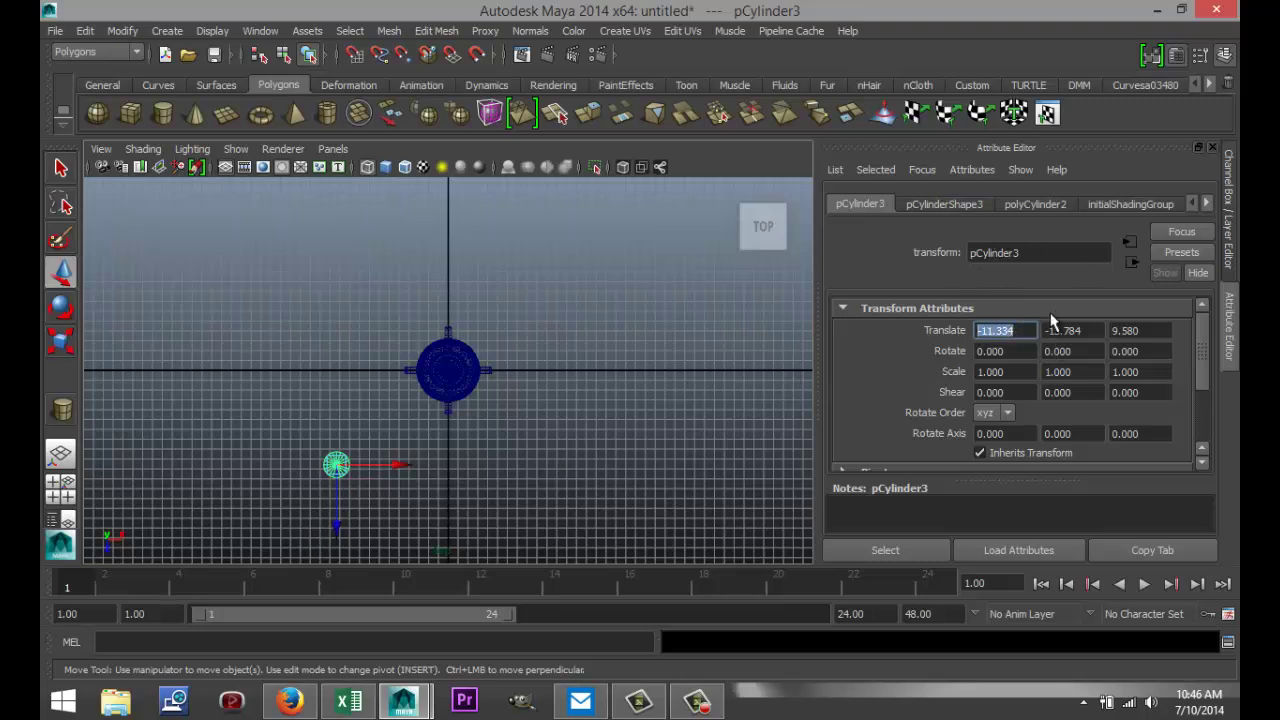
pyautogui.write('0')
pyautogui.press('Tab')
pyautogui.write('0')
pyautogui.press('Tab')
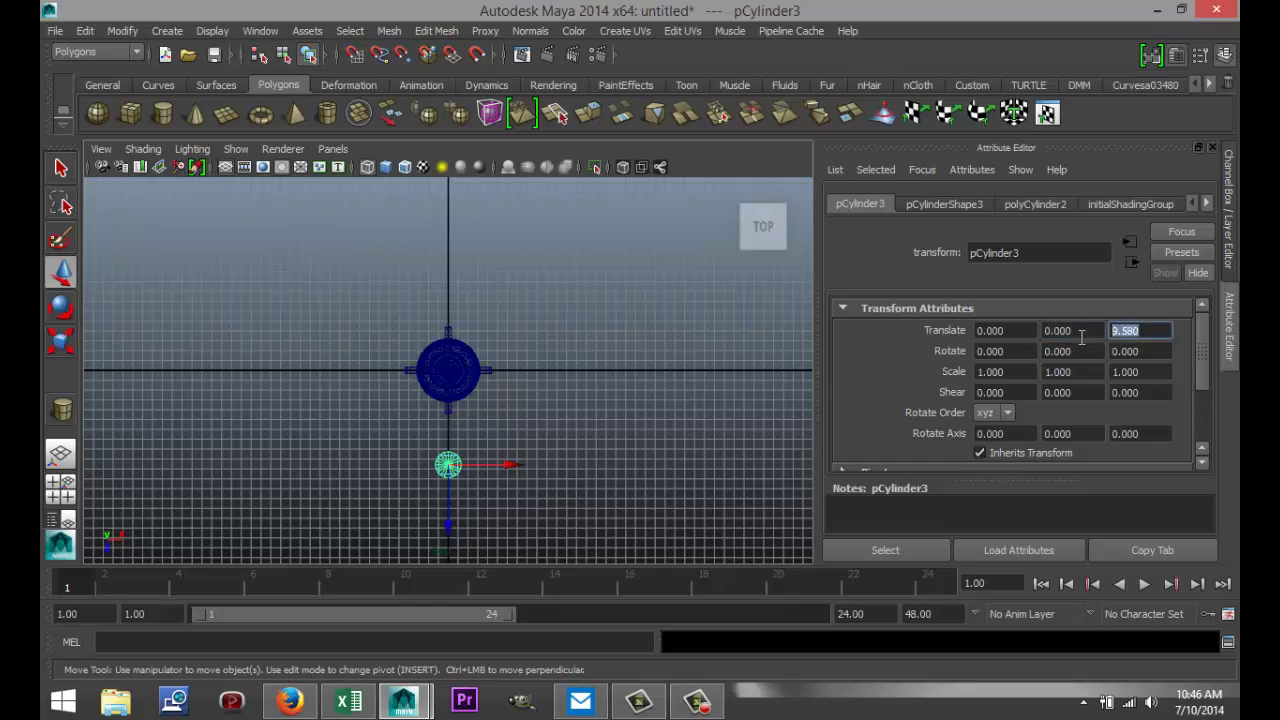
pyautogui.click(636, 480)
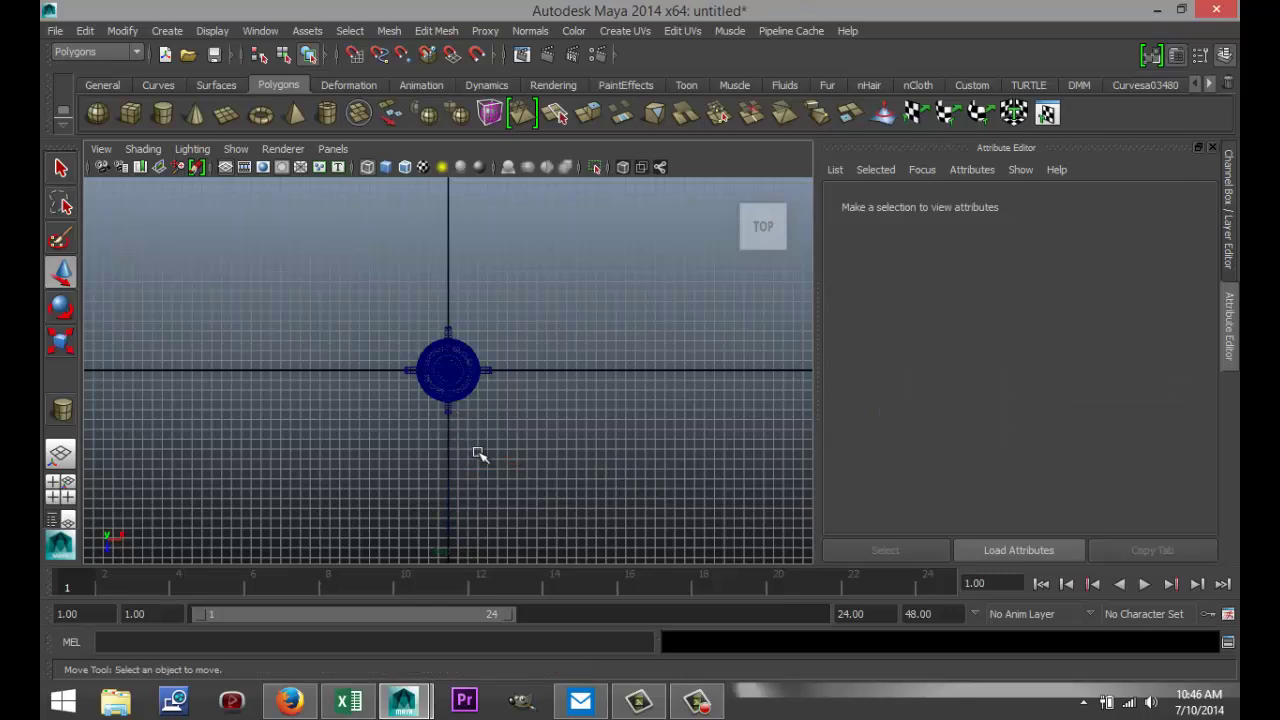
# In the side view, lower the cylinder to the rocket's base at Translate Y -11.329
pyautogui.scroll(10, 480, 455)
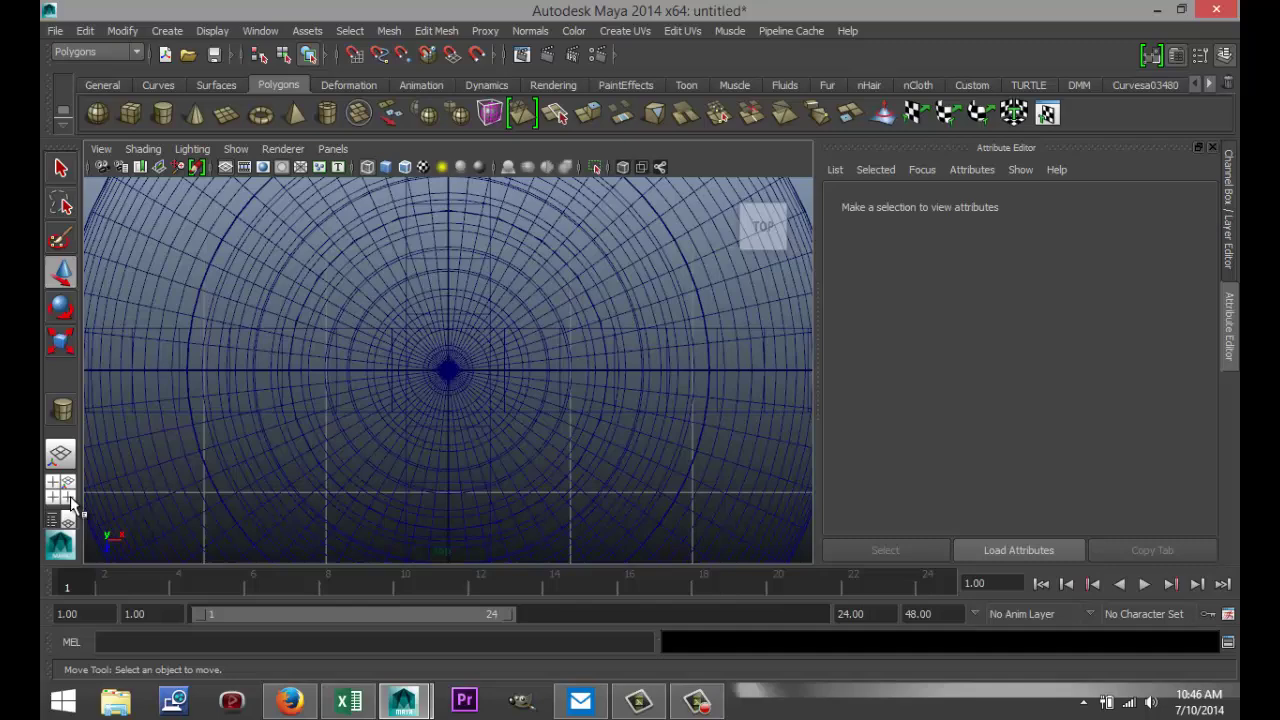
pyautogui.click(61, 490)
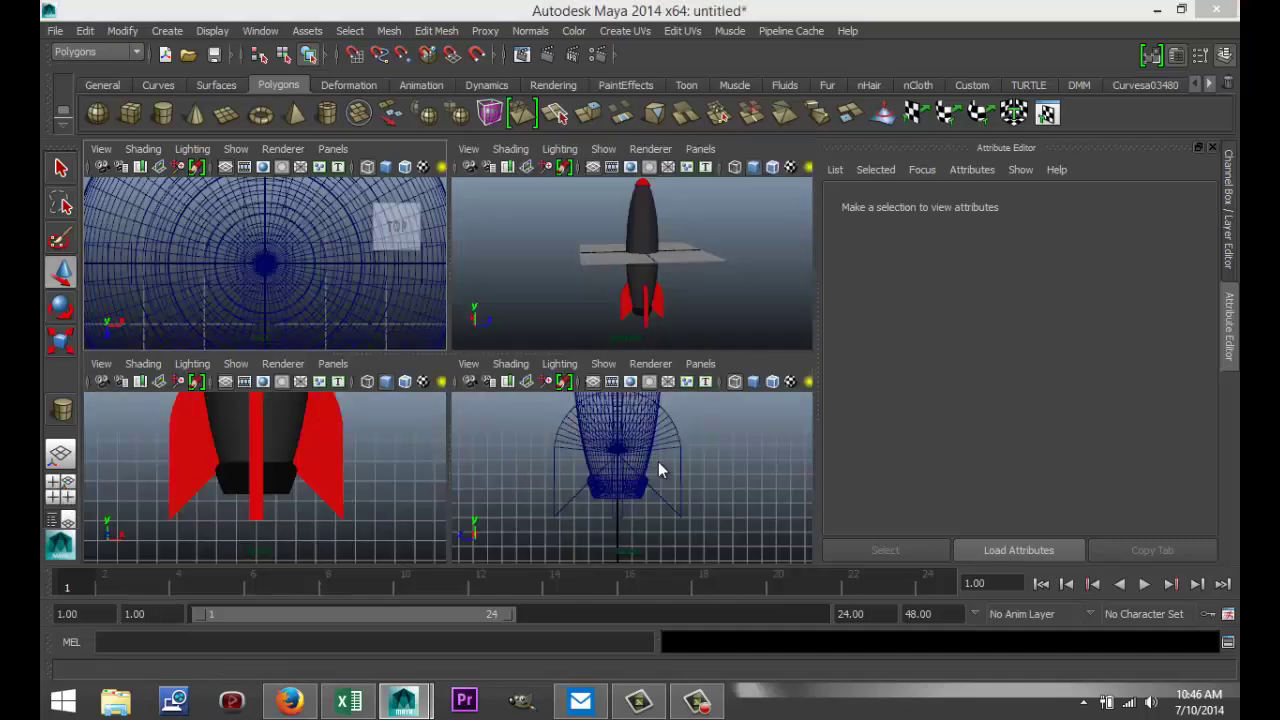
pyautogui.press('space')
pyautogui.scroll(-4, 570, 400)
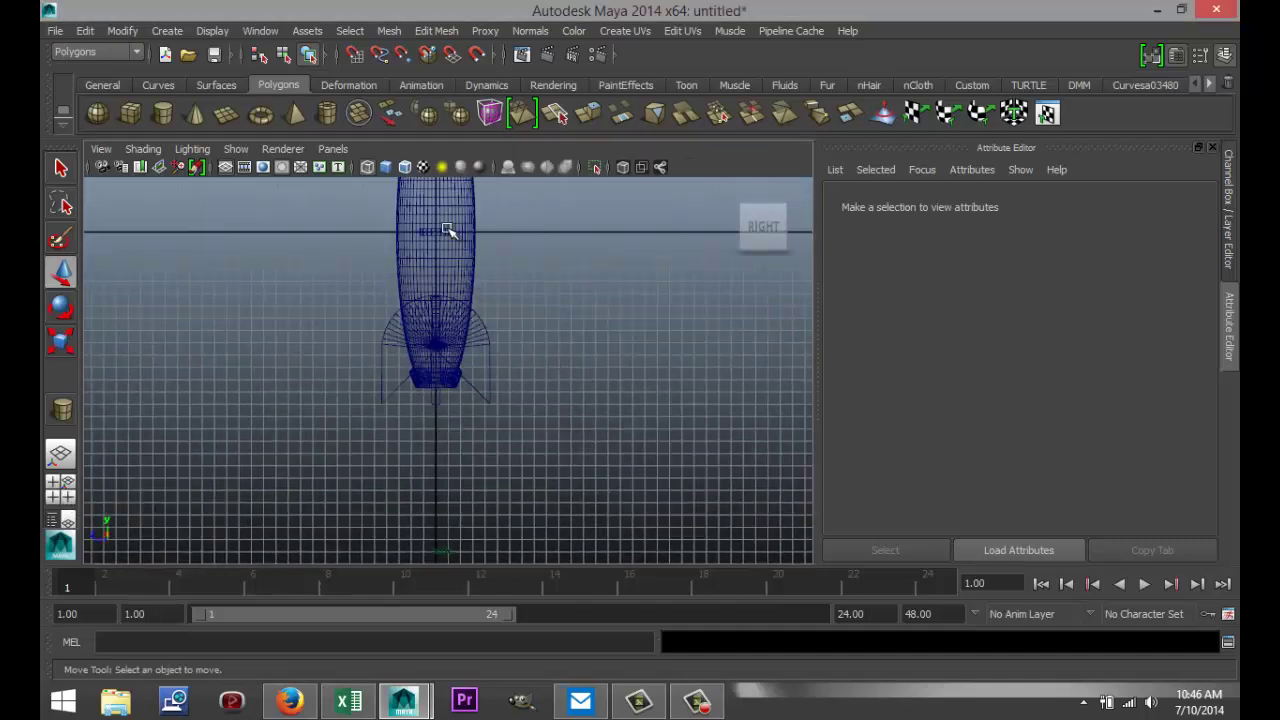
pyautogui.scroll(6, 546, 280)
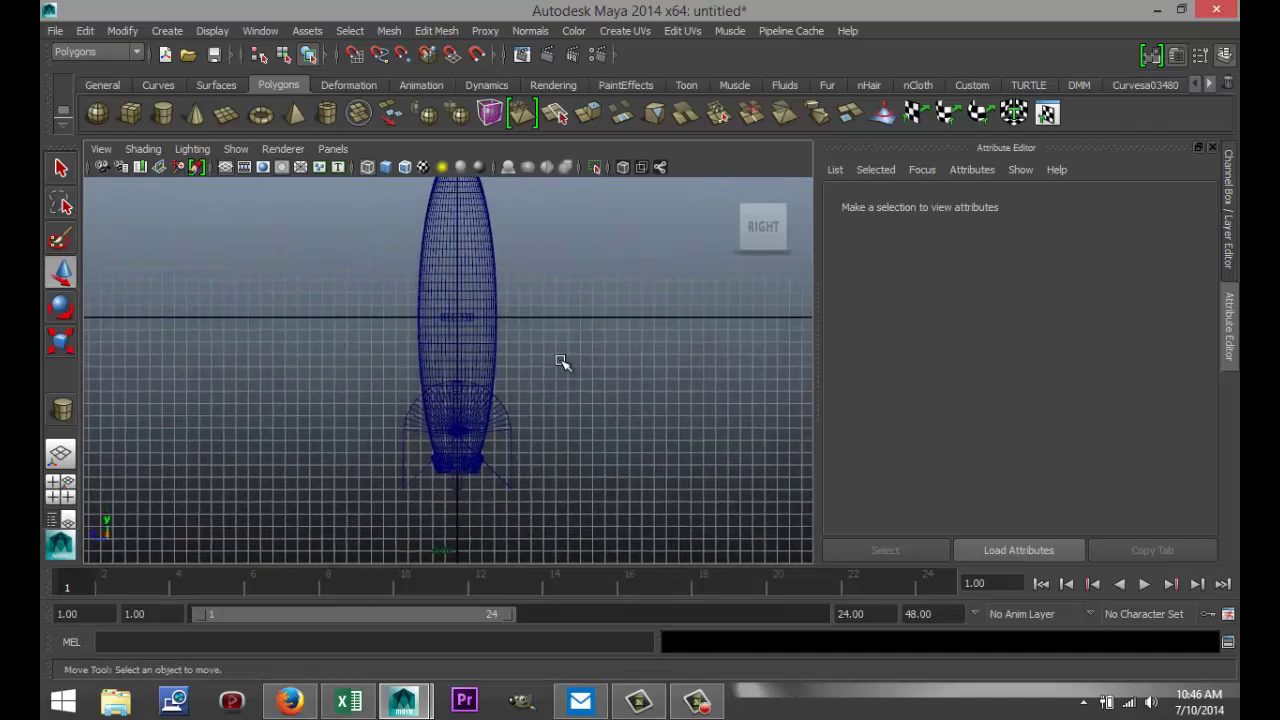
pyautogui.keyDown('alt'); pyautogui.moveTo(543, 323); pyautogui.dragTo(549, 440, button='middle'); pyautogui.keyUp('alt')
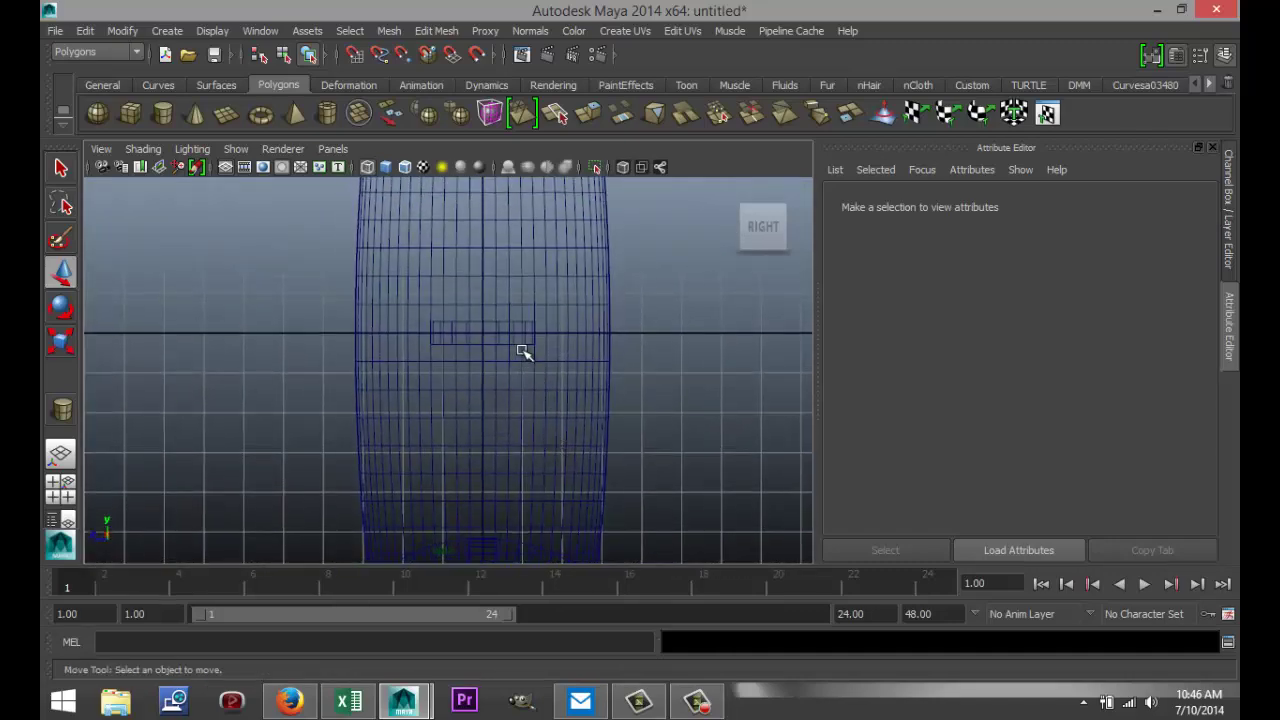
pyautogui.click(516, 345)
pyautogui.scroll(-3, 651, 363)
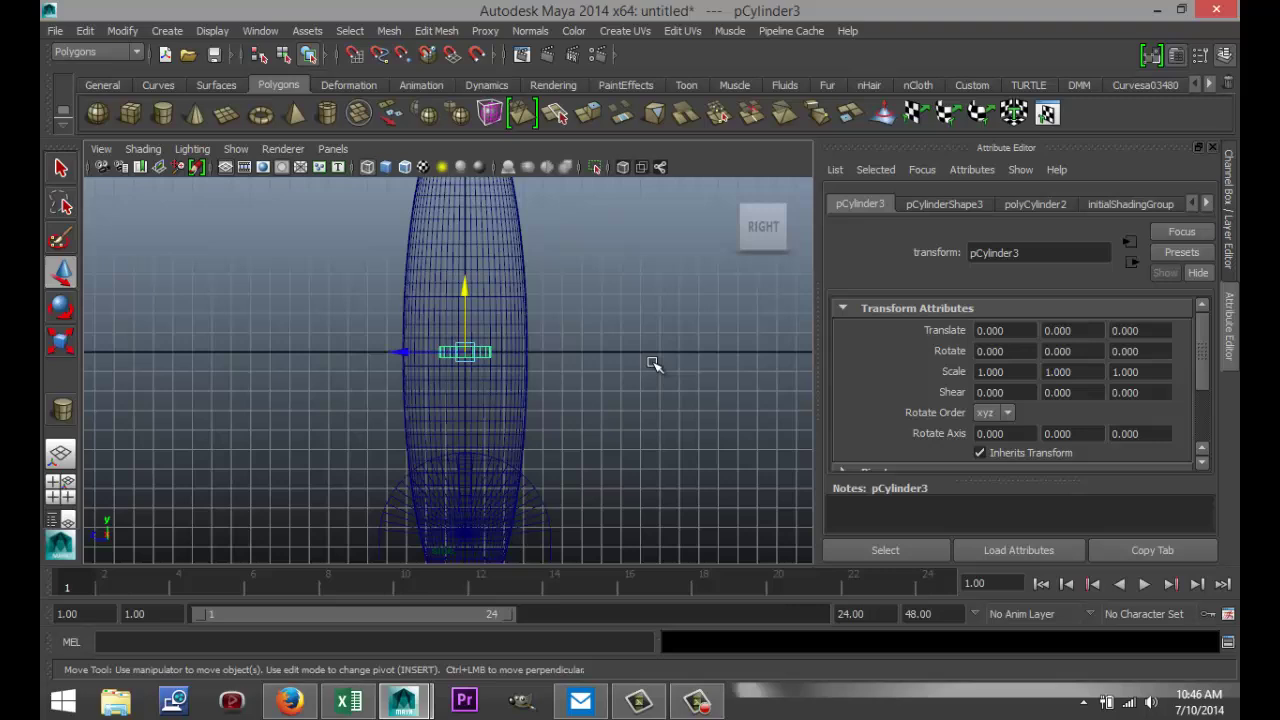
pyautogui.moveTo(466, 288); pyautogui.dragTo(480, 516)
pyautogui.scroll(-3, 627, 446)
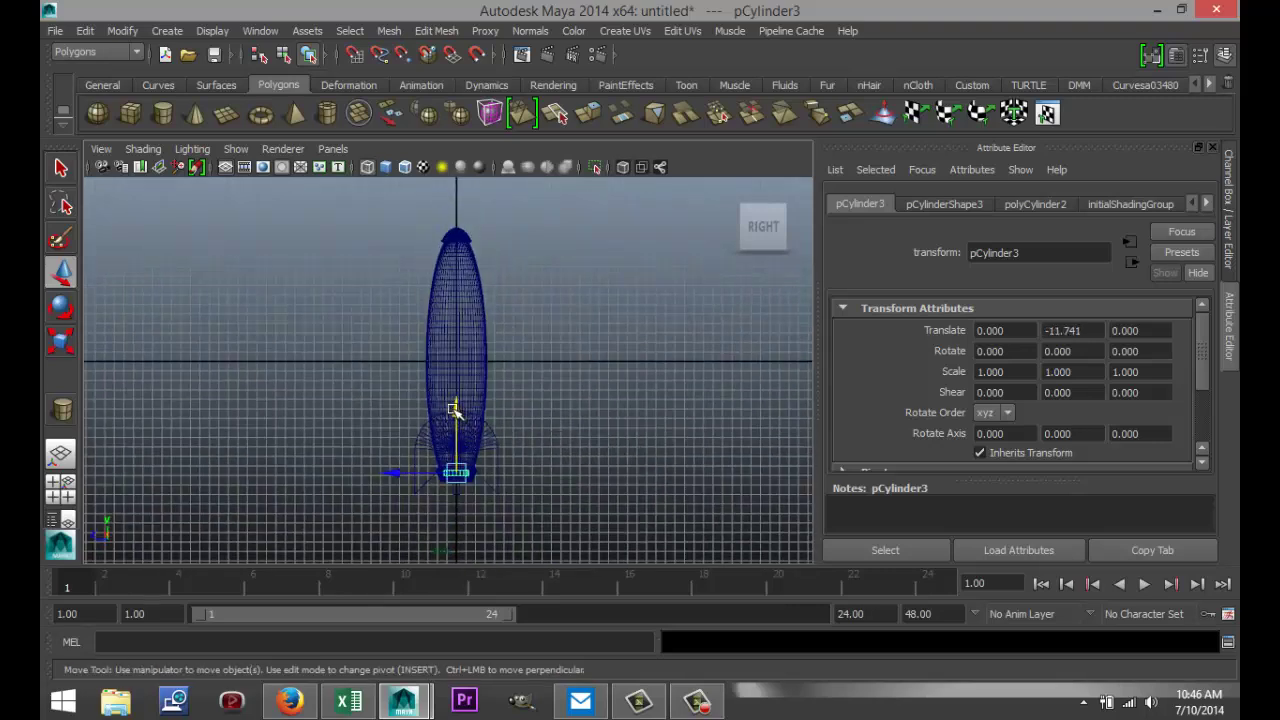
pyautogui.moveTo(454, 410); pyautogui.dragTo(452, 441)
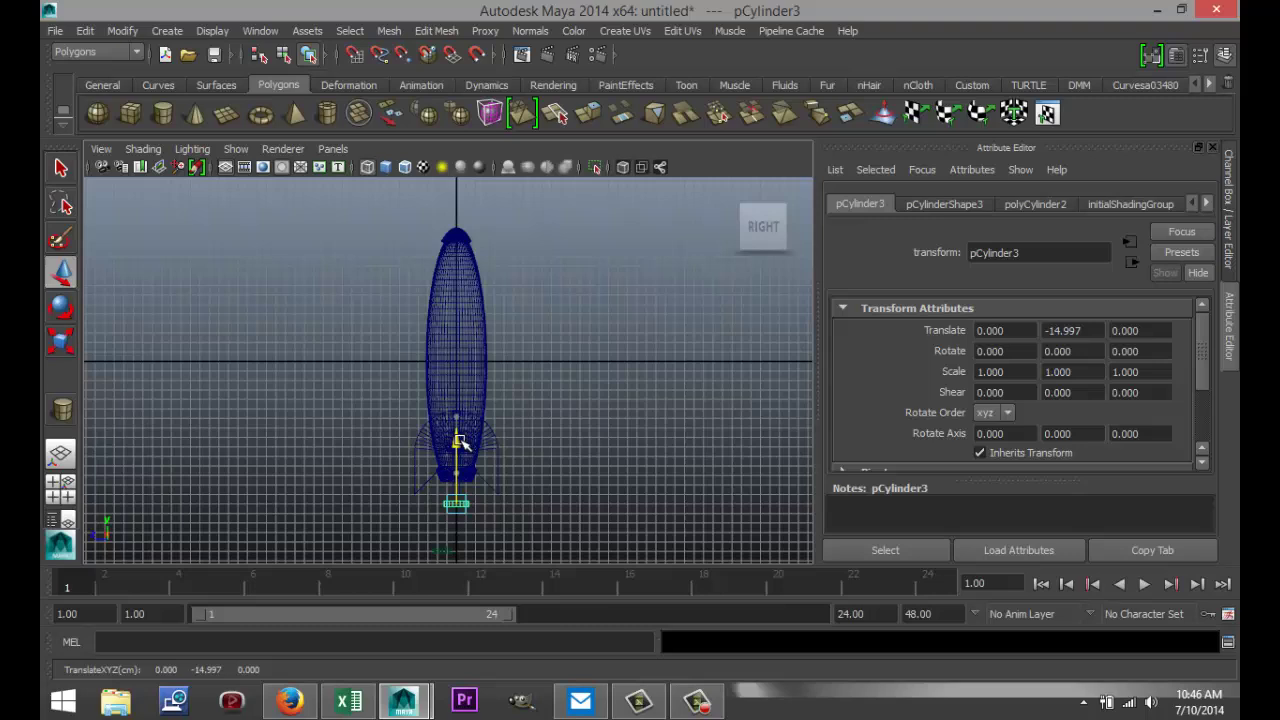
# Orbit and zoom the perspective view onto the rocket tail to check the nozzle
pyautogui.click(66, 492)
pyautogui.press('space')
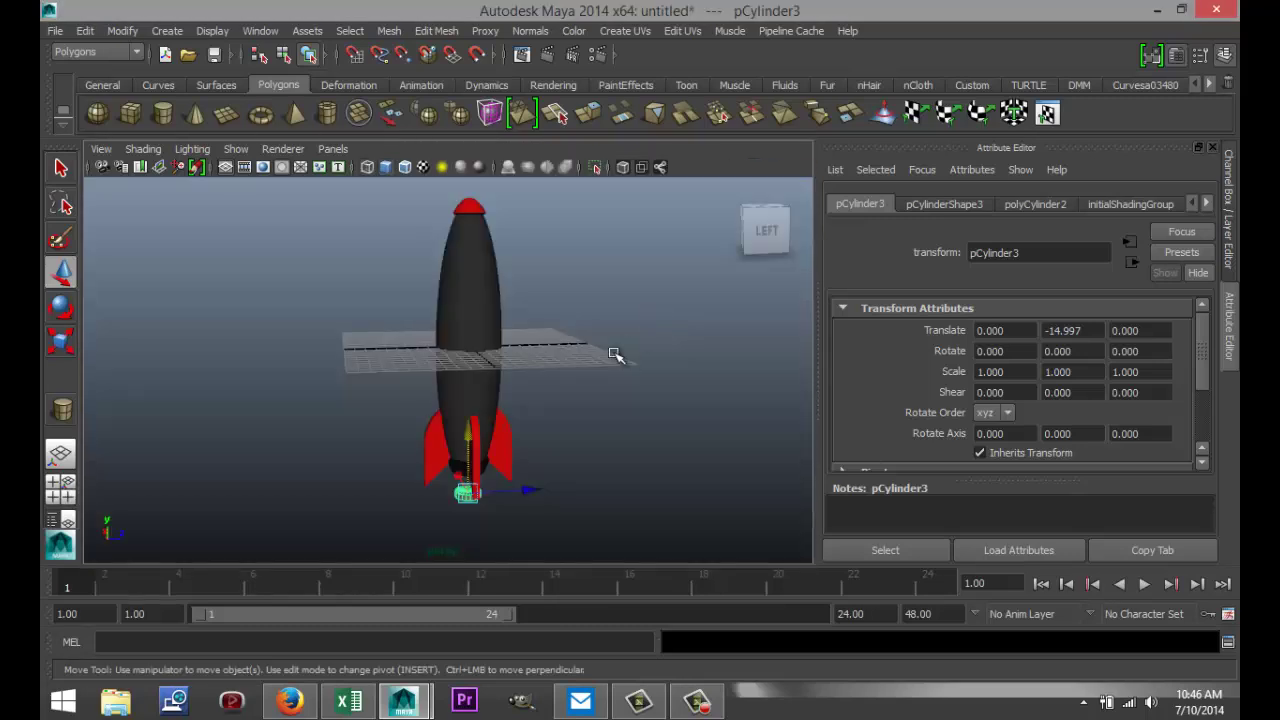
pyautogui.keyDown('alt'); pyautogui.moveTo(563, 443); pyautogui.dragTo(478, 334); pyautogui.keyUp('alt')
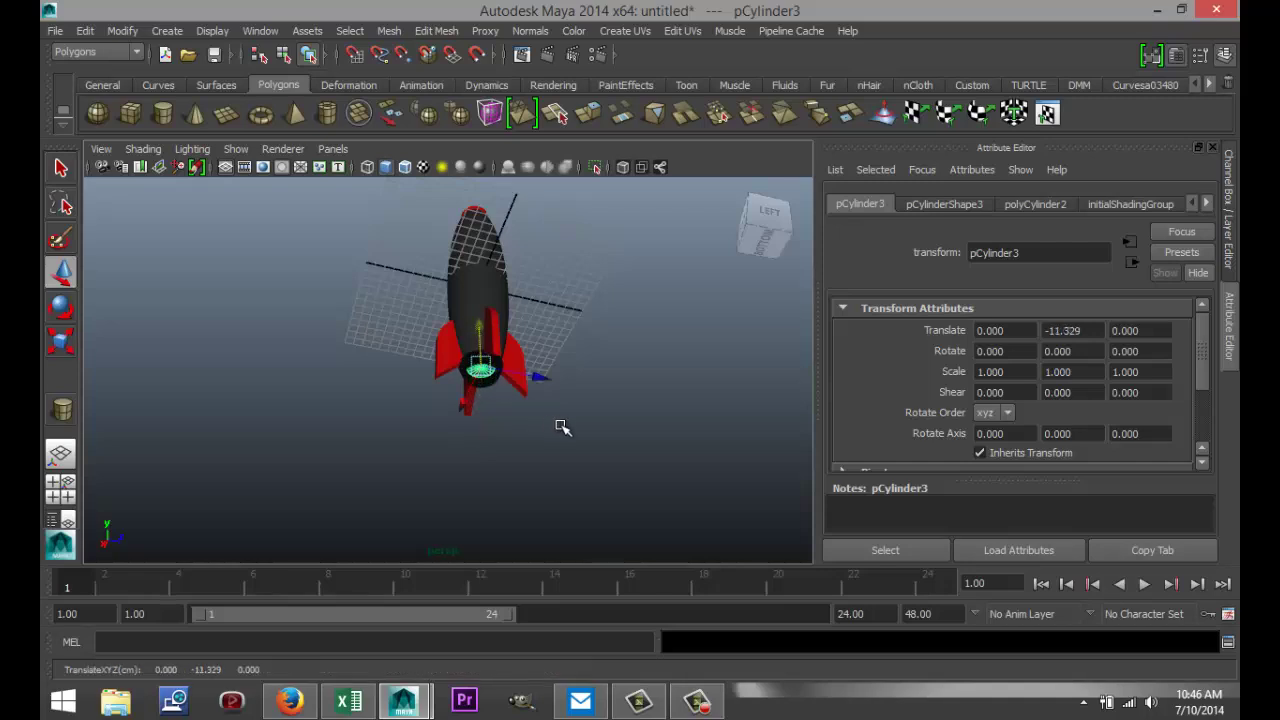
pyautogui.scroll(5, 565, 427)
pyautogui.scroll(-5, 386, 406)
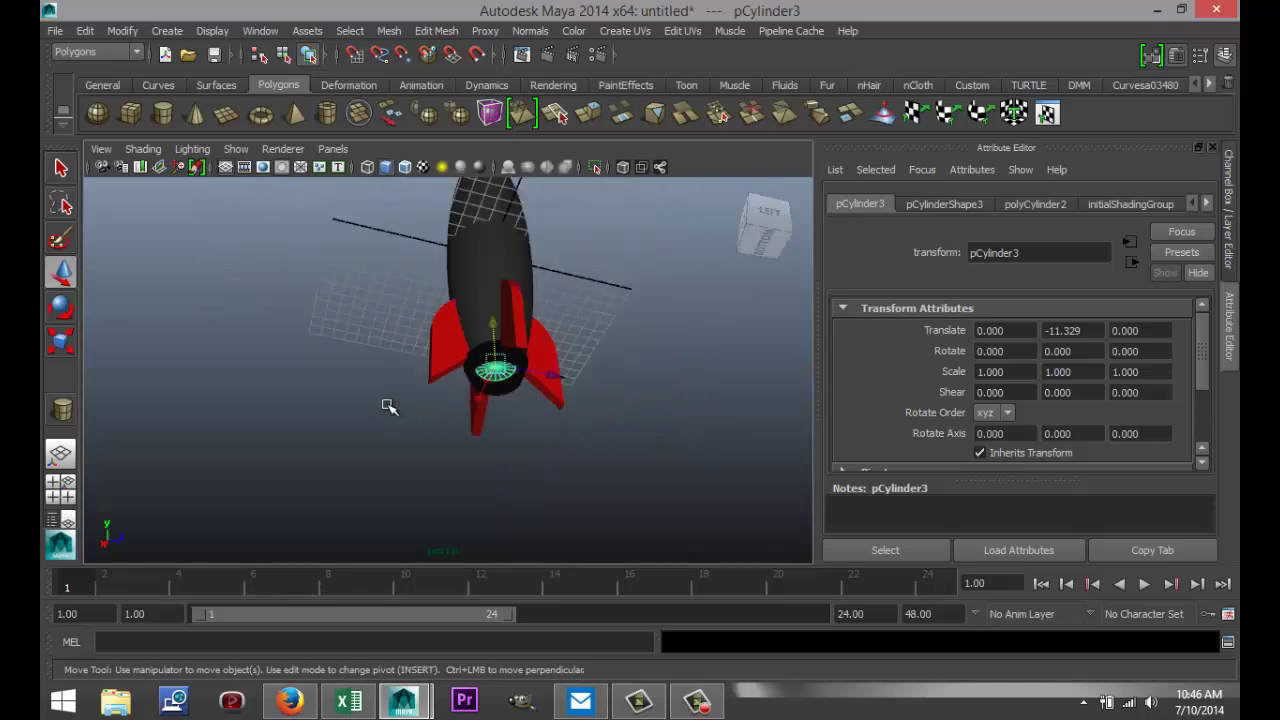
pyautogui.scroll(3, 385, 407)
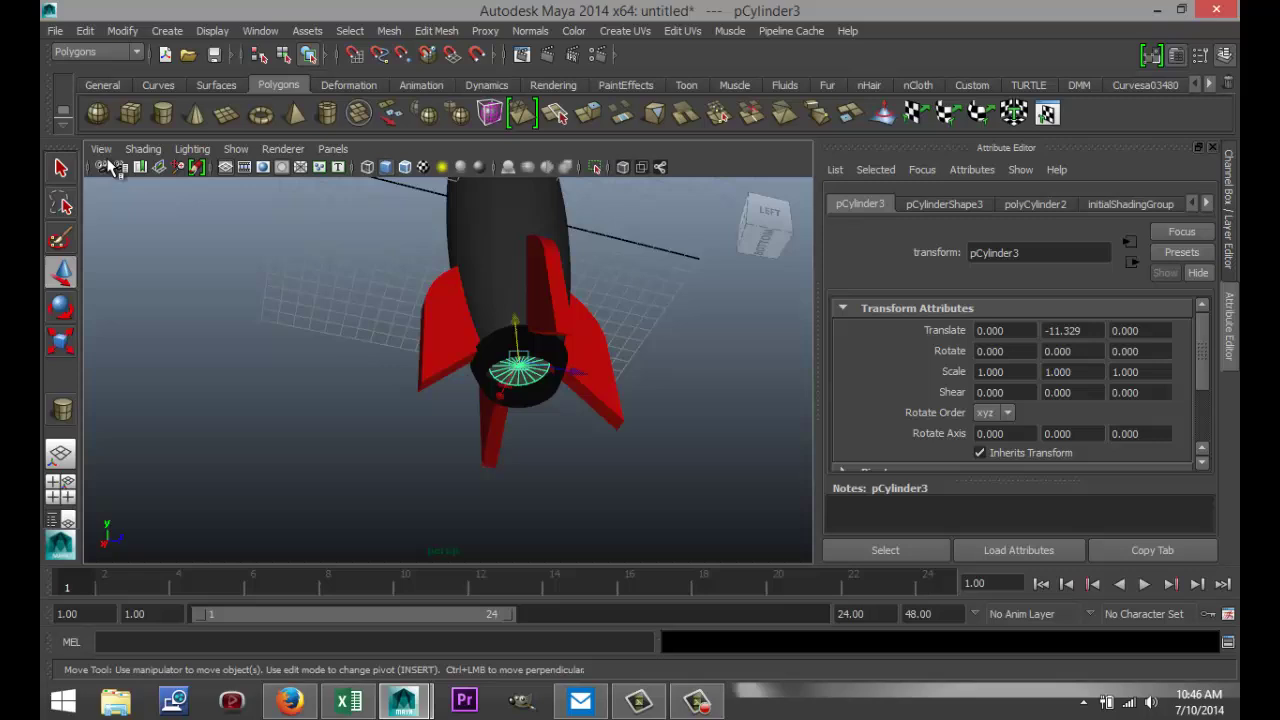
# Switch the menu set from Polygons to Animation, then Dynamics, and open the Effects menu
pyautogui.click(136, 52)
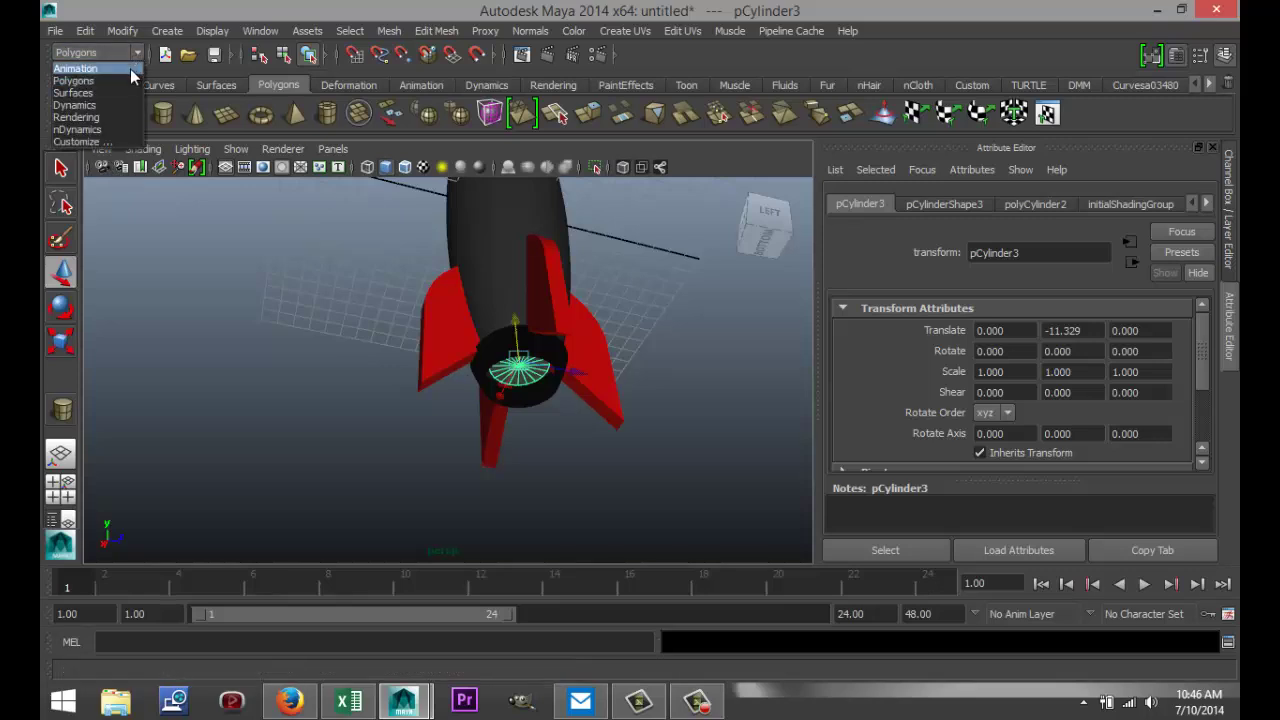
pyautogui.click(129, 67)
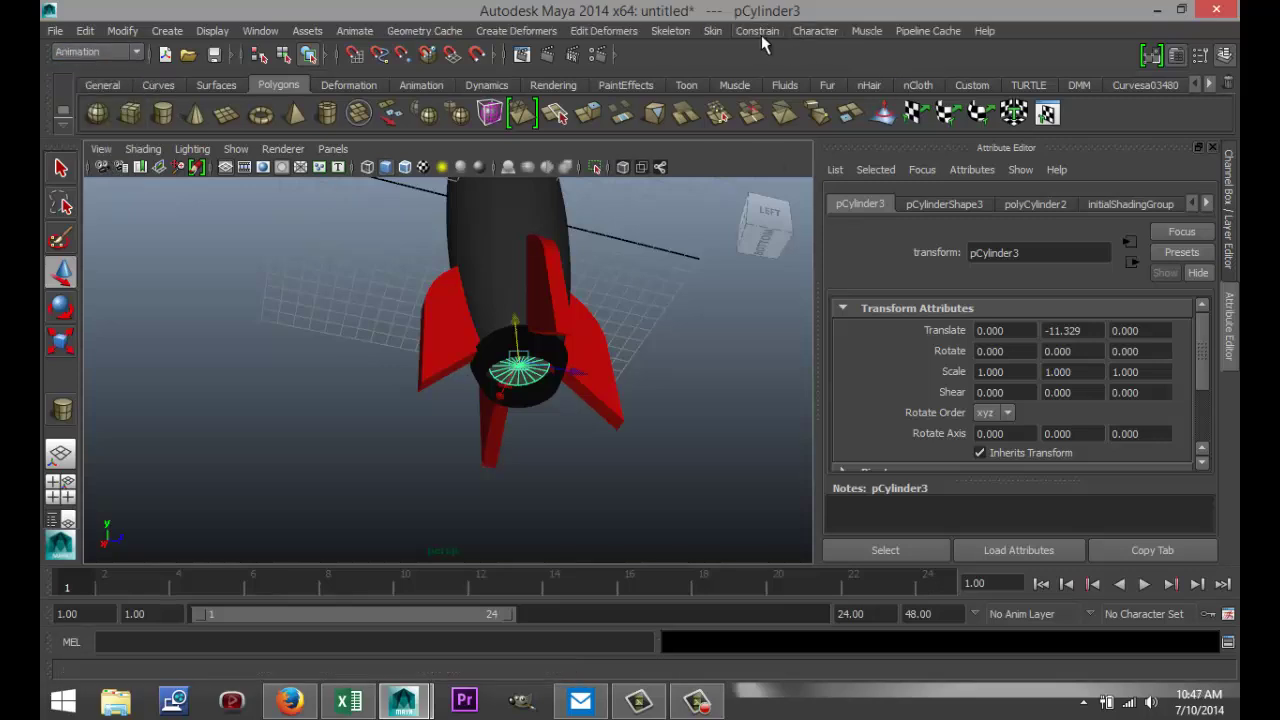
pyautogui.click(136, 52)
pyautogui.click(120, 106)
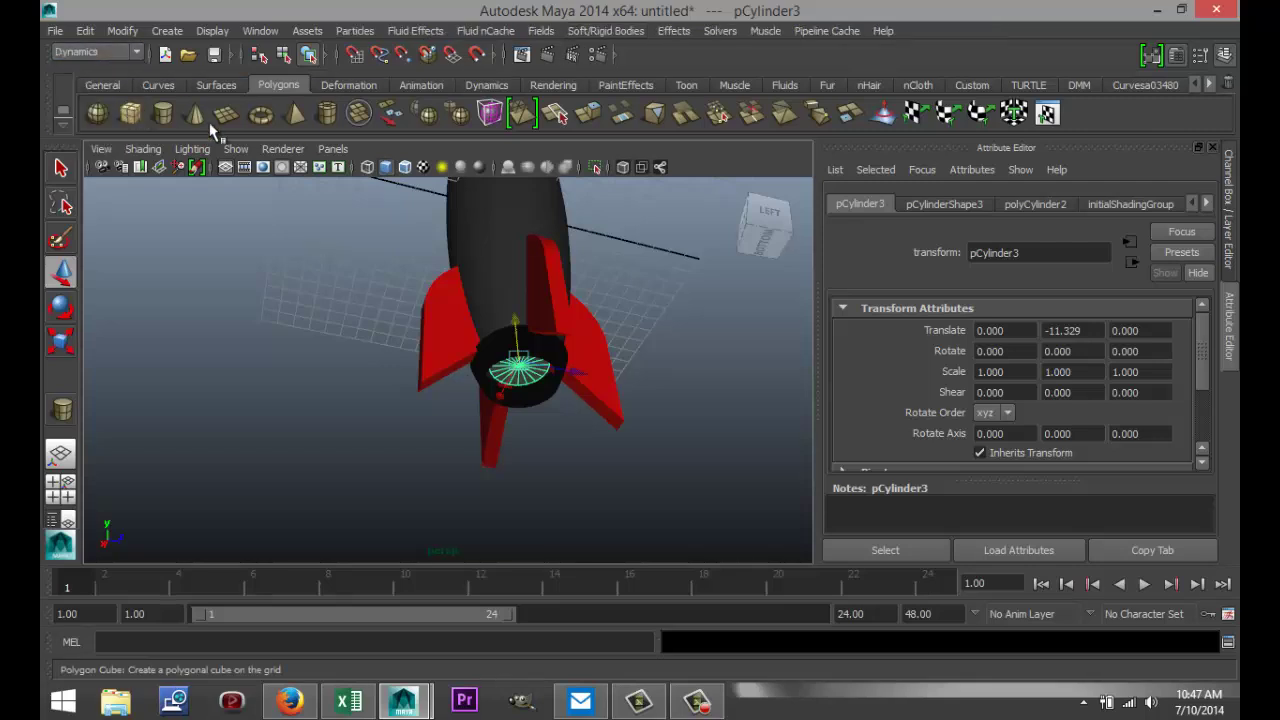
pyautogui.click(674, 31)
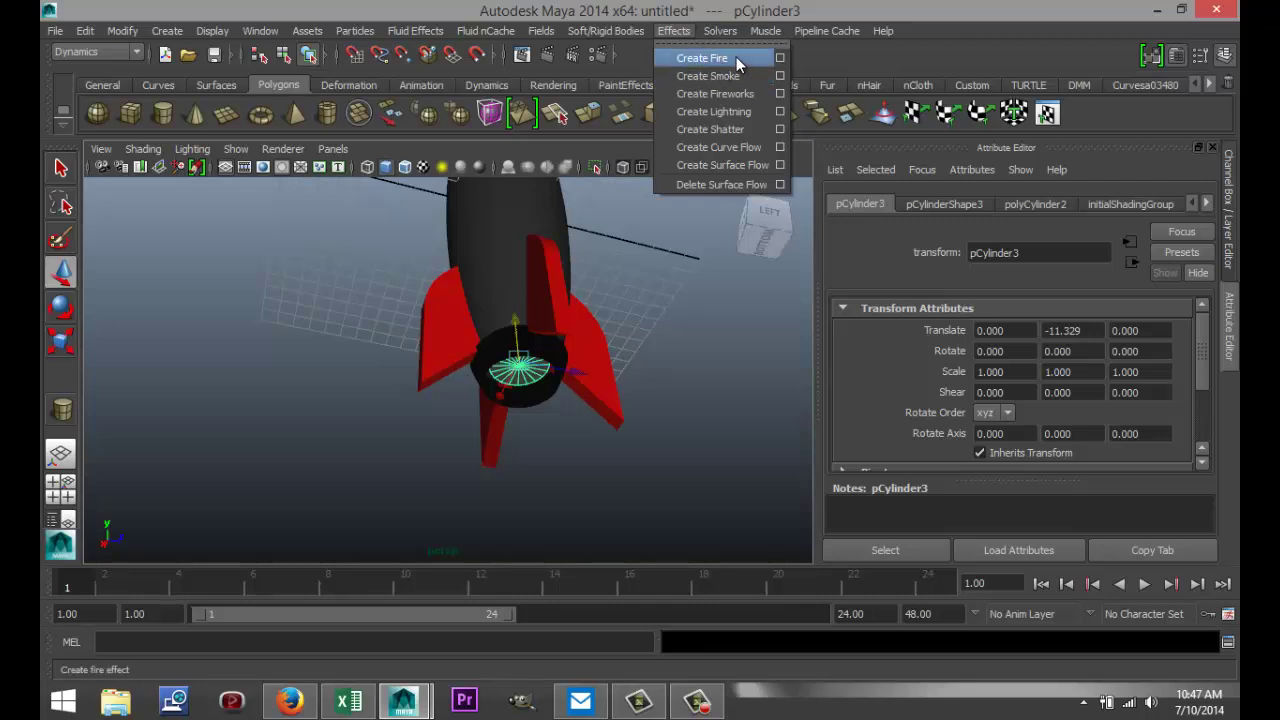
# Create a fire effect on pCylinder3 from the Create Fire options, giving emitter speed 85 and direction Y −2
pyautogui.click(780, 59)
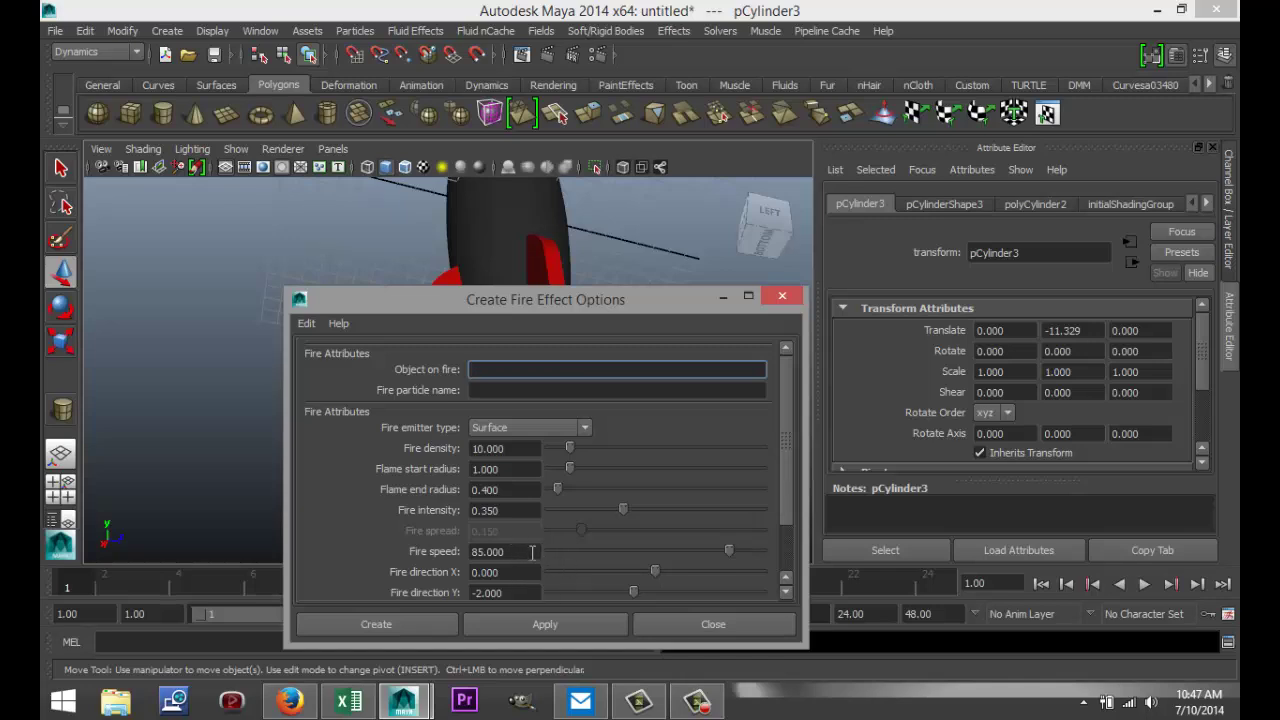
pyautogui.click(392, 626)
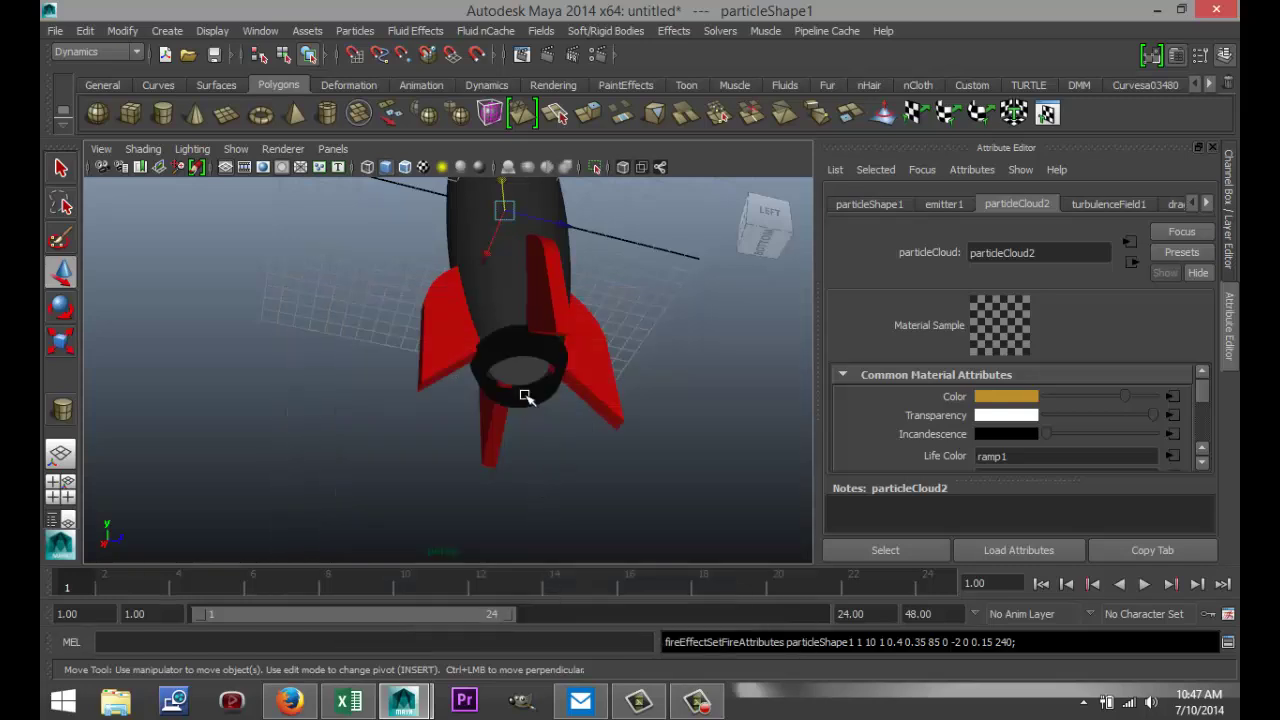
# Set the playback end time to 100, play to frame 40, and zoom out to watch the fire
pyautogui.doubleClick(885, 614)
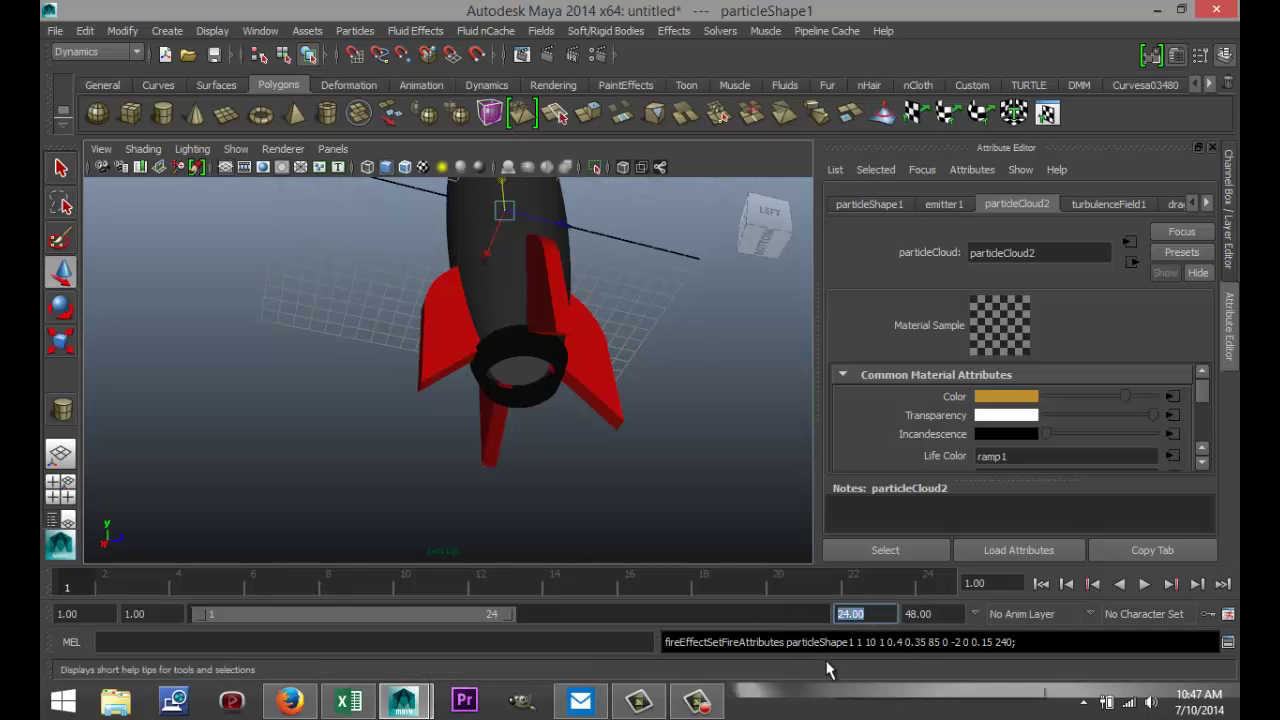
pyautogui.write('100')
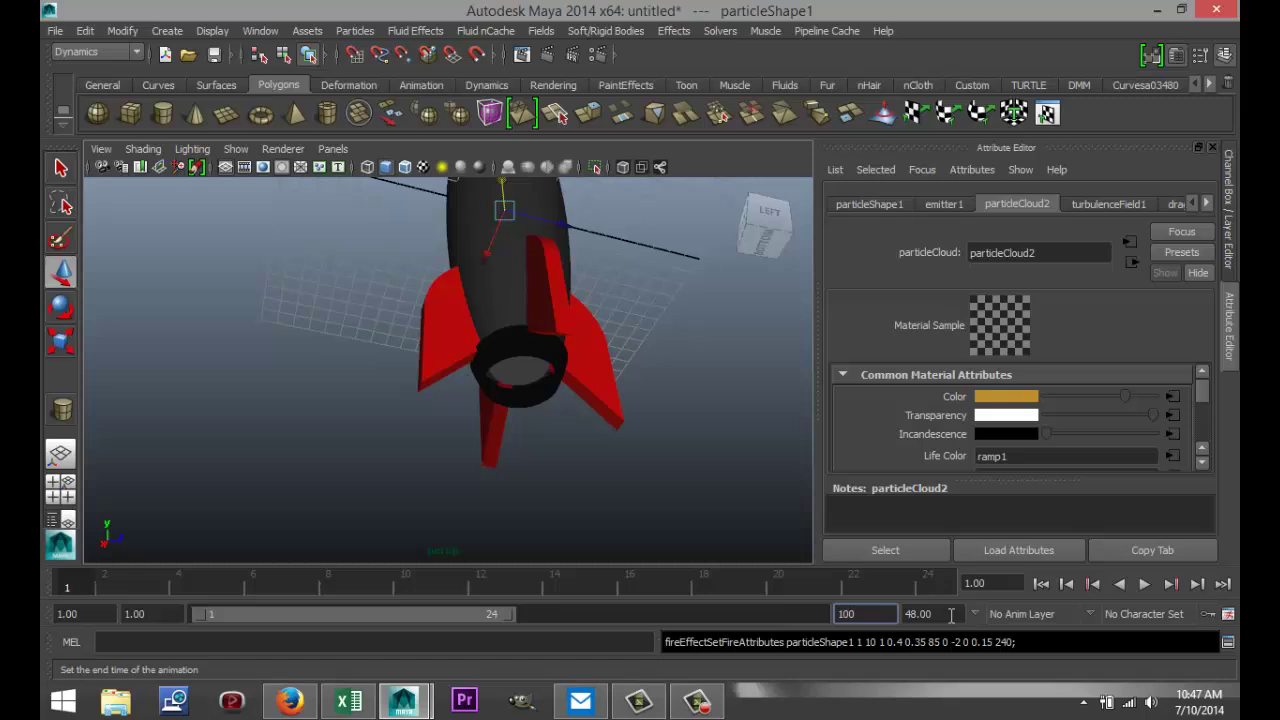
pyautogui.press('Tab')
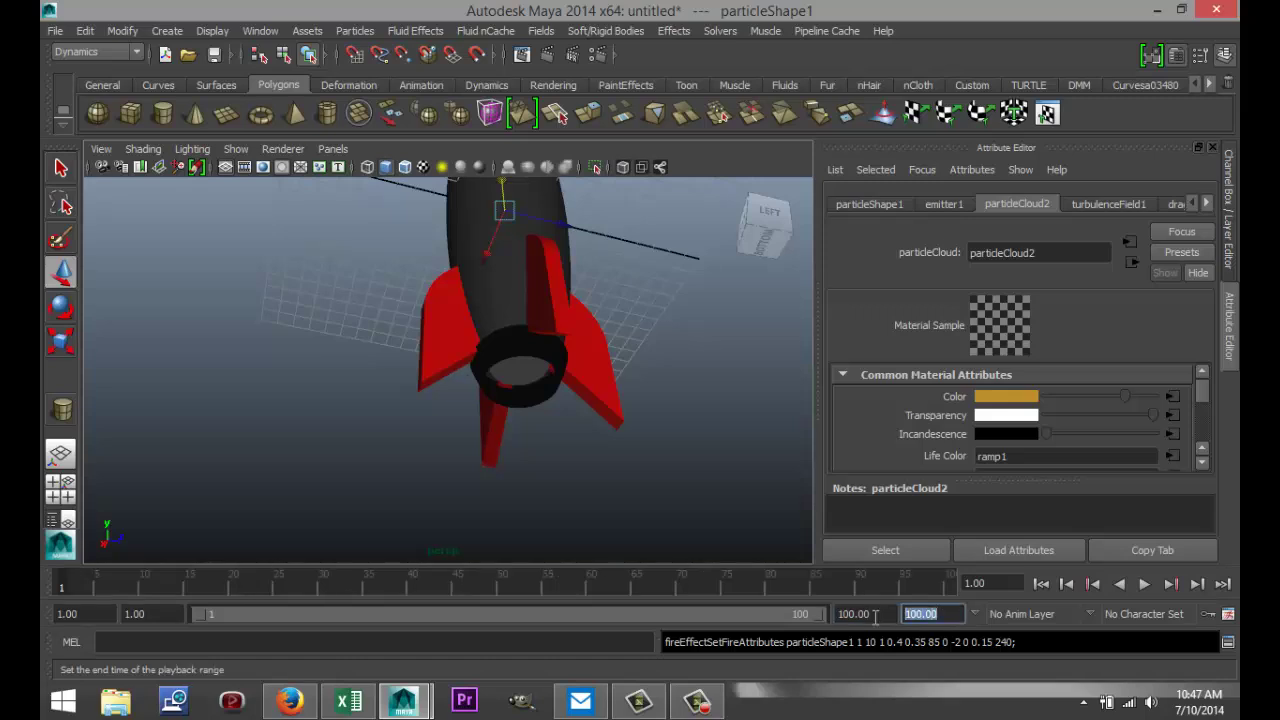
pyautogui.click(1145, 588)
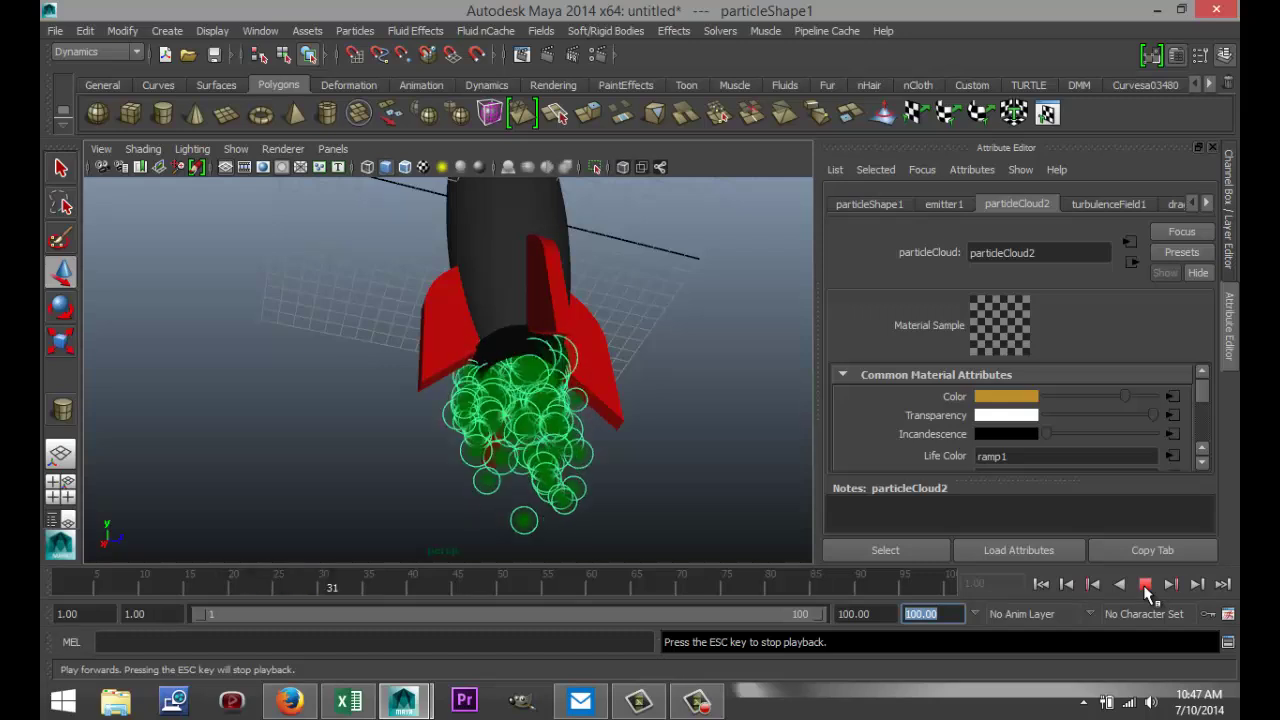
pyautogui.click(1145, 586)
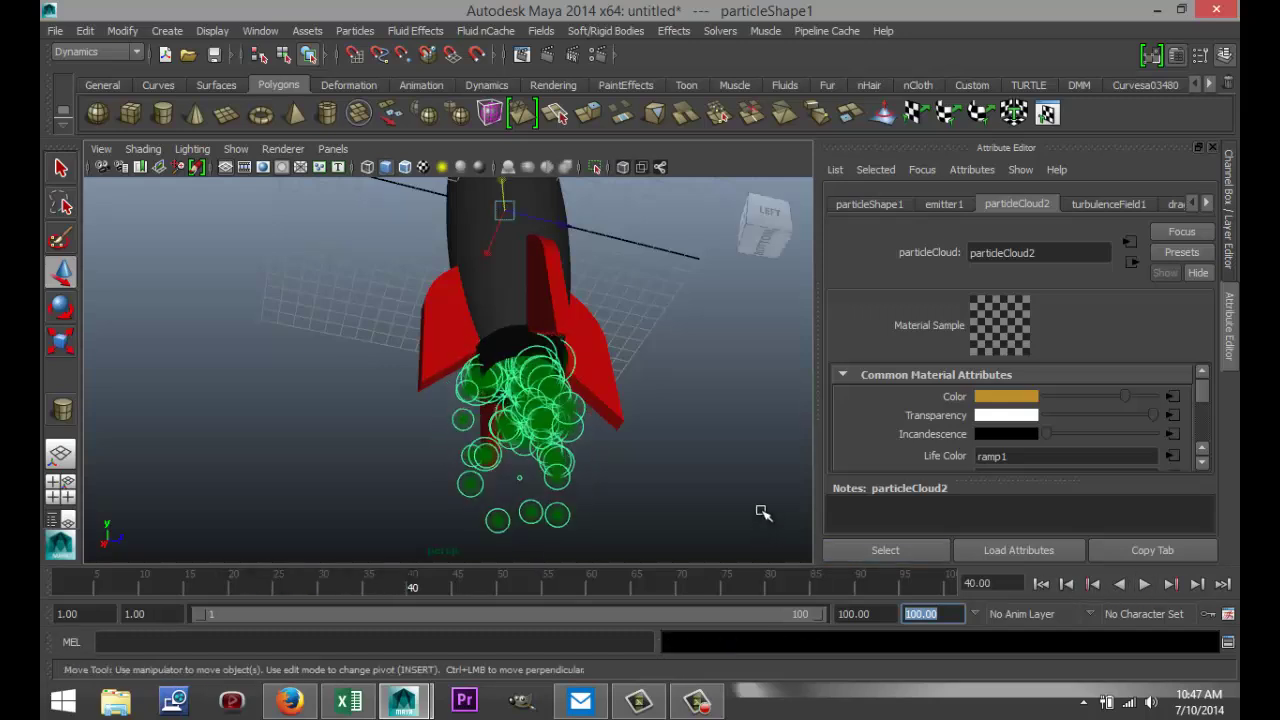
pyautogui.keyDown('alt'); pyautogui.moveTo(734, 446); pyautogui.dragTo(737, 512); pyautogui.keyUp('alt')
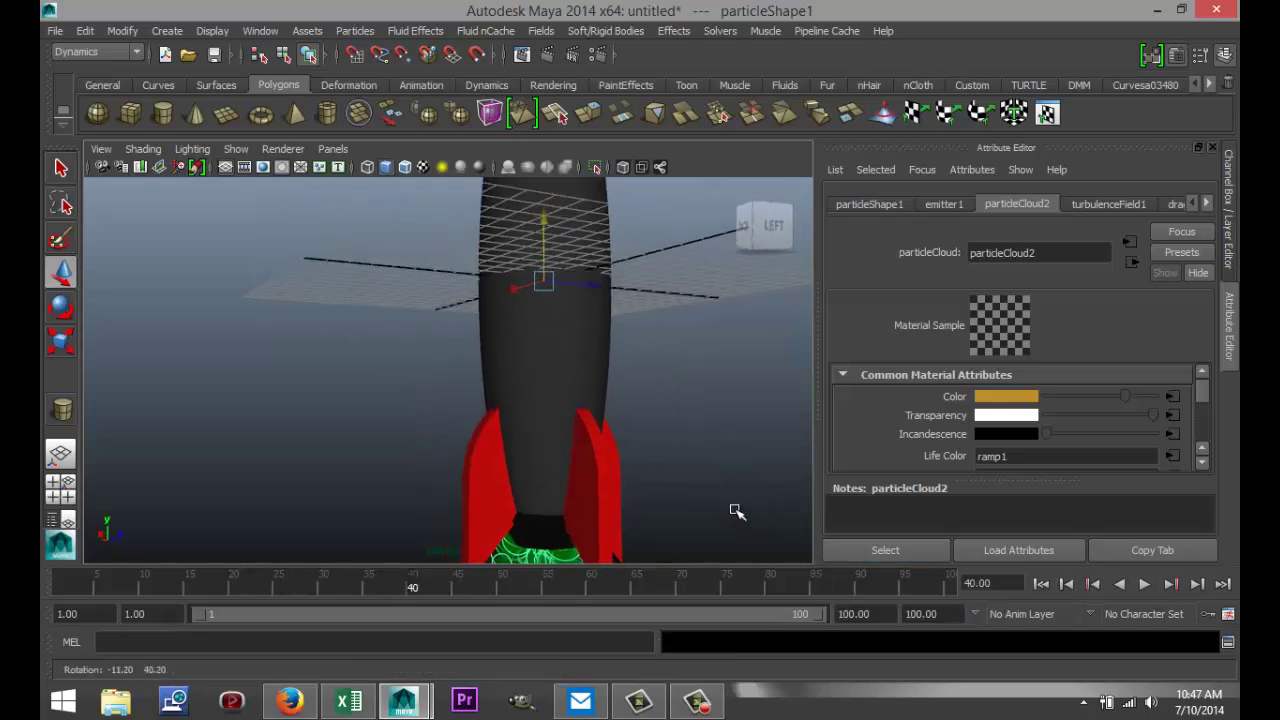
pyautogui.click(308, 443)
pyautogui.scroll(-4, 310, 443)
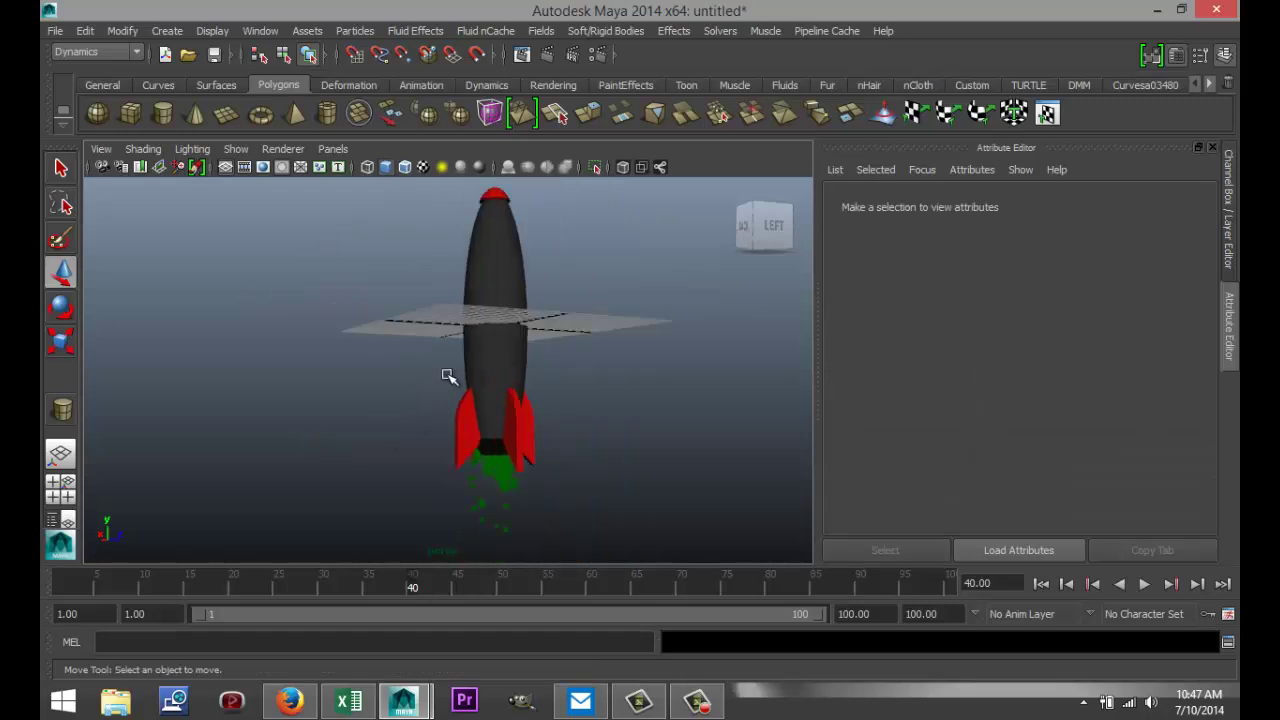
pyautogui.scroll(-4, 448, 376)
# Select the rocket parts and combine them into one mesh with Polygons Mesh > Combine
pyautogui.moveTo(337, 355); pyautogui.dragTo(613, 486)
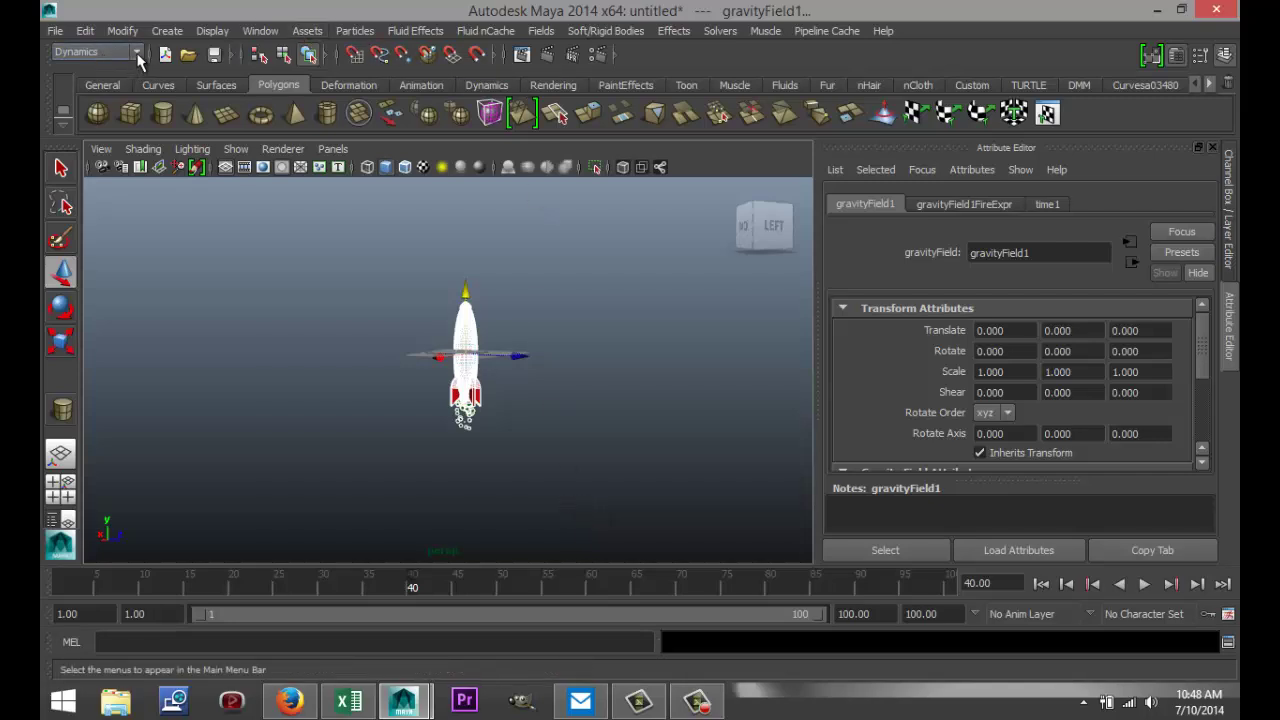
pyautogui.click(138, 57)
pyautogui.click(122, 81)
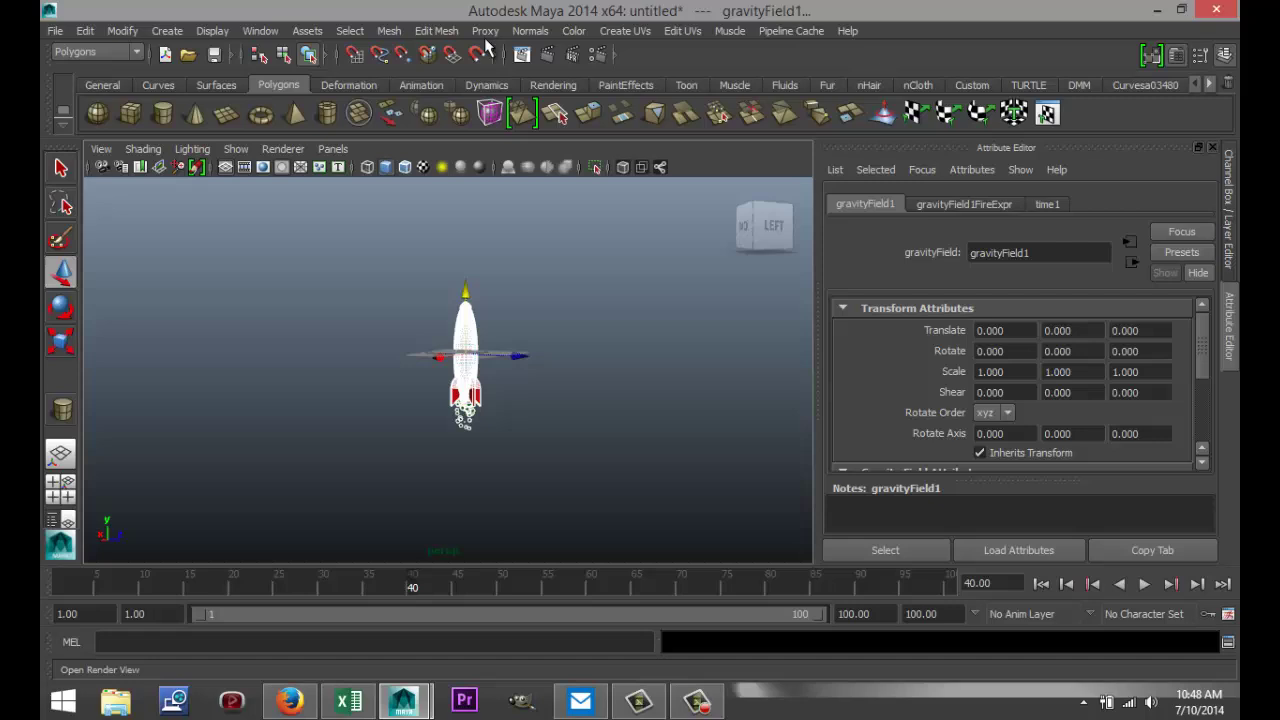
pyautogui.click(390, 32)
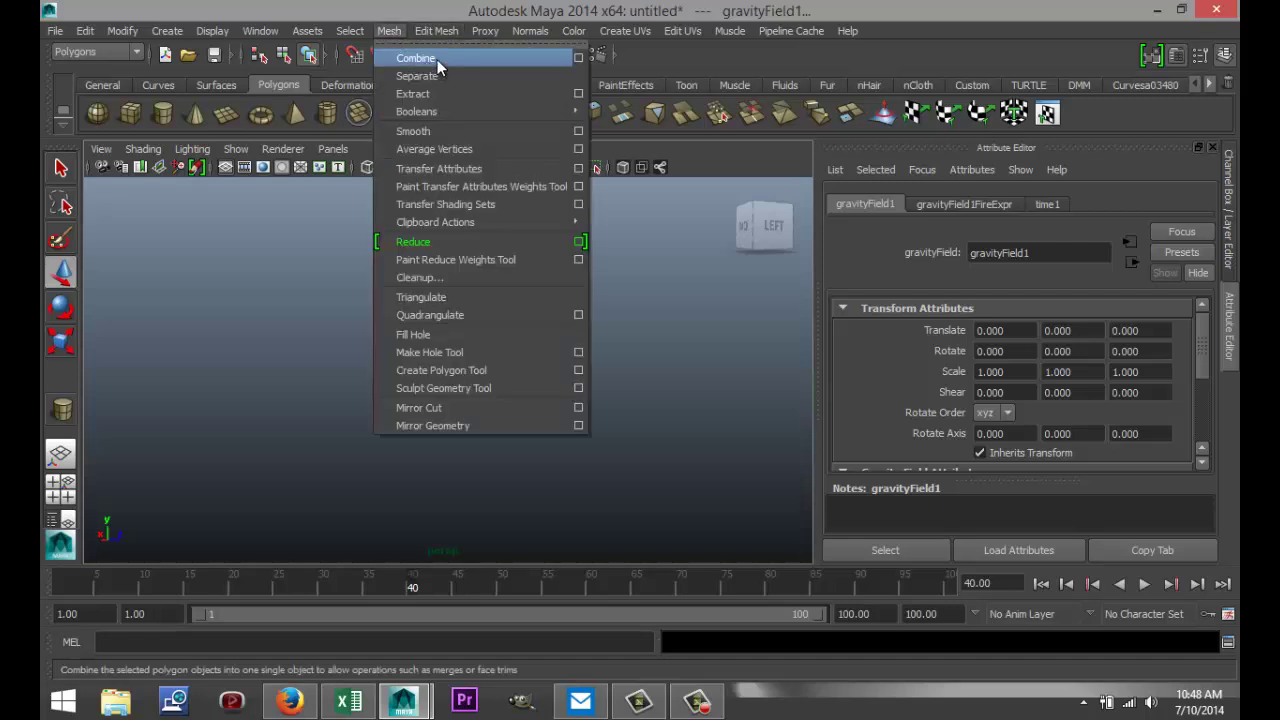
pyautogui.click(437, 60)
# Raise the combined rocket to Translate Y 15.980 and delete the green particle cloud
pyautogui.scroll(3, 606, 383)
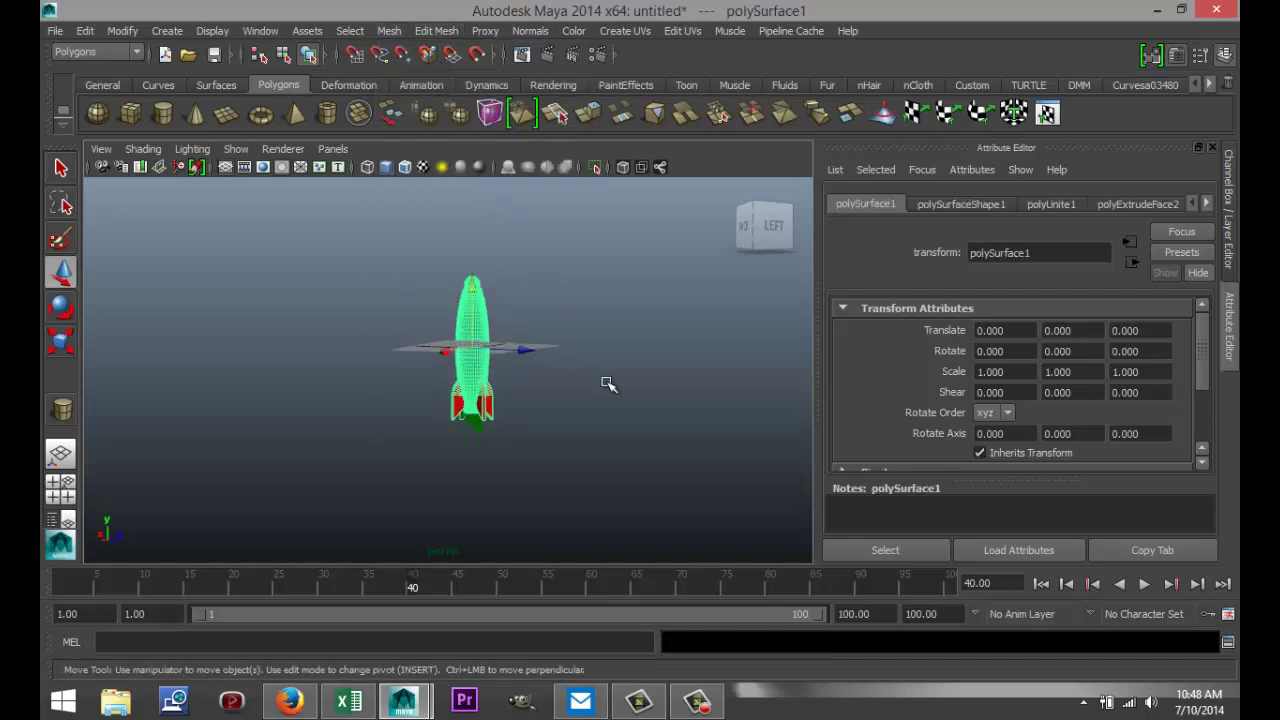
pyautogui.moveTo(481, 288); pyautogui.dragTo(500, 150)
pyautogui.moveTo(446, 399); pyautogui.dragTo(585, 528)
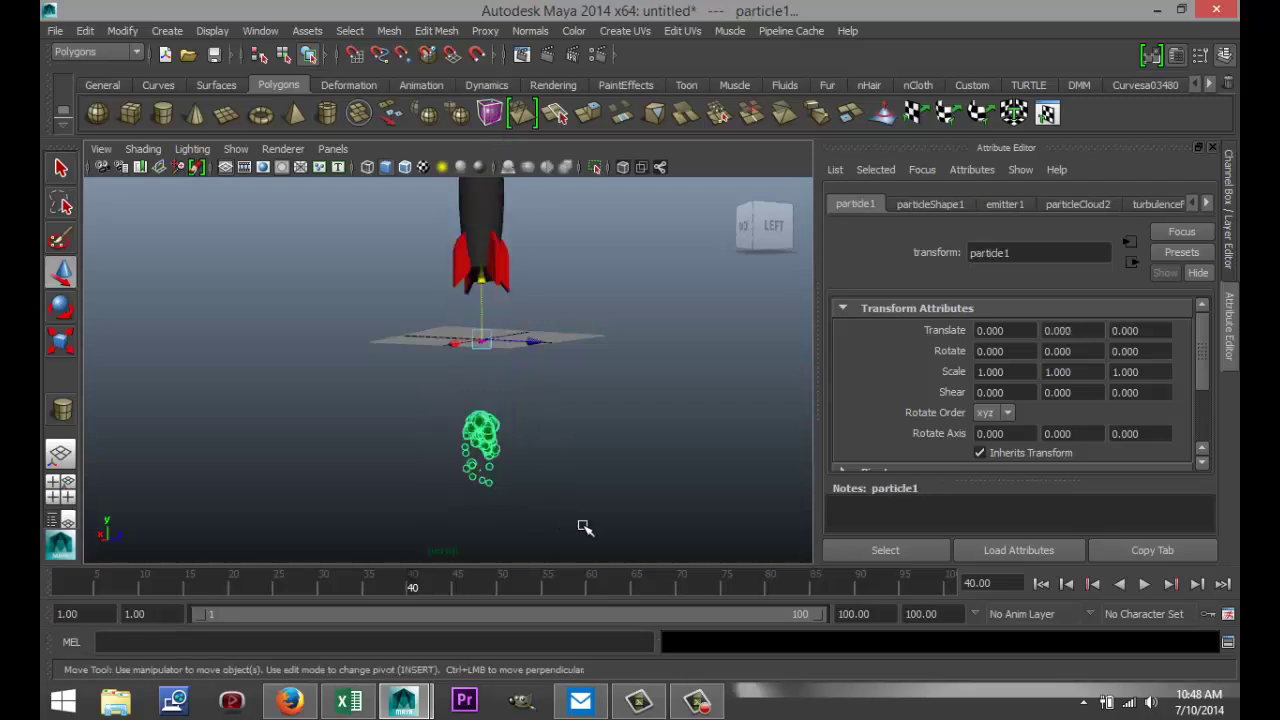
pyautogui.press('Delete')
pyautogui.scroll(2, 540, 470)
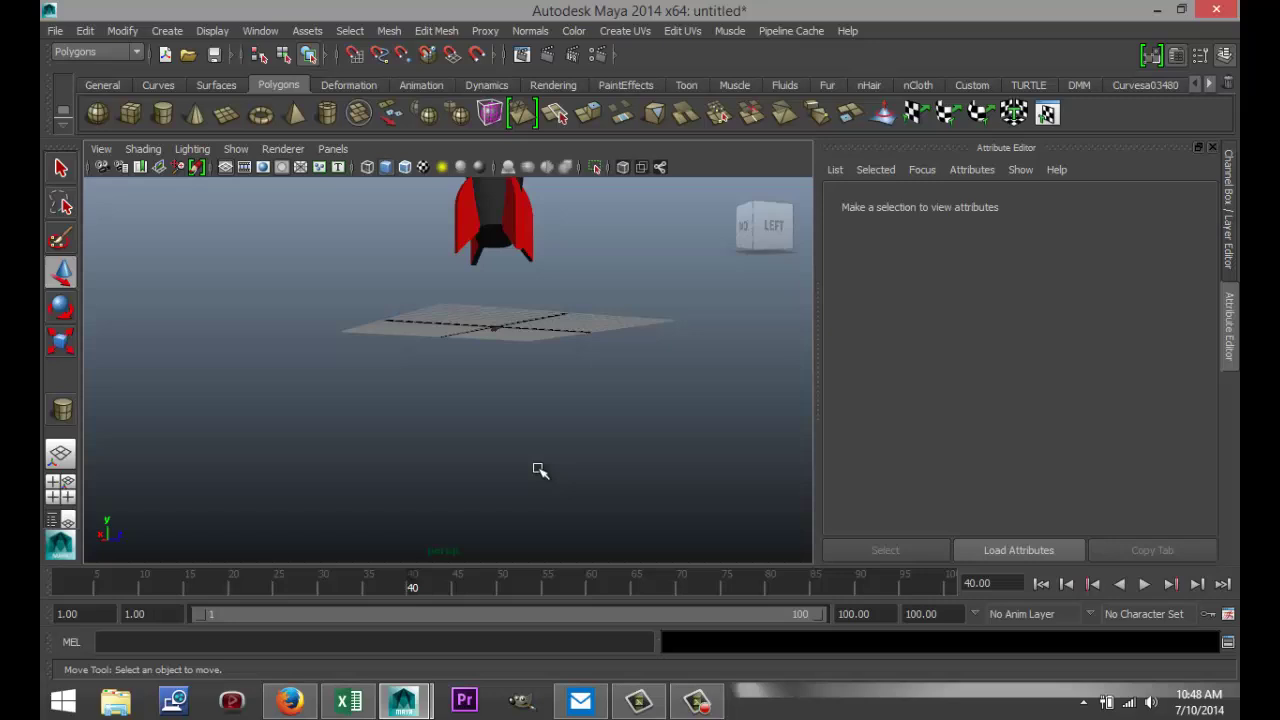
pyautogui.keyDown('alt'); pyautogui.moveTo(430, 450); pyautogui.dragTo(382, 398); pyautogui.keyUp('alt')
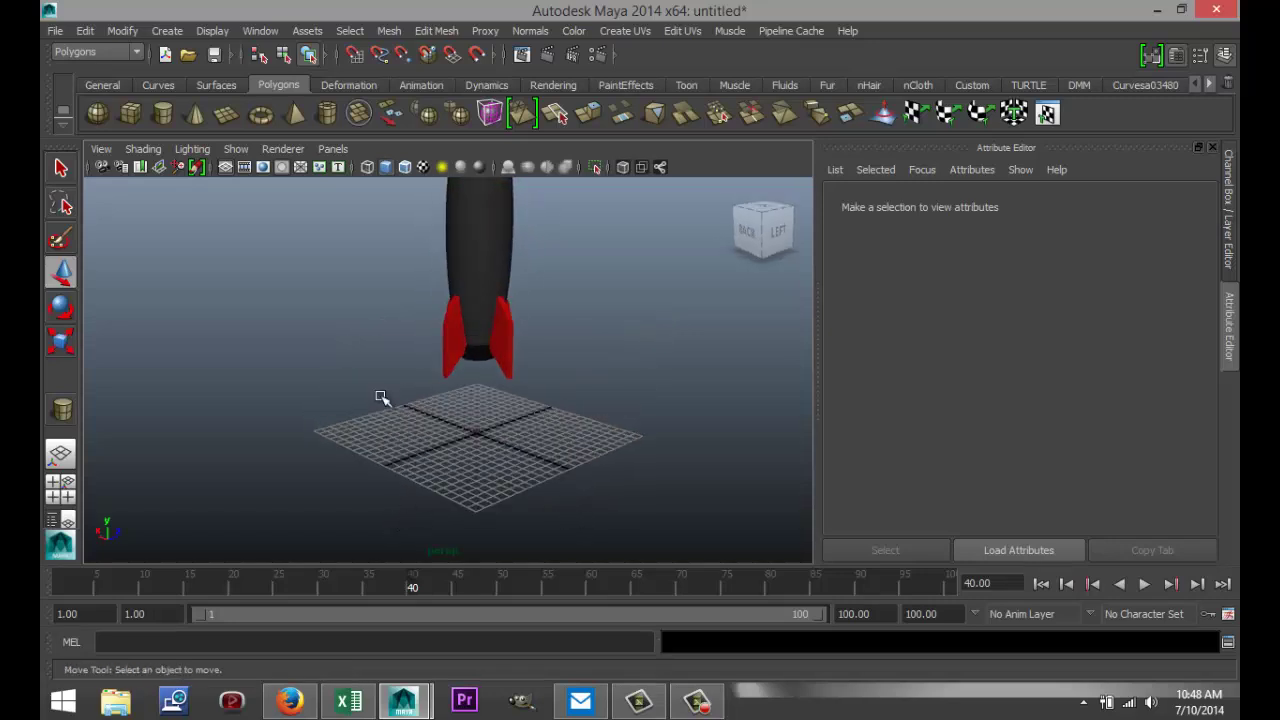
# Draw a polygon plane pPlane1 under the rocket and scale it up into a large ground
pyautogui.click(226, 113)
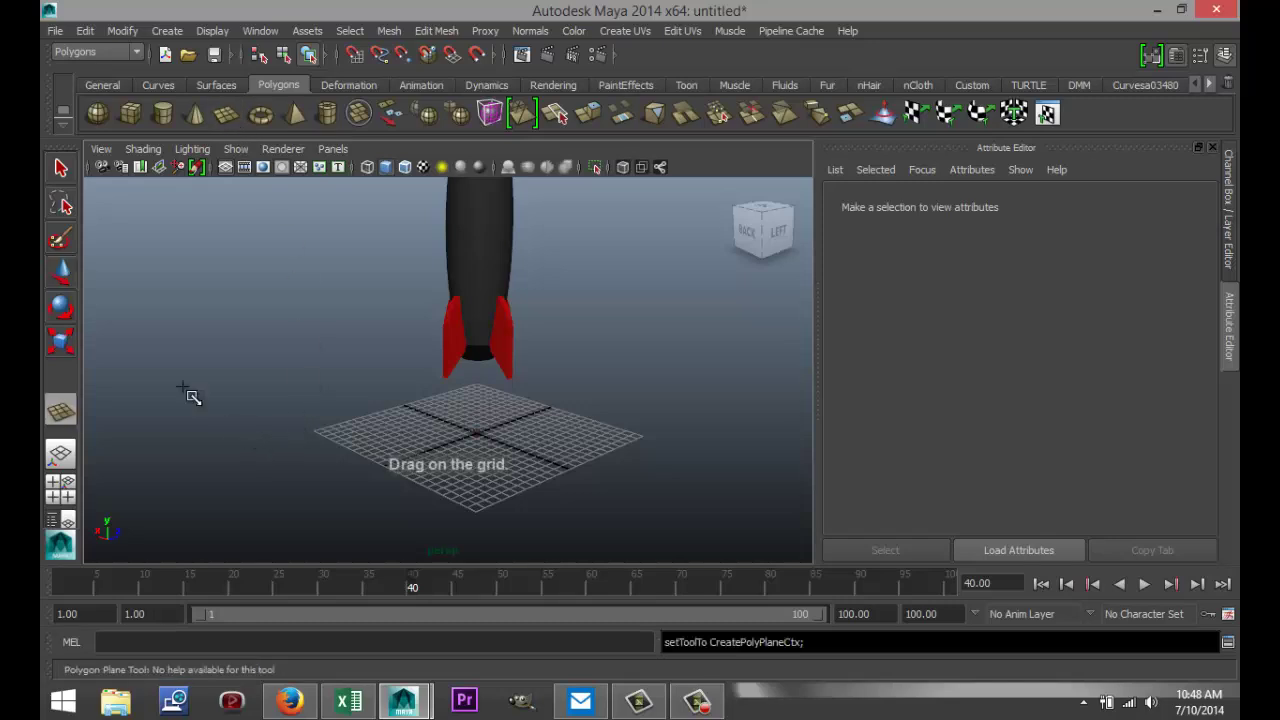
pyautogui.moveTo(172, 386); pyautogui.dragTo(1230, 390)
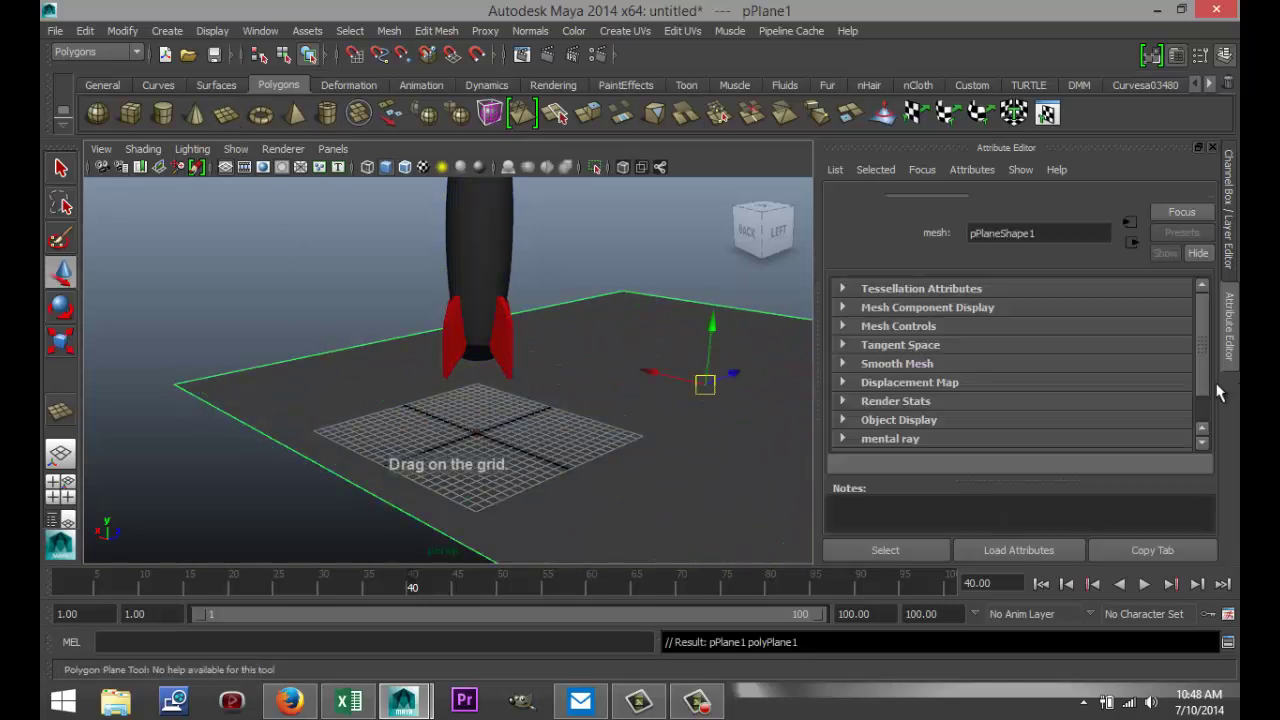
pyautogui.scroll(-5, 449, 480)
pyautogui.press('r')
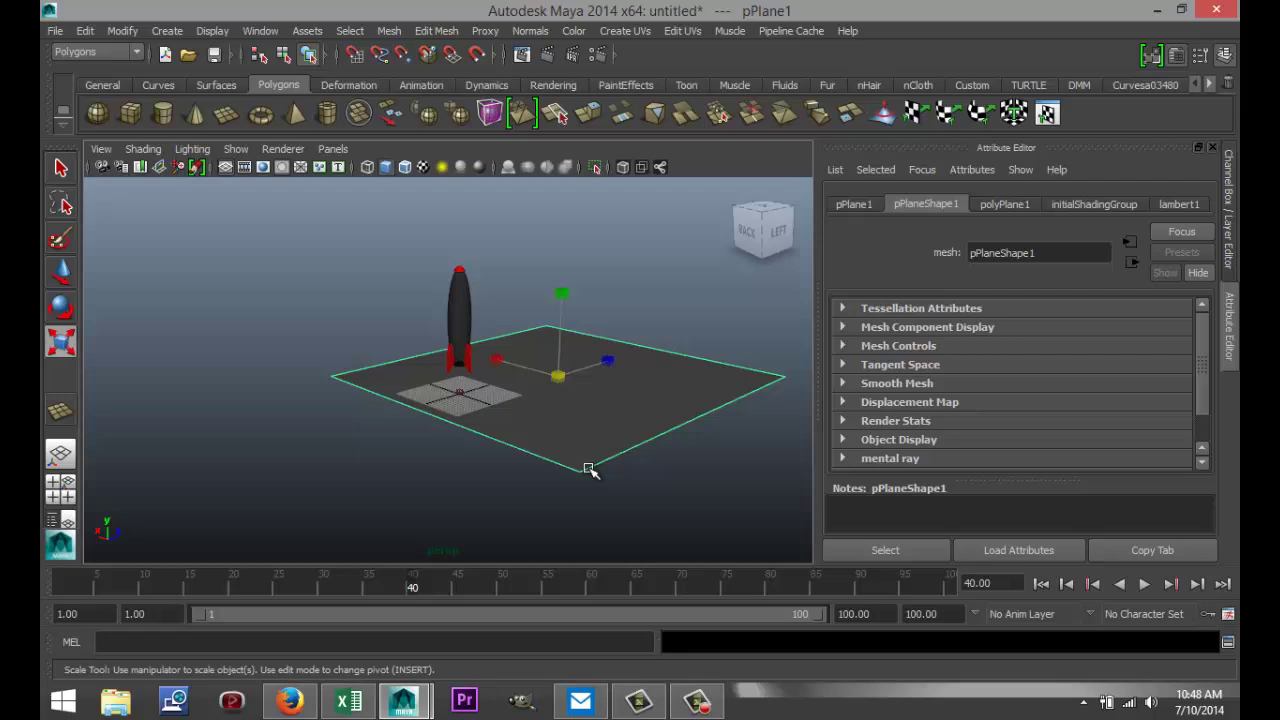
pyautogui.moveTo(556, 383); pyautogui.dragTo(960, 366)
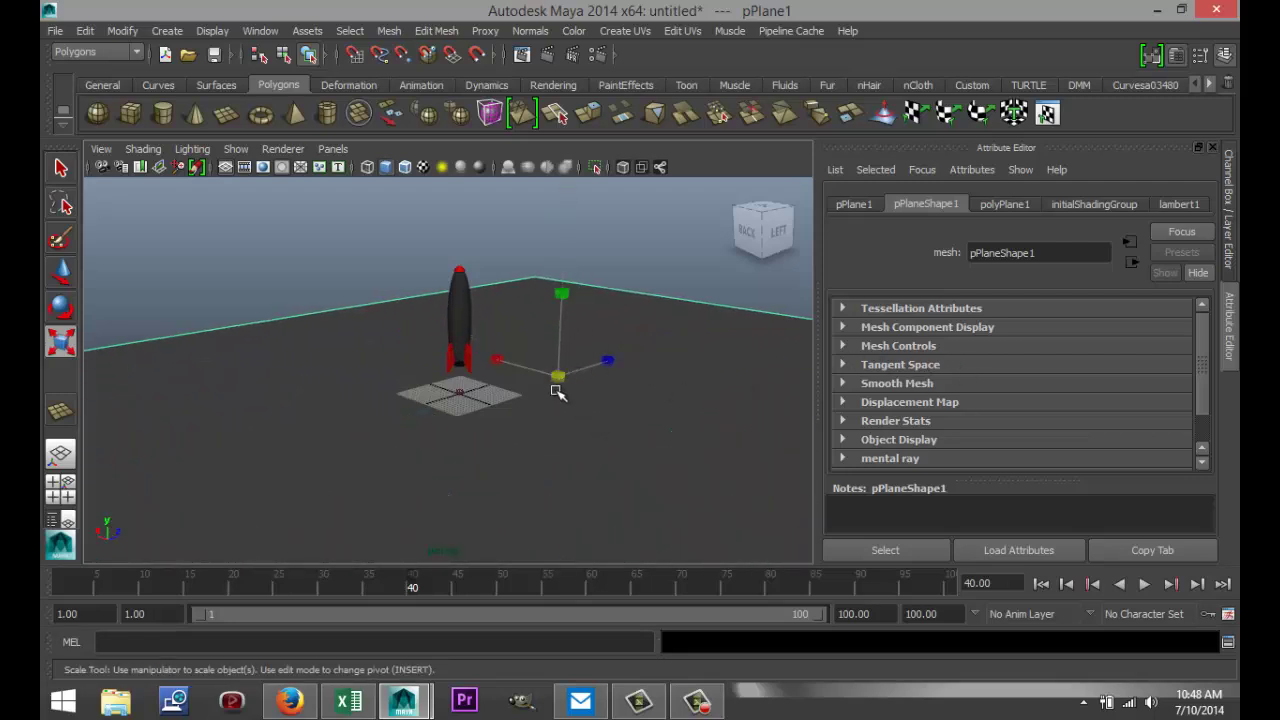
pyautogui.click(562, 378)
pyautogui.moveTo(566, 373); pyautogui.dragTo(912, 378)
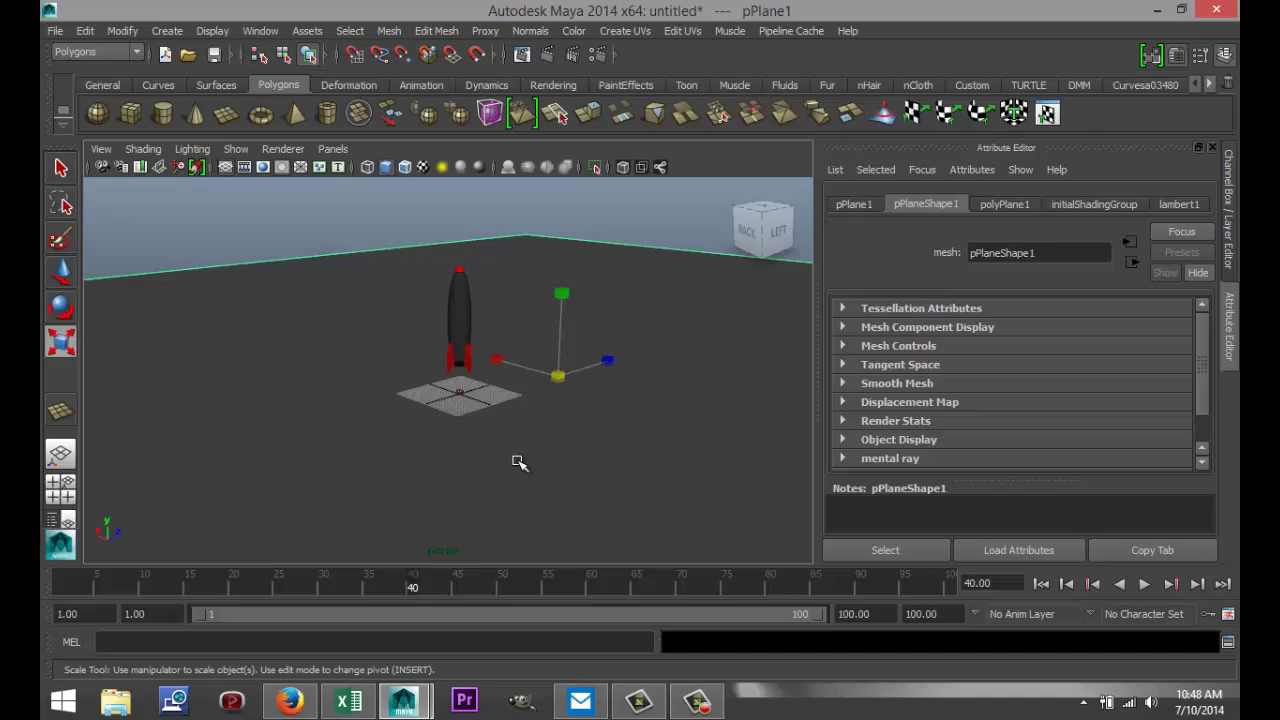
pyautogui.scroll(2, 517, 463)
# In the side view, lower the rocket to Translate Y 14.076 so its base meets the ground
pyautogui.click(60, 488)
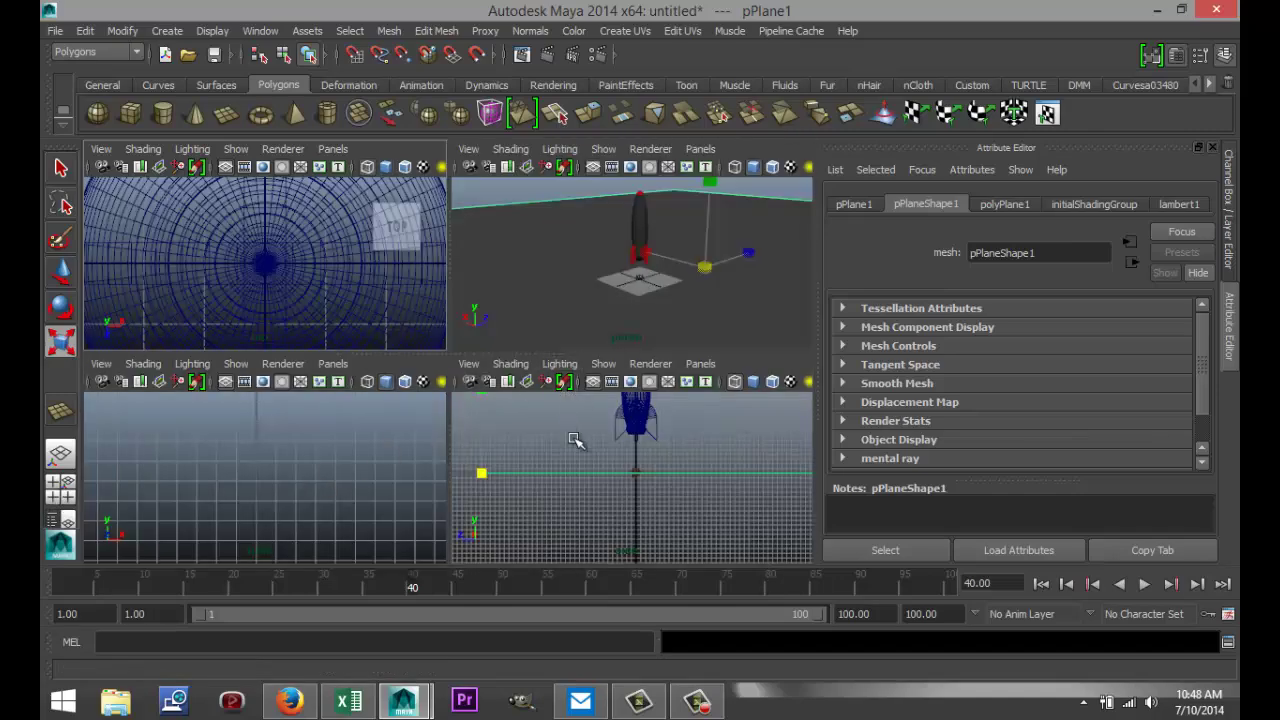
pyautogui.press('space')
pyautogui.scroll(-4, 543, 391)
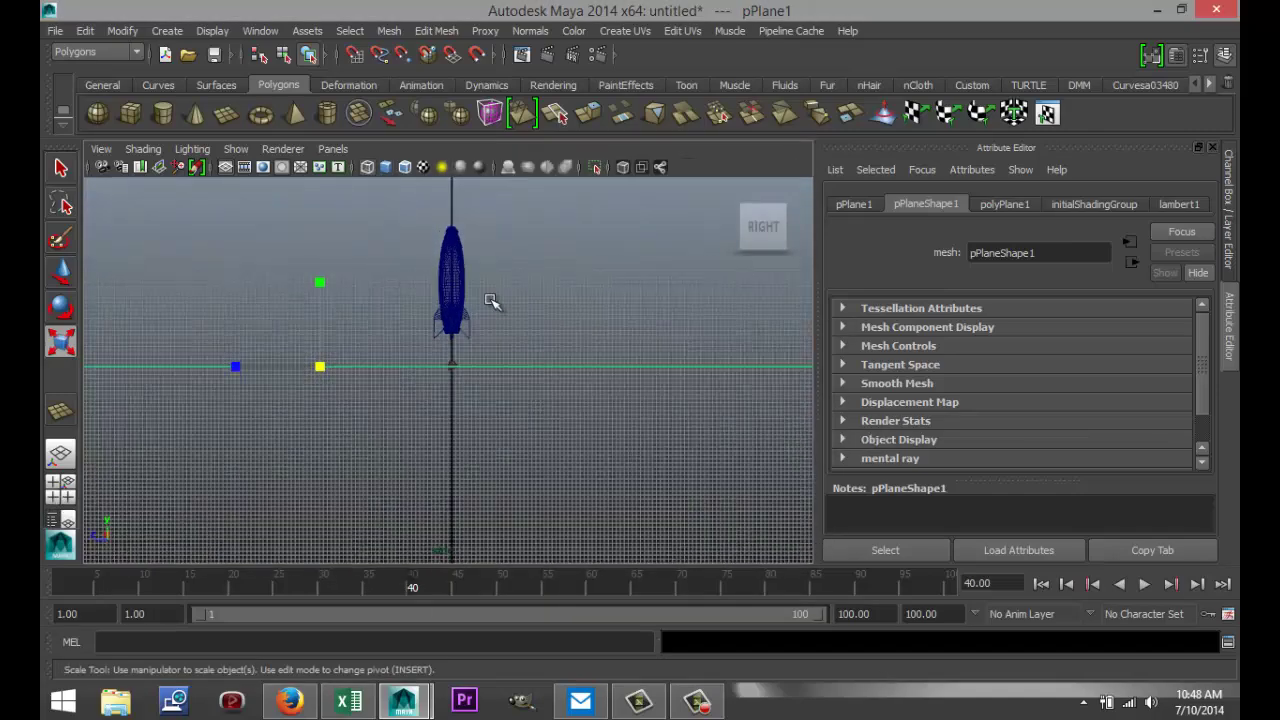
pyautogui.click(453, 272)
pyautogui.press('w')
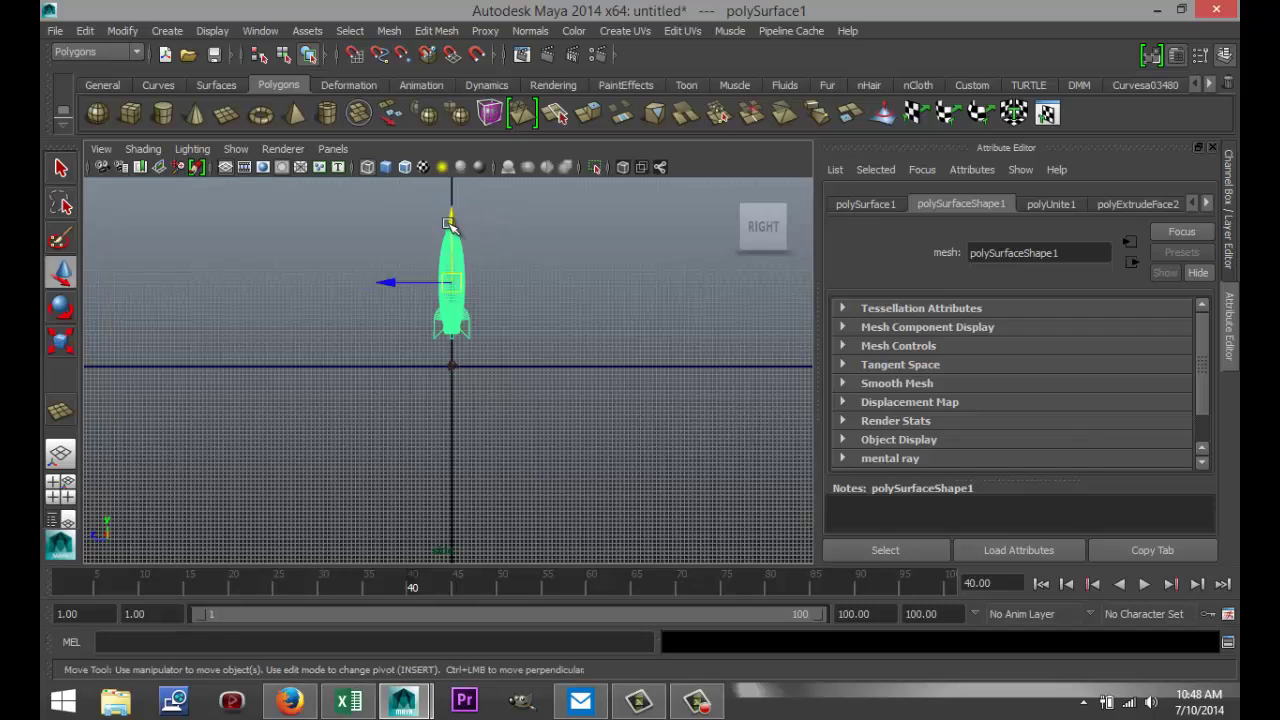
pyautogui.moveTo(452, 214); pyautogui.dragTo(452, 240)
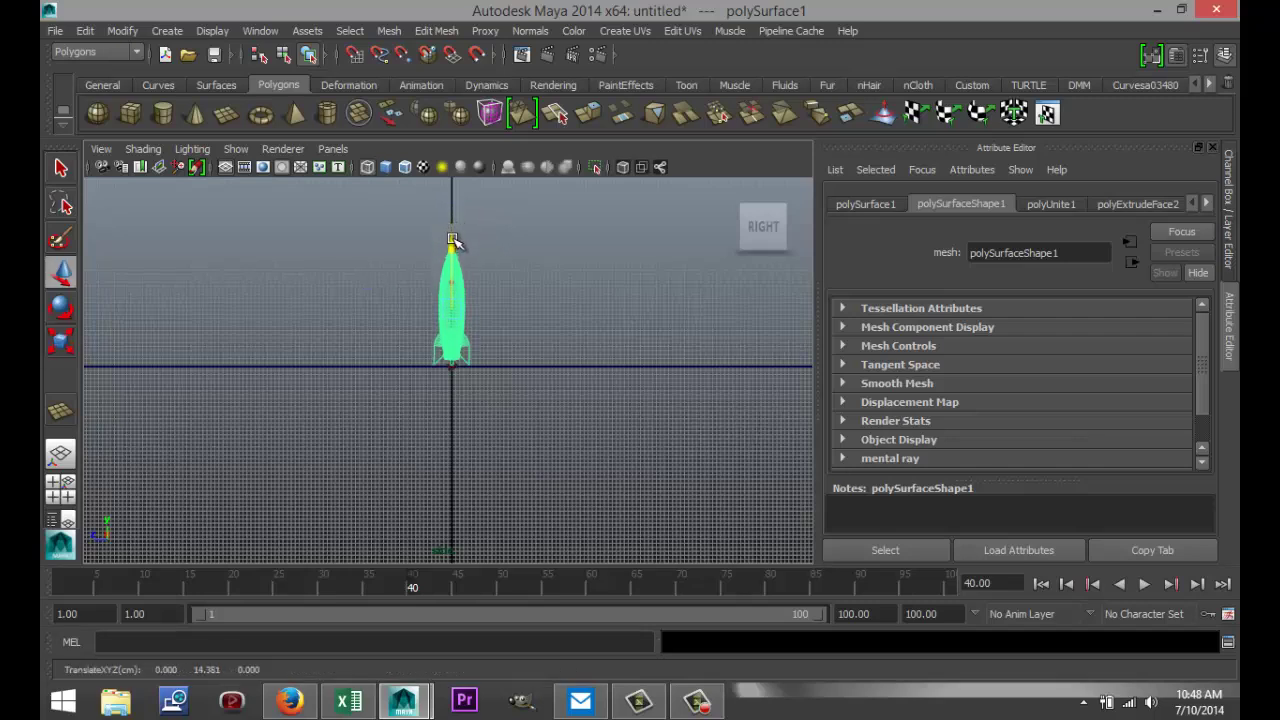
pyautogui.scroll(5, 529, 366)
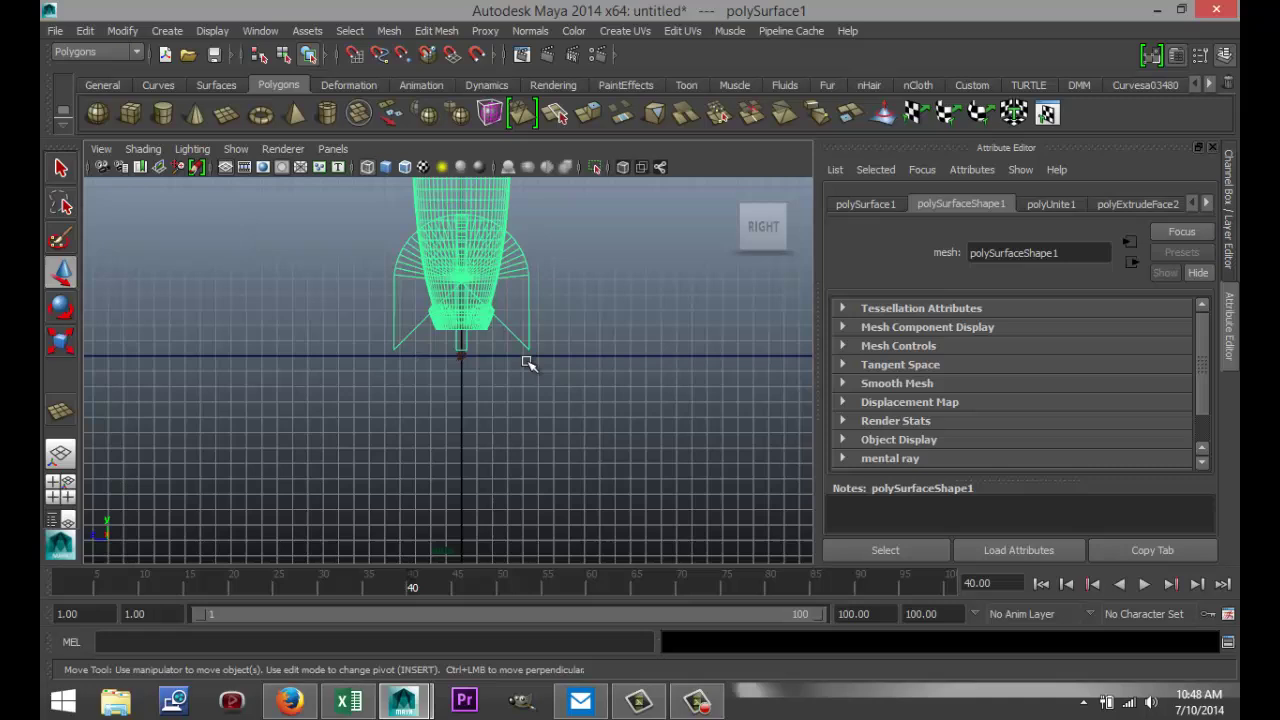
pyautogui.keyDown('alt'); pyautogui.moveTo(601, 348); pyautogui.dragTo(608, 497, button='middle'); pyautogui.keyUp('alt')
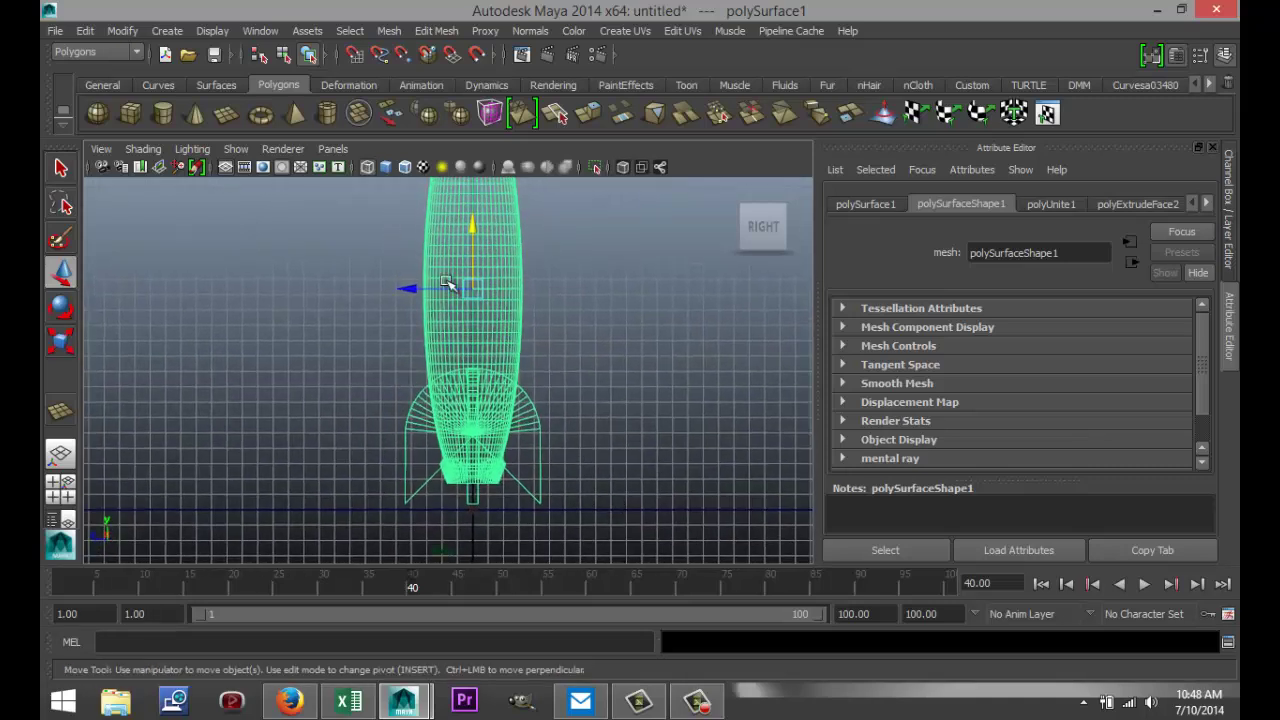
pyautogui.moveTo(472, 230); pyautogui.dragTo(472, 233)
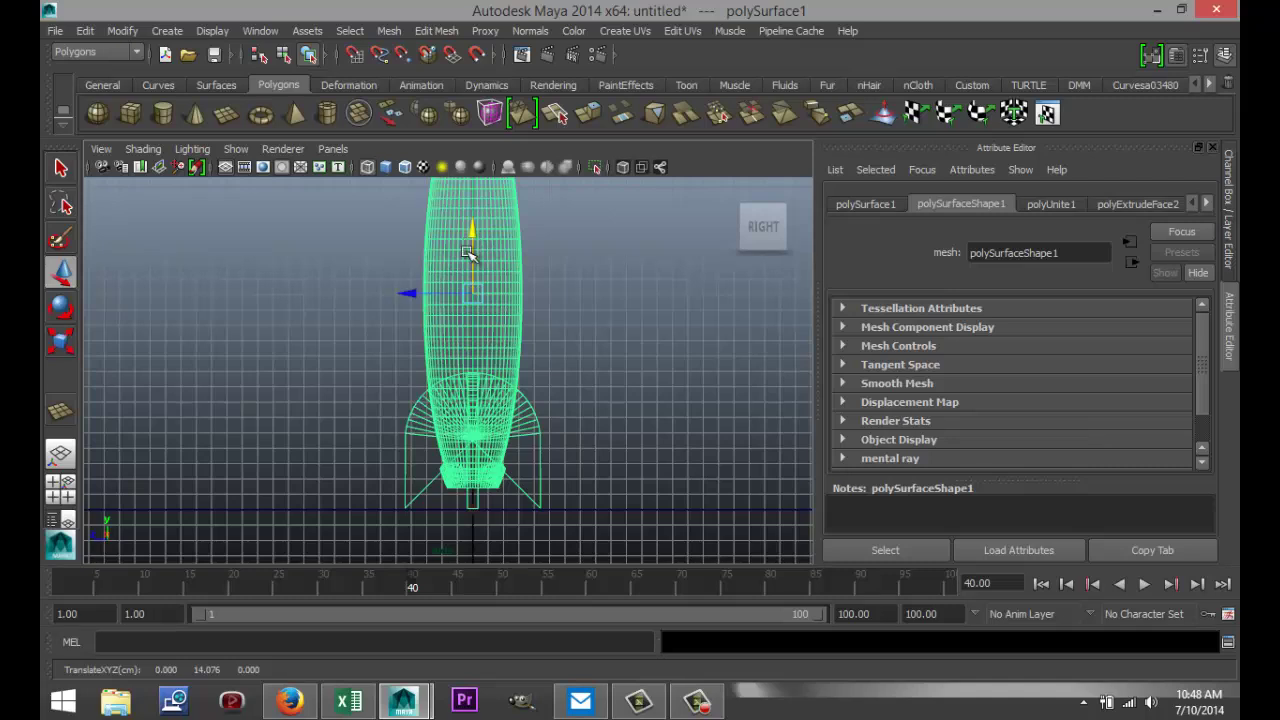
pyautogui.click(61, 488)
pyautogui.press('space')
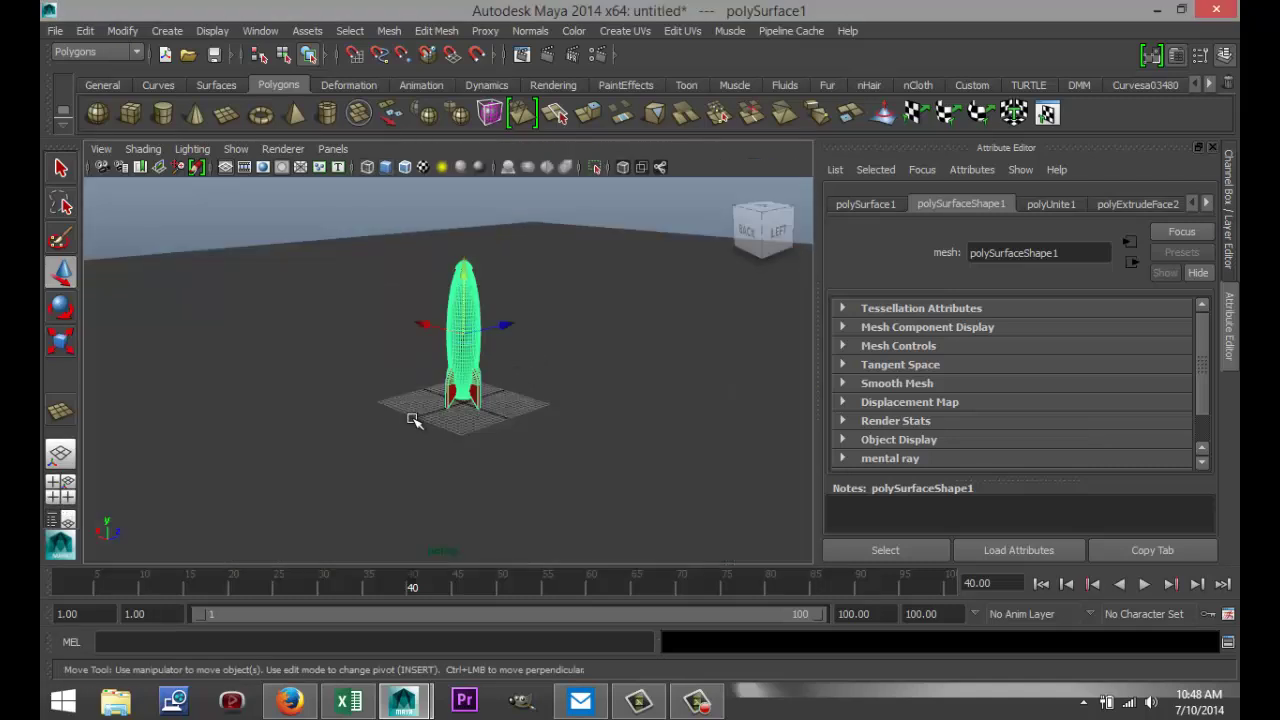
# Create a point light, pointLight1, and raise it above and beside the rocket
pyautogui.keyDown('alt'); pyautogui.moveTo(580, 435); pyautogui.dragTo(608, 460); pyautogui.keyUp('alt')
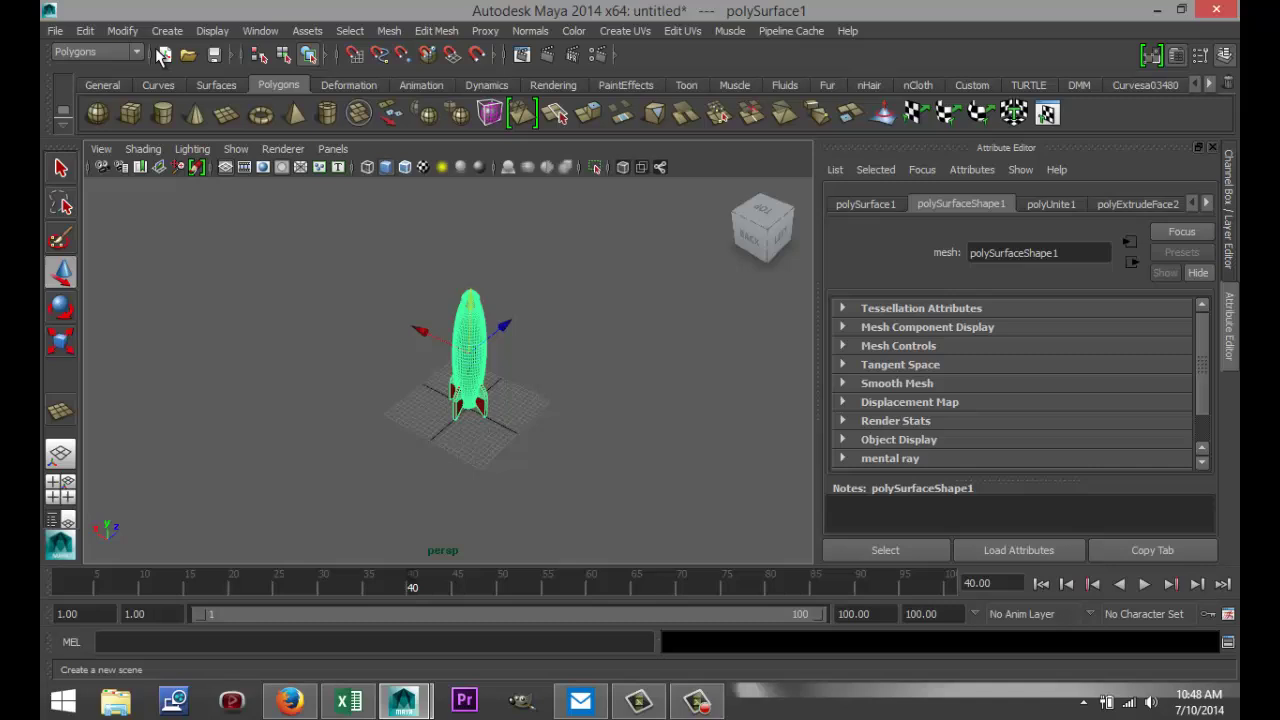
pyautogui.click(167, 31)
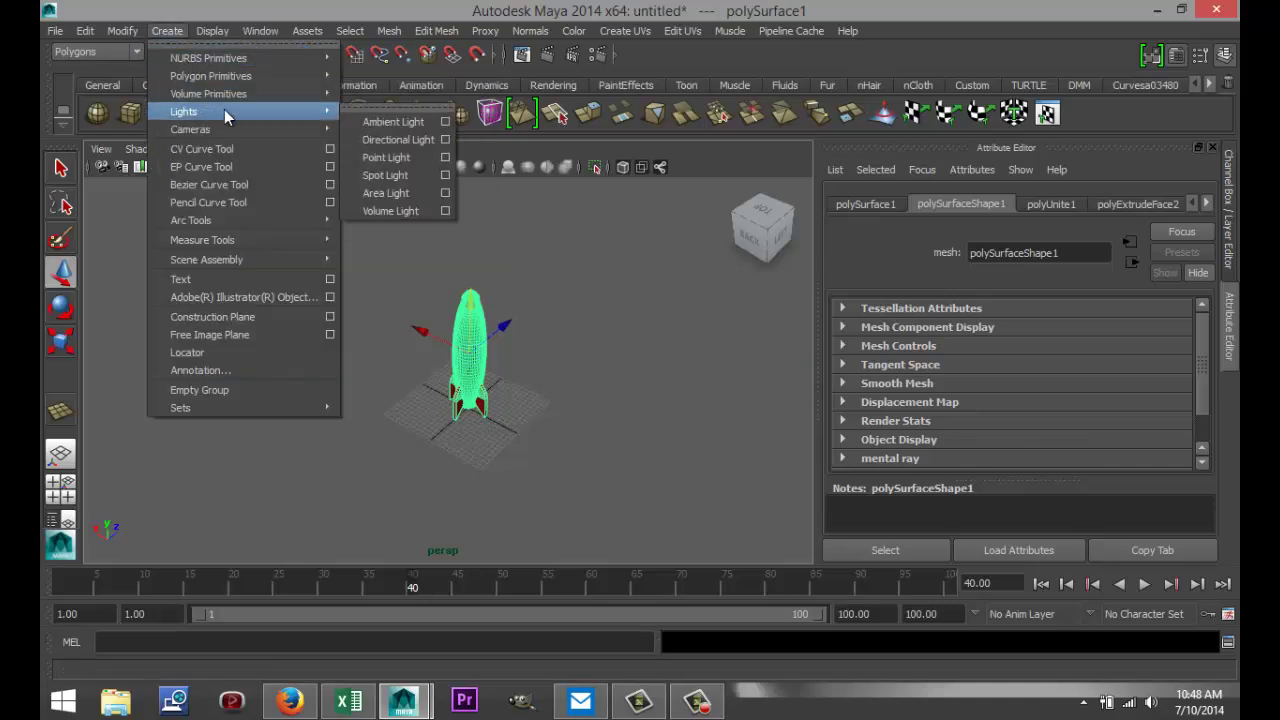
pyautogui.moveTo(300, 111)
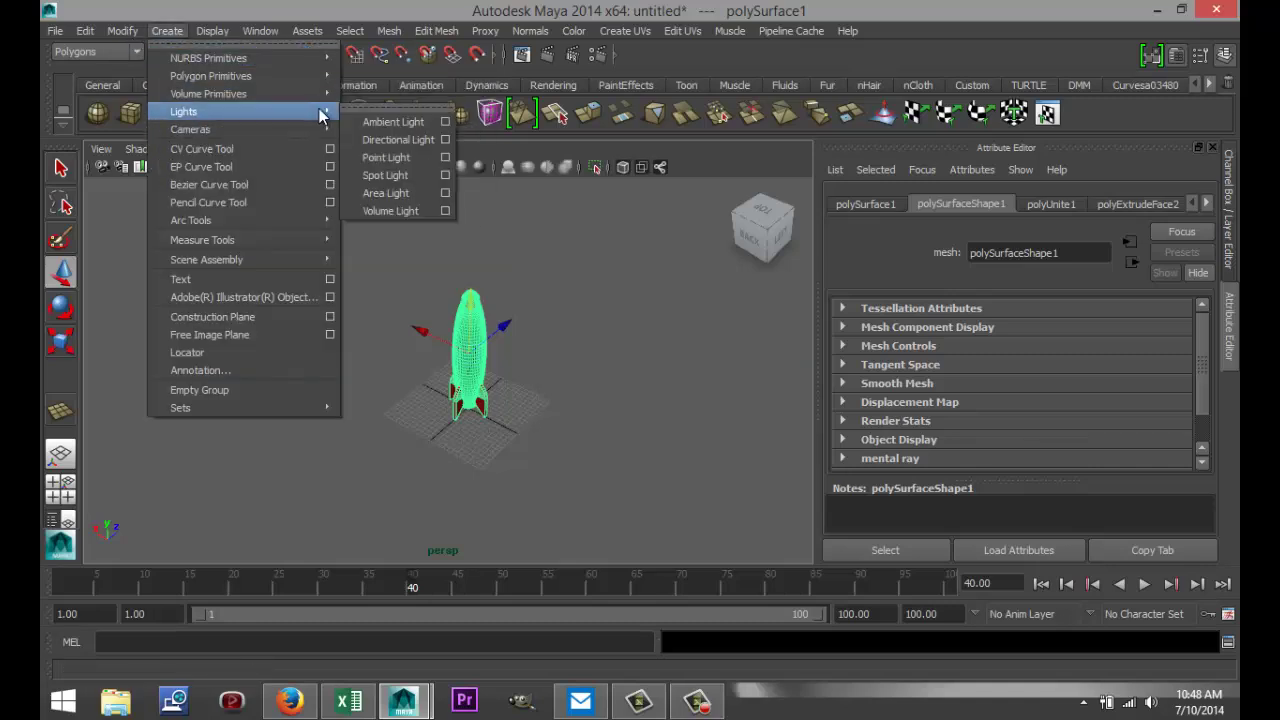
pyautogui.click(392, 158)
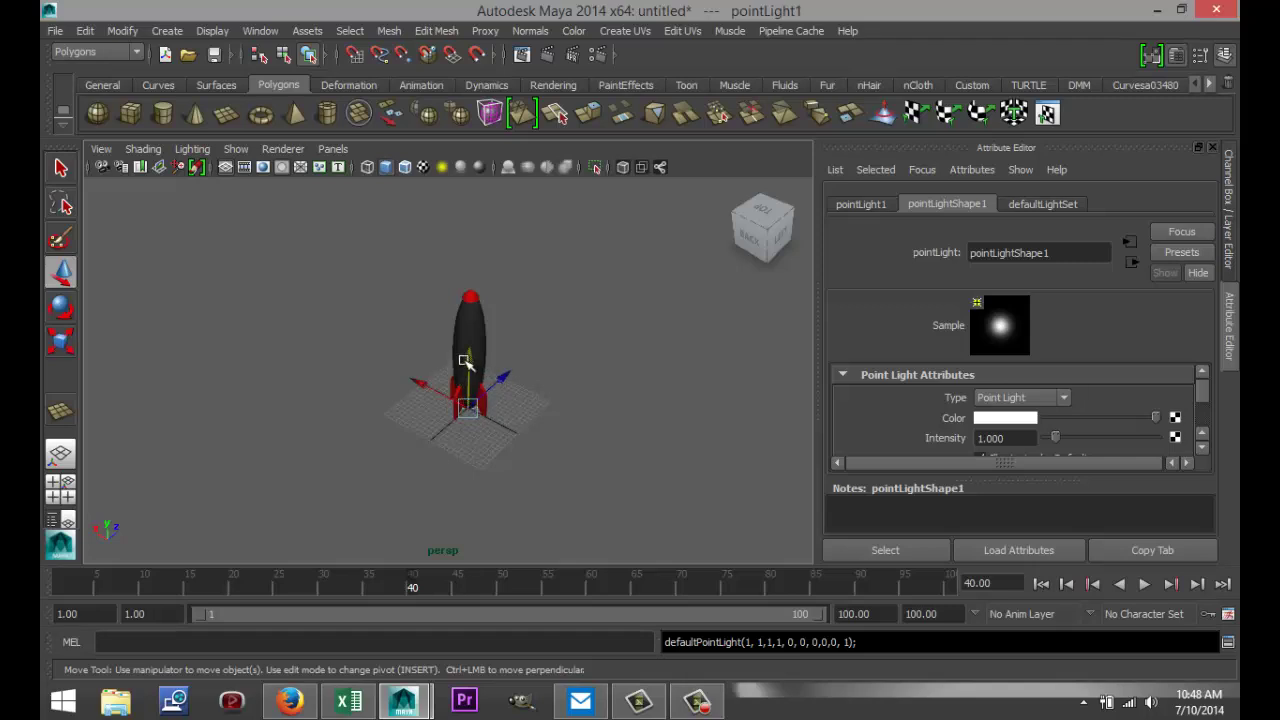
pyautogui.moveTo(473, 363); pyautogui.dragTo(563, 273)
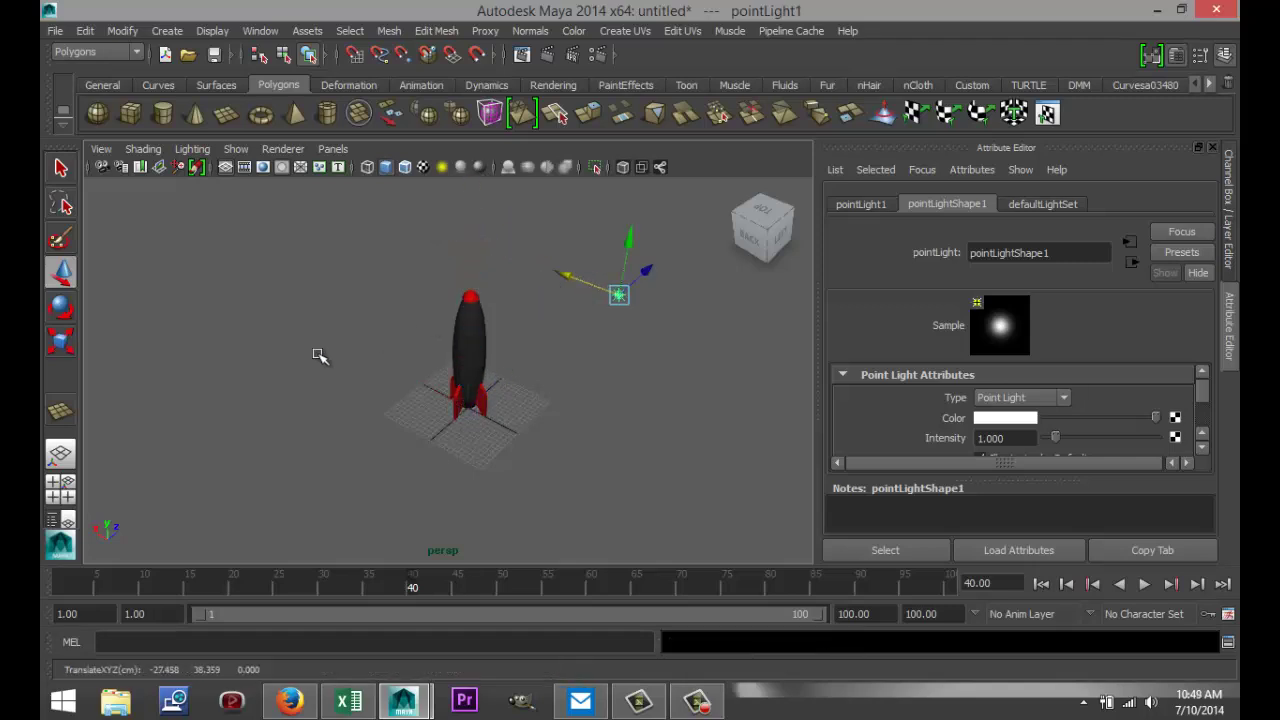
# In the top view, move pointLight1 forward along Z and right along X
pyautogui.click(62, 492)
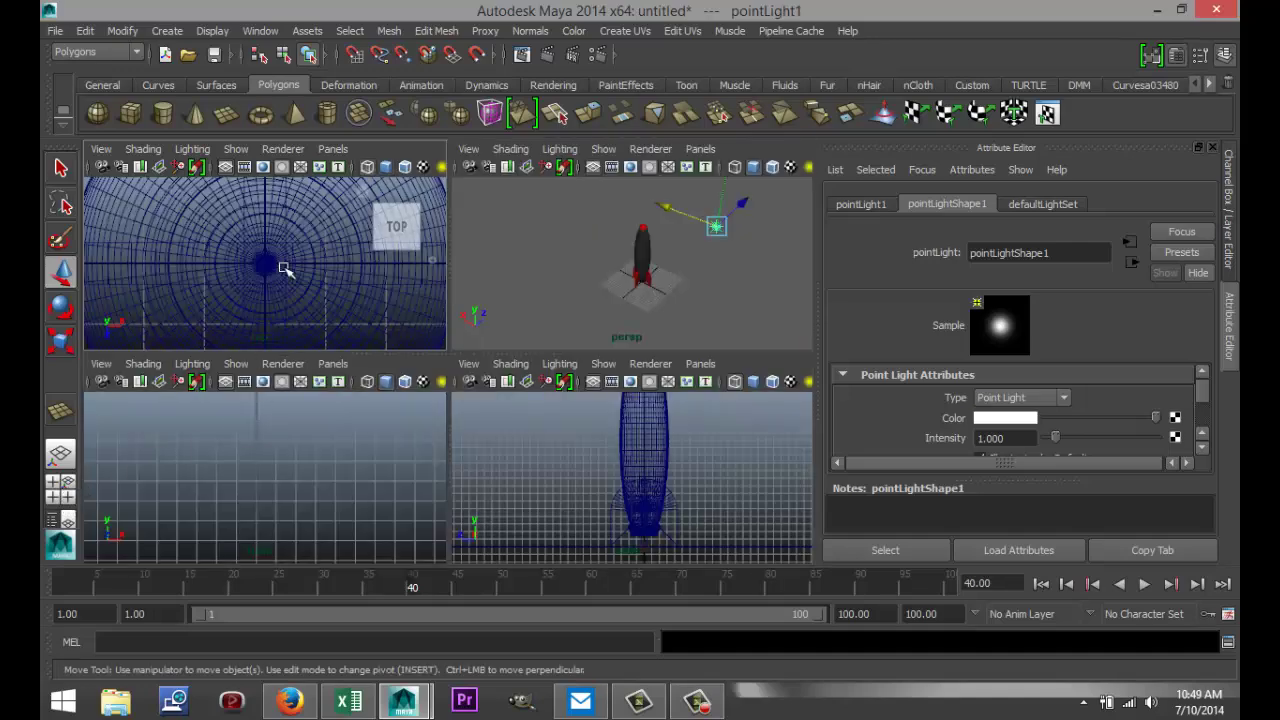
pyautogui.press('space')
pyautogui.scroll(-3, 330, 330)
pyautogui.scroll(-5, 352, 373)
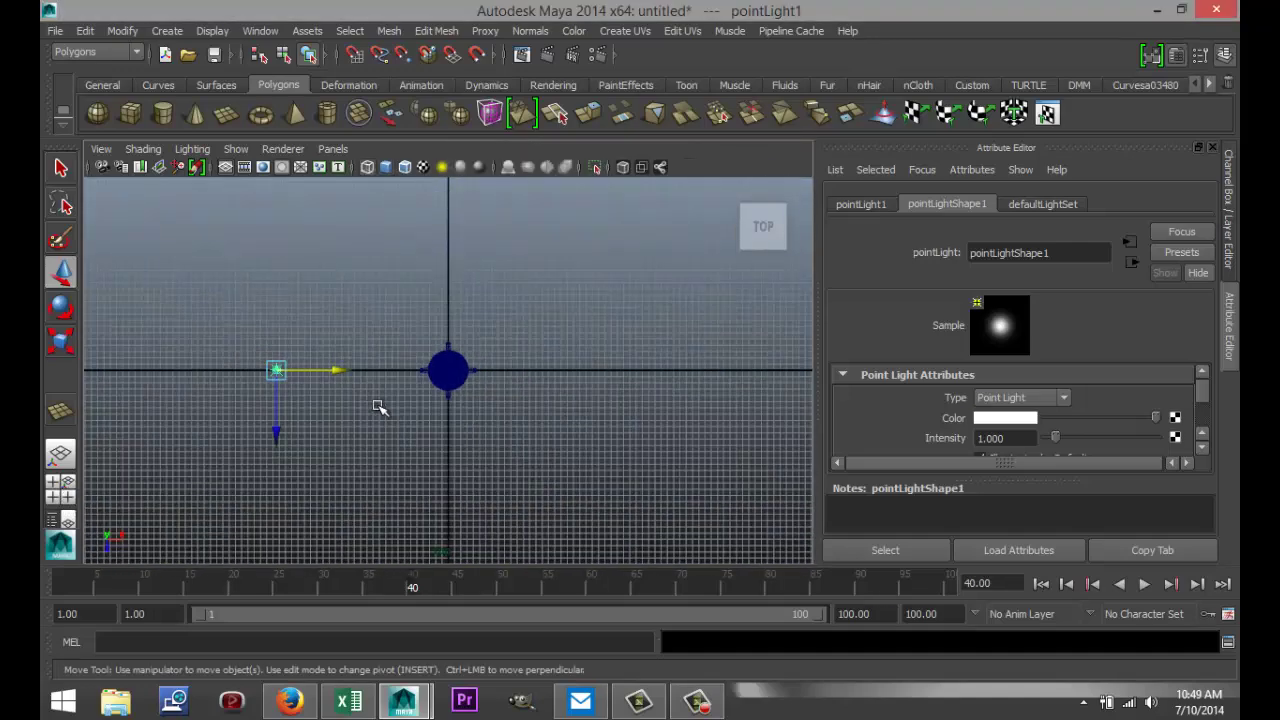
pyautogui.moveTo(276, 440); pyautogui.dragTo(278, 543)
pyautogui.moveTo(337, 474); pyautogui.dragTo(407, 484)
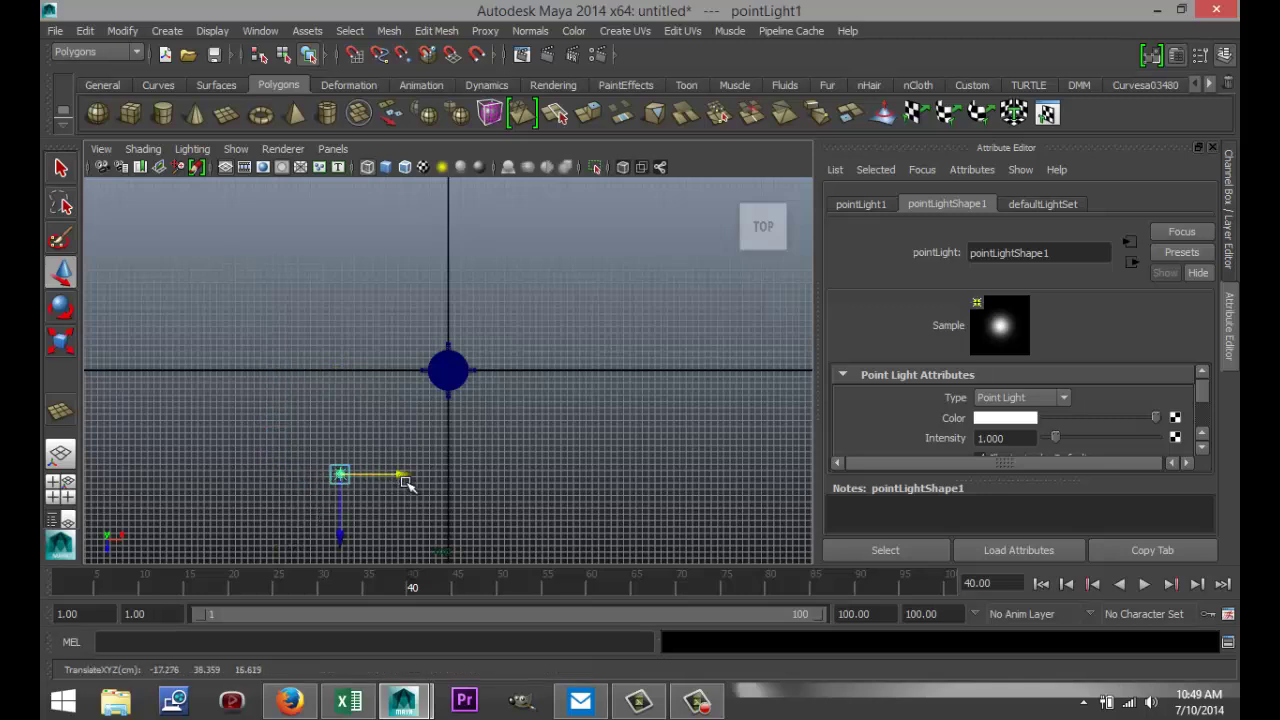
# Duplicate the light into pointLight2, move it back and left, and enable Use Depth Map Shadows
pyautogui.hotkey('ctrl', 'd')
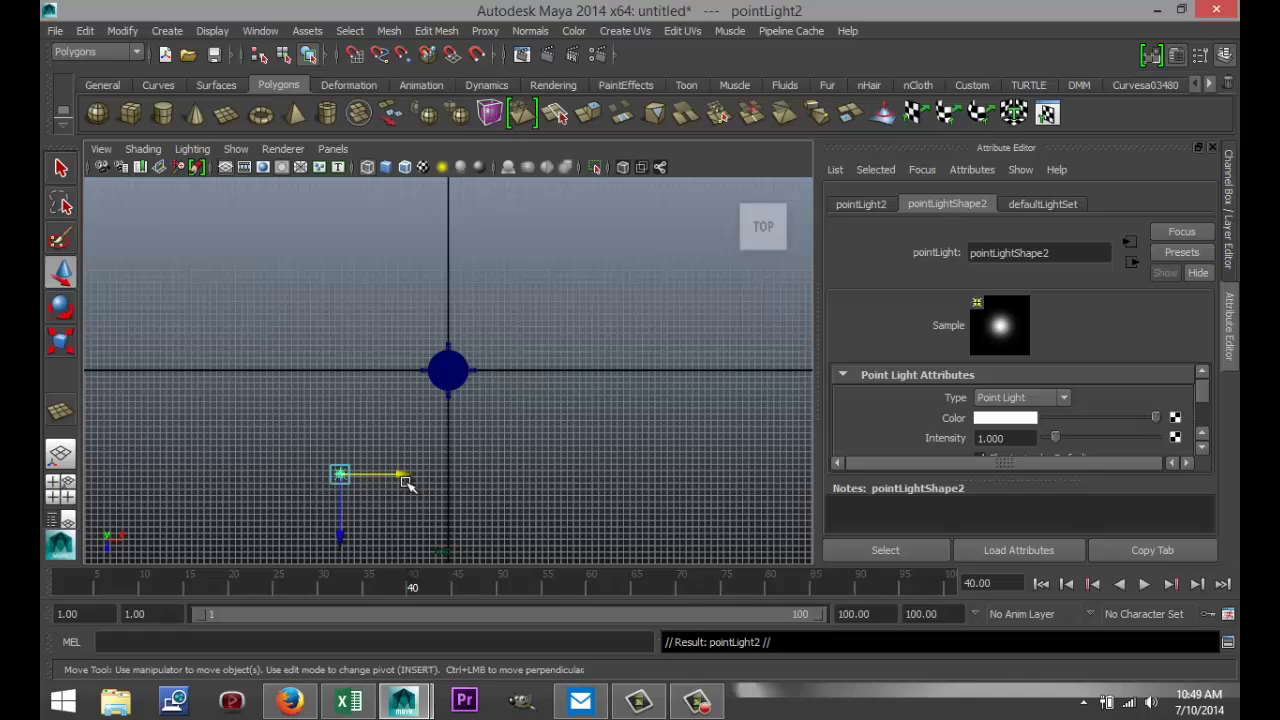
pyautogui.moveTo(337, 534); pyautogui.dragTo(335, 407)
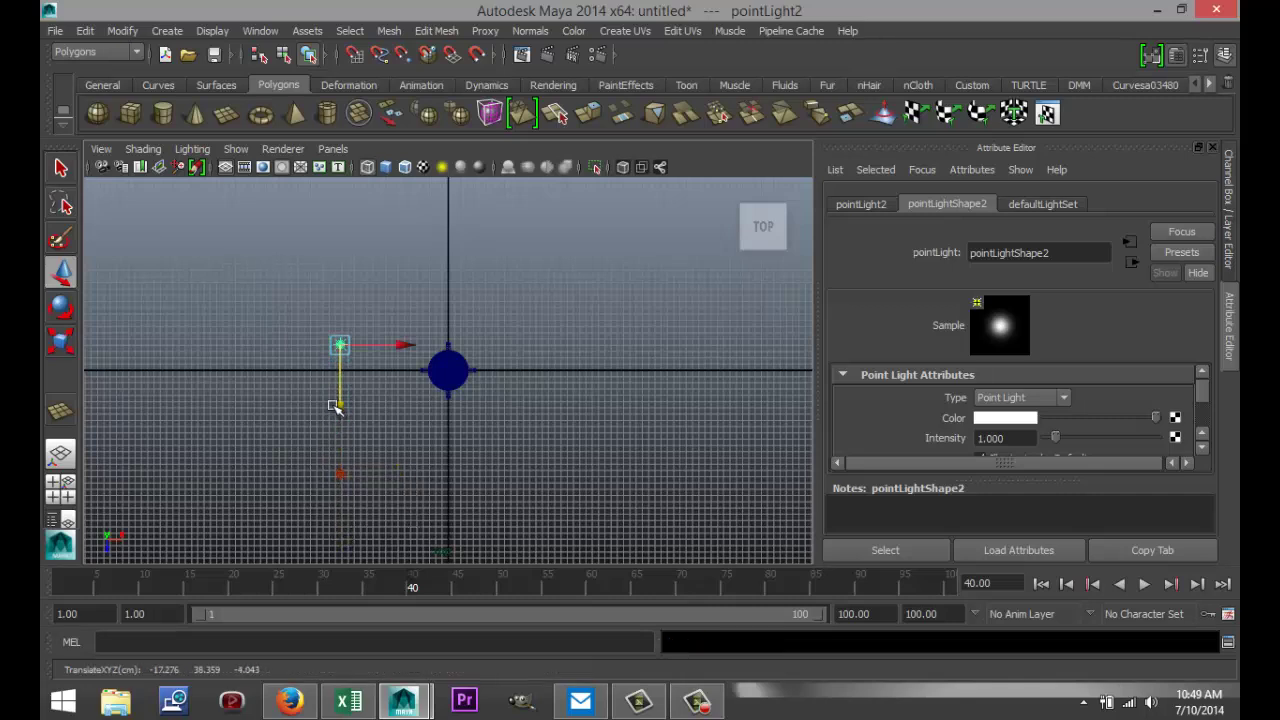
pyautogui.moveTo(396, 355); pyautogui.dragTo(320, 350)
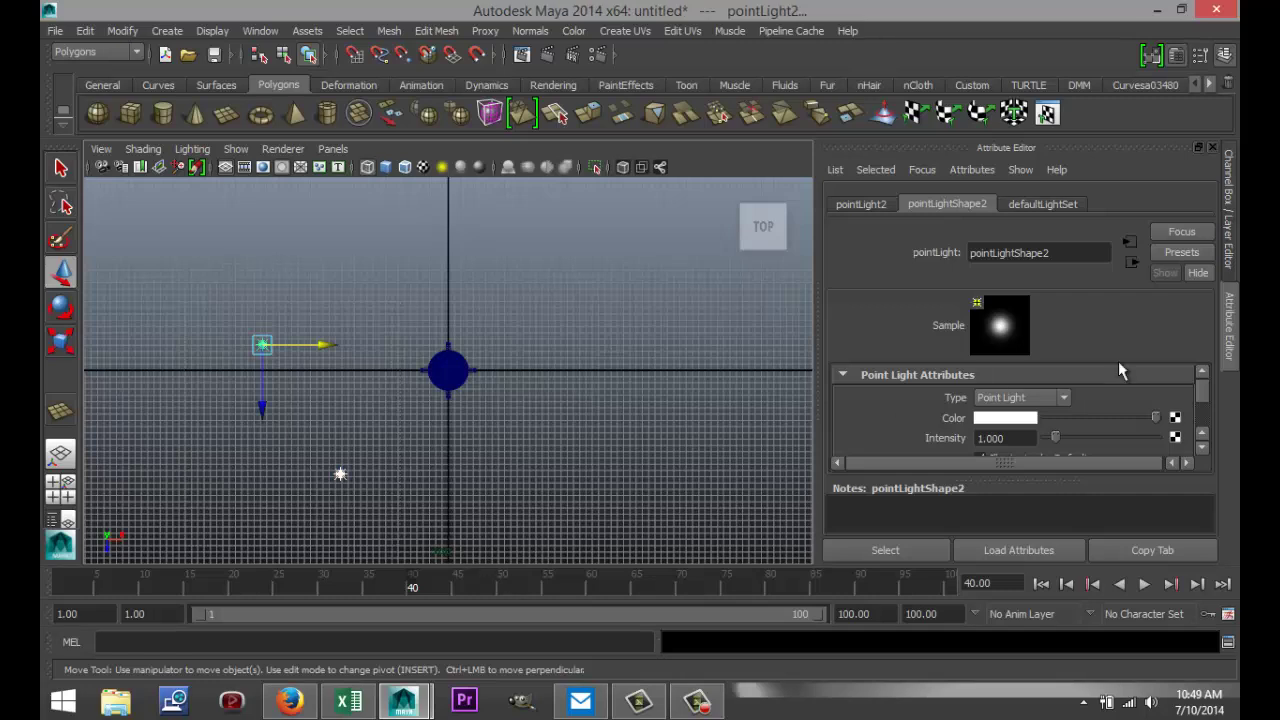
pyautogui.scroll(-3, 908, 440)
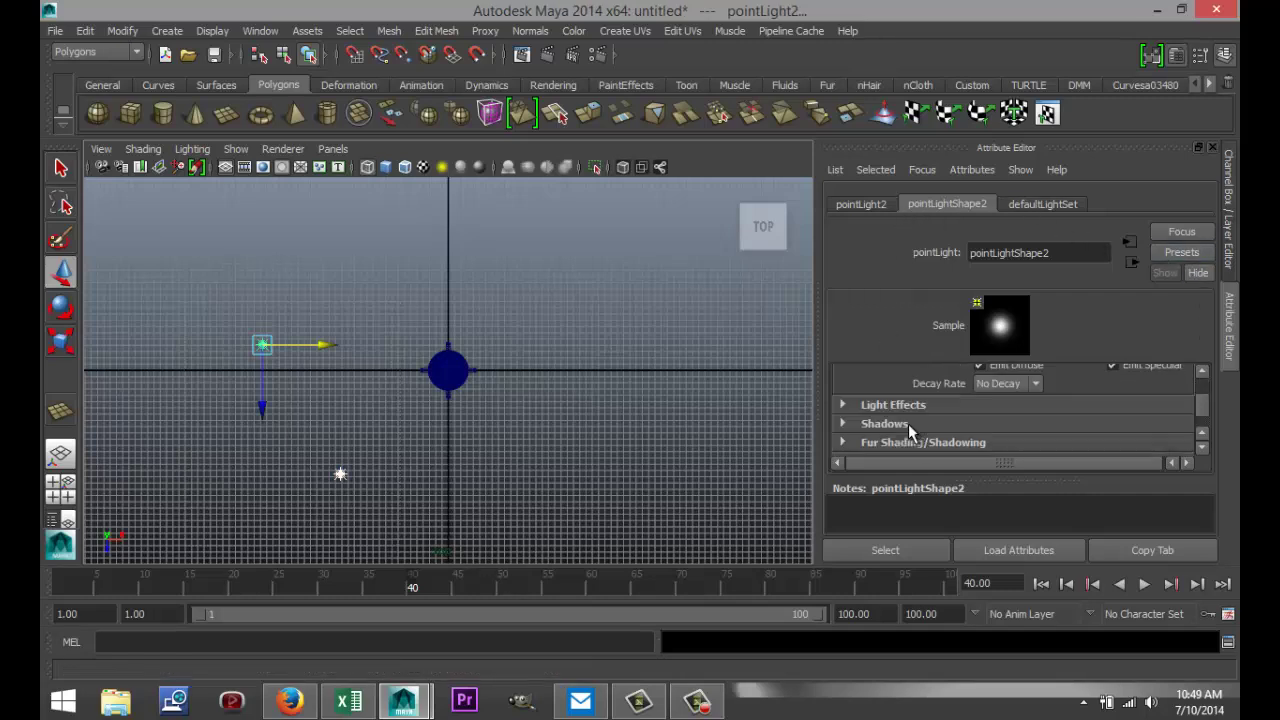
pyautogui.click(845, 423)
pyautogui.scroll(-1, 995, 434)
pyautogui.click(983, 428)
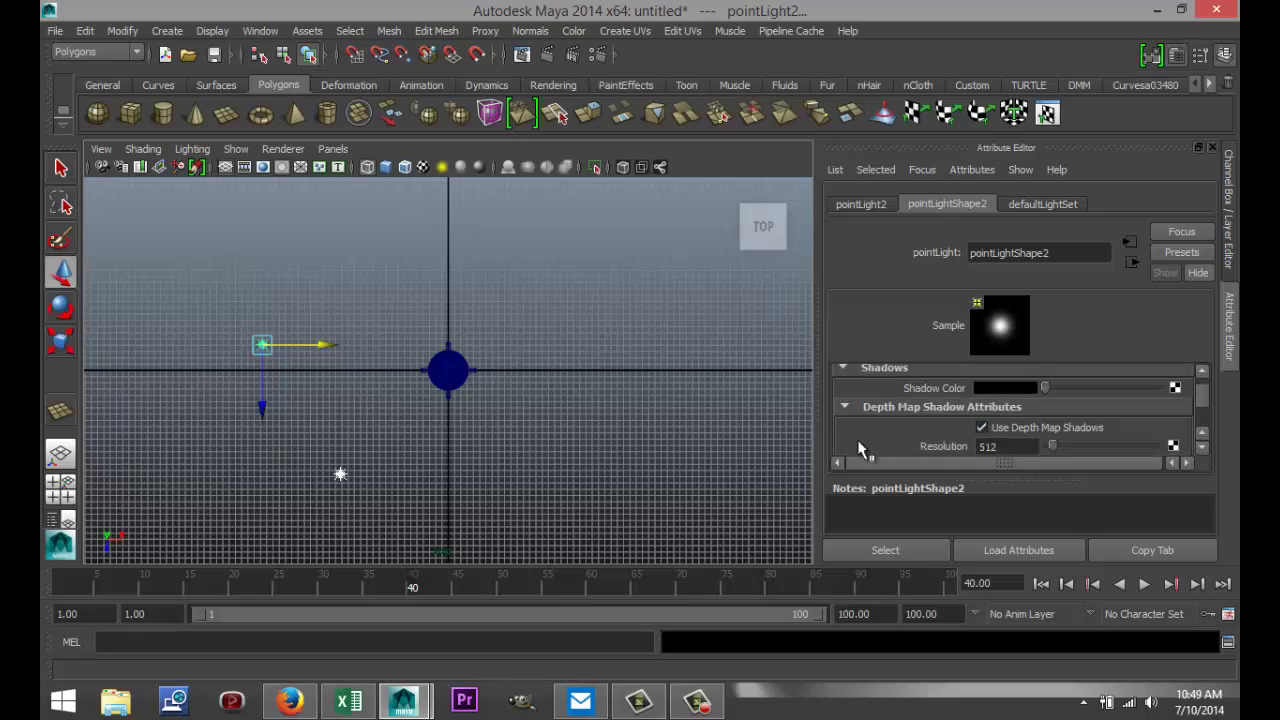
# In the perspective view, lower the light to mid-rocket height and orbit to a straight-on view
pyautogui.click(60, 489)
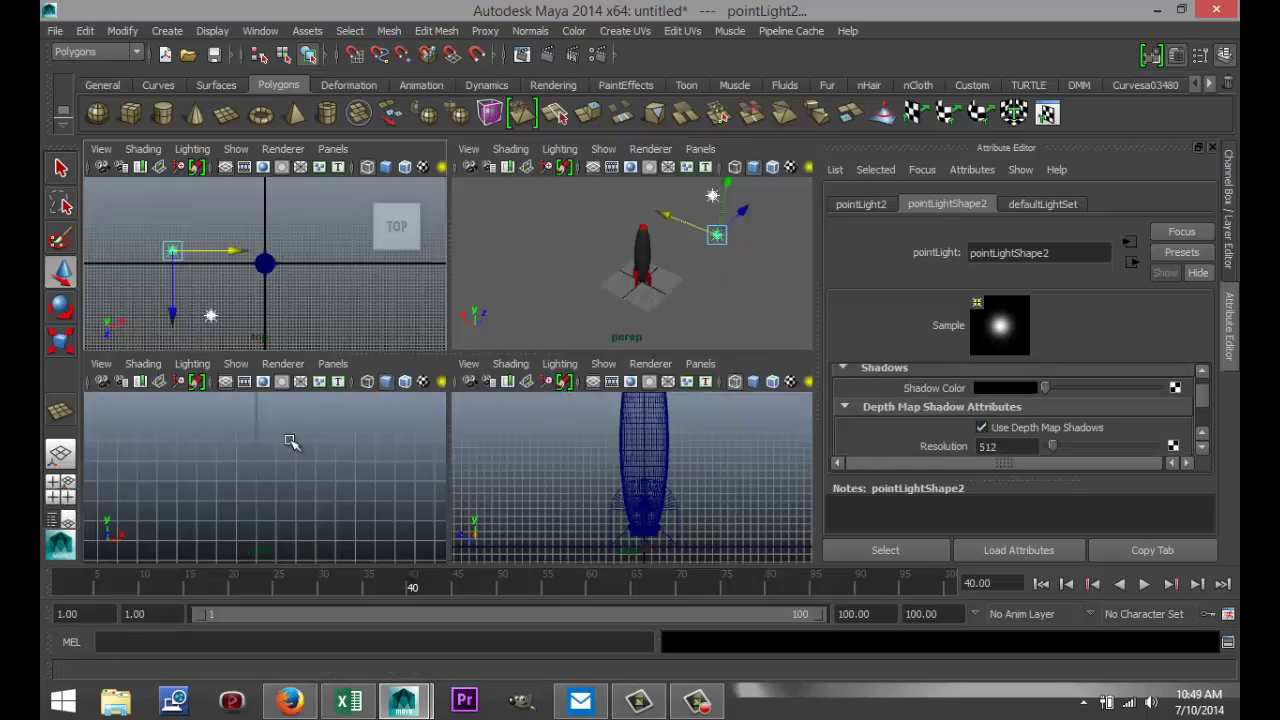
pyautogui.press('space')
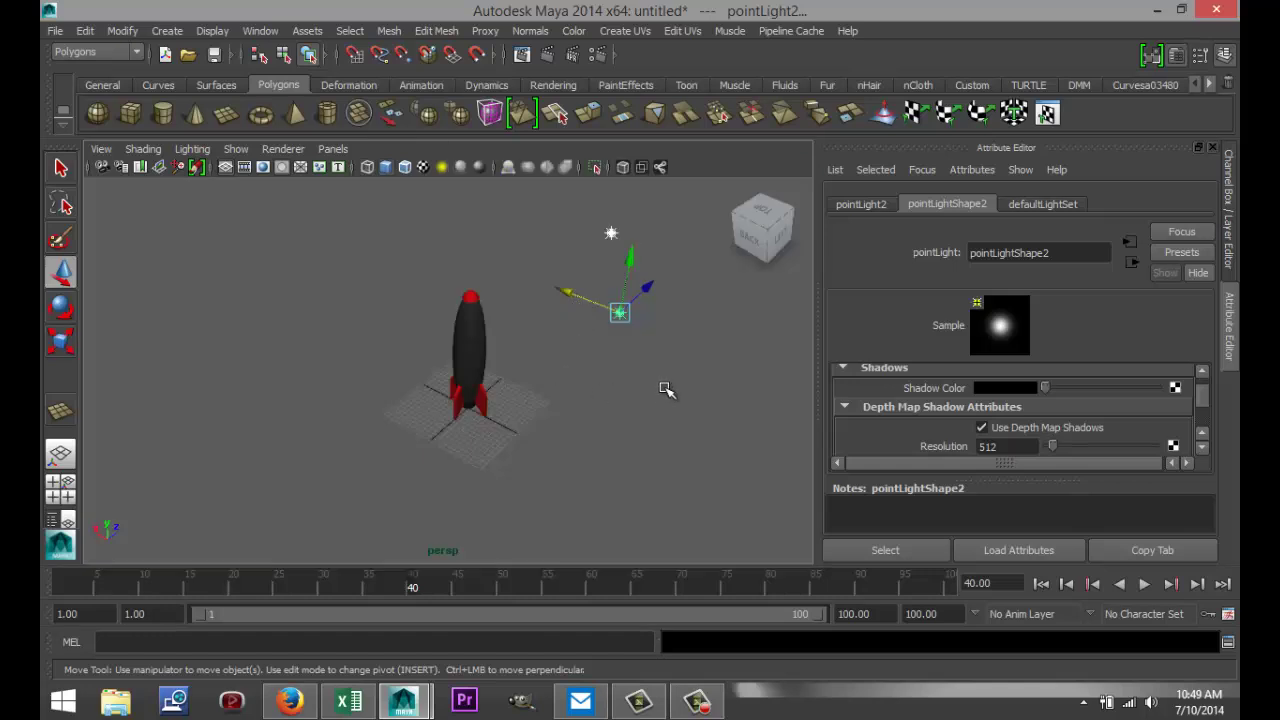
pyautogui.keyDown('alt'); pyautogui.moveTo(667, 390); pyautogui.dragTo(537, 369); pyautogui.keyUp('alt')
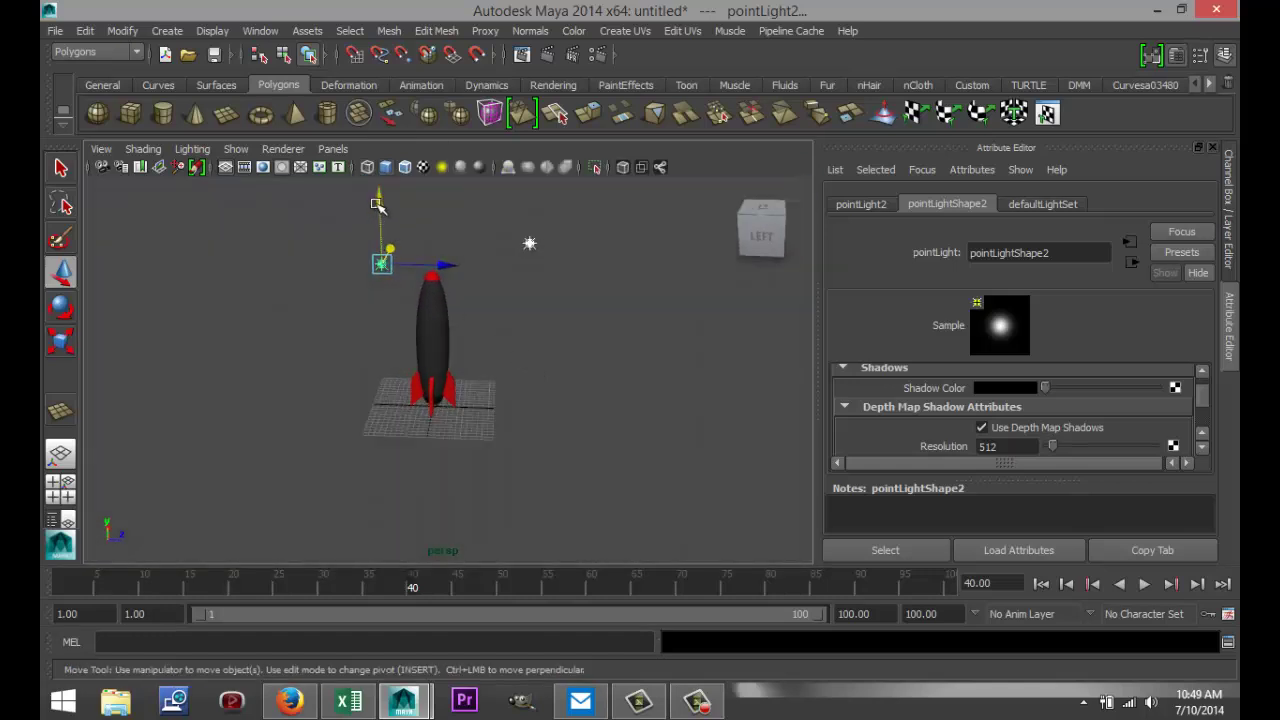
pyautogui.moveTo(377, 204); pyautogui.dragTo(390, 385)
pyautogui.keyDown('alt'); pyautogui.moveTo(517, 431); pyautogui.dragTo(551, 408); pyautogui.keyUp('alt')
pyautogui.scroll(5, 494, 434)
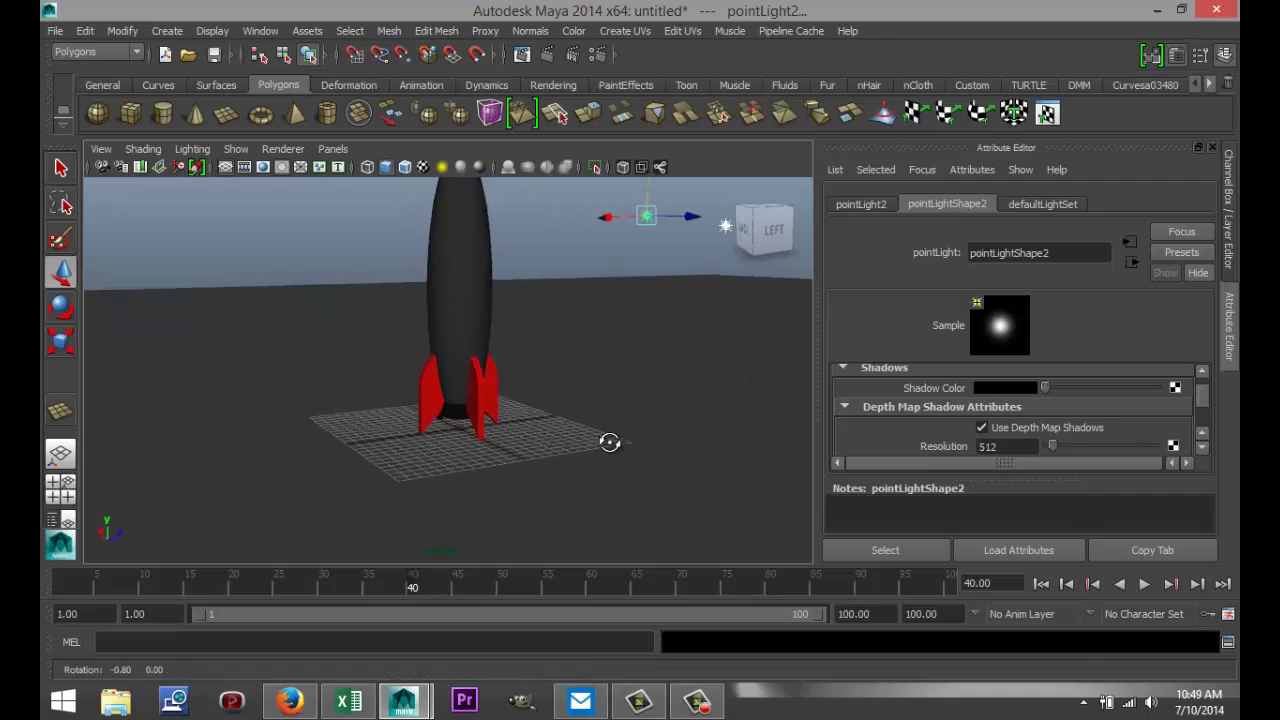
pyautogui.keyDown('alt'); pyautogui.moveTo(610, 442); pyautogui.dragTo(631, 443); pyautogui.keyUp('alt')
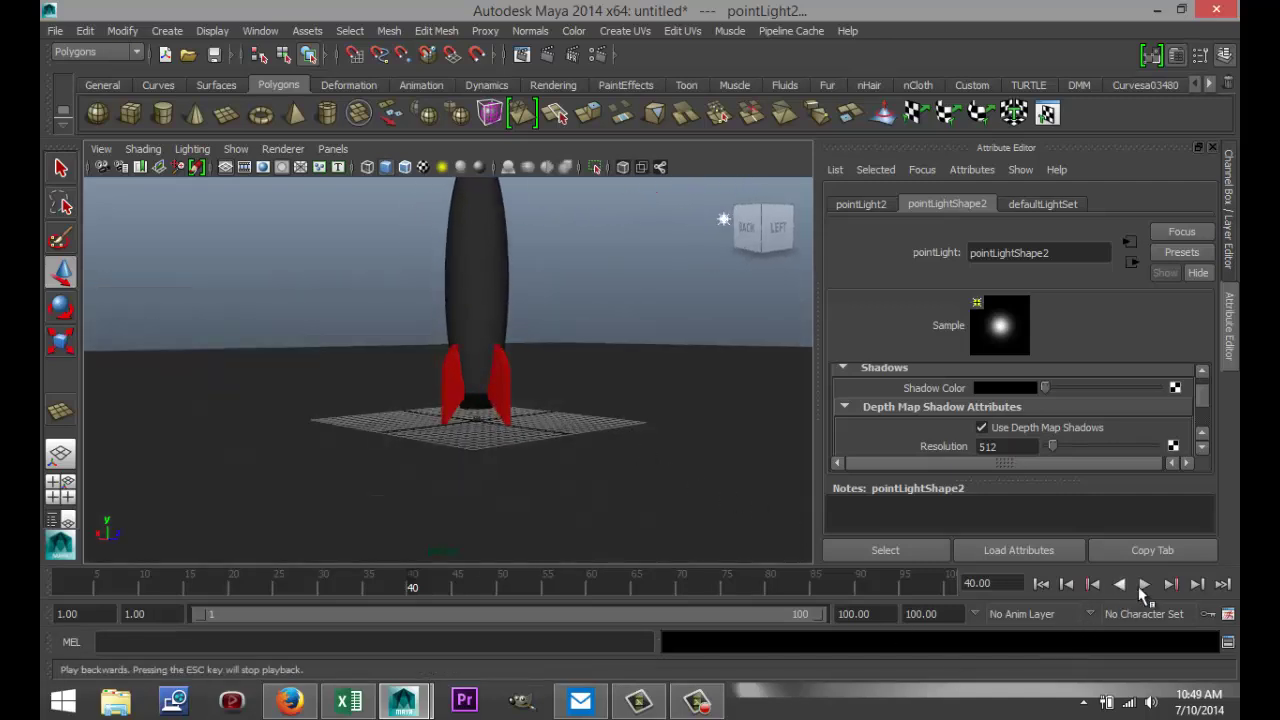
# Play the animation twice, rewinding the timeline to frame 1 each time
pyautogui.click(1145, 587)
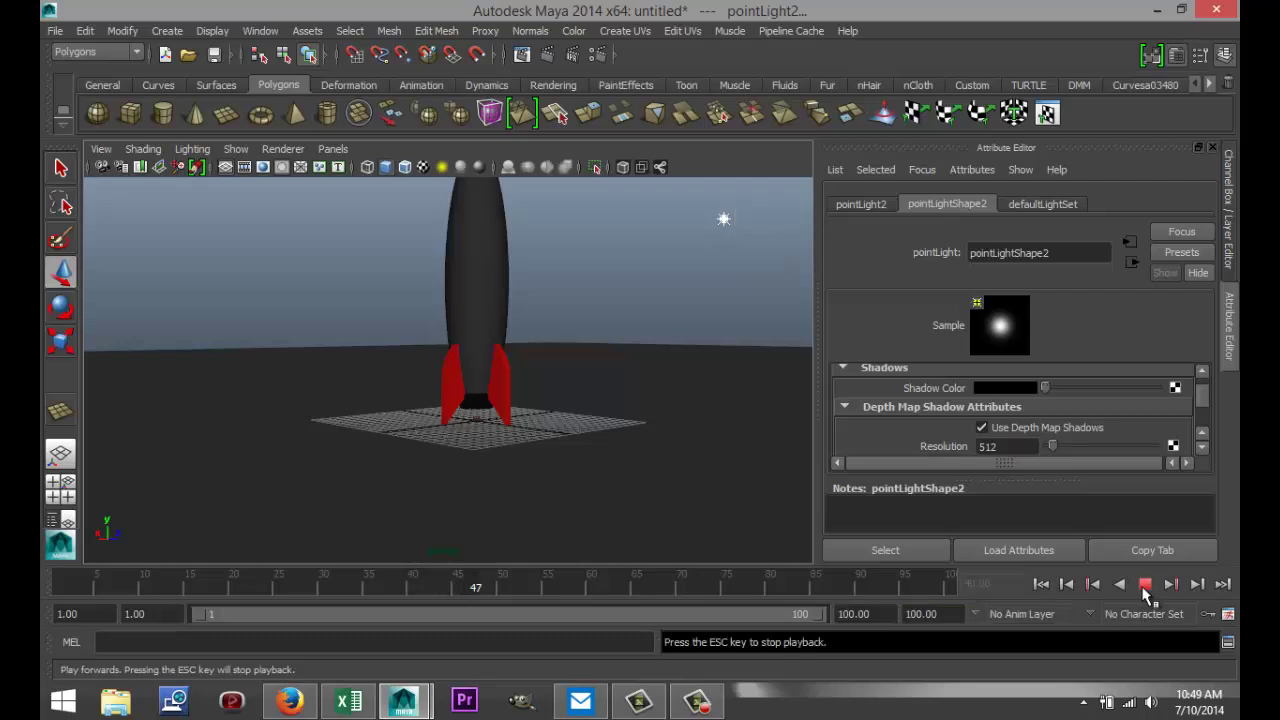
pyautogui.click(1145, 587)
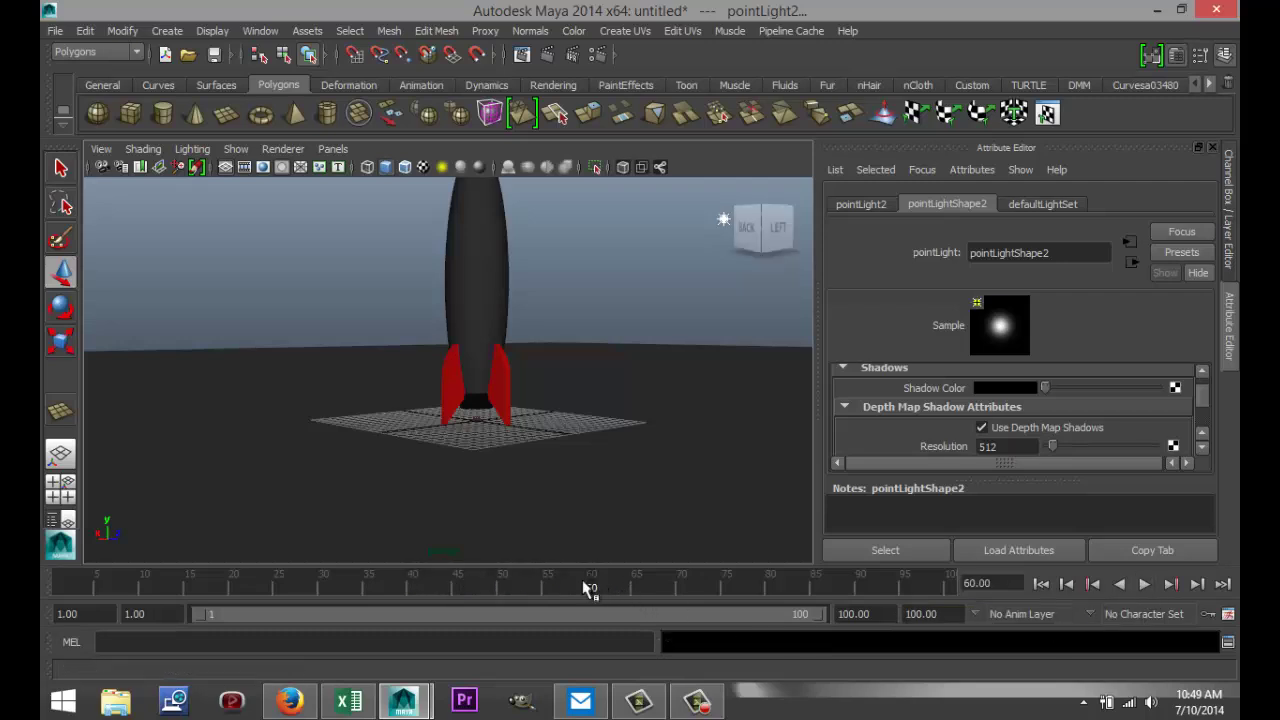
pyautogui.moveTo(588, 588); pyautogui.dragTo(44, 590)
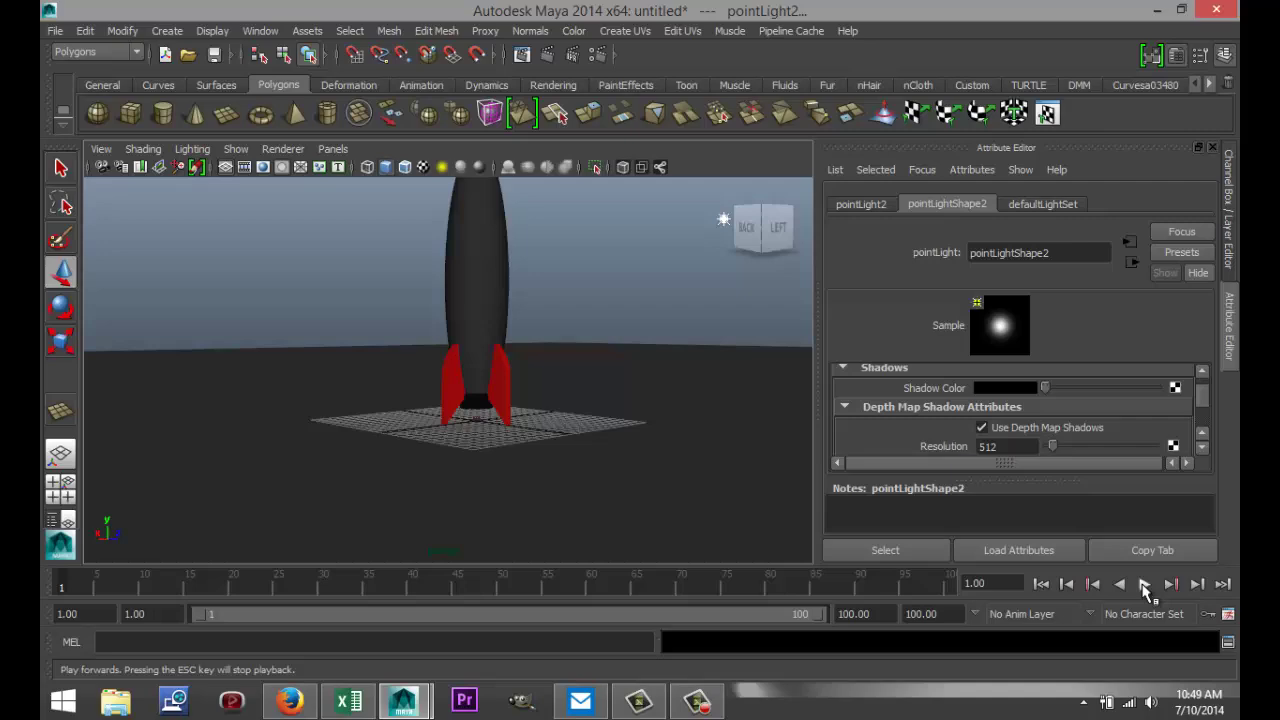
pyautogui.click(1145, 587)
pyautogui.click(1145, 587)
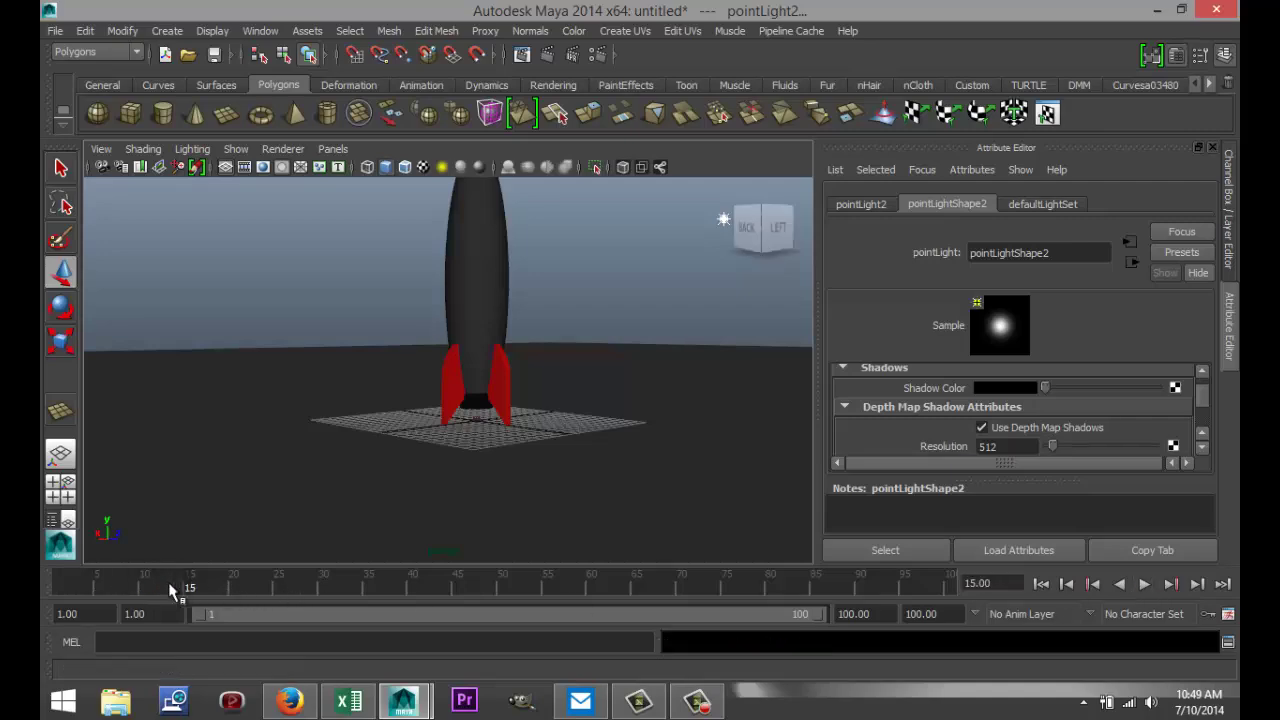
pyautogui.moveTo(195, 588); pyautogui.dragTo(57, 591)
# Switch the viewport to wireframe and return to the wider camera view of the rocket base
pyautogui.keyDown('alt'); pyautogui.moveTo(380, 500); pyautogui.dragTo(629, 537, button='right'); pyautogui.keyUp('alt')
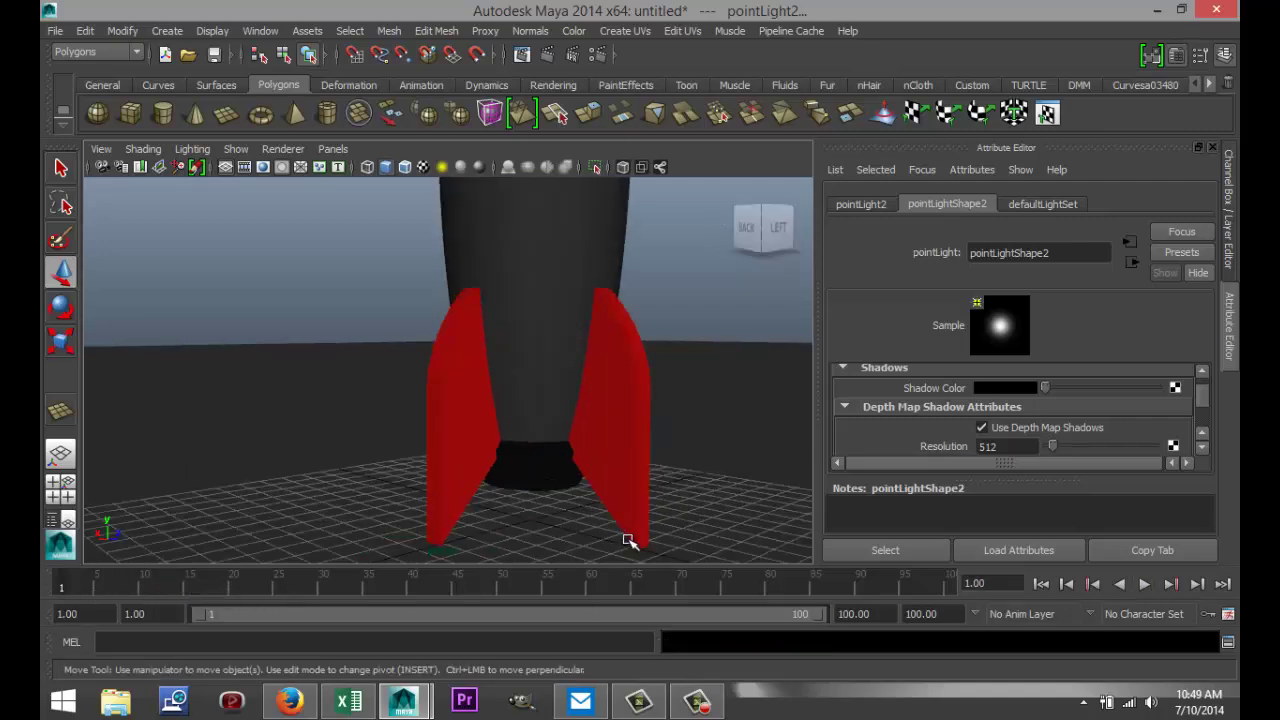
pyautogui.keyDown('alt'); pyautogui.moveTo(629, 537); pyautogui.dragTo(614, 486); pyautogui.keyUp('alt')
pyautogui.press('[')
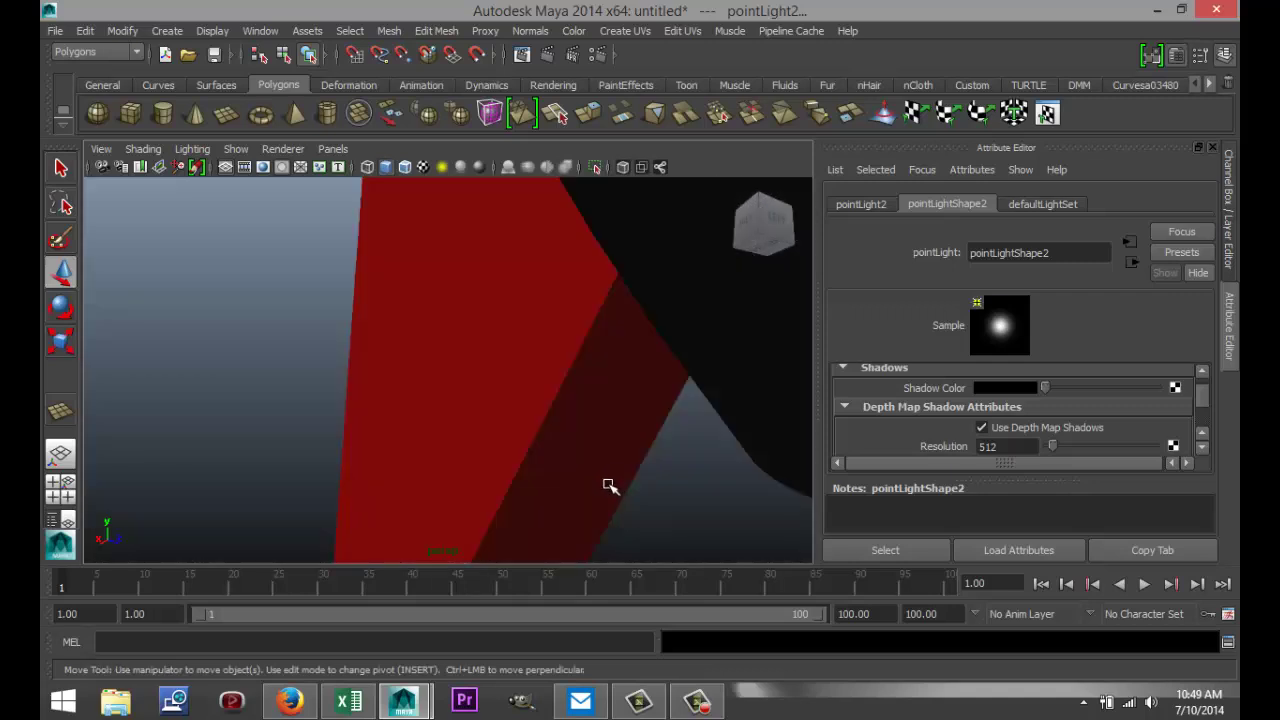
pyautogui.press('4')
pyautogui.press('[')
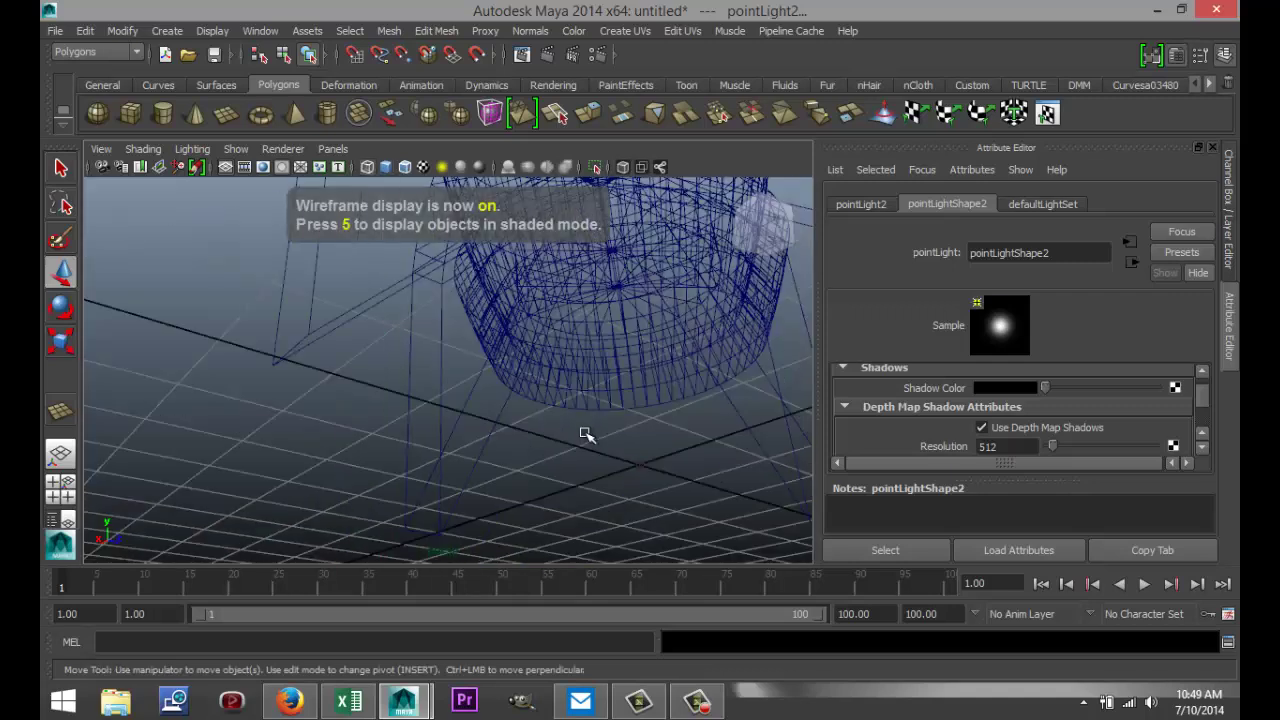
# Select the rocket's base mesh and split it apart with Mesh > Separate
pyautogui.click(663, 322)
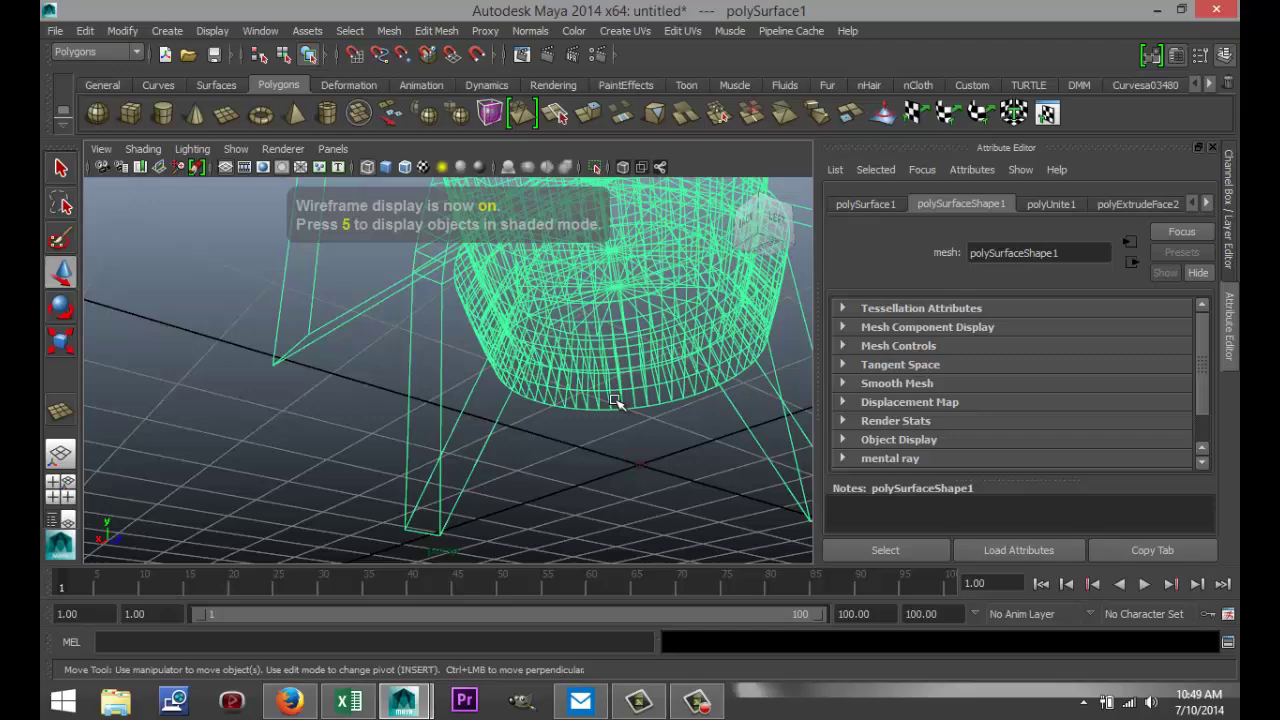
pyautogui.keyDown('alt'); pyautogui.moveTo(614, 400); pyautogui.dragTo(491, 430, button='right'); pyautogui.keyUp('alt')
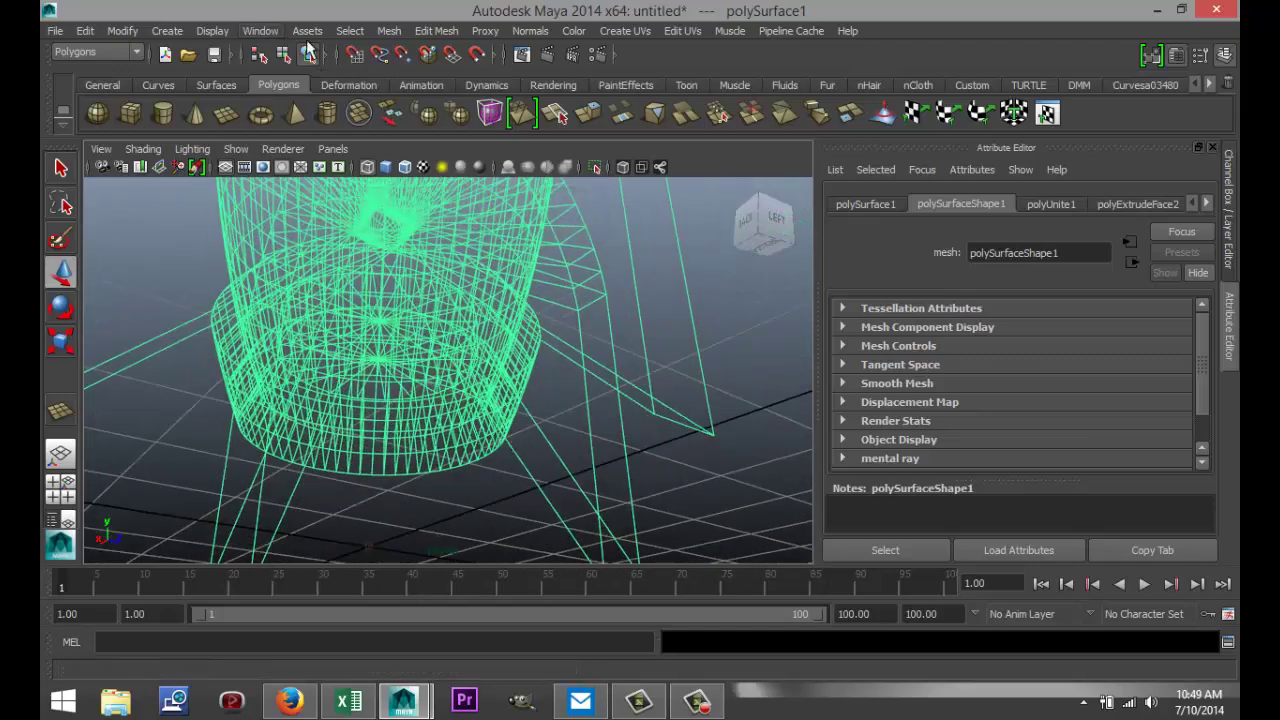
pyautogui.click(389, 31)
pyautogui.click(433, 74)
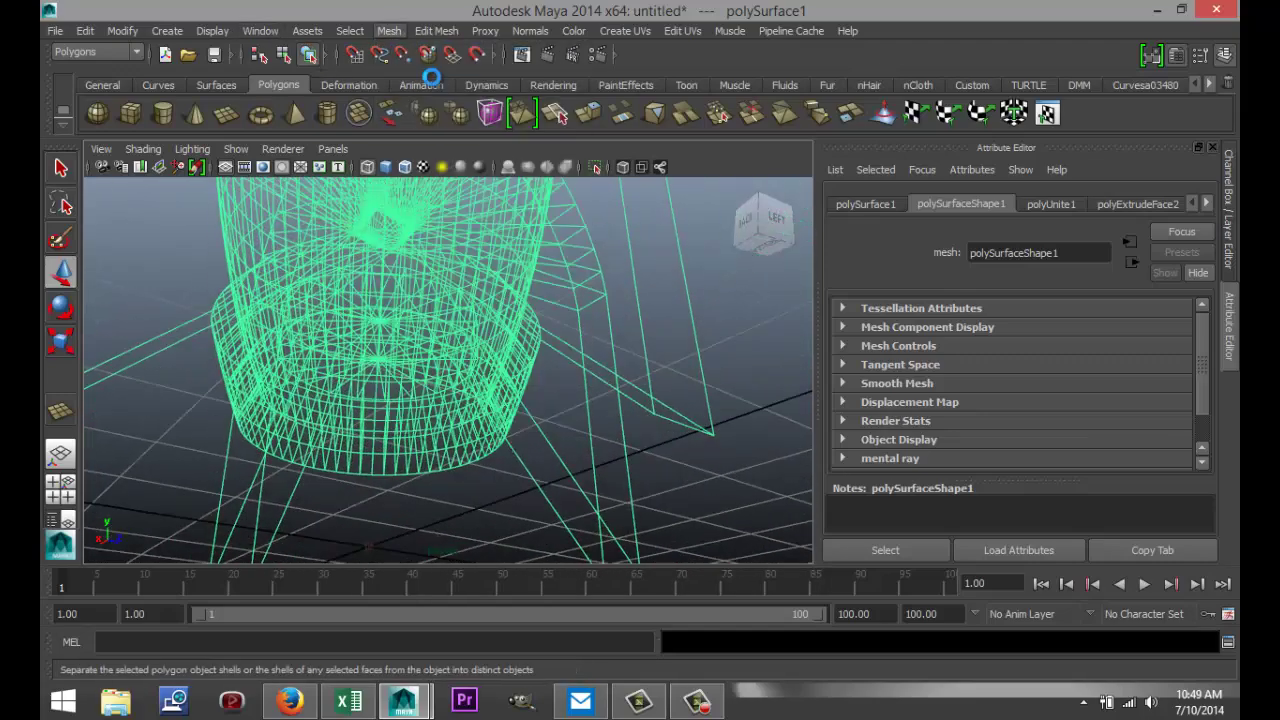
# Inspect the separated pieces such as polySurface4, restore shaded display, and select polySurface5
pyautogui.click(402, 385)
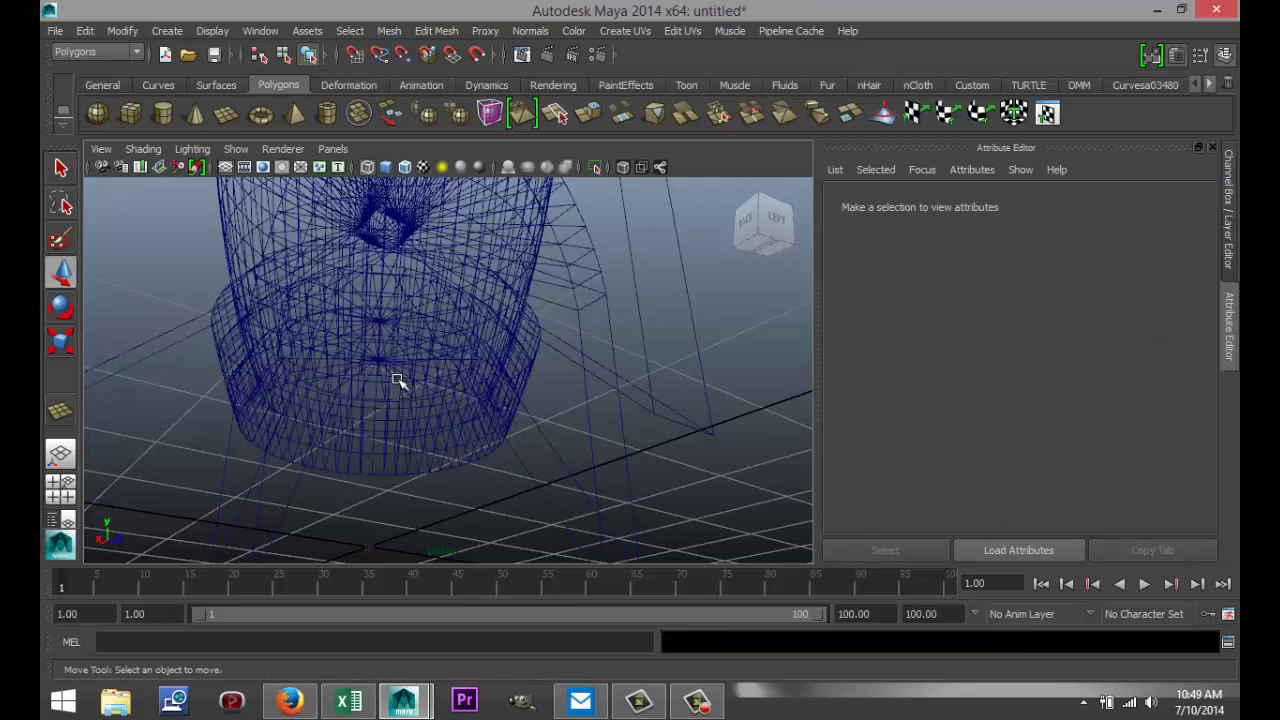
pyautogui.click(418, 420)
pyautogui.keyDown('alt'); pyautogui.moveTo(418, 447); pyautogui.dragTo(457, 443, button='right'); pyautogui.keyUp('alt')
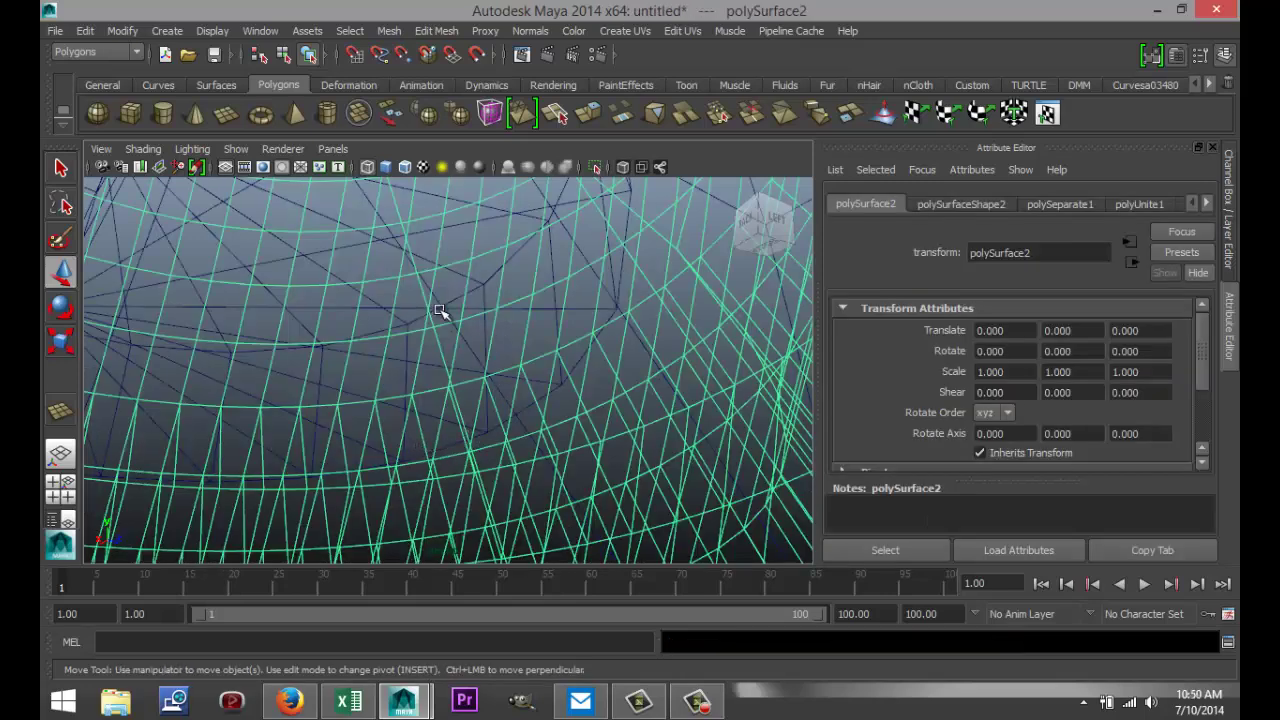
pyautogui.scroll(-5, 452, 350)
pyautogui.scroll(8, 452, 350)
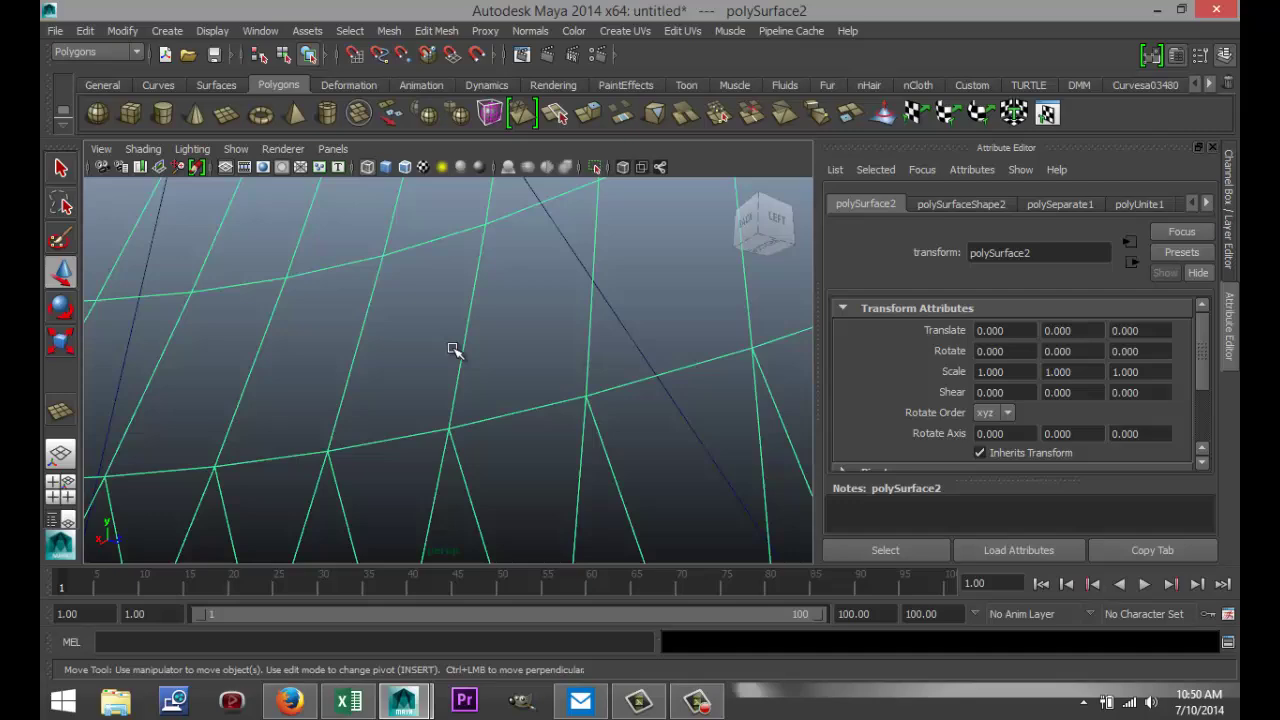
pyautogui.click(643, 352)
pyautogui.scroll(-5, 531, 403)
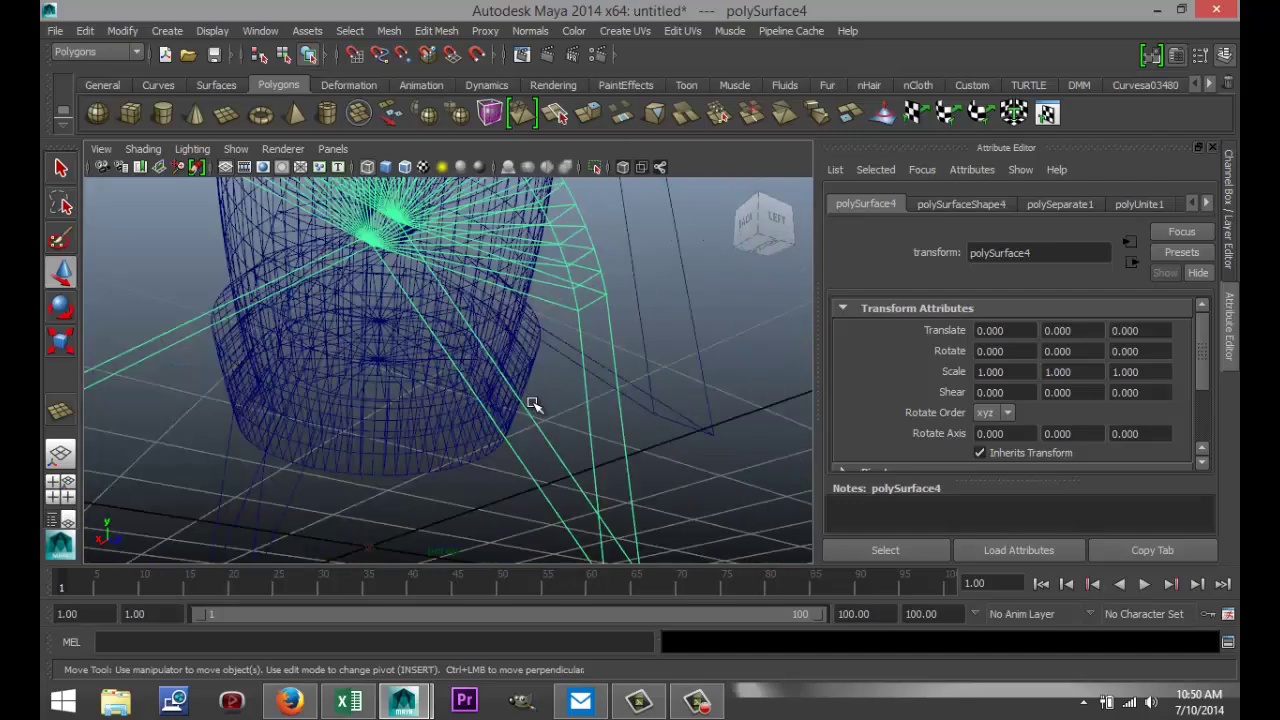
pyautogui.scroll(5, 428, 427)
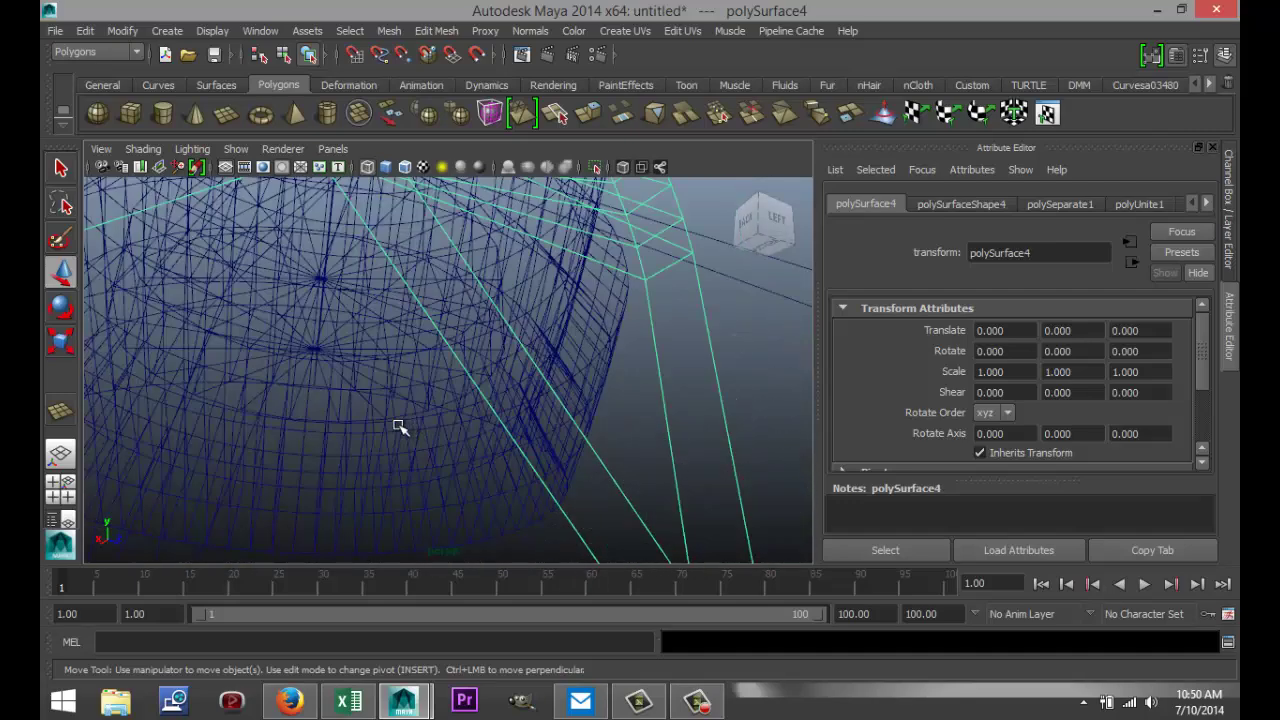
pyautogui.press('5')
pyautogui.click(338, 418)
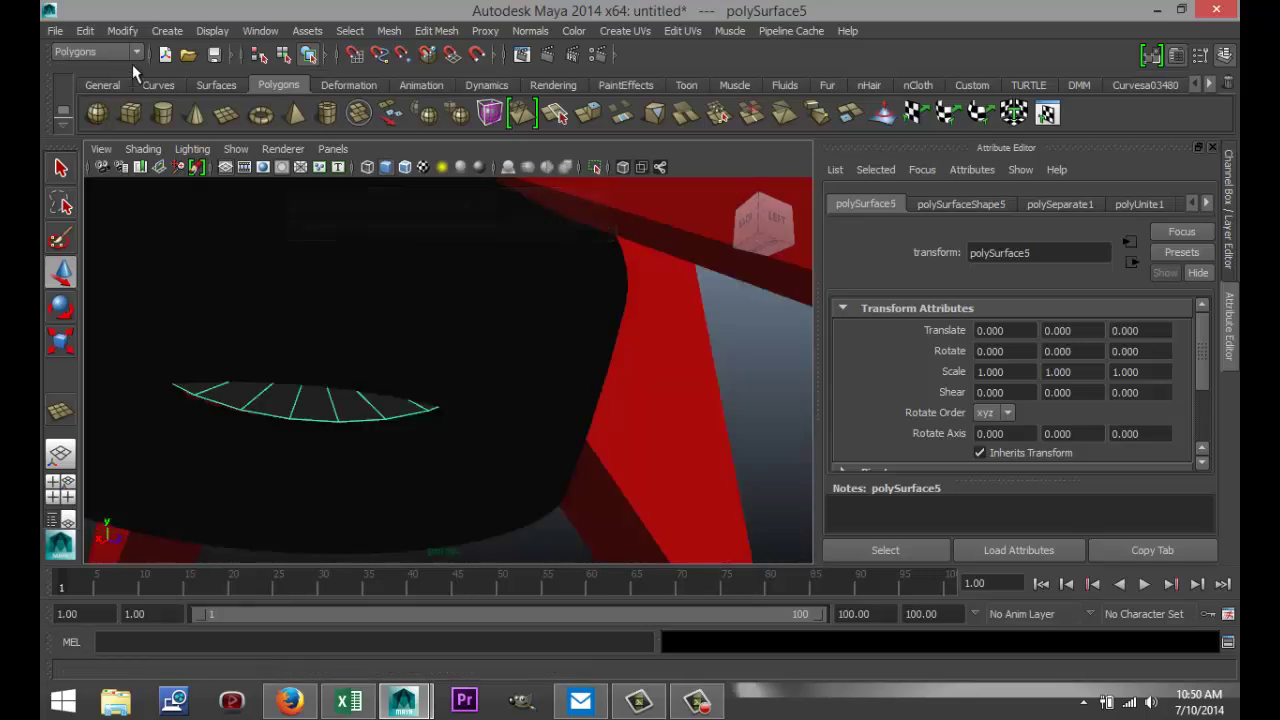
pyautogui.click(134, 52)
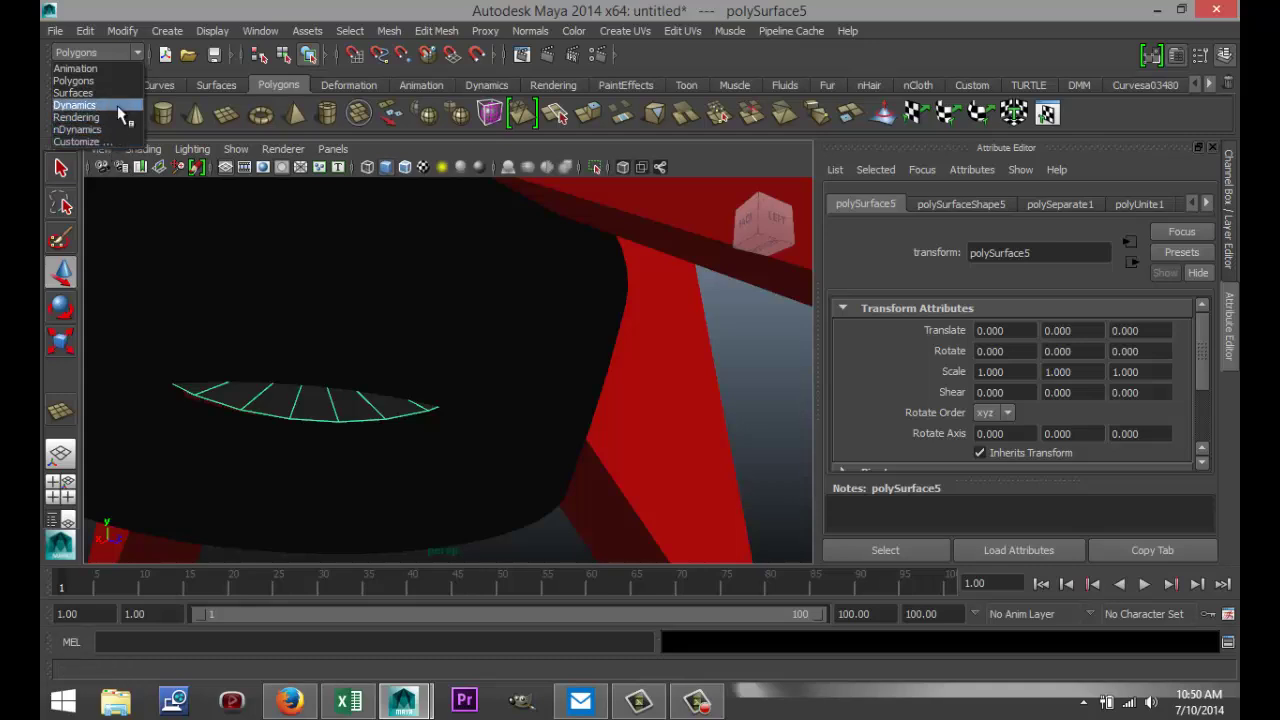
# Create a fire effect on the small disc under the rocket and play the animation to frame 31
pyautogui.click(117, 105)
pyautogui.click(685, 37)
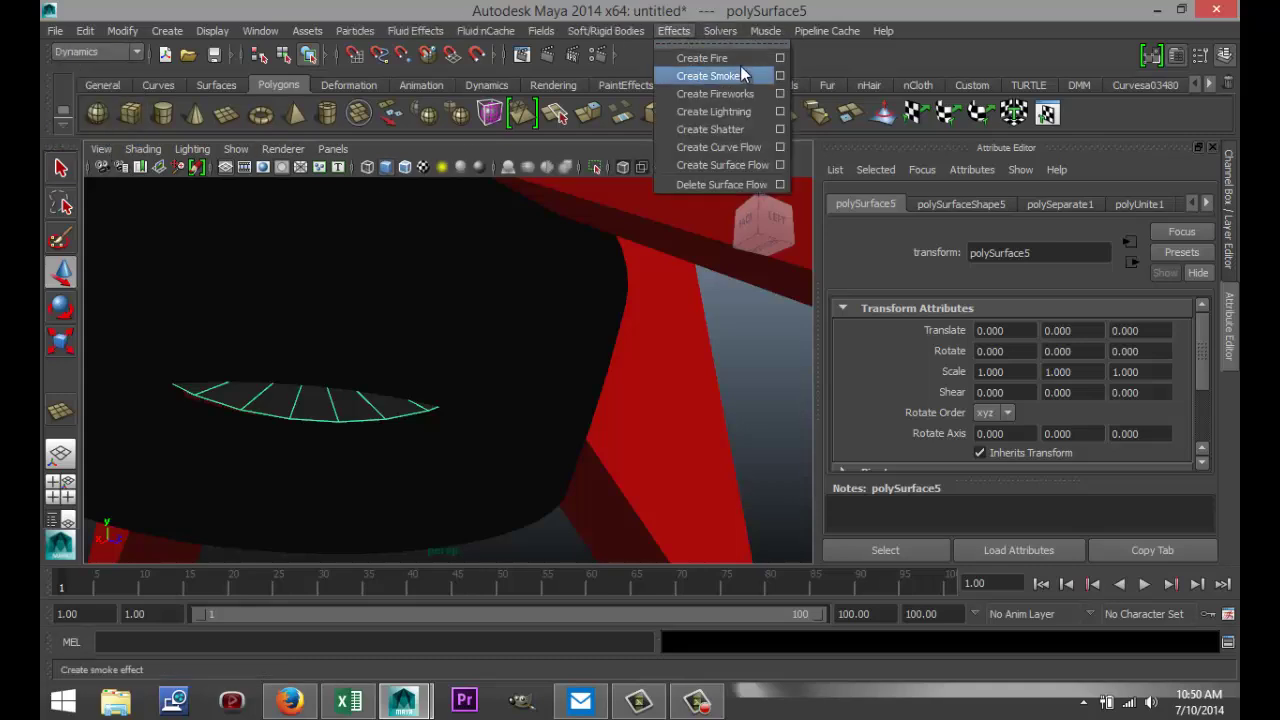
pyautogui.click(778, 56)
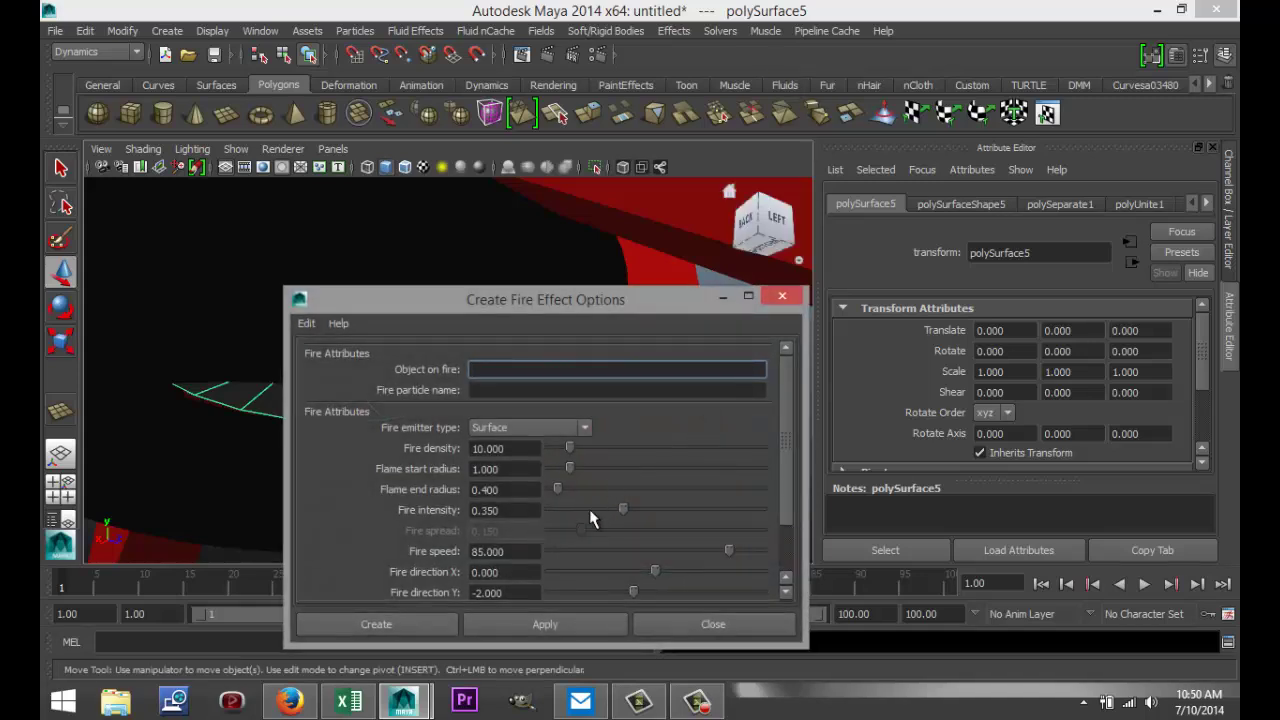
pyautogui.click(395, 620)
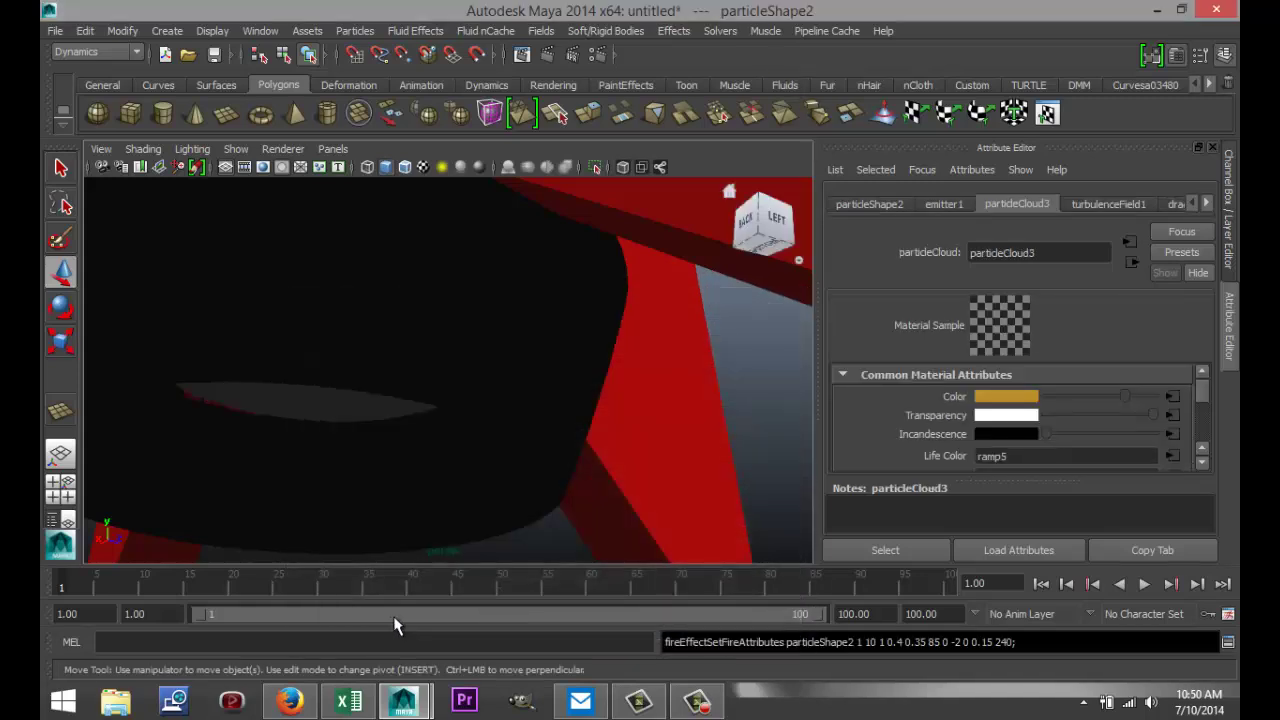
pyautogui.click(1146, 586)
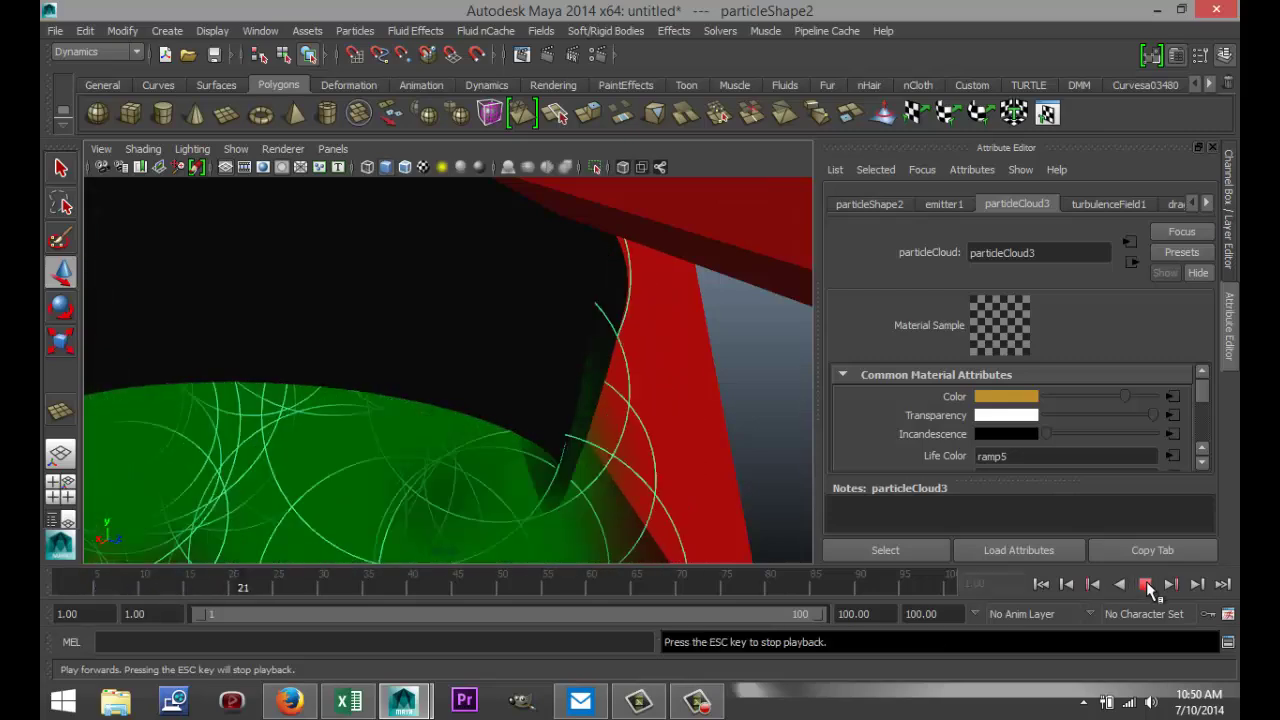
pyautogui.click(1146, 586)
# Frame the particle cloud, then tumble, pan and dolly the camera closer to the rocket
pyautogui.press('f')
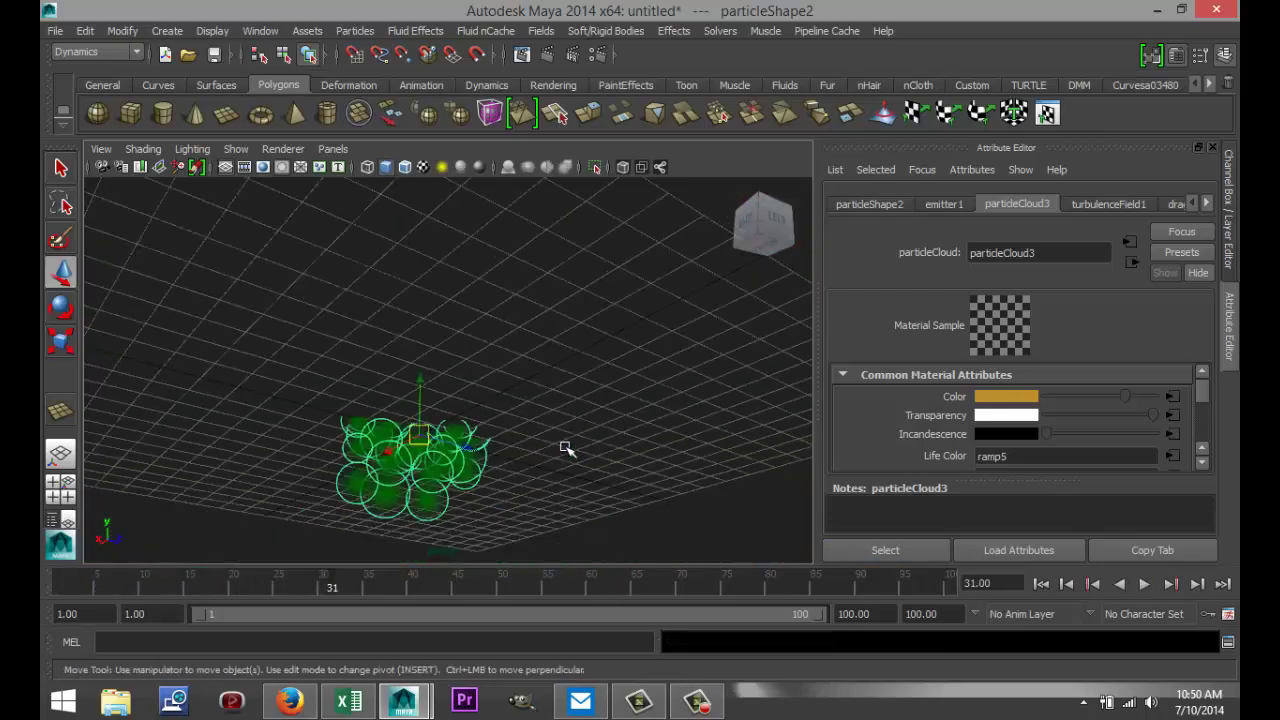
pyautogui.hotkey('ctrl', '1')
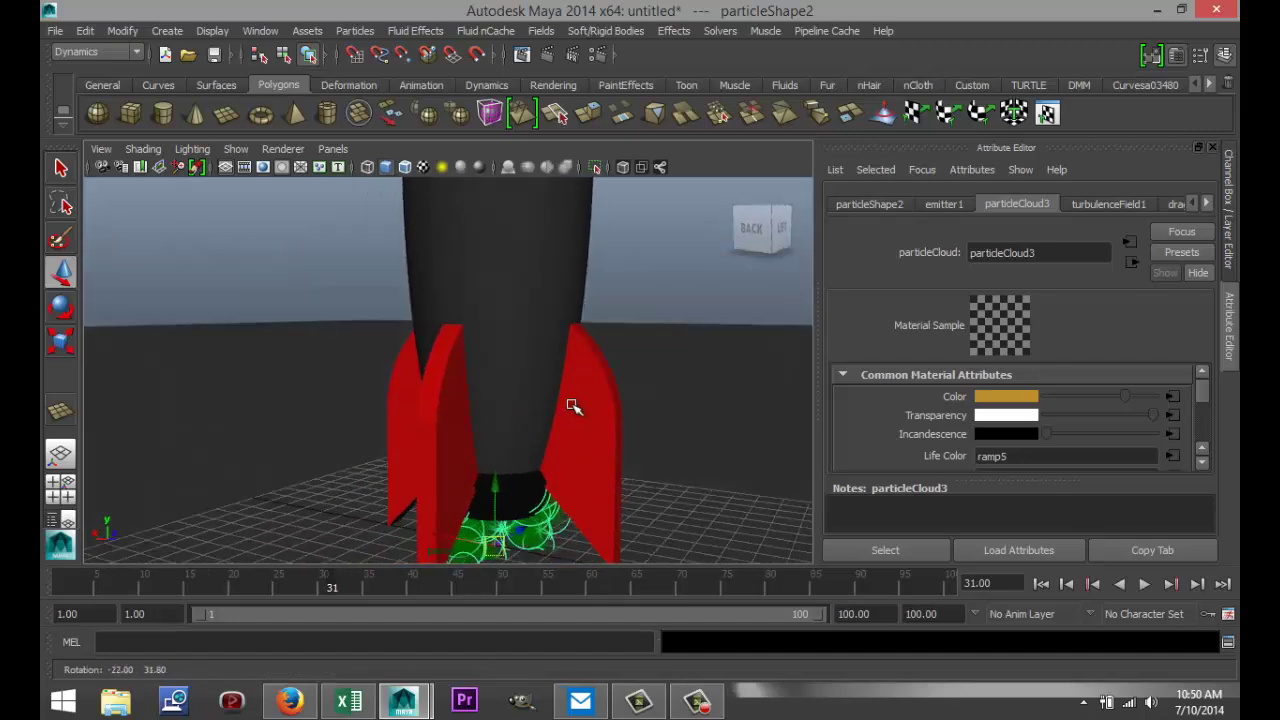
pyautogui.keyDown('alt'); pyautogui.moveTo(577, 360); pyautogui.dragTo(588, 400); pyautogui.keyUp('alt')
pyautogui.scroll(2, 586, 400)
pyautogui.scroll(-5, 590, 404)
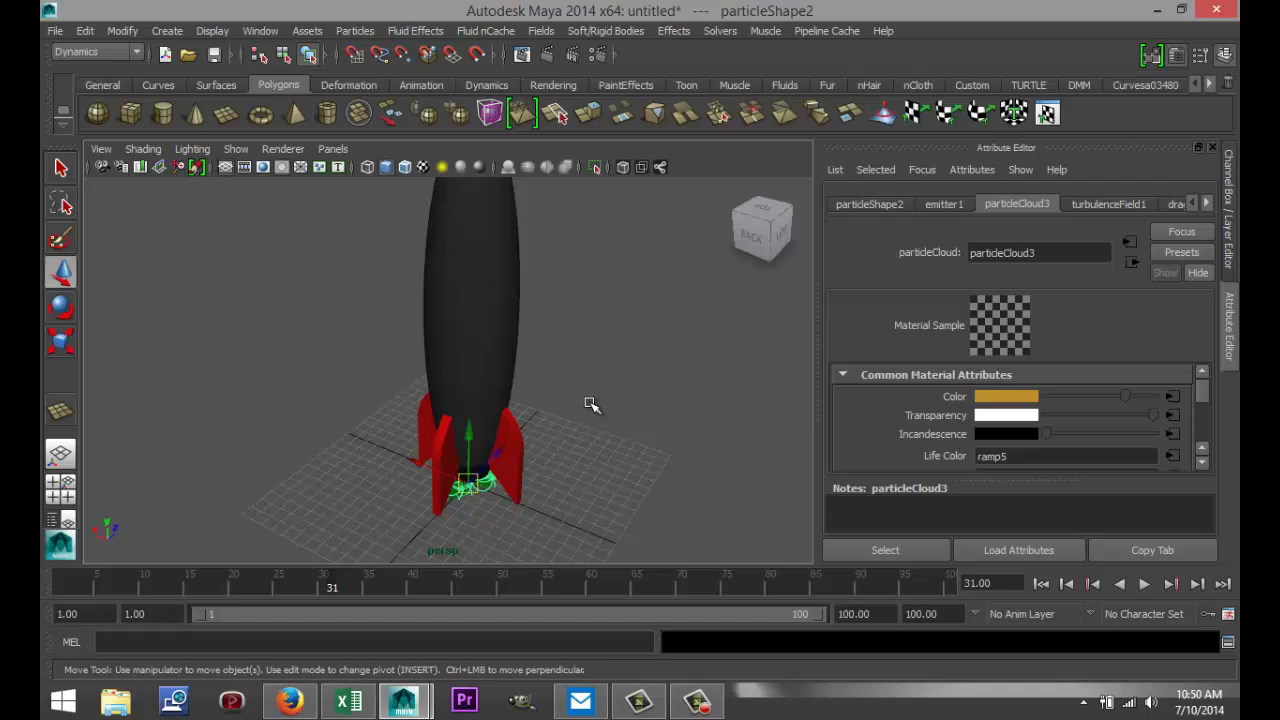
pyautogui.scroll(2, 592, 407)
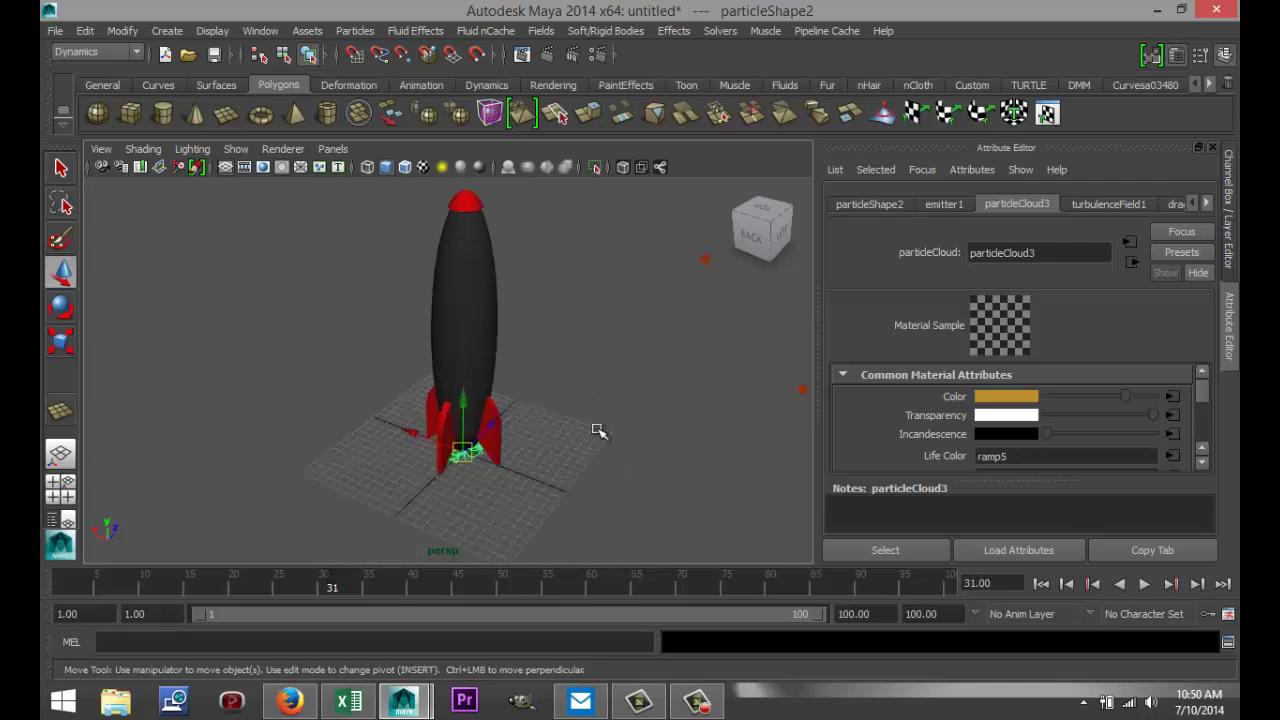
pyautogui.moveTo(598, 430)
pyautogui.keyDown('alt'); pyautogui.mouseDown()
pyautogui.moveTo(597, 408)
pyautogui.moveTo(563, 377)
pyautogui.moveTo(580, 380)
pyautogui.moveTo(603, 442)
pyautogui.mouseUp(); pyautogui.keyUp('alt')
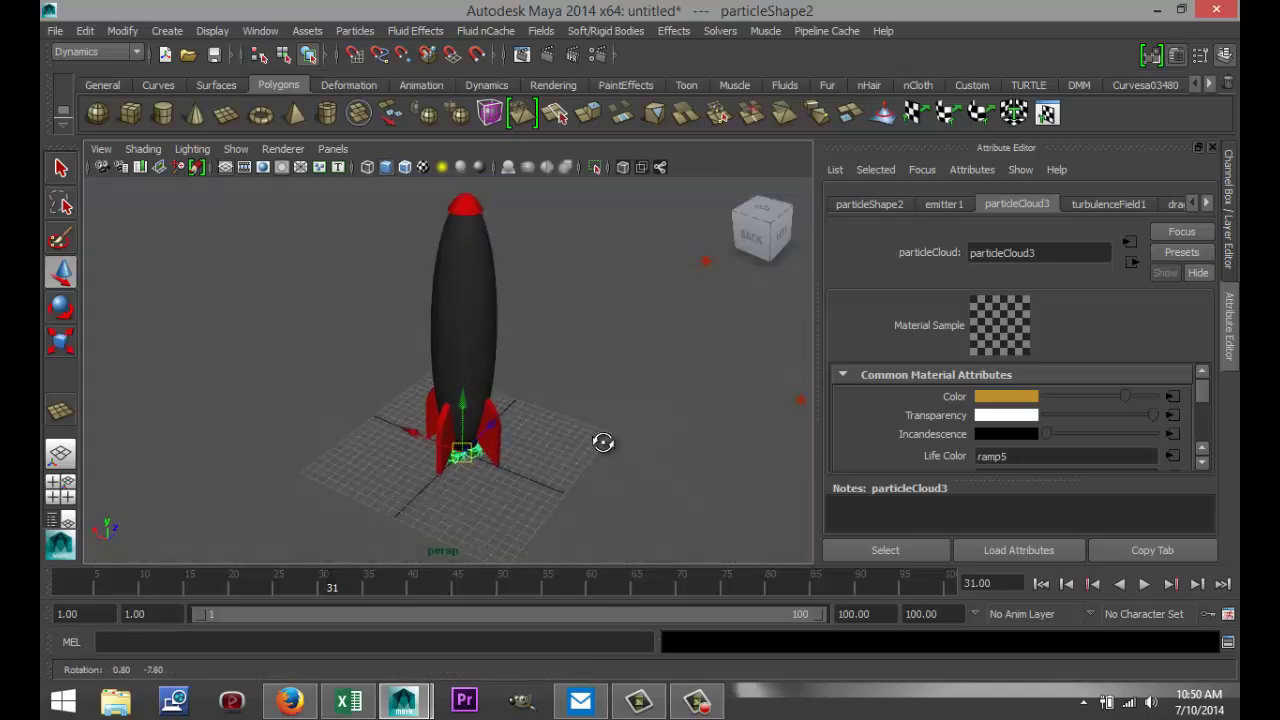
pyautogui.keyDown('alt'); pyautogui.moveTo(606, 420); pyautogui.dragTo(543, 430, button='middle'); pyautogui.keyUp('alt')
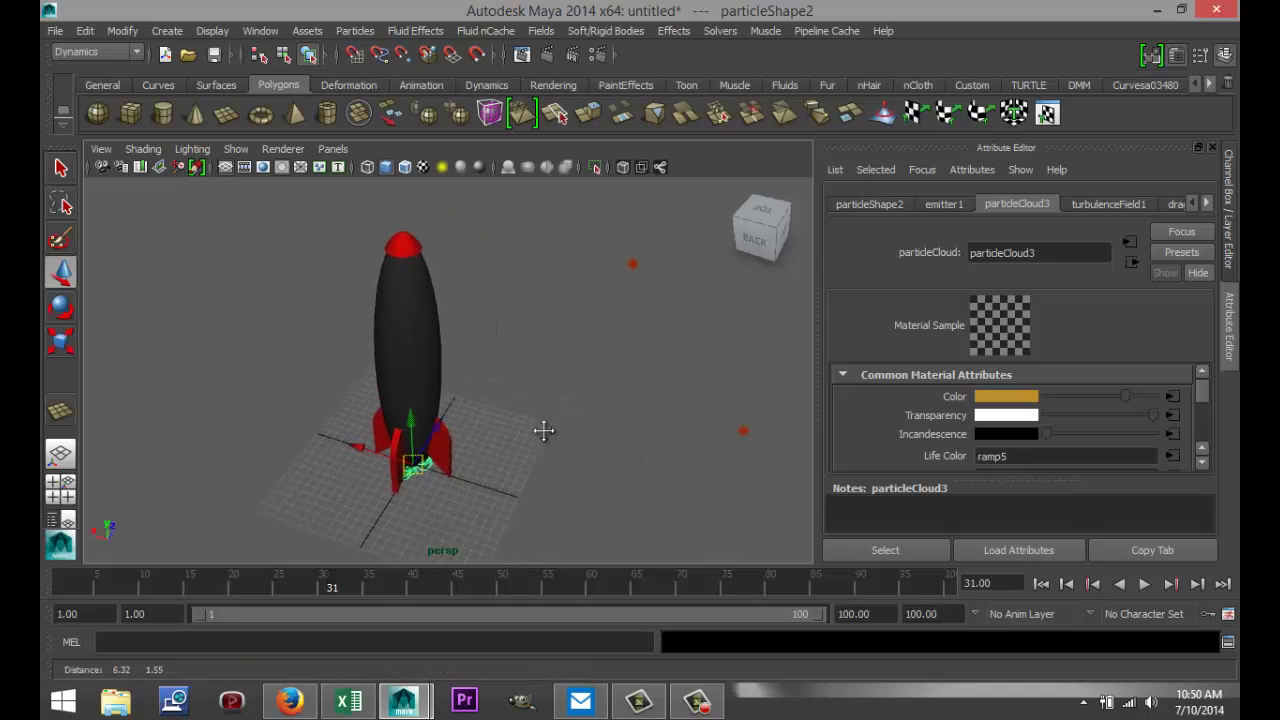
pyautogui.keyDown('alt'); pyautogui.moveTo(543, 430); pyautogui.dragTo(594, 437, button='right'); pyautogui.keyUp('alt')
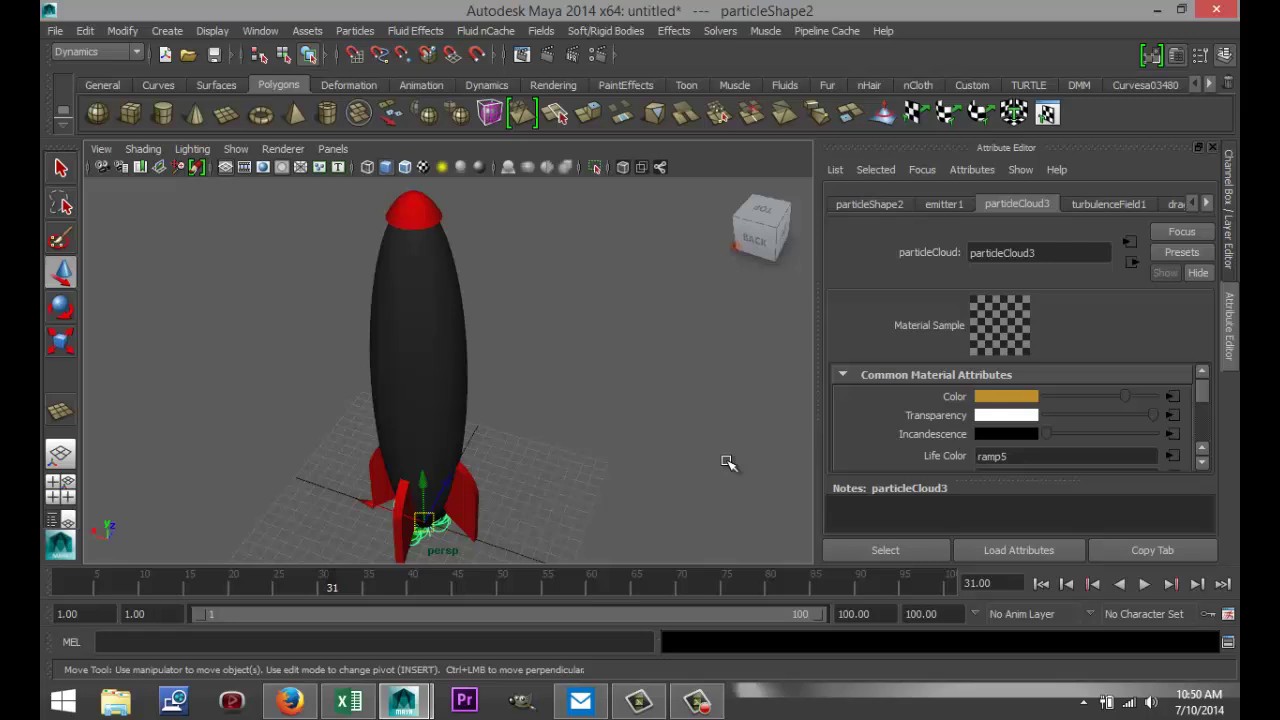
# Switch the renderer to mental ray and raise the sampling quality on the Quality tab
pyautogui.click(597, 55)
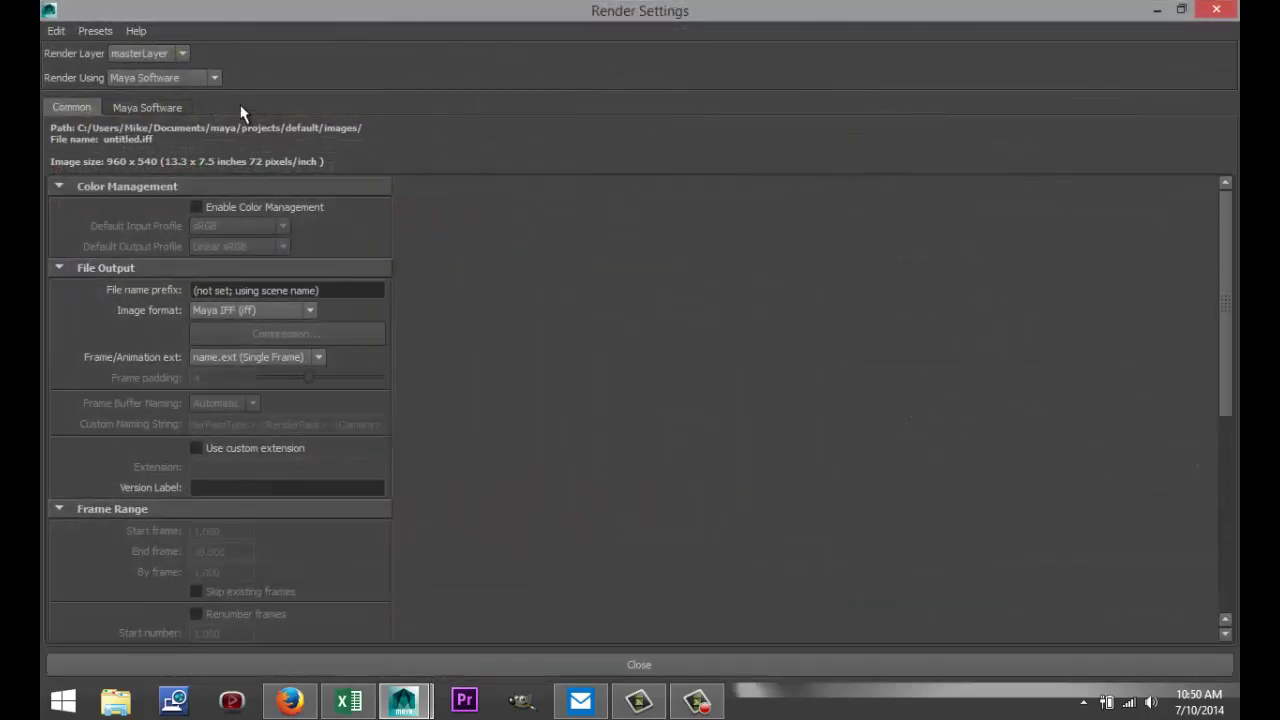
pyautogui.click(216, 79)
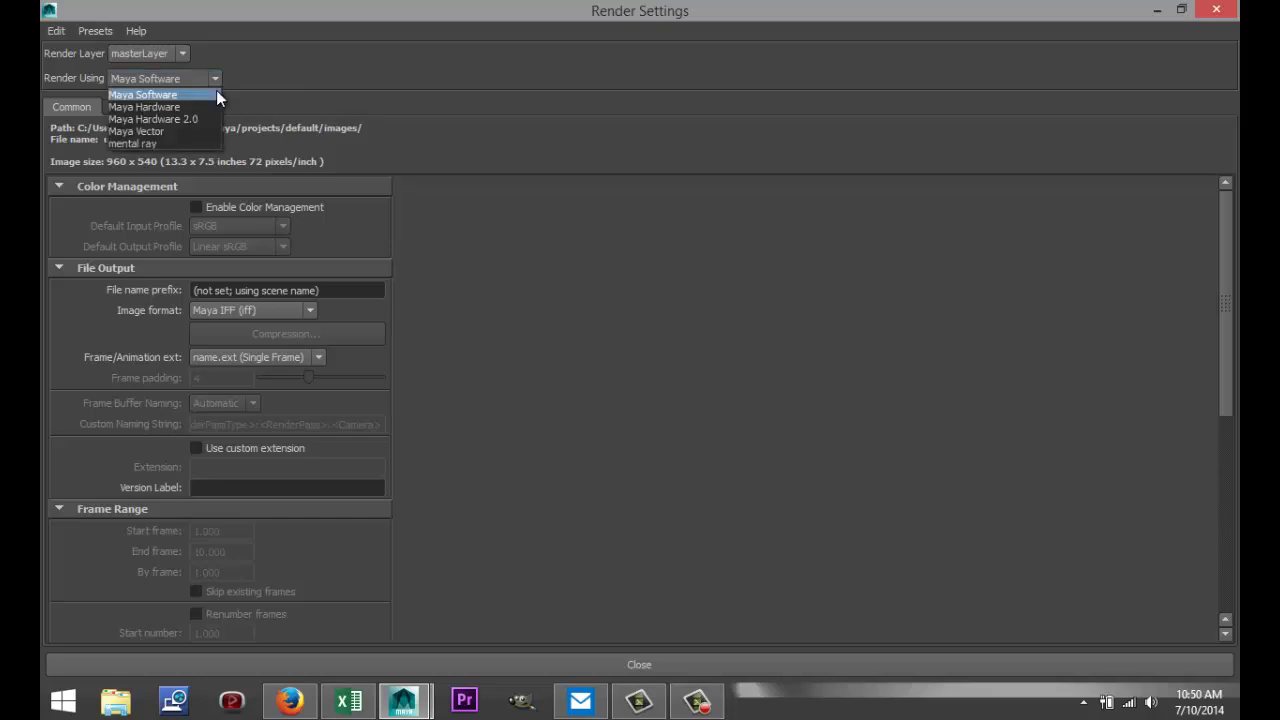
pyautogui.click(200, 142)
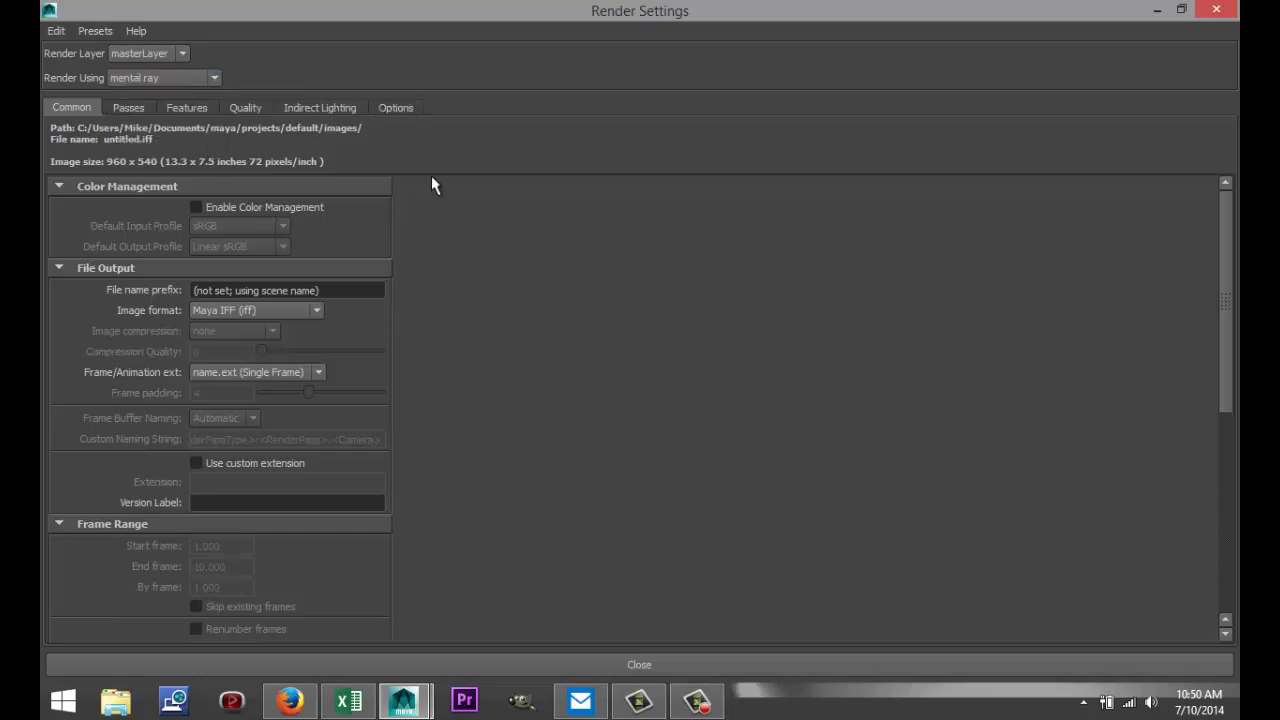
pyautogui.click(245, 107)
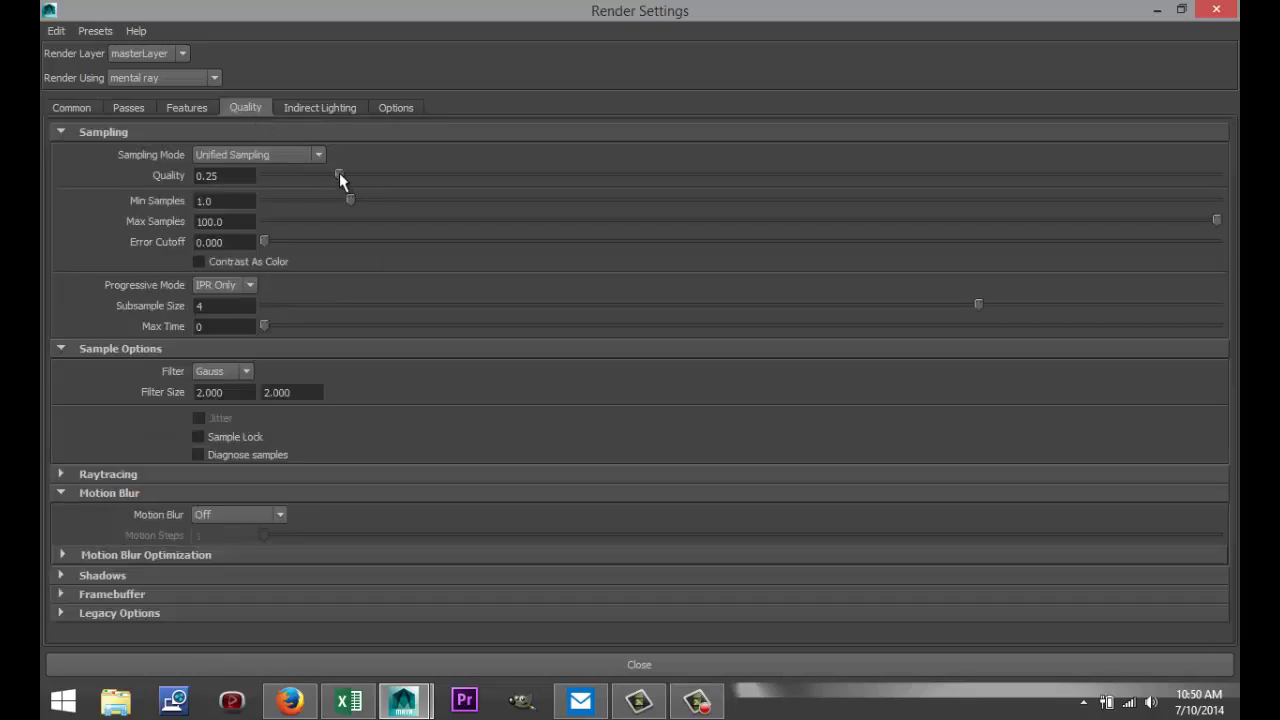
pyautogui.moveTo(459, 180); pyautogui.dragTo(701, 177)
pyautogui.moveTo(830, 182); pyautogui.dragTo(848, 182)
# Set the image size preset to HD 1080 (1920 × 1080) and minimize Render Settings
pyautogui.click(74, 108)
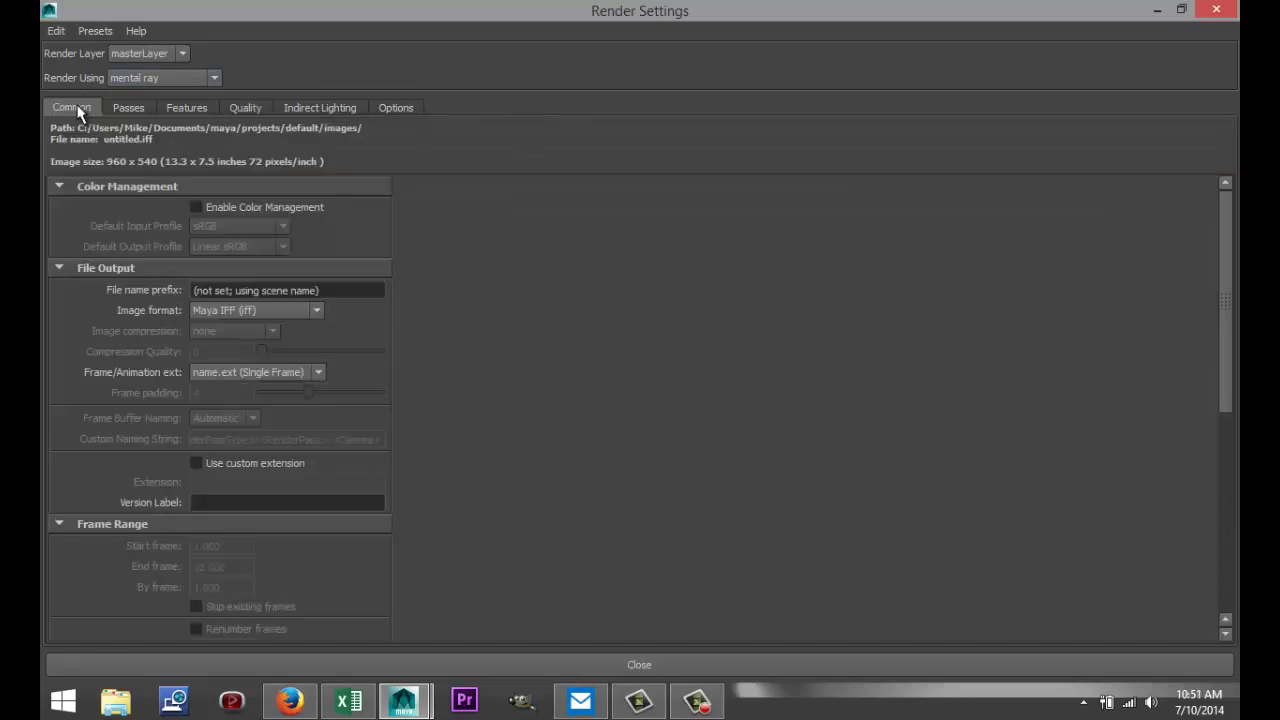
pyautogui.scroll(-6, 442, 436)
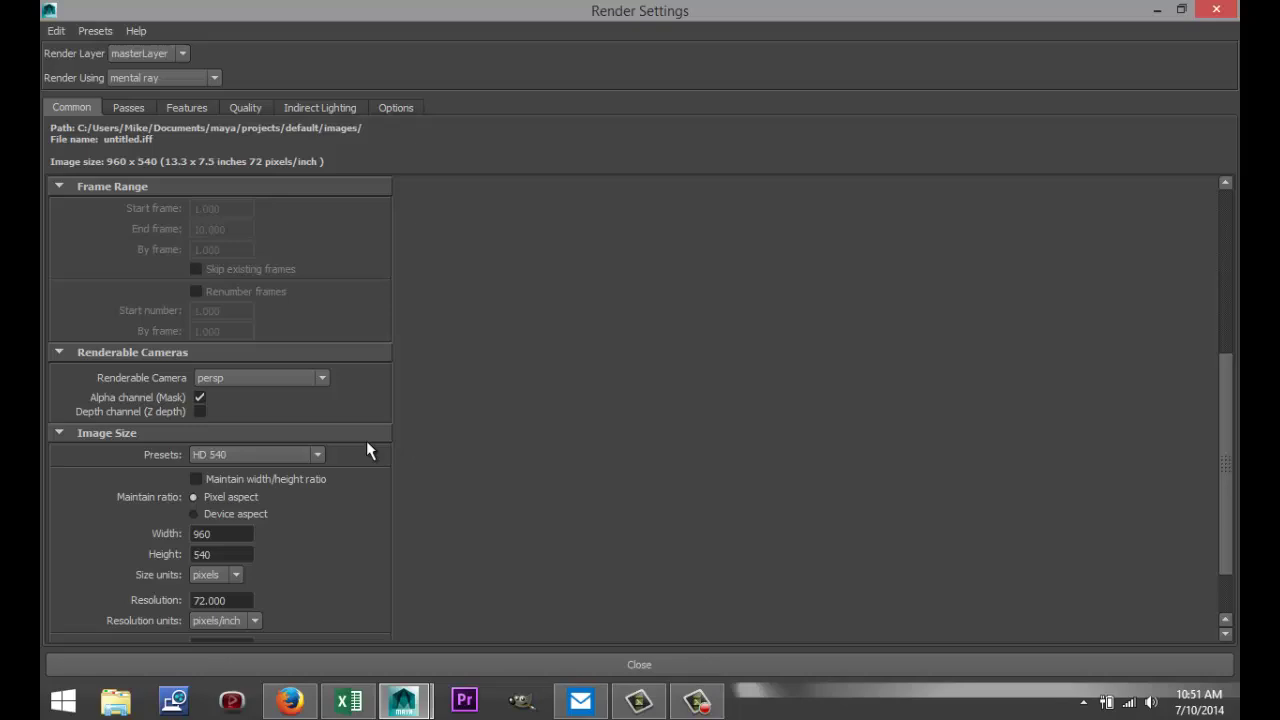
pyautogui.click(319, 457)
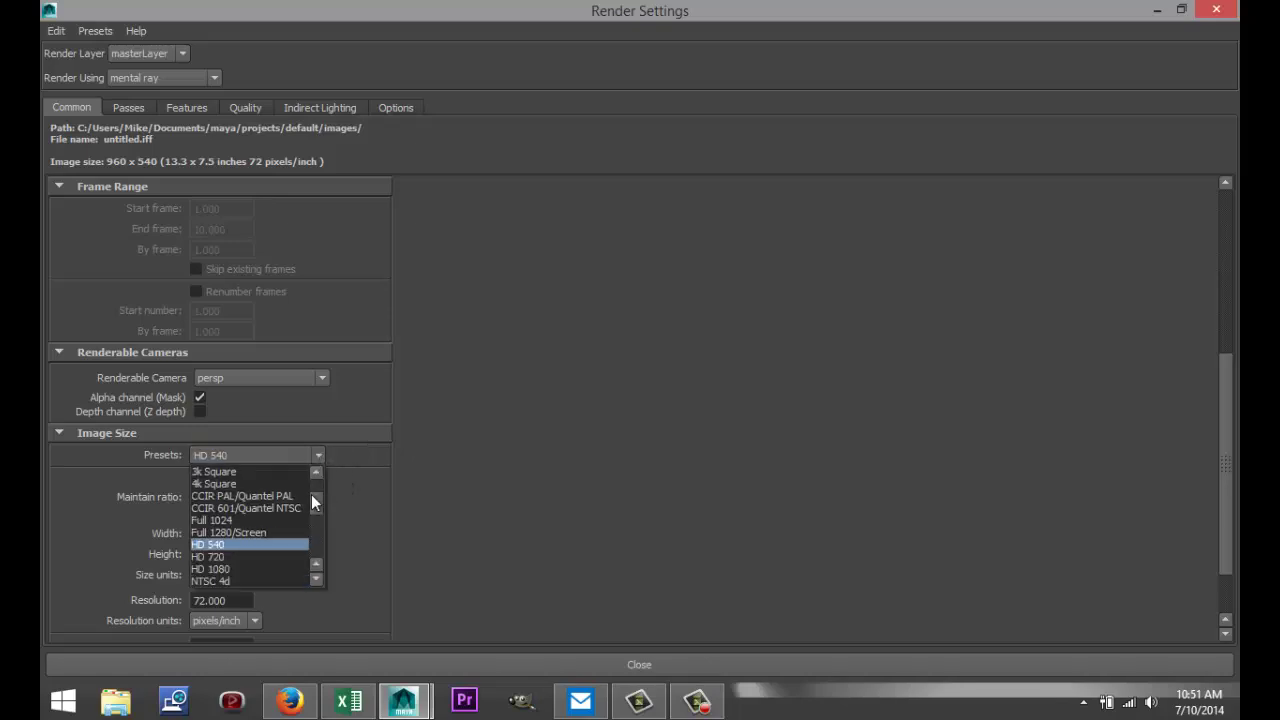
pyautogui.click(272, 567)
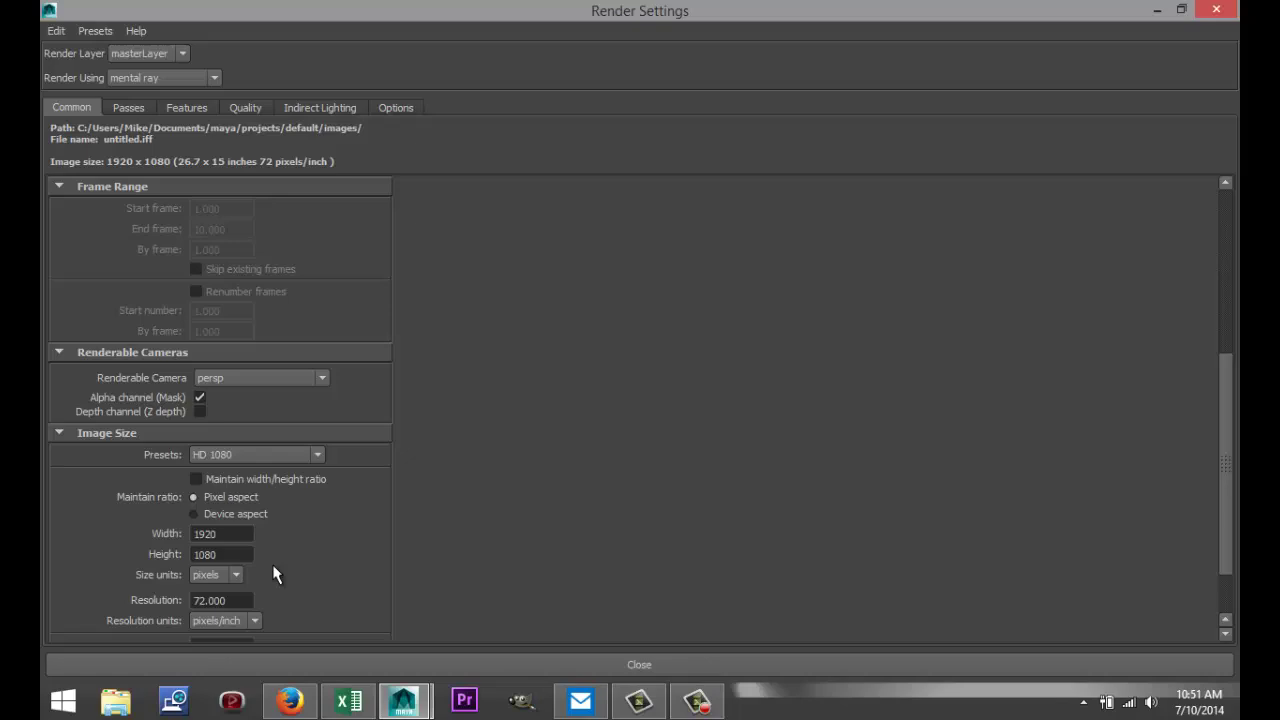
pyautogui.click(1157, 10)
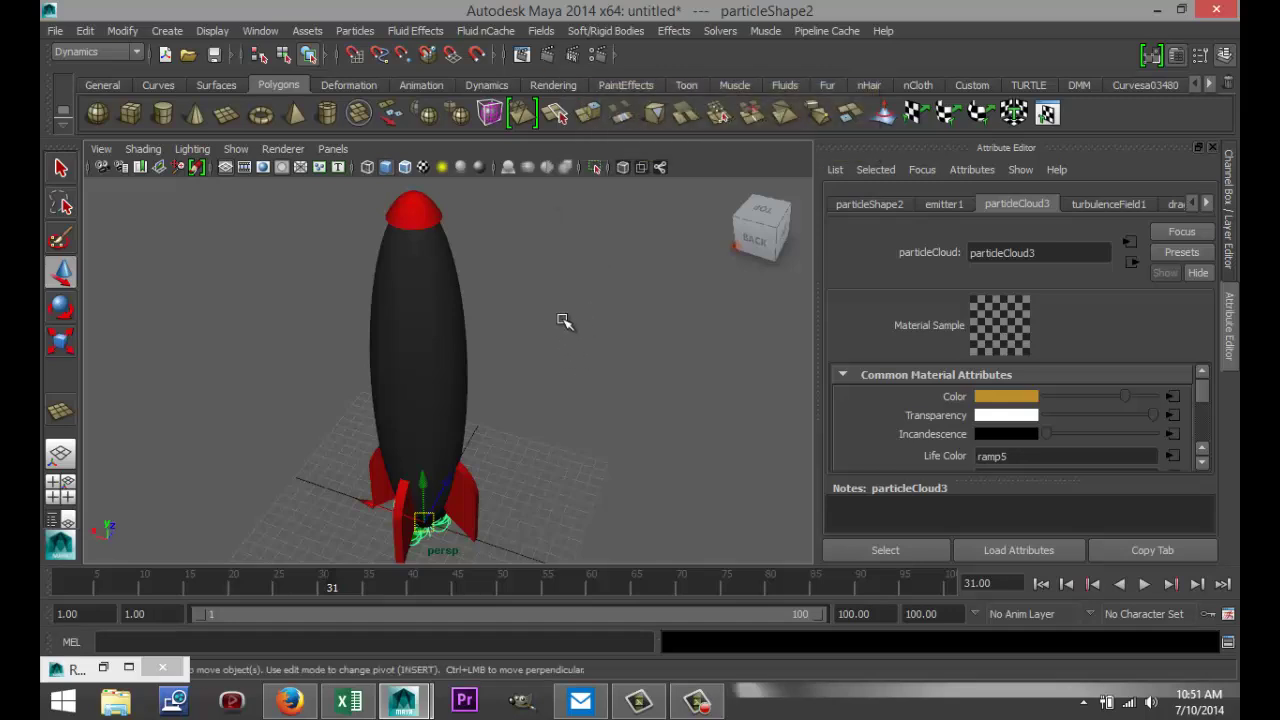
# Render the current frame of the rocket scene in mental ray at 1920 × 1080
pyautogui.click(547, 56)
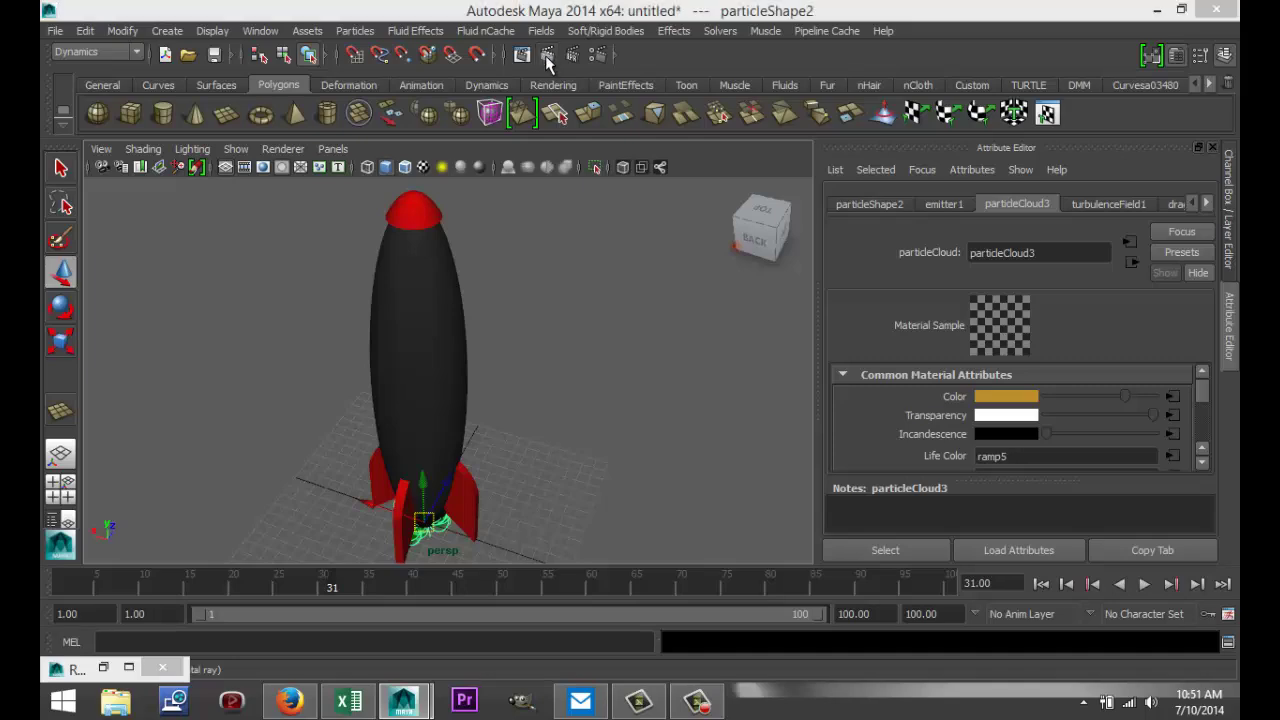